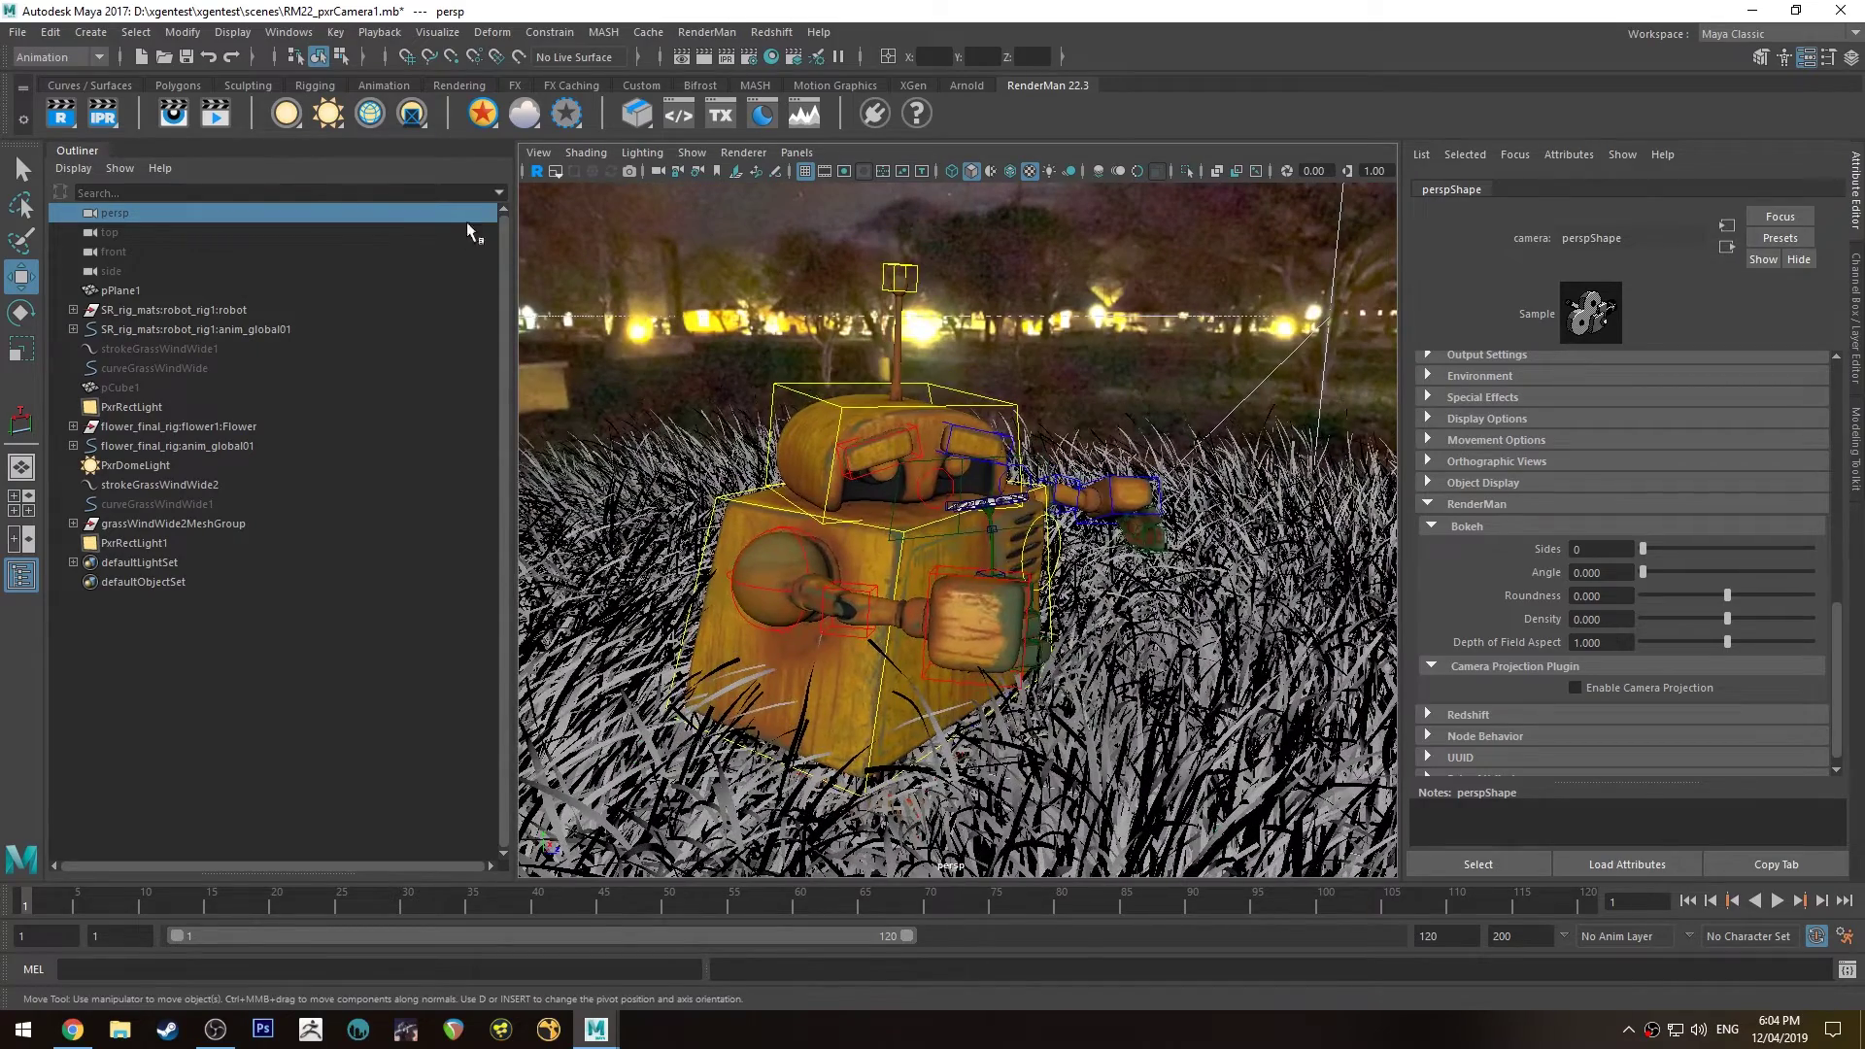
Create a new camera with an aim control using the Camera and Aim option
left_click(94, 33)
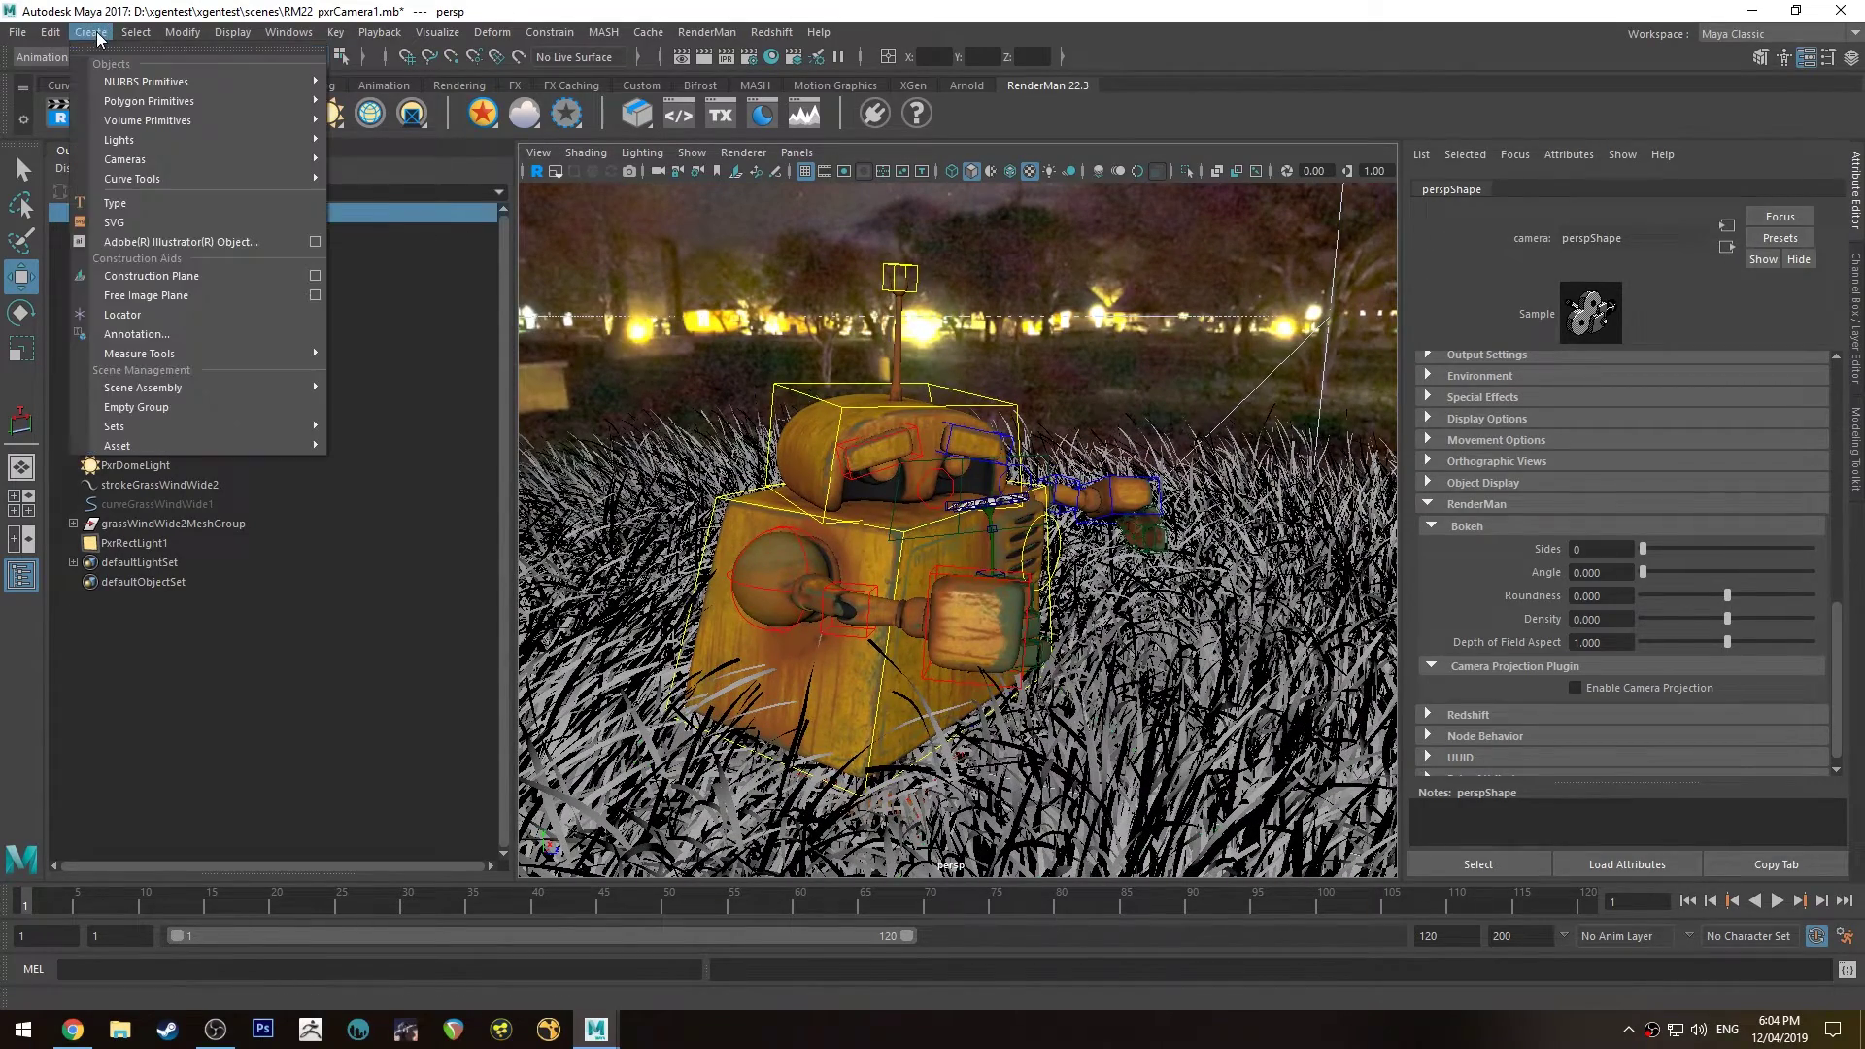
mouse_move(141, 163)
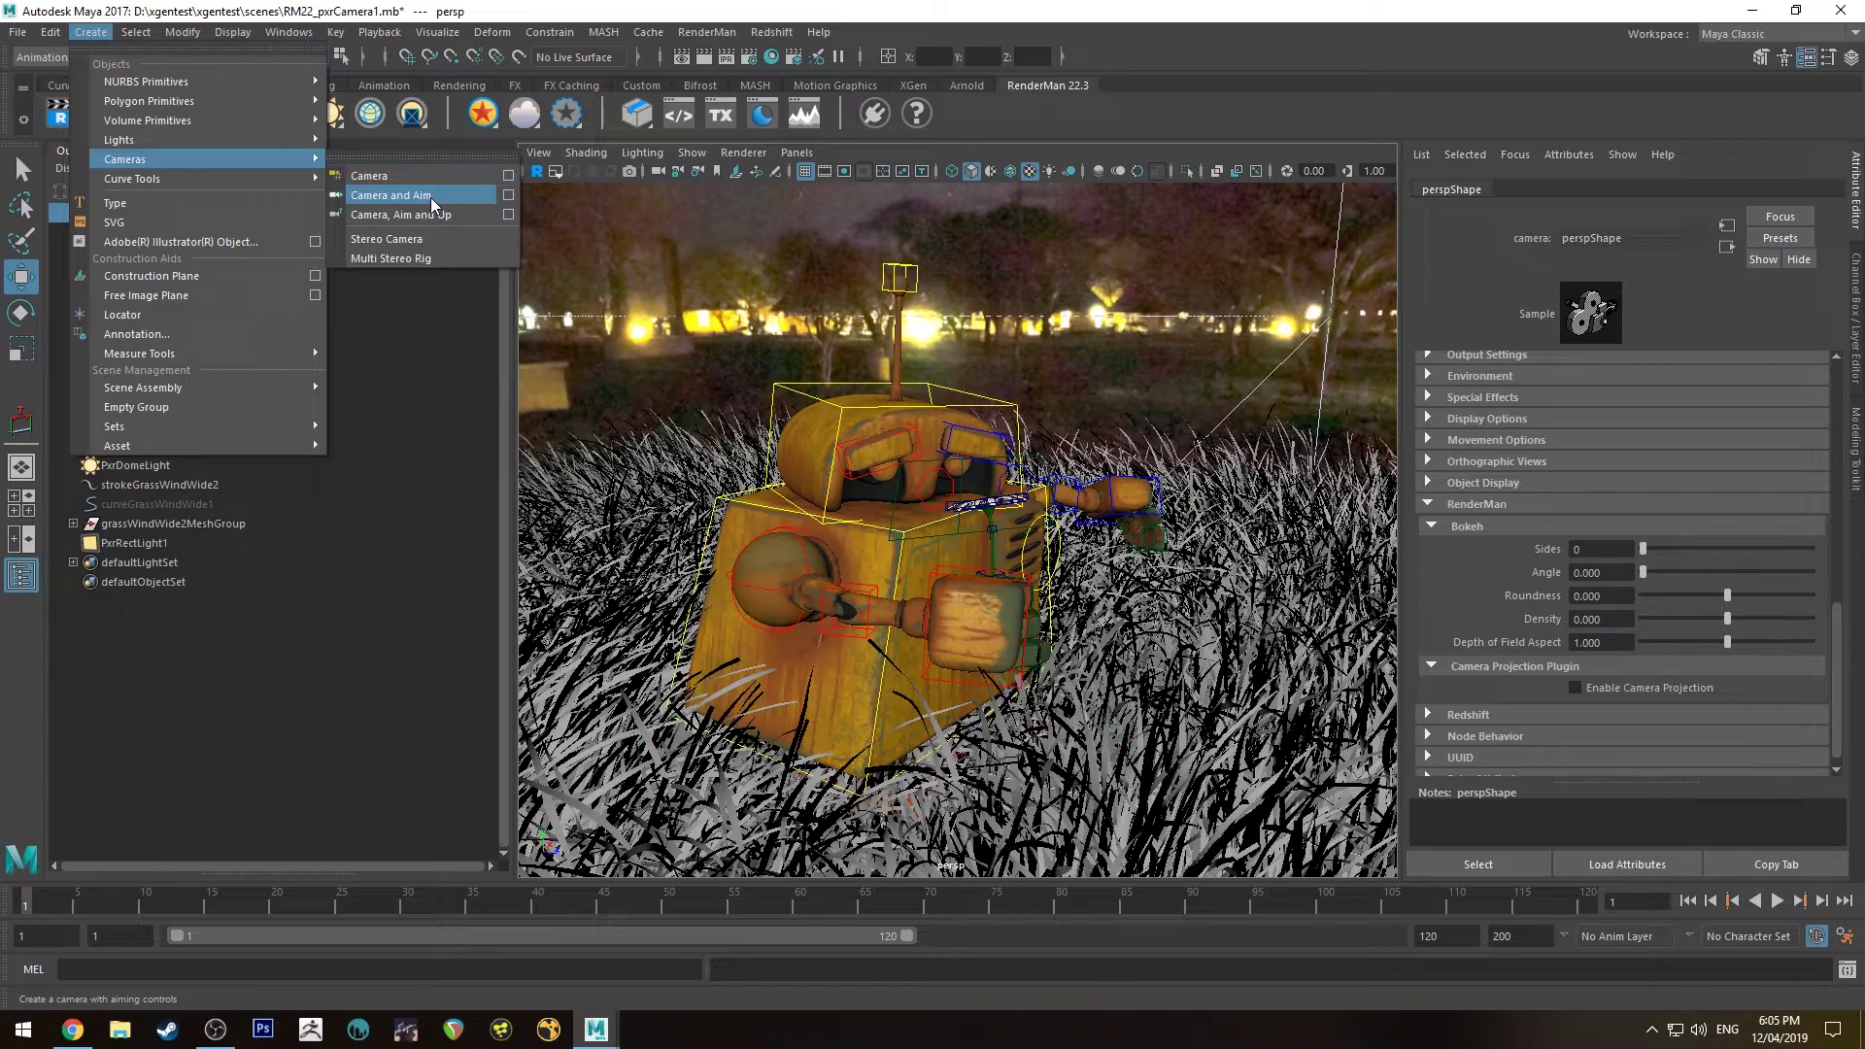
left_click(430, 198)
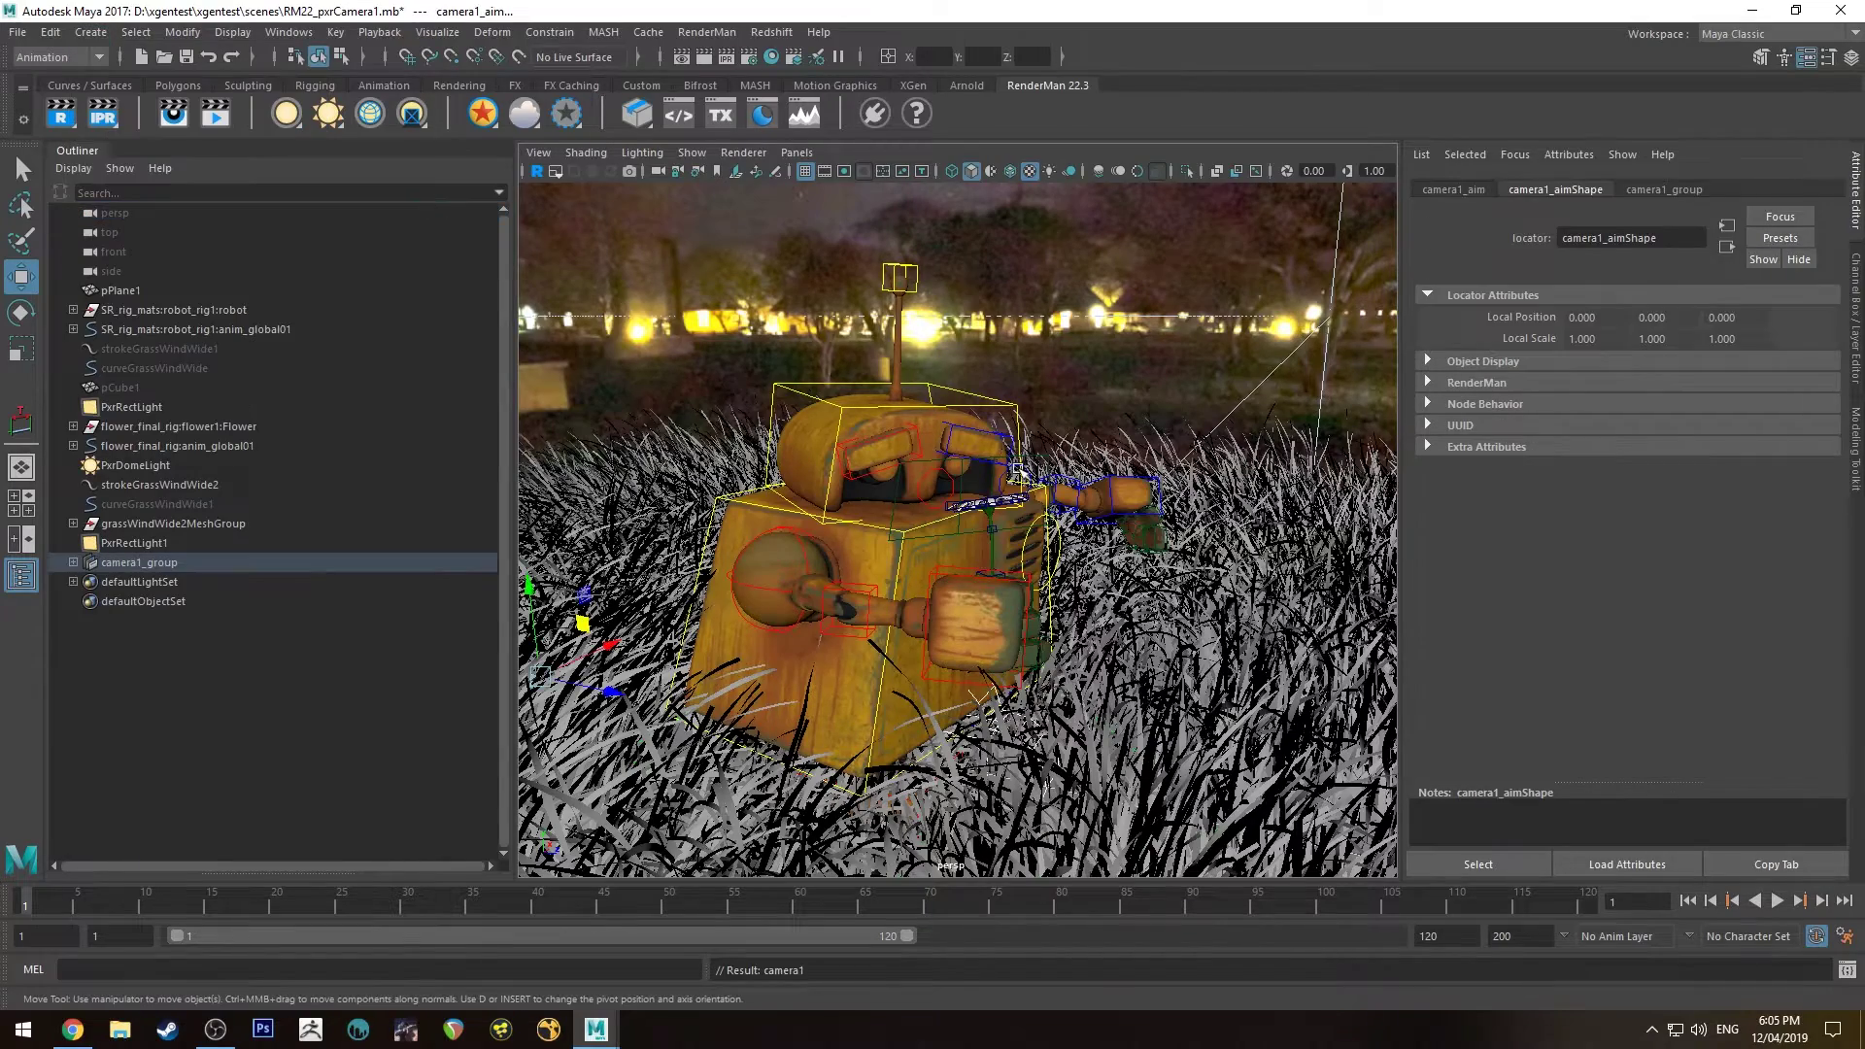
Move the whole camera1_group back across the grass so the camera stands away from the robot
left_click_drag(1156, 487, 920, 453, "alt")
left_click(144, 565)
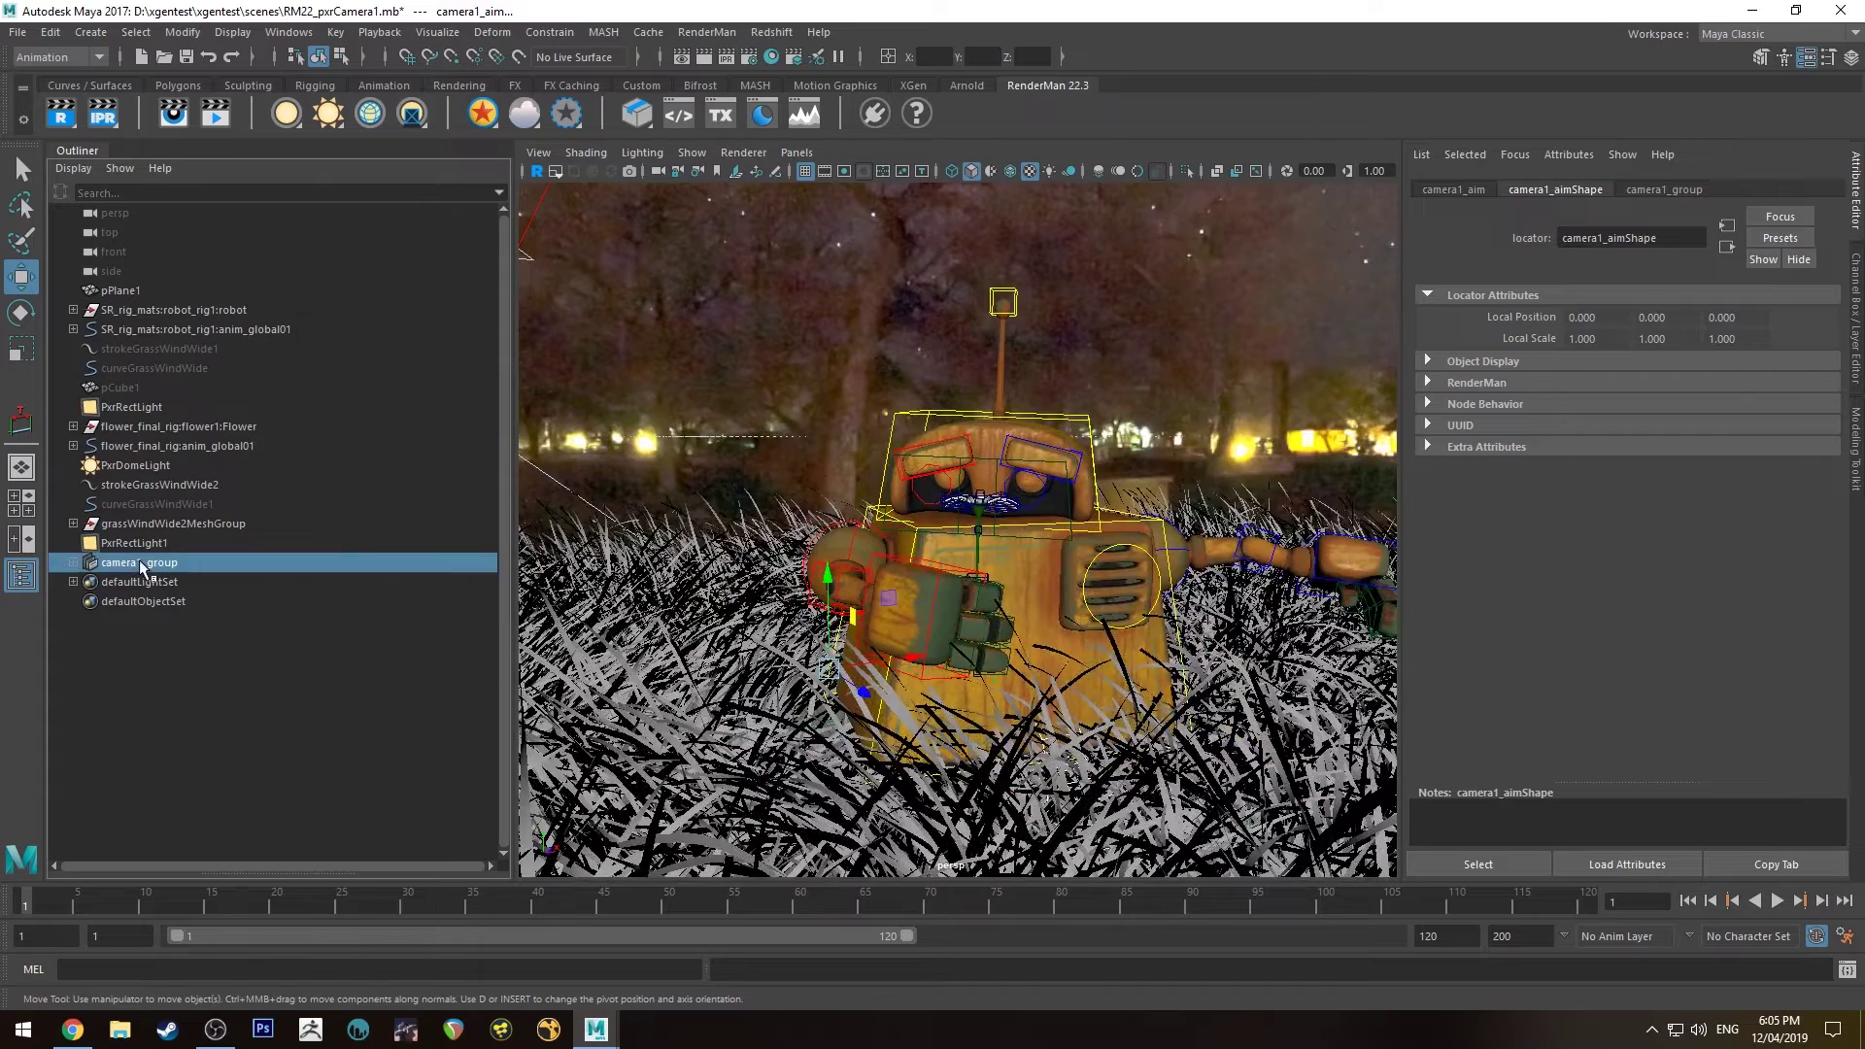
left_click_drag(996, 700, 997, 697)
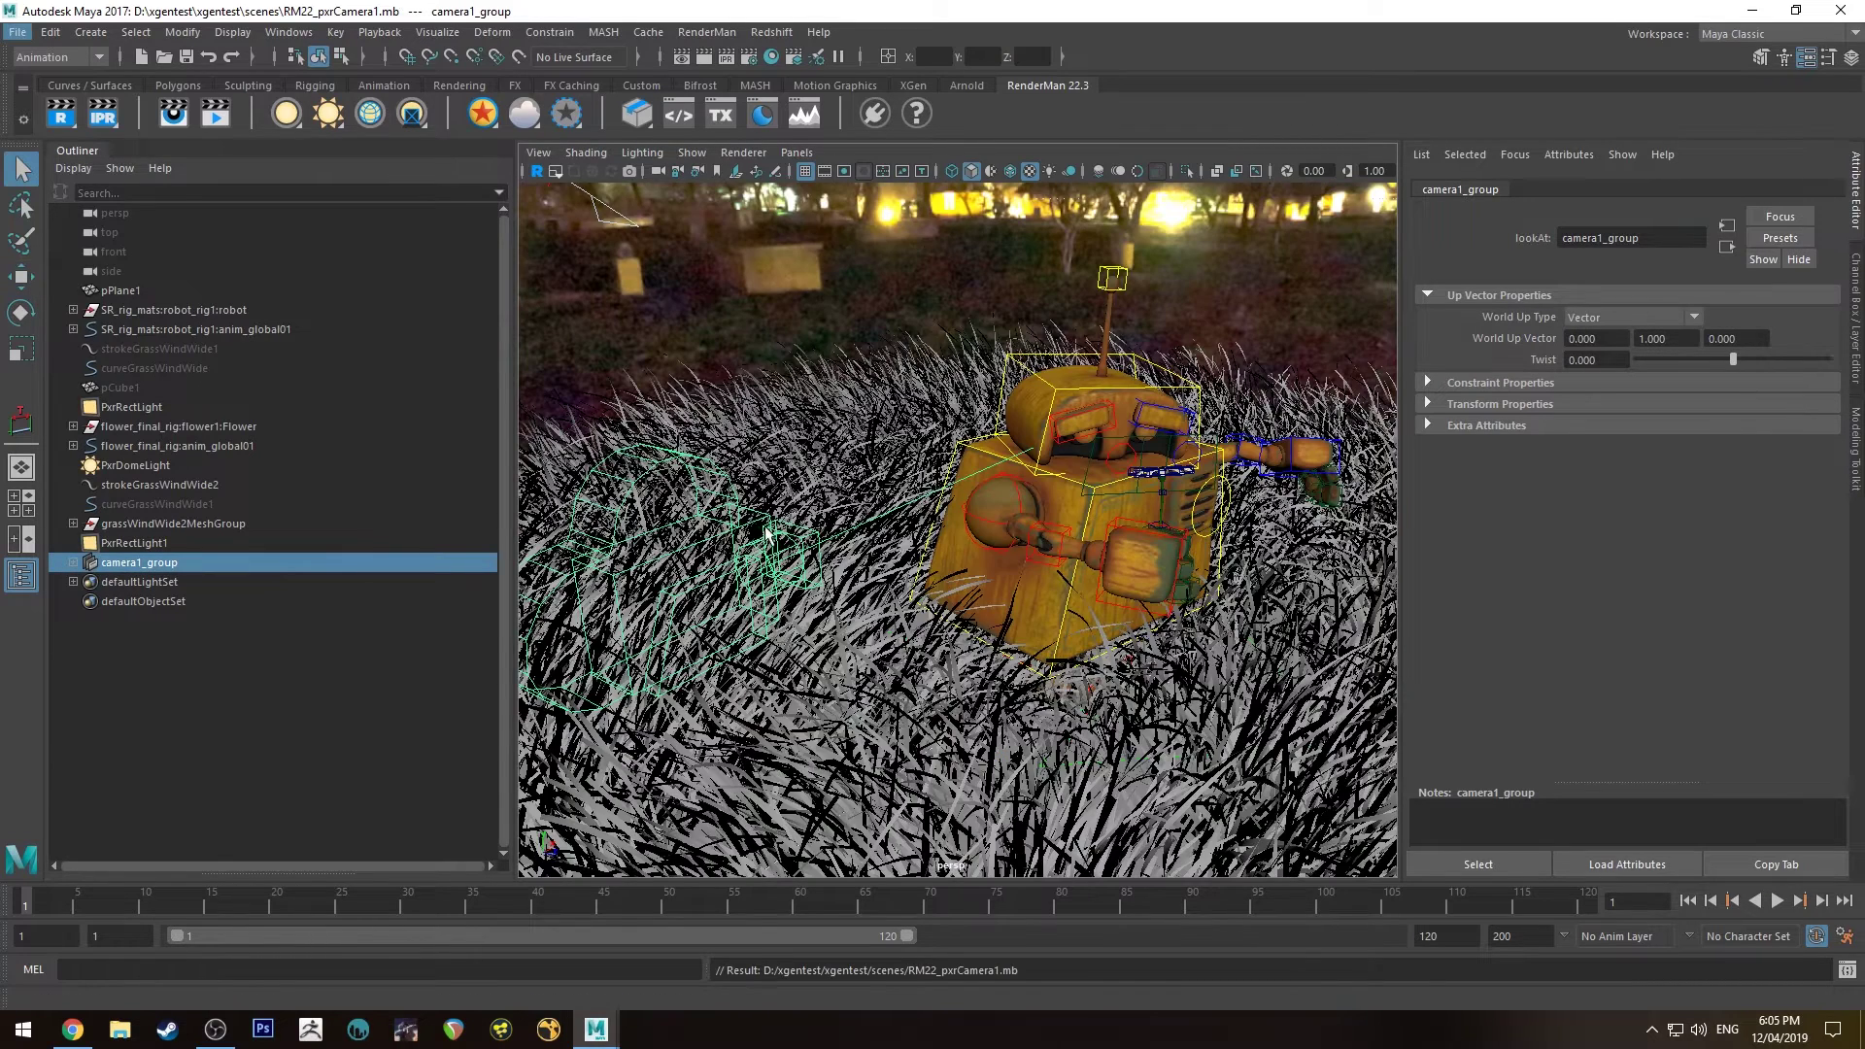
key("w")
left_click_drag(668, 602, 416, 698)
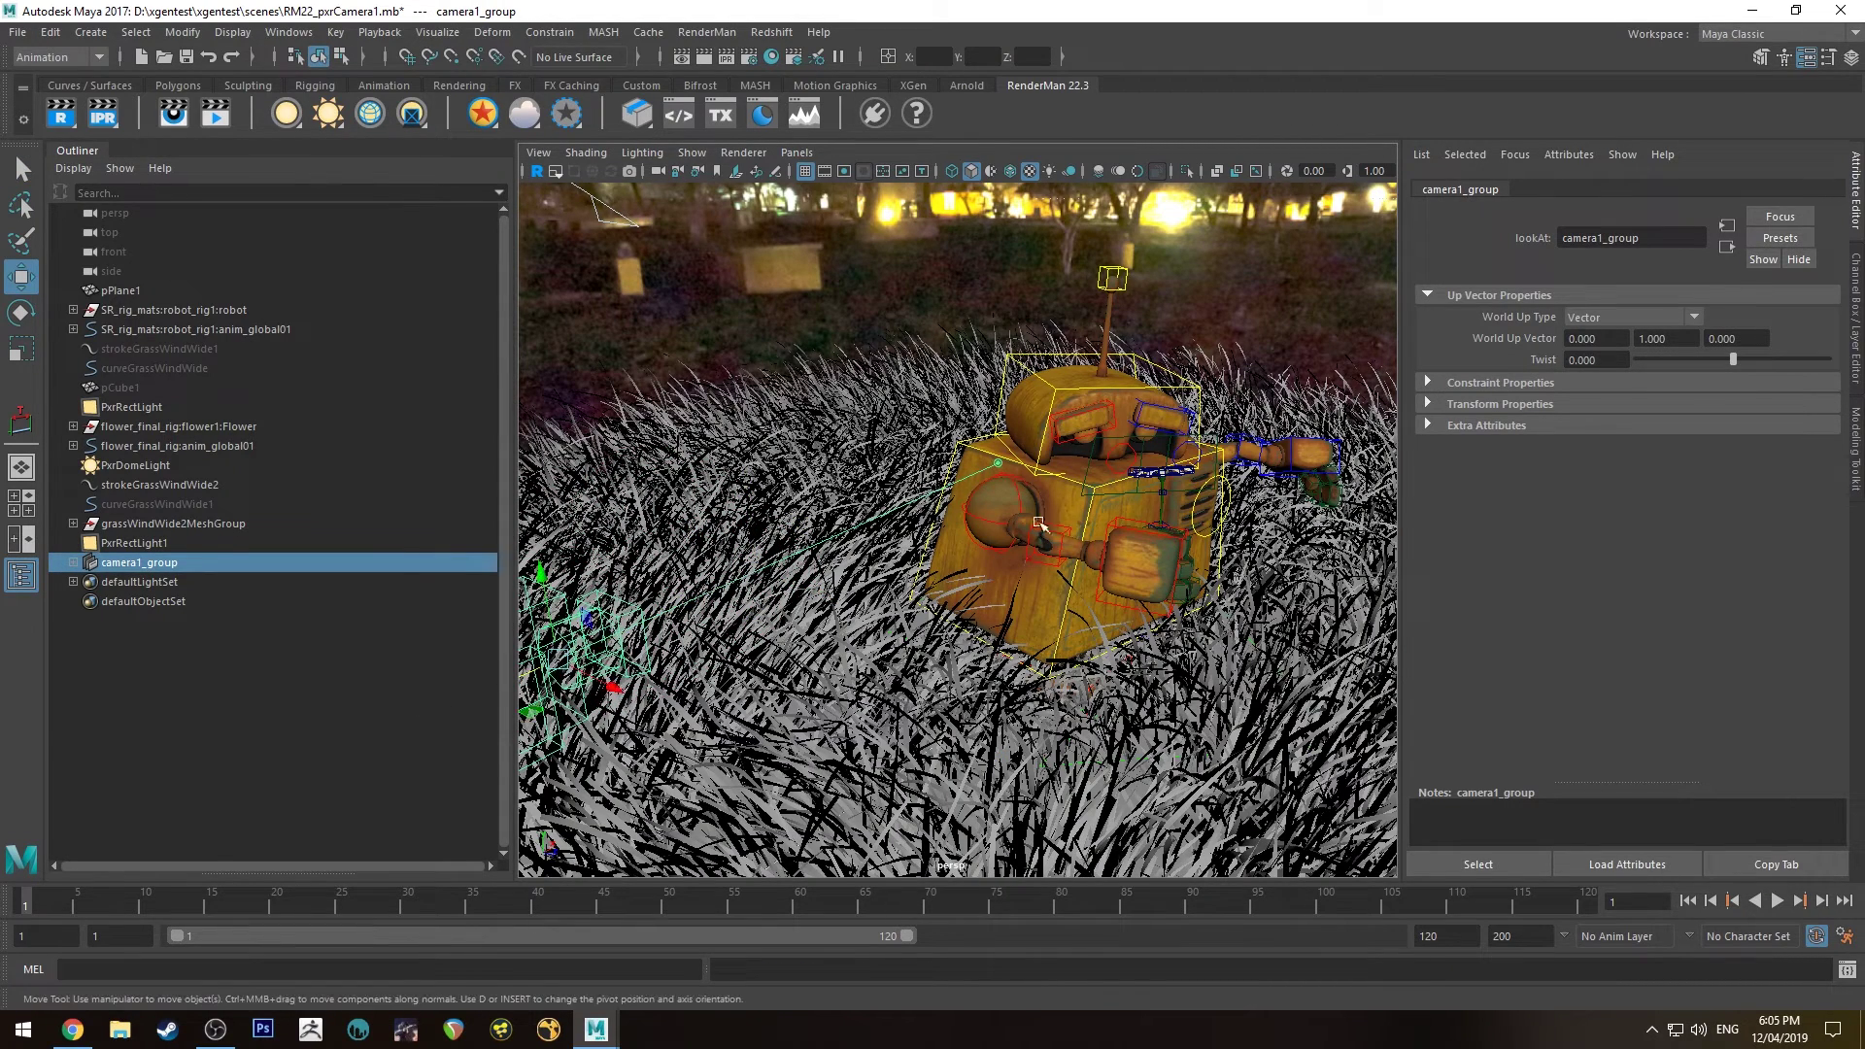
Select the new camera's aim point and show the camera and robot in a full-size front view
left_click(998, 463)
key("f")
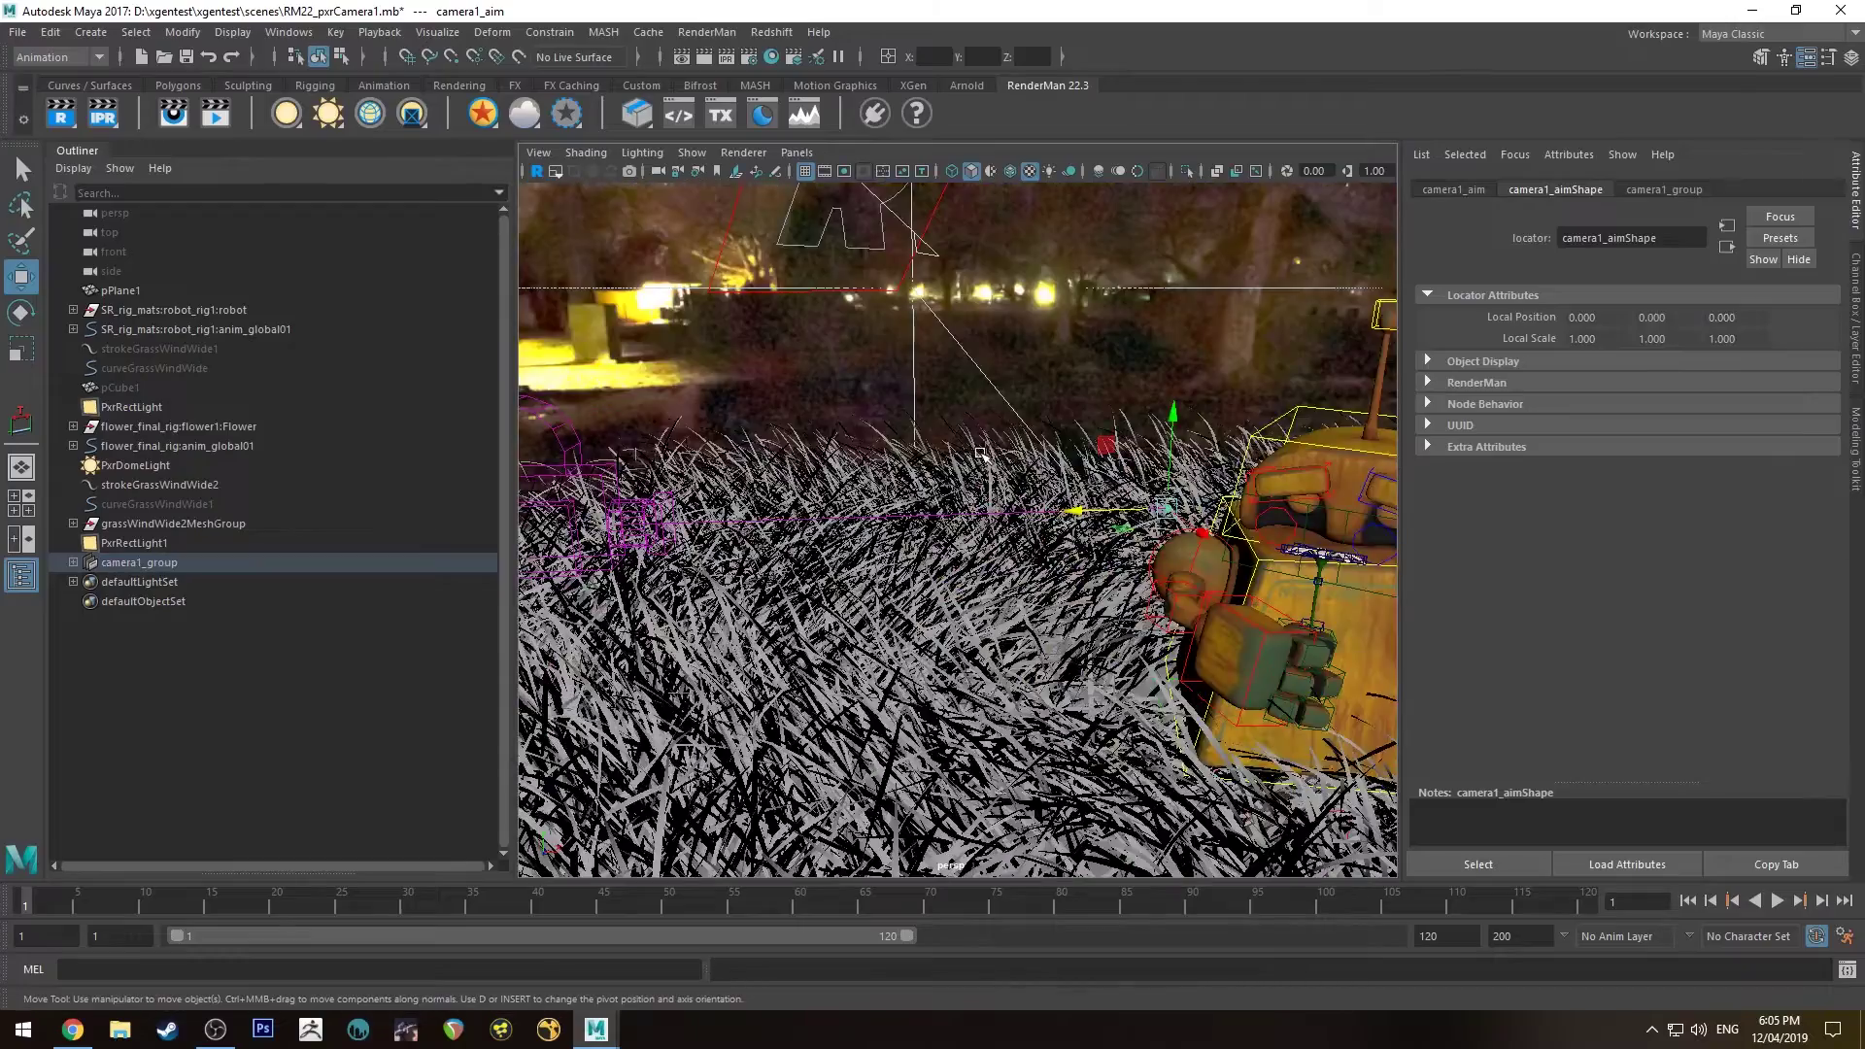
mouse_move(980, 453)
left_mouse_down("alt")
mouse_move(1138, 457)
mouse_move(1015, 420)
mouse_move(962, 430)
left_mouse_up("alt")
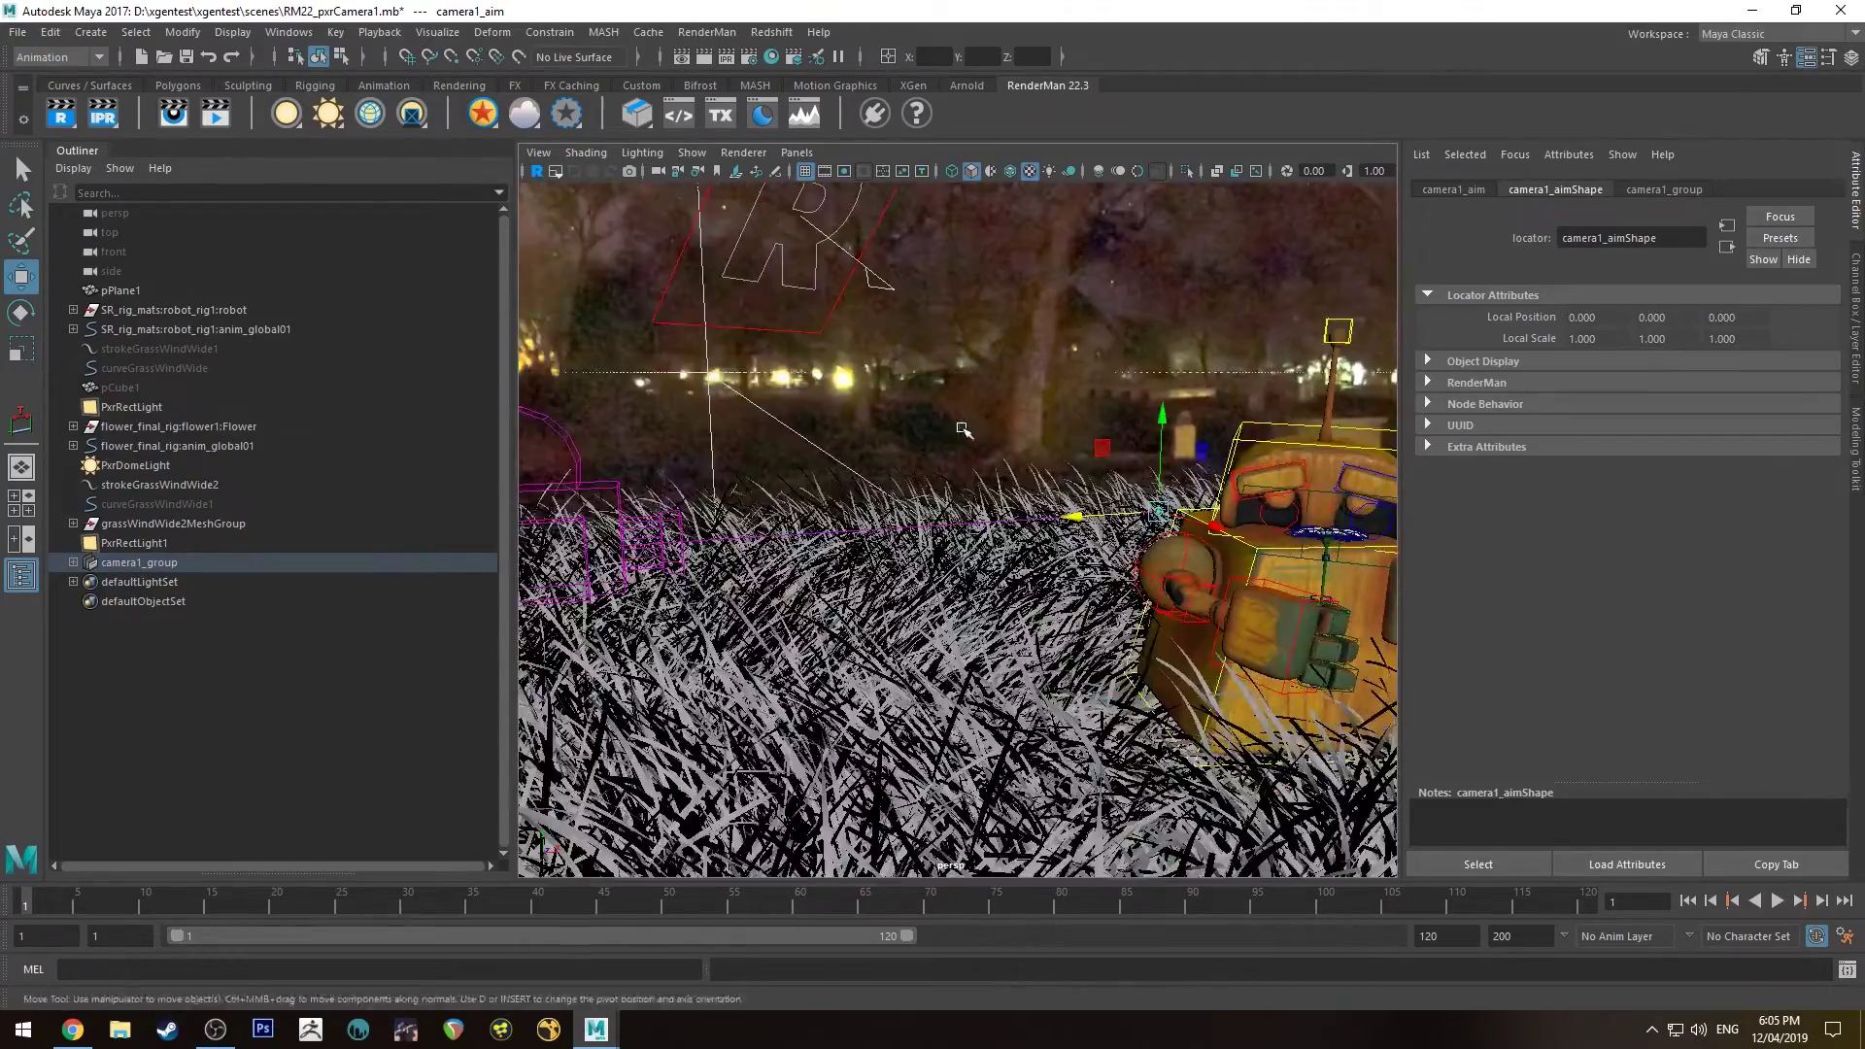
key("space")
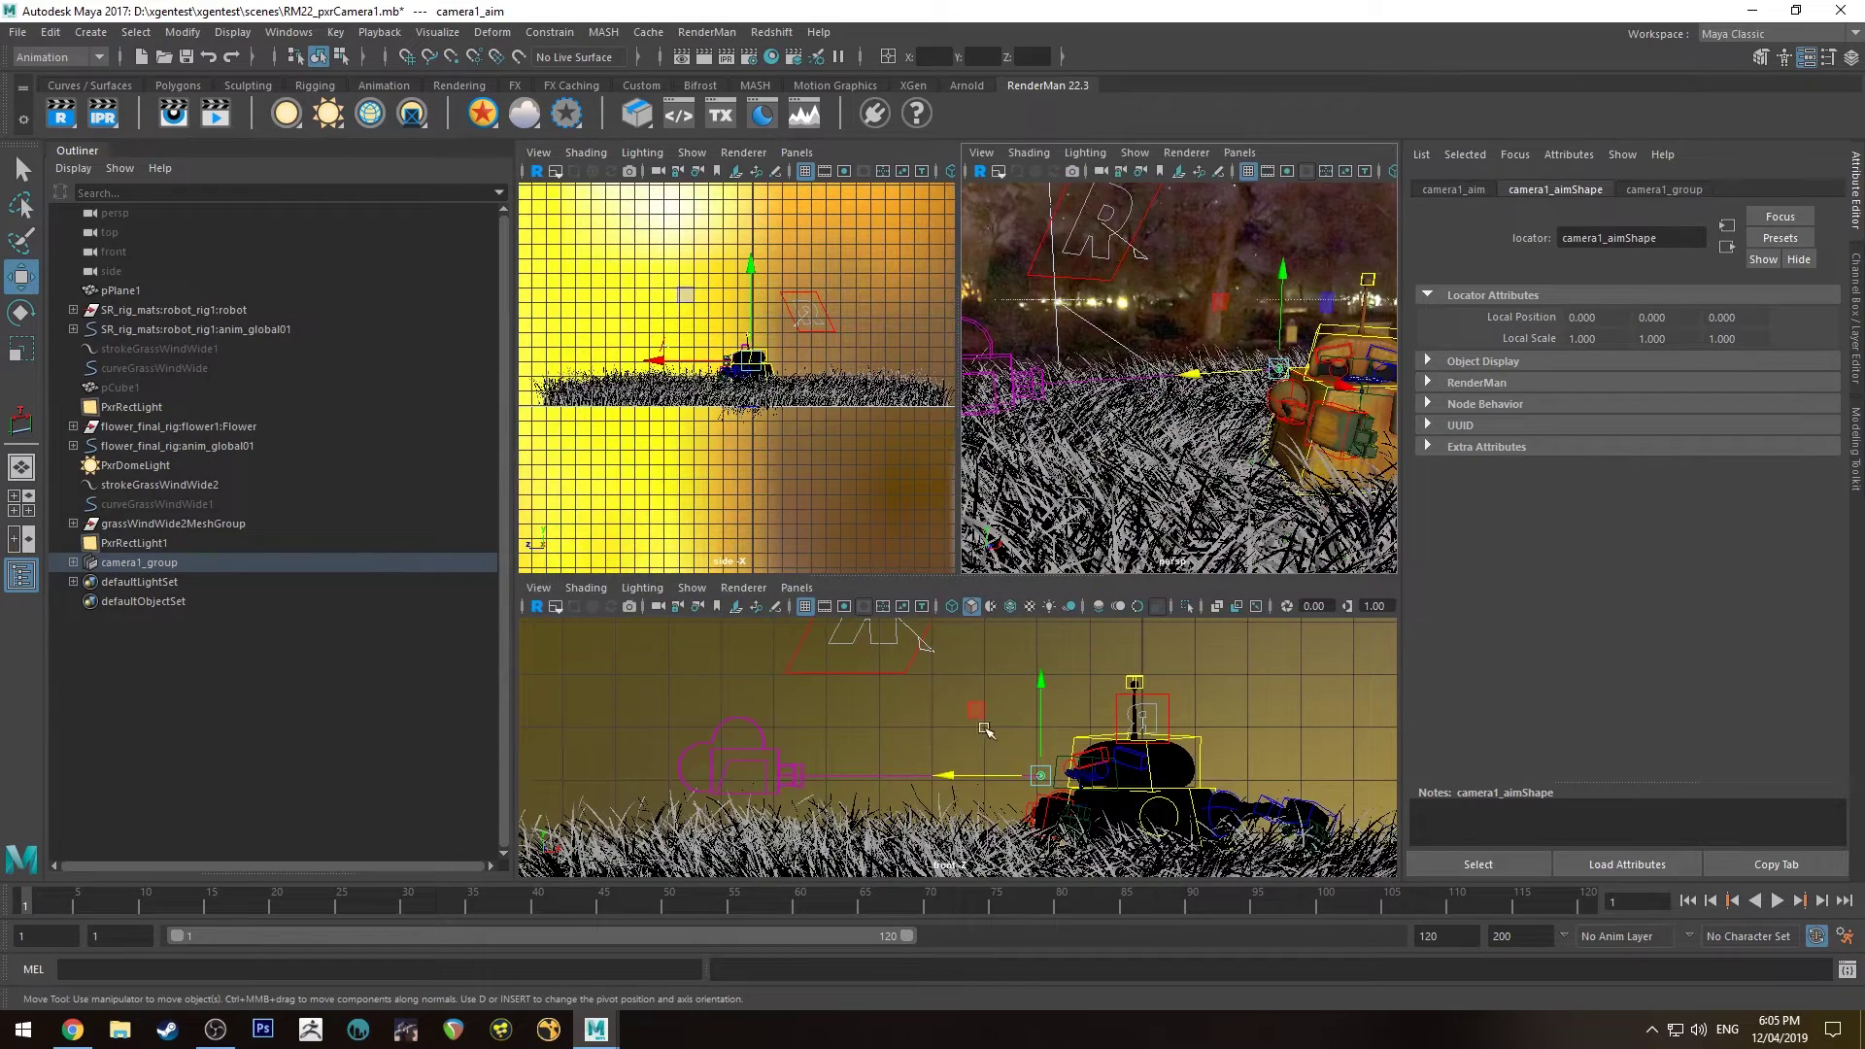
key("space")
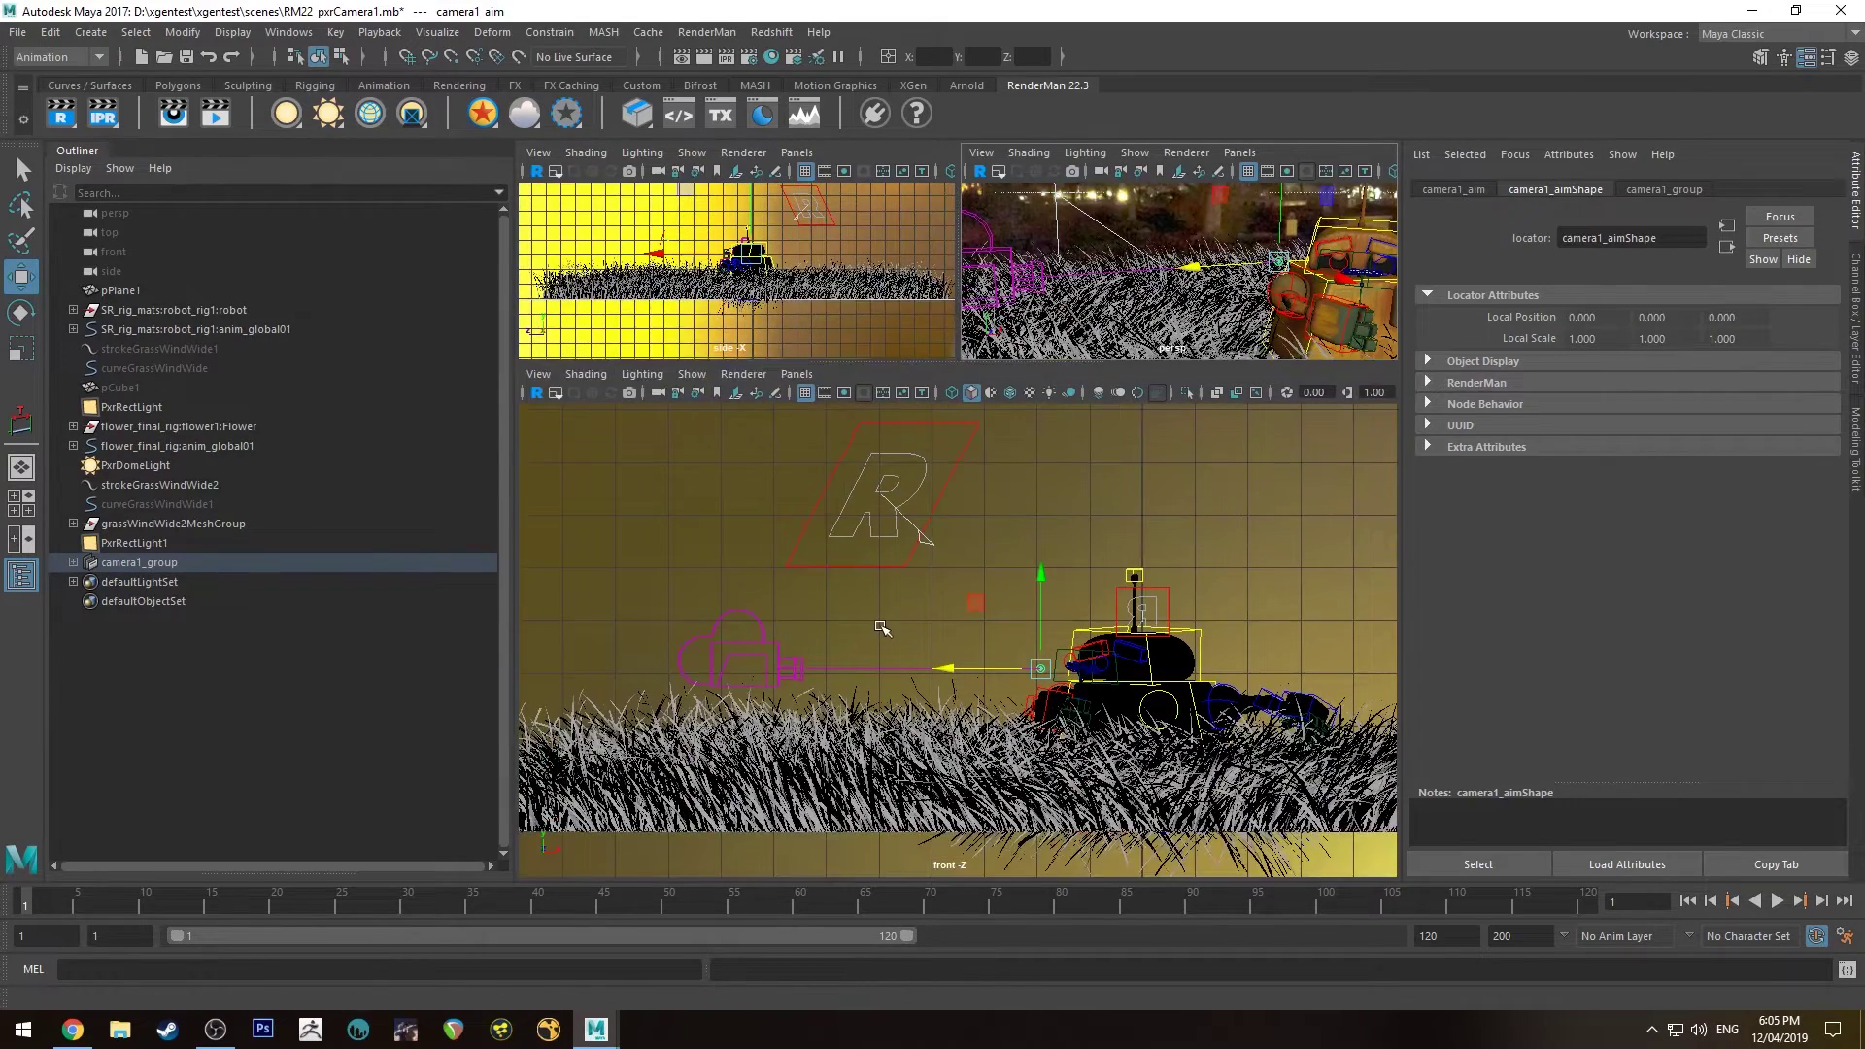
scroll(874, 568, "up", 4)
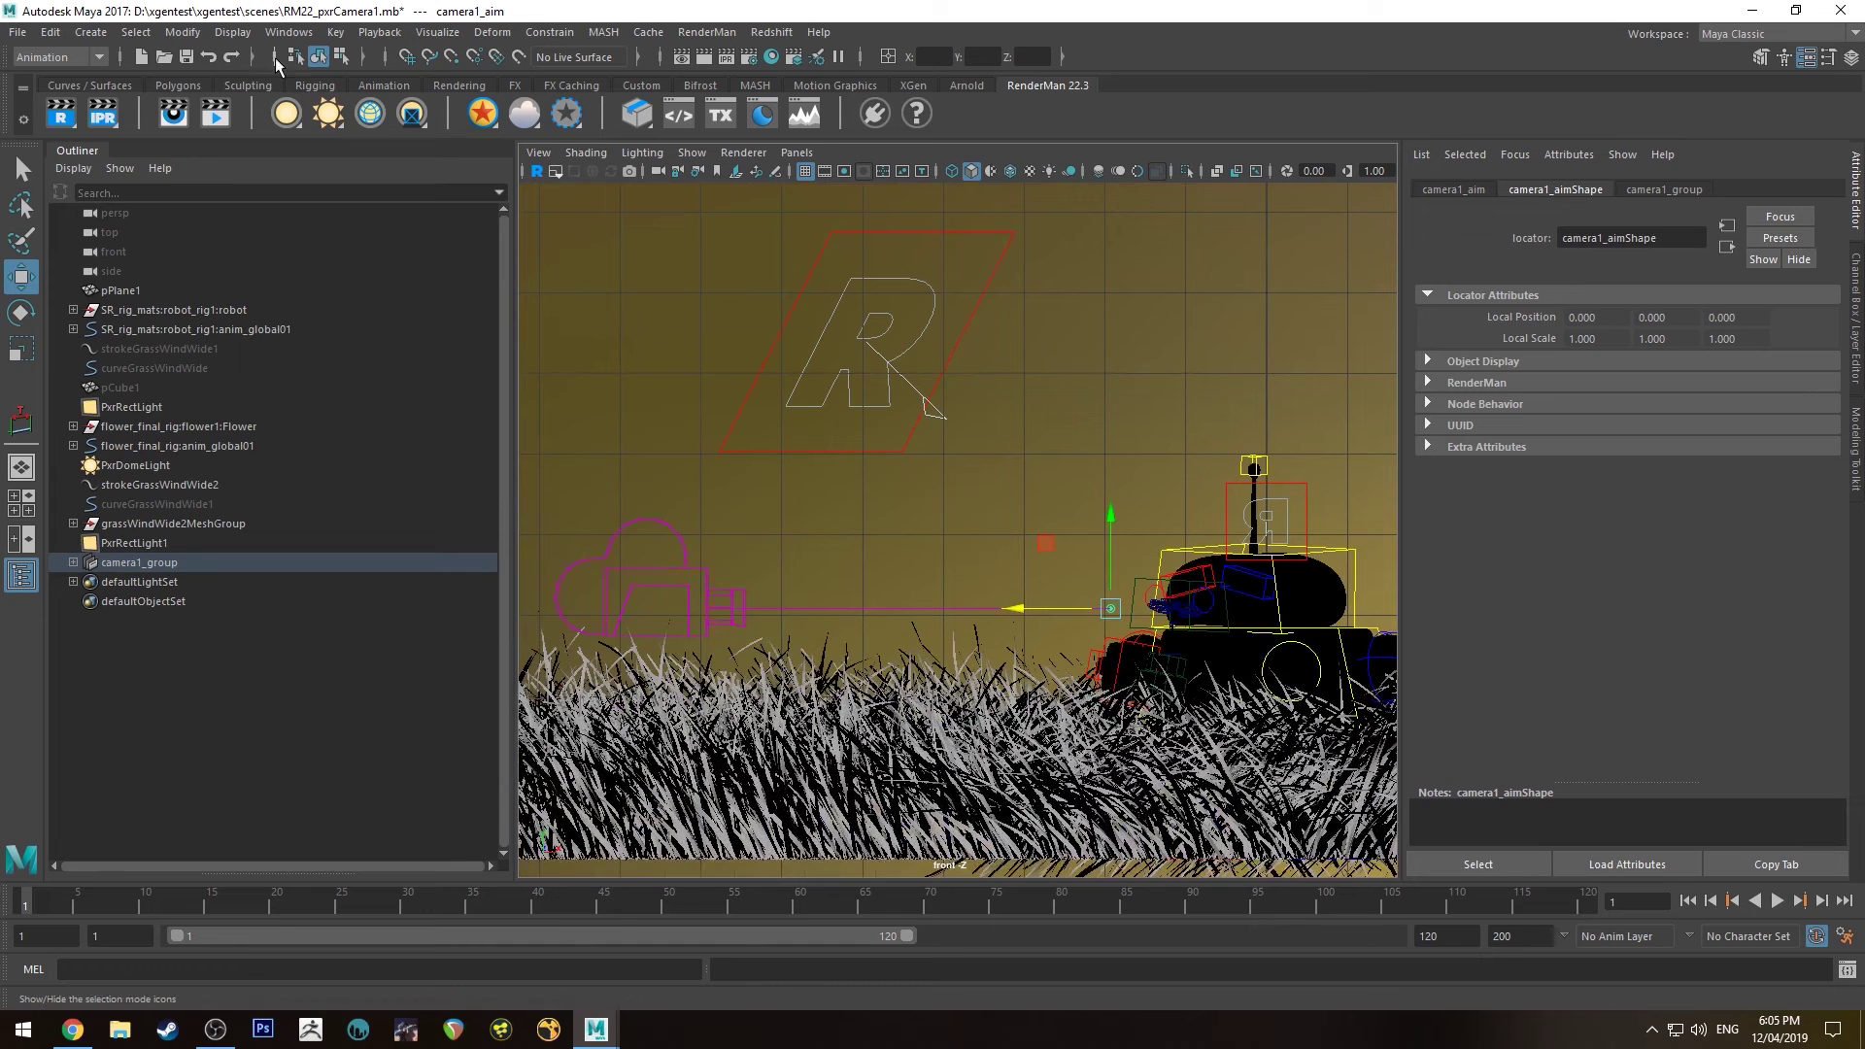
Create a distance measurement between two points about 2 units apart, just above the line from camera to aim
left_click(160, 35)
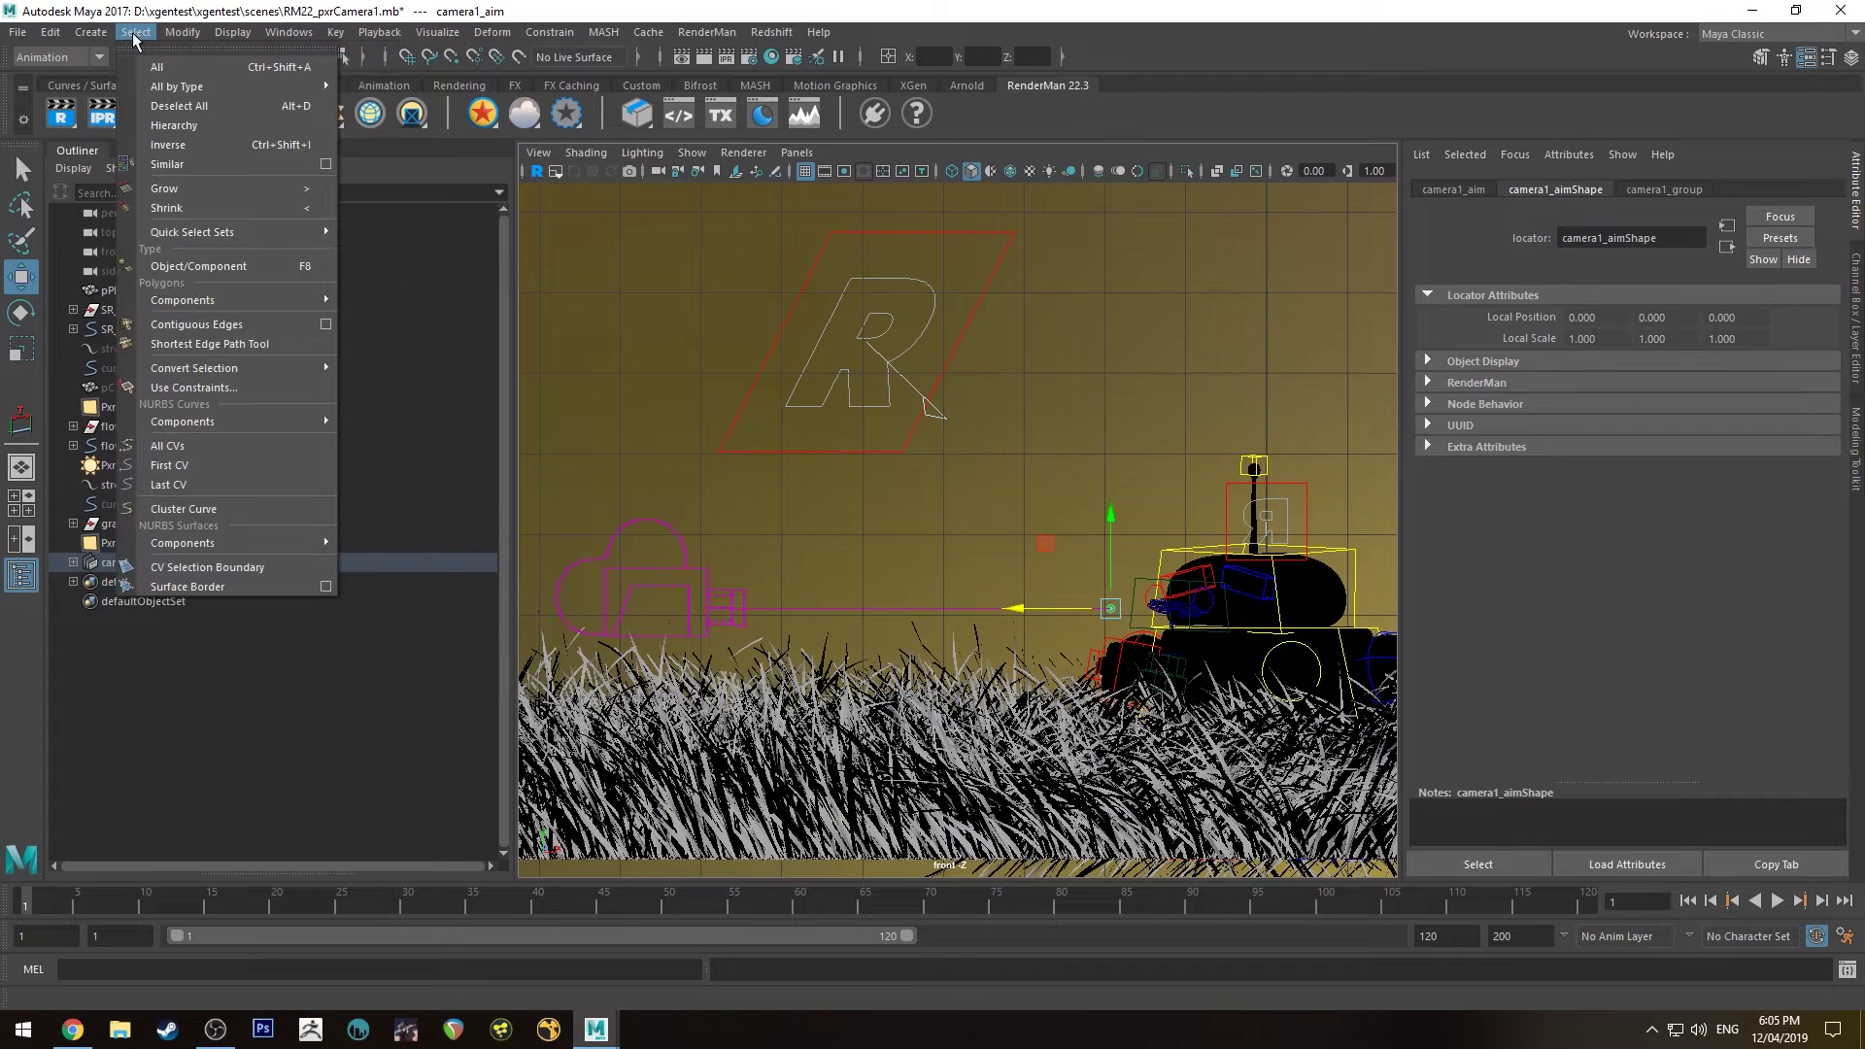
mouse_move(54, 35)
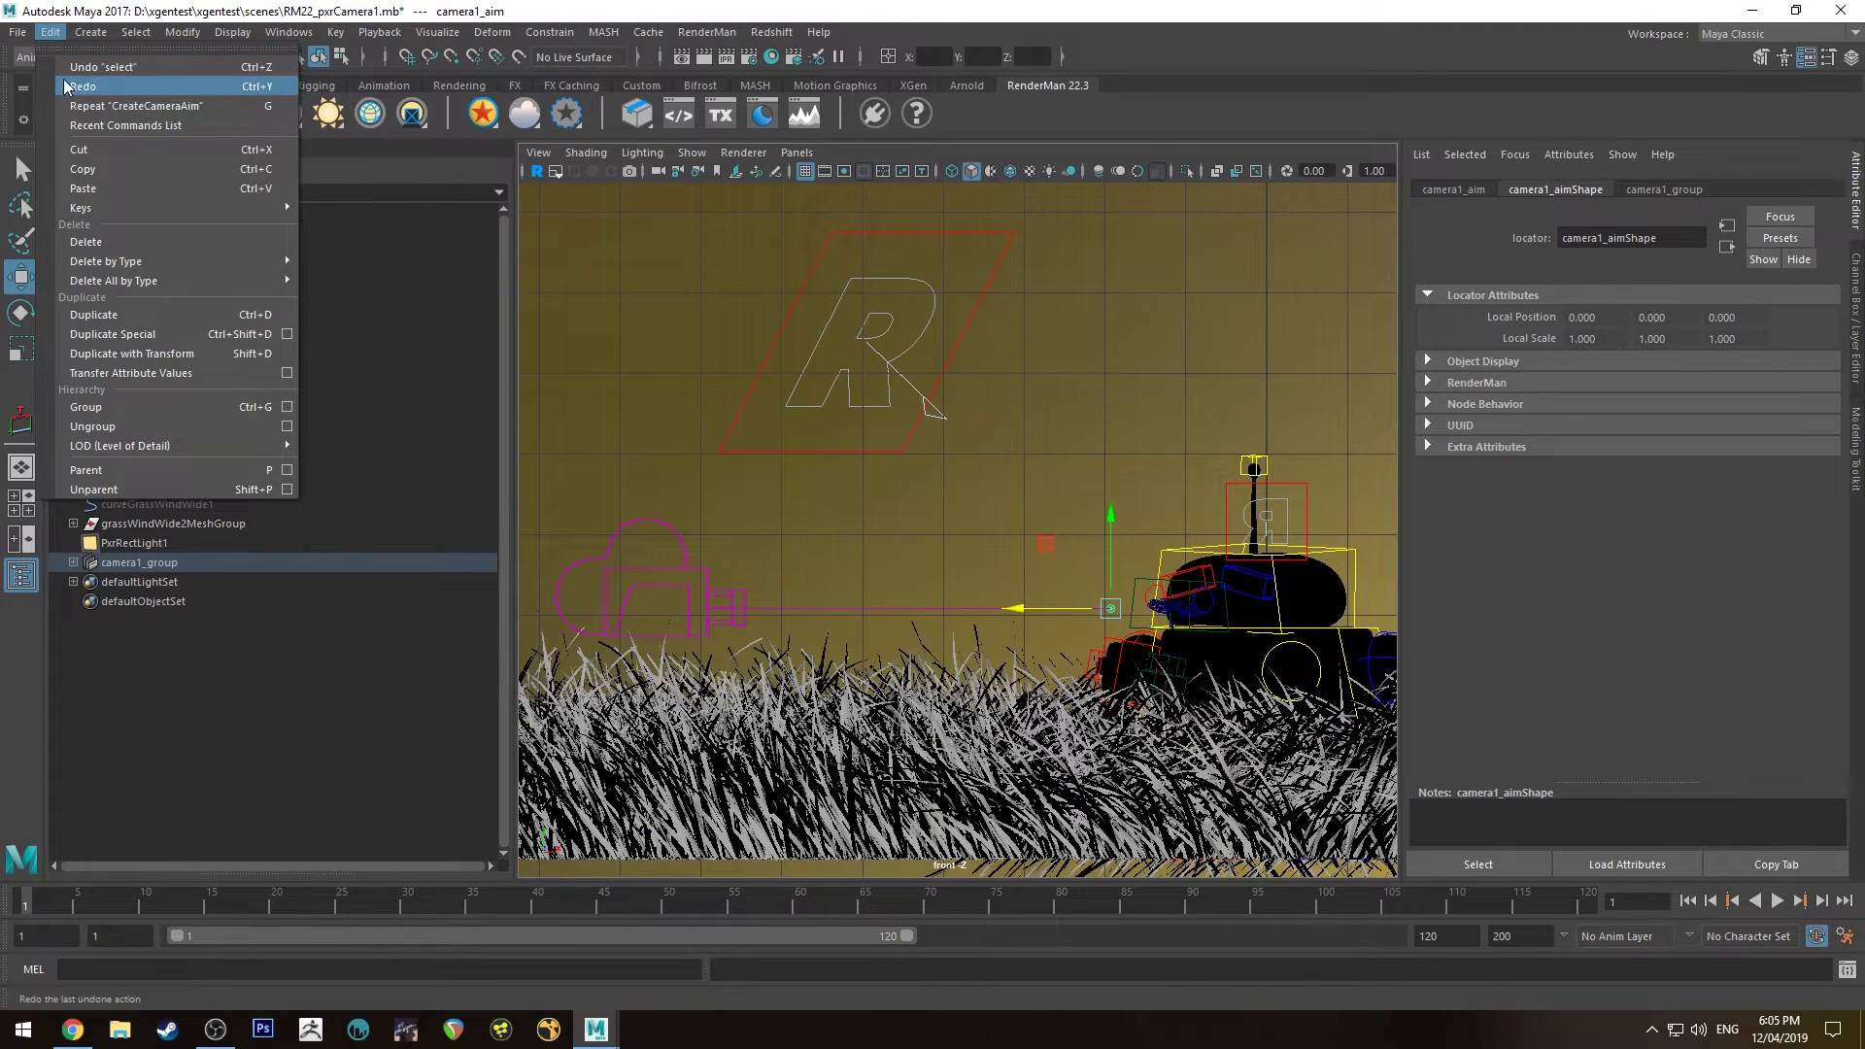
mouse_move(178, 348)
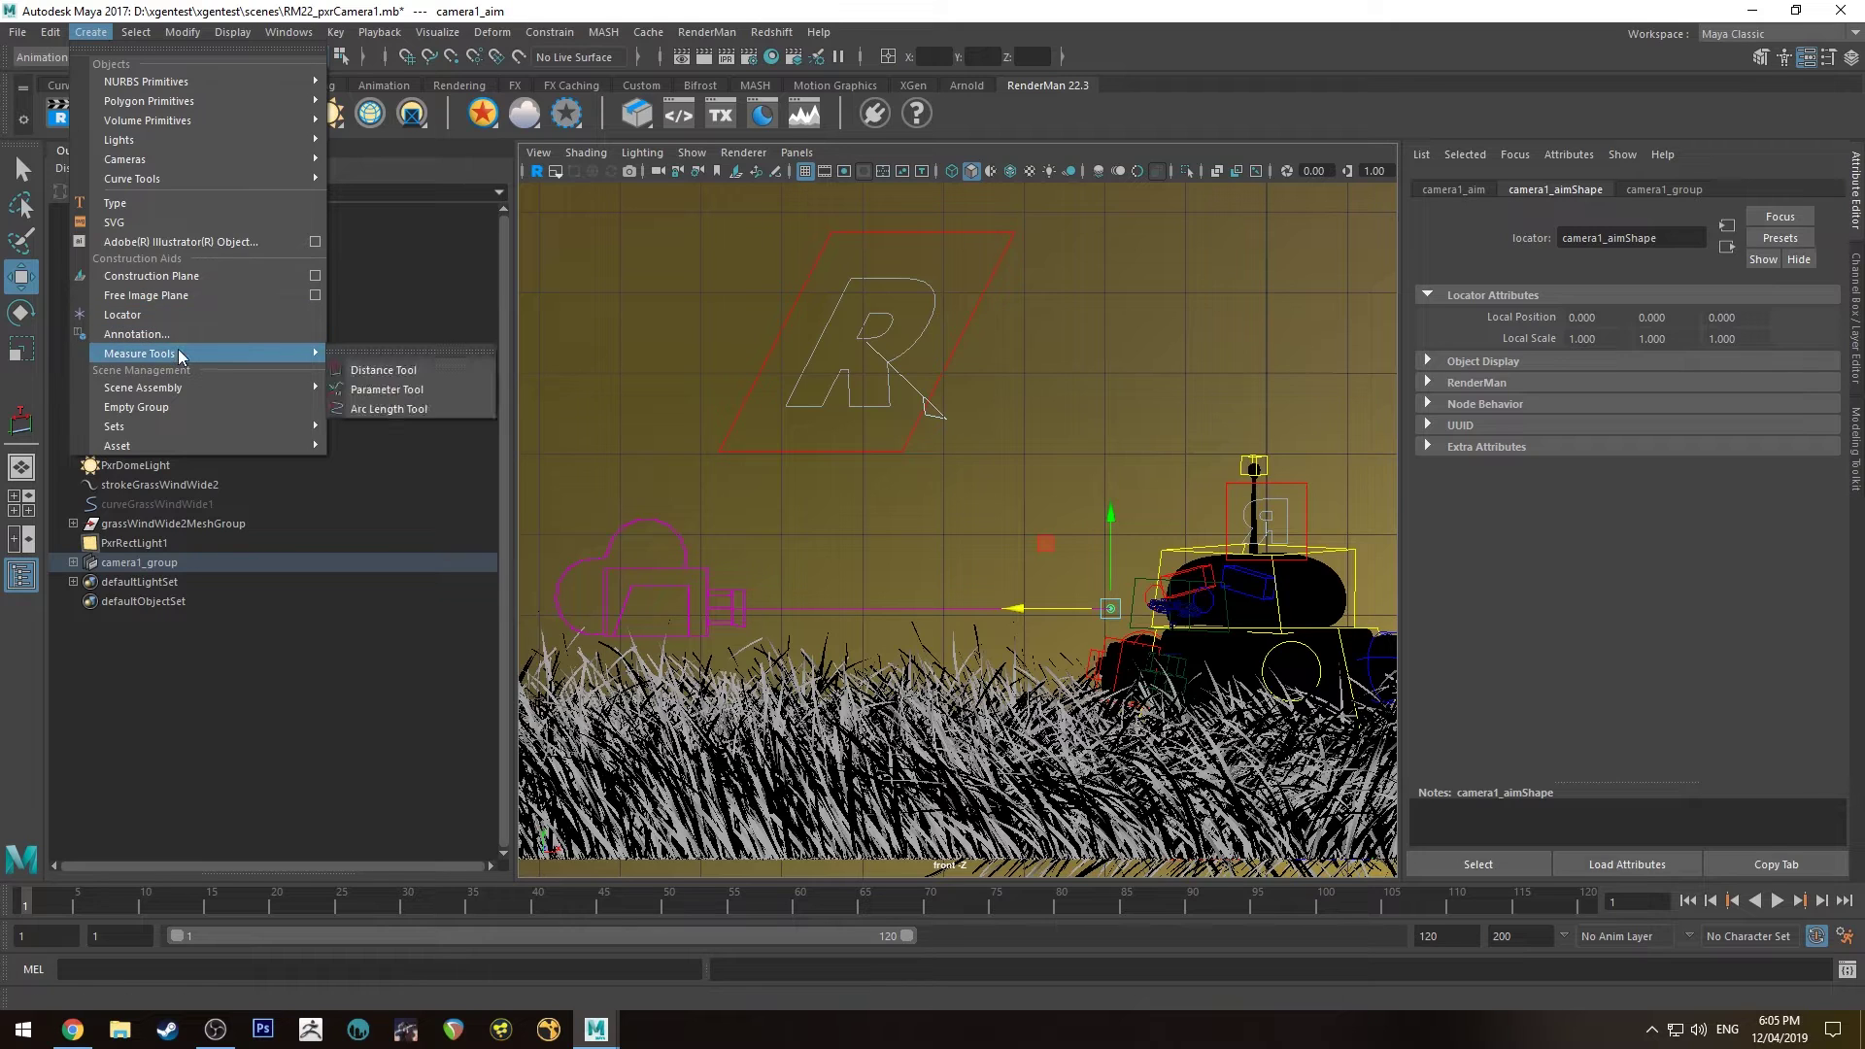
left_click(423, 363)
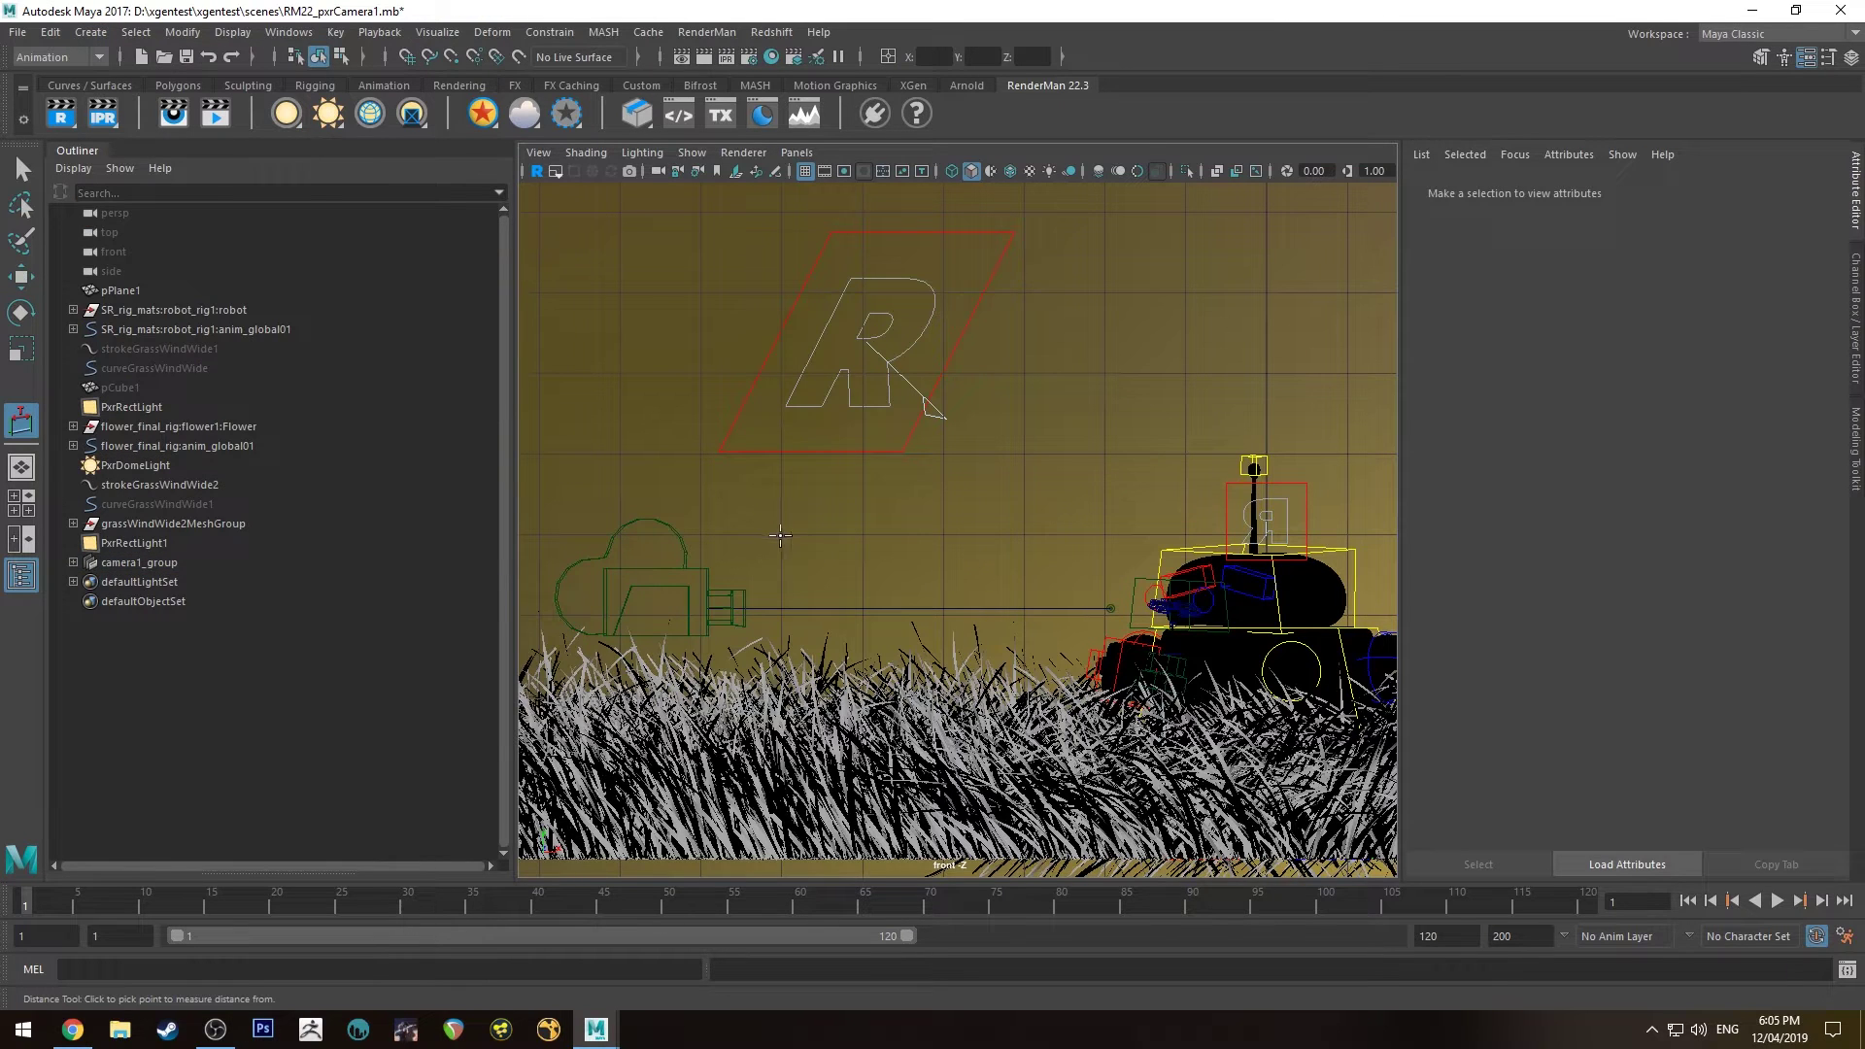
left_click(780, 534)
left_click(941, 535)
key("q")
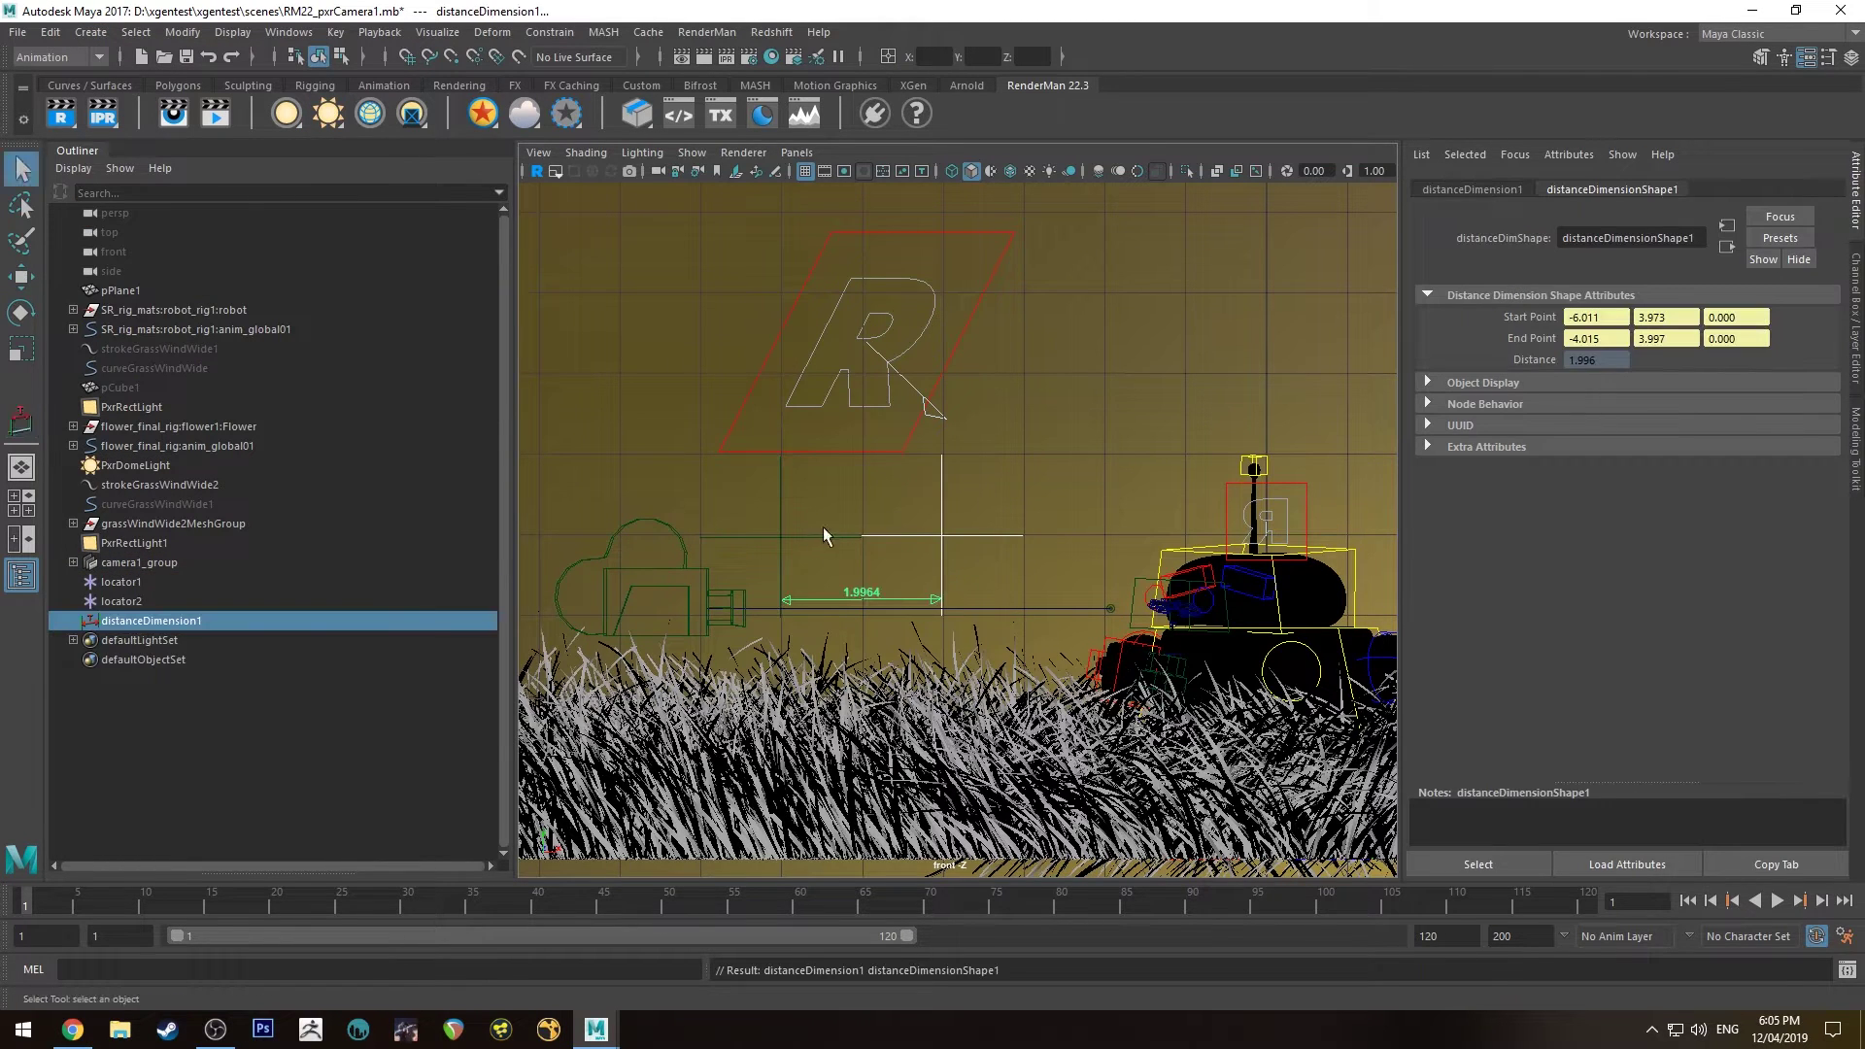
Parent-constrain locator1 to camera1 on all axes with Maintain offset off
left_click(778, 533)
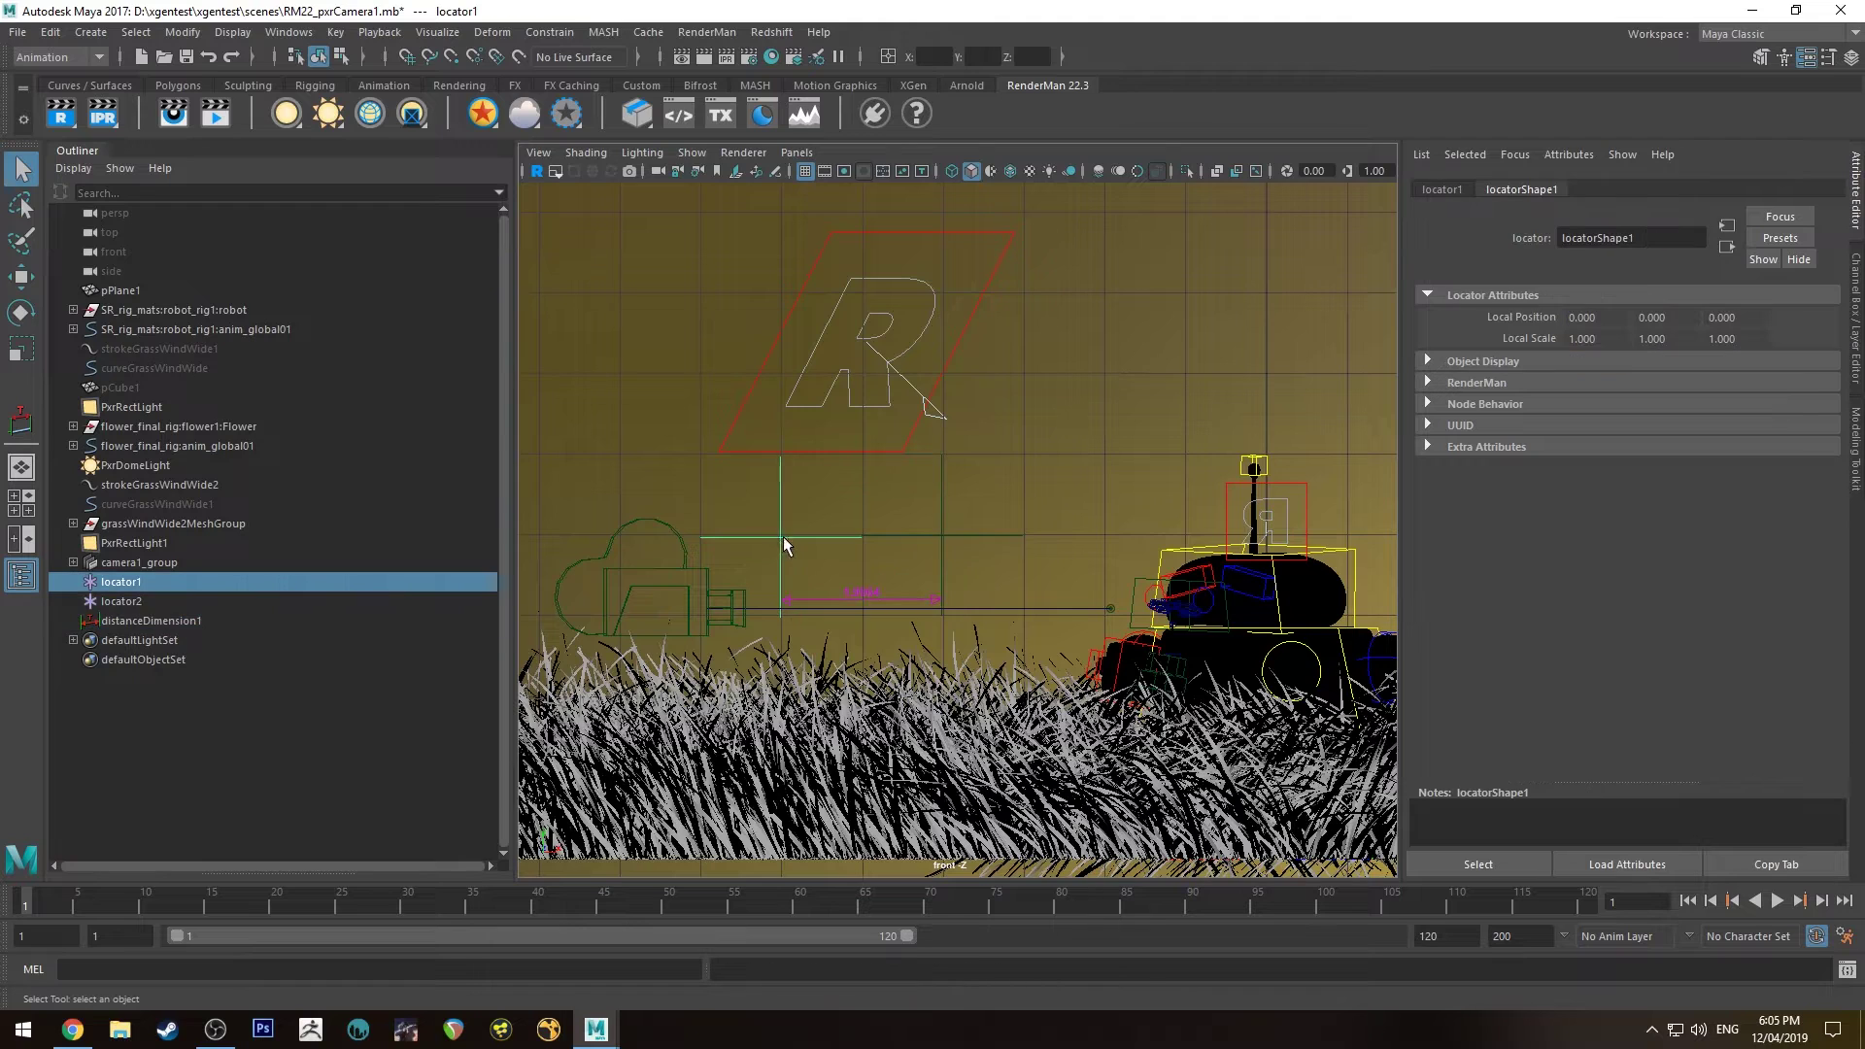
left_click(668, 527)
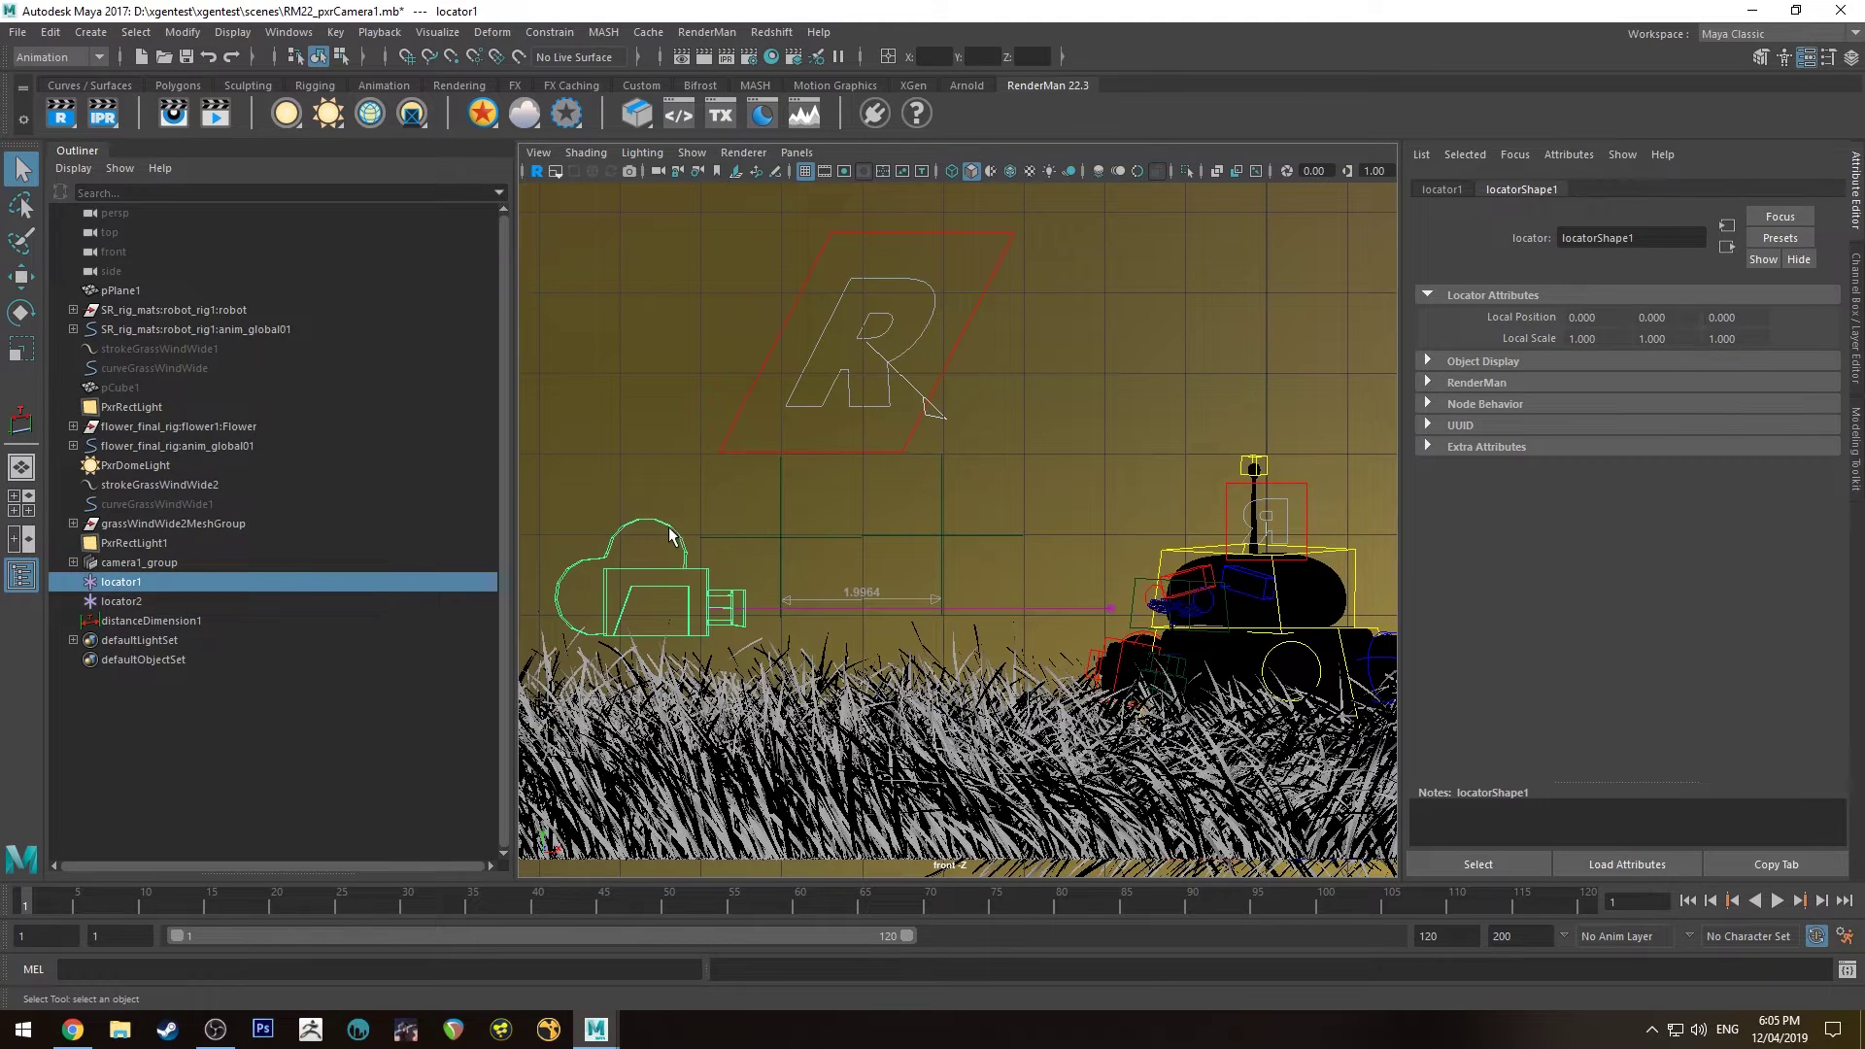
left_click(782, 547)
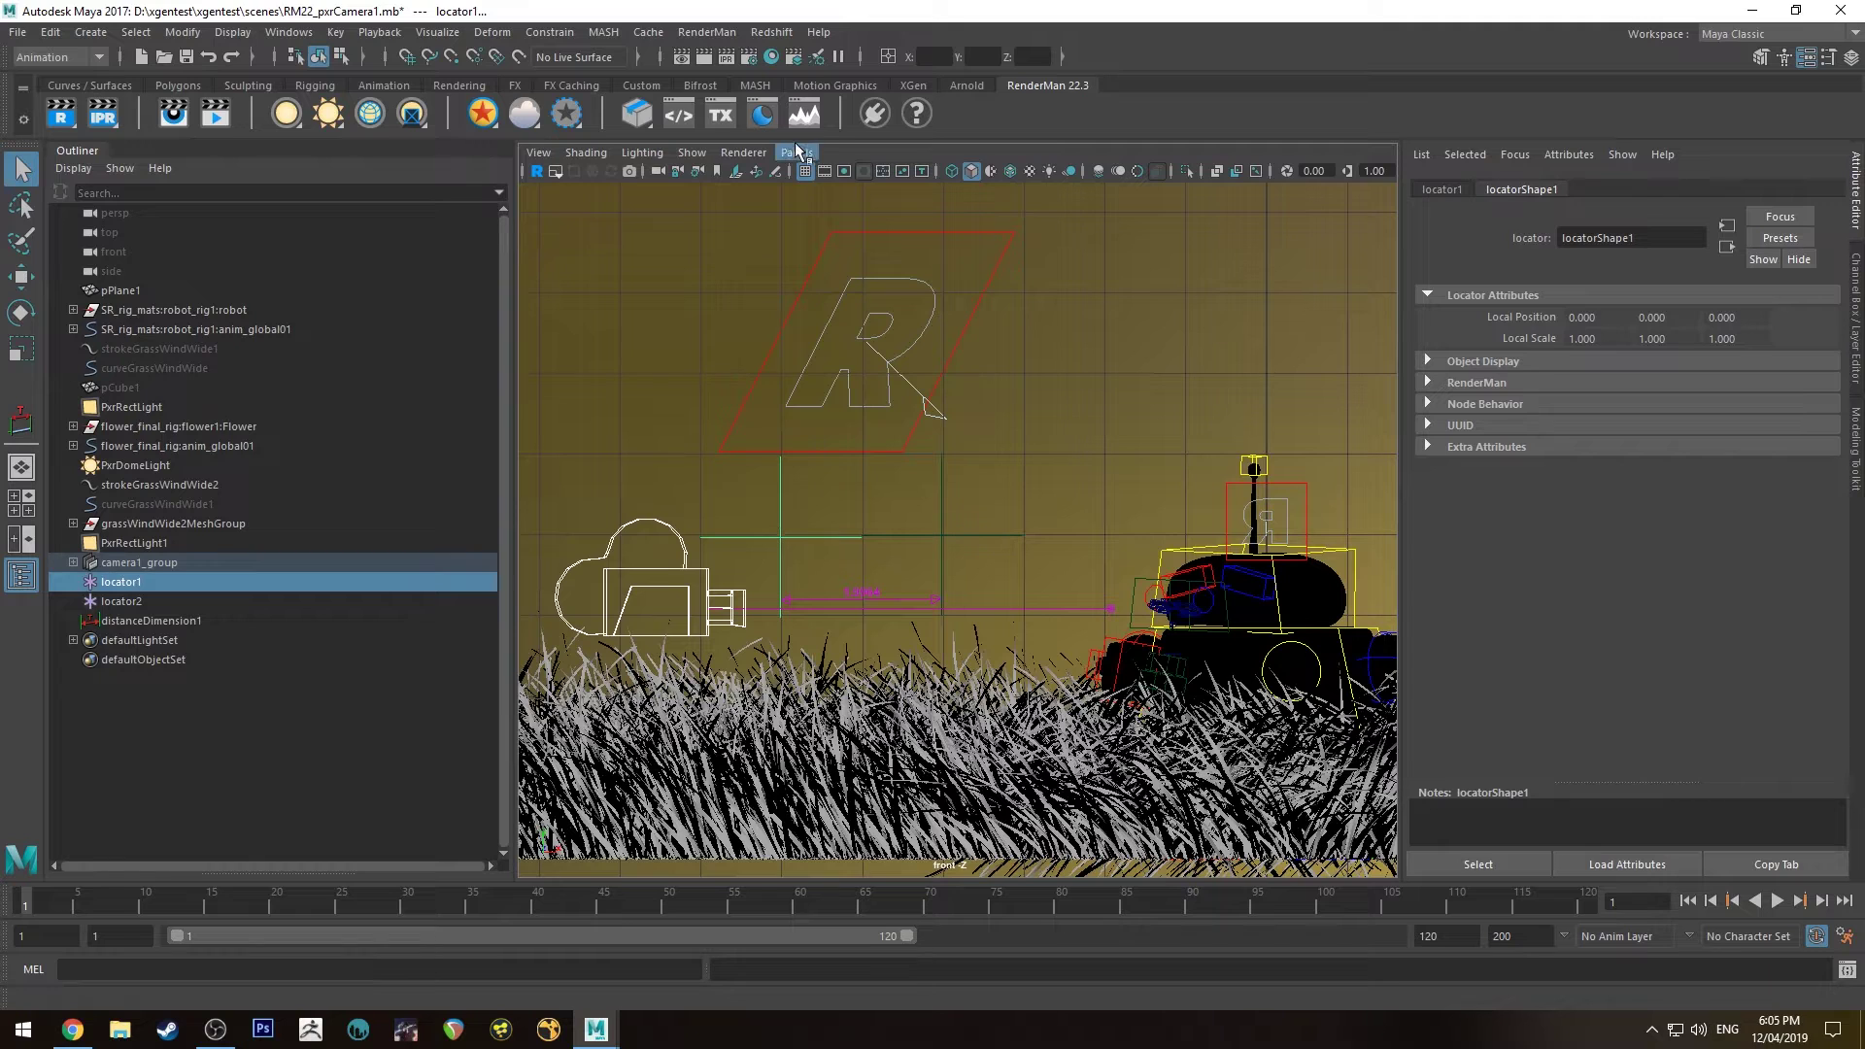
left_click(49, 57)
left_click(47, 116)
left_click(549, 32)
left_click(738, 82)
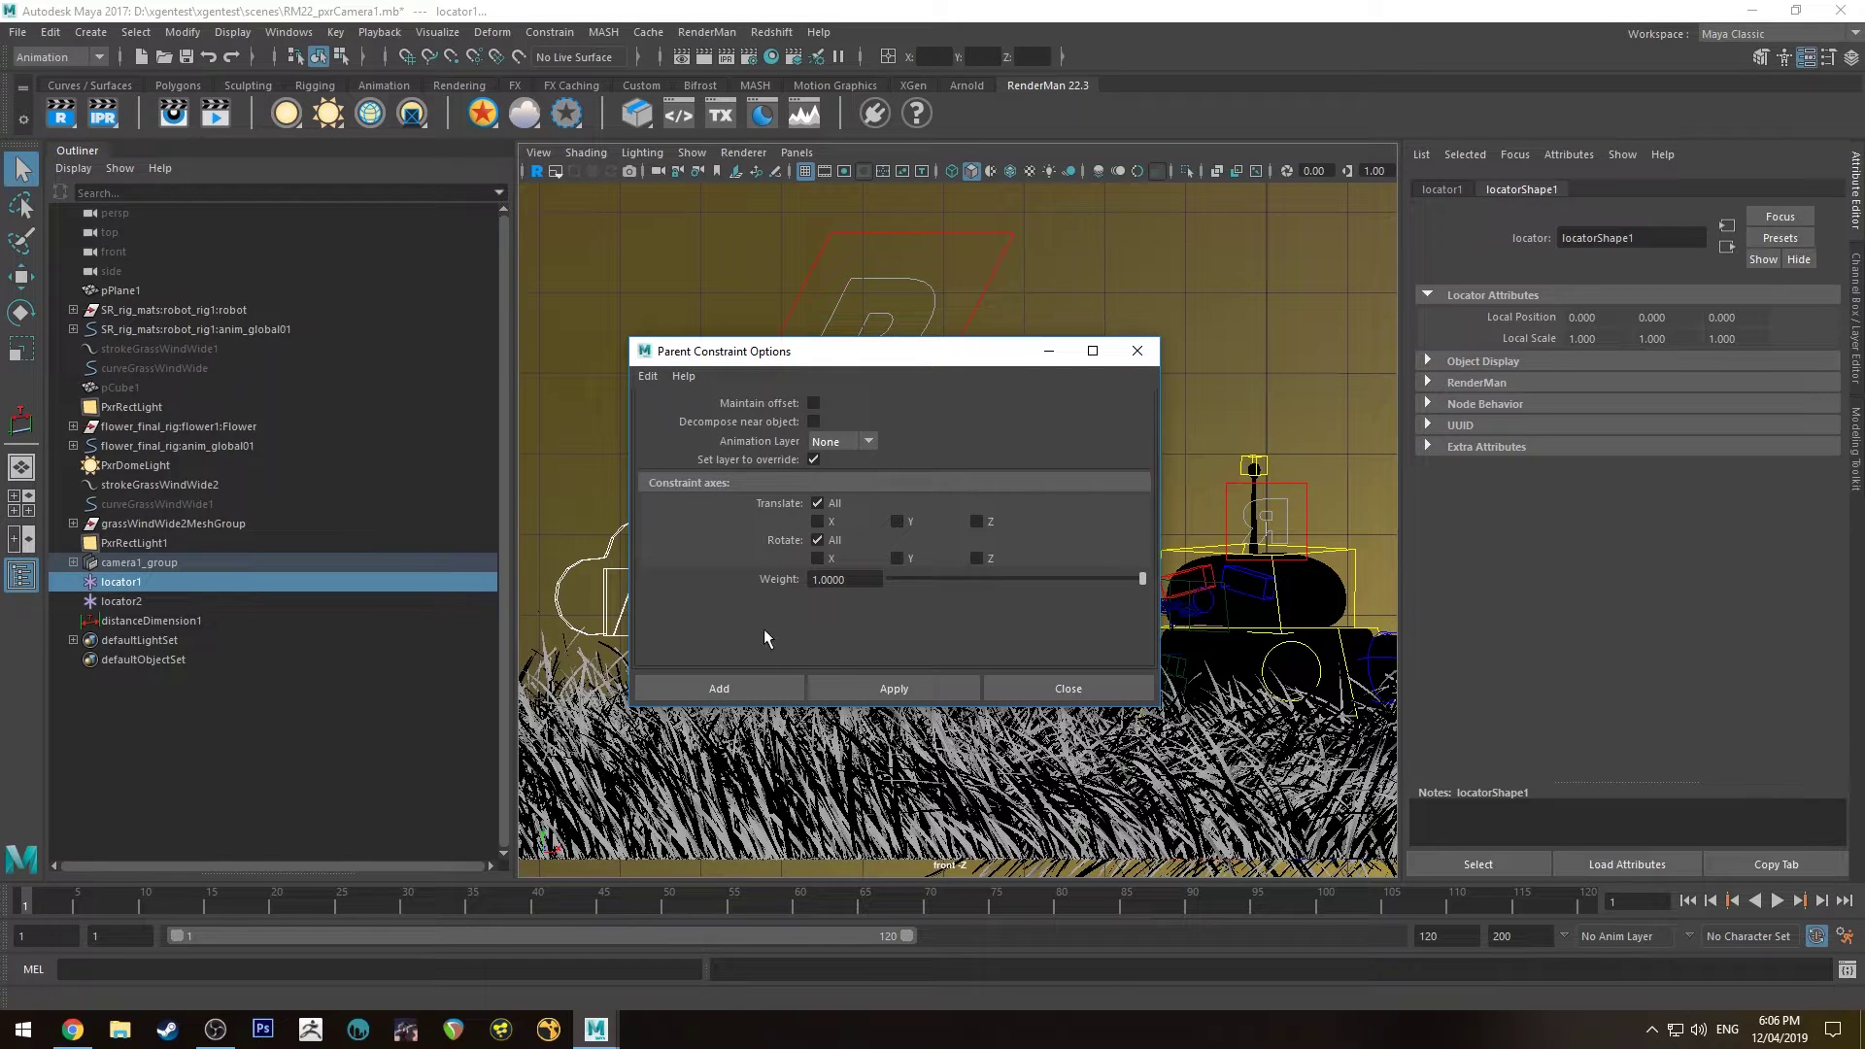
left_click(793, 690)
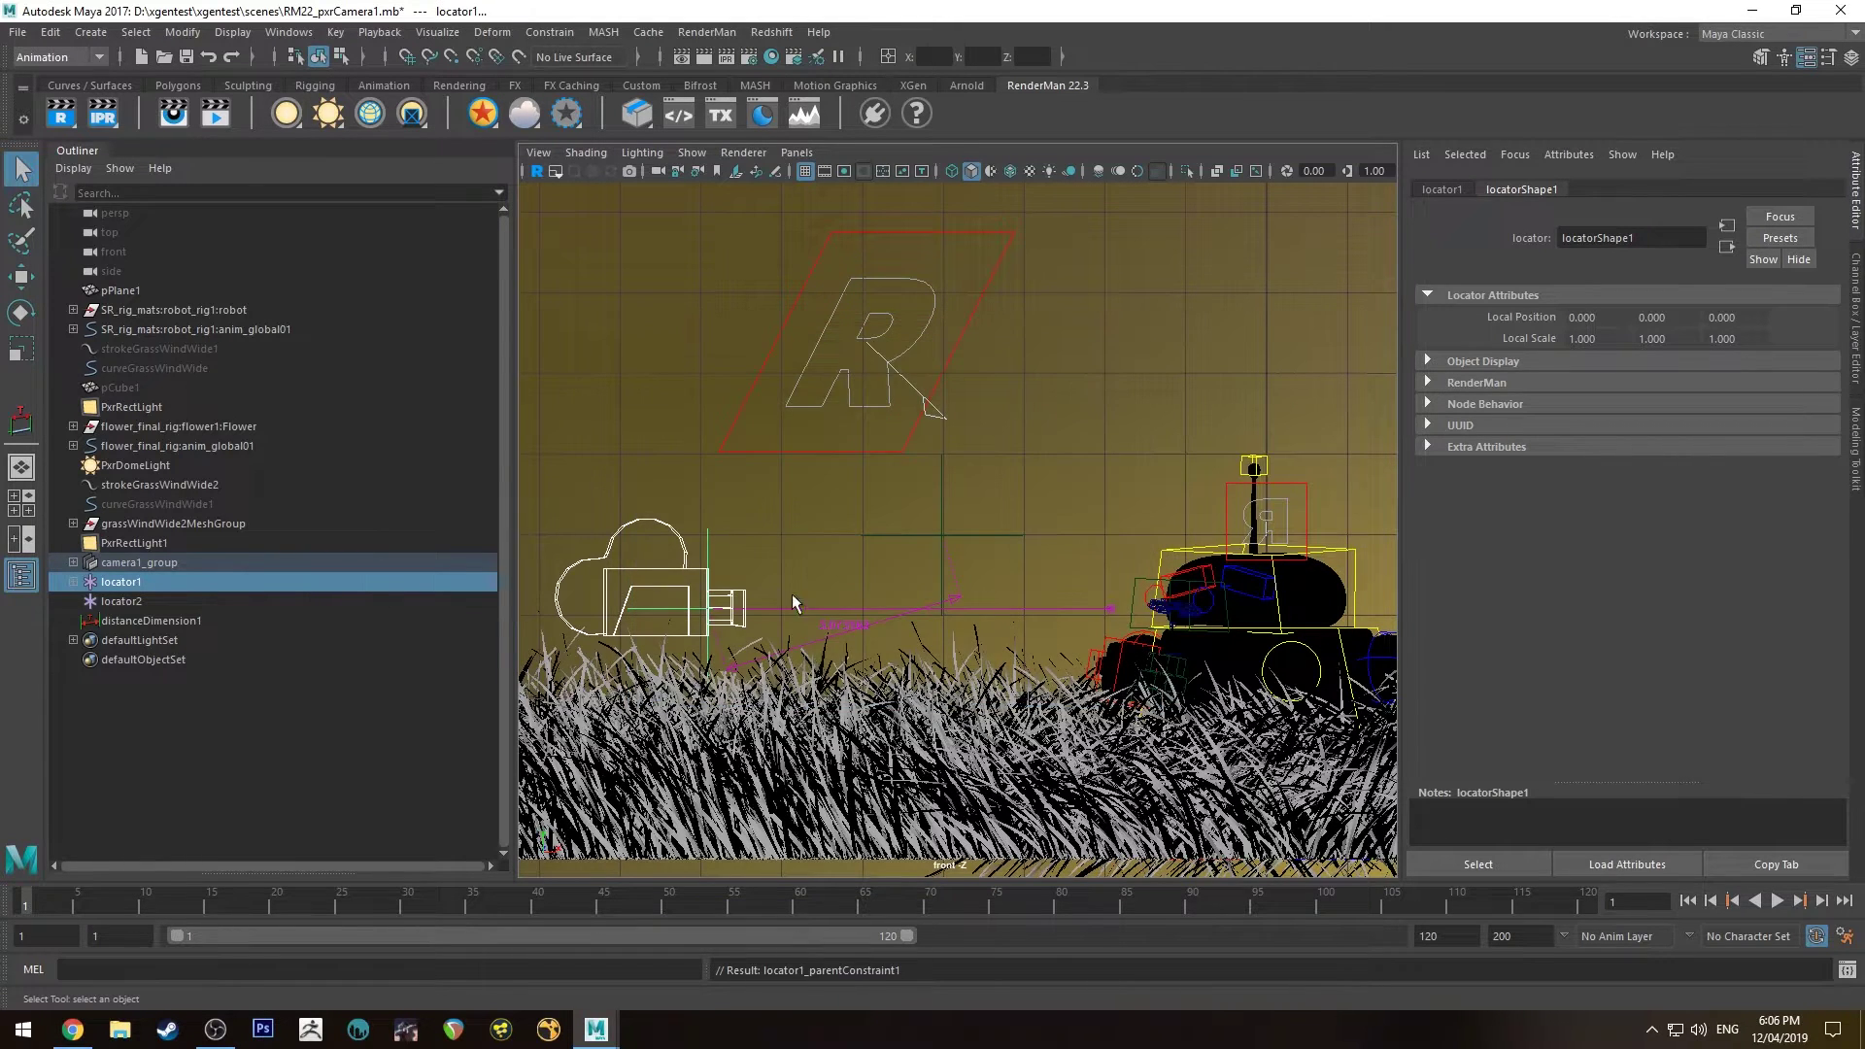
left_click(726, 521)
left_click(707, 540)
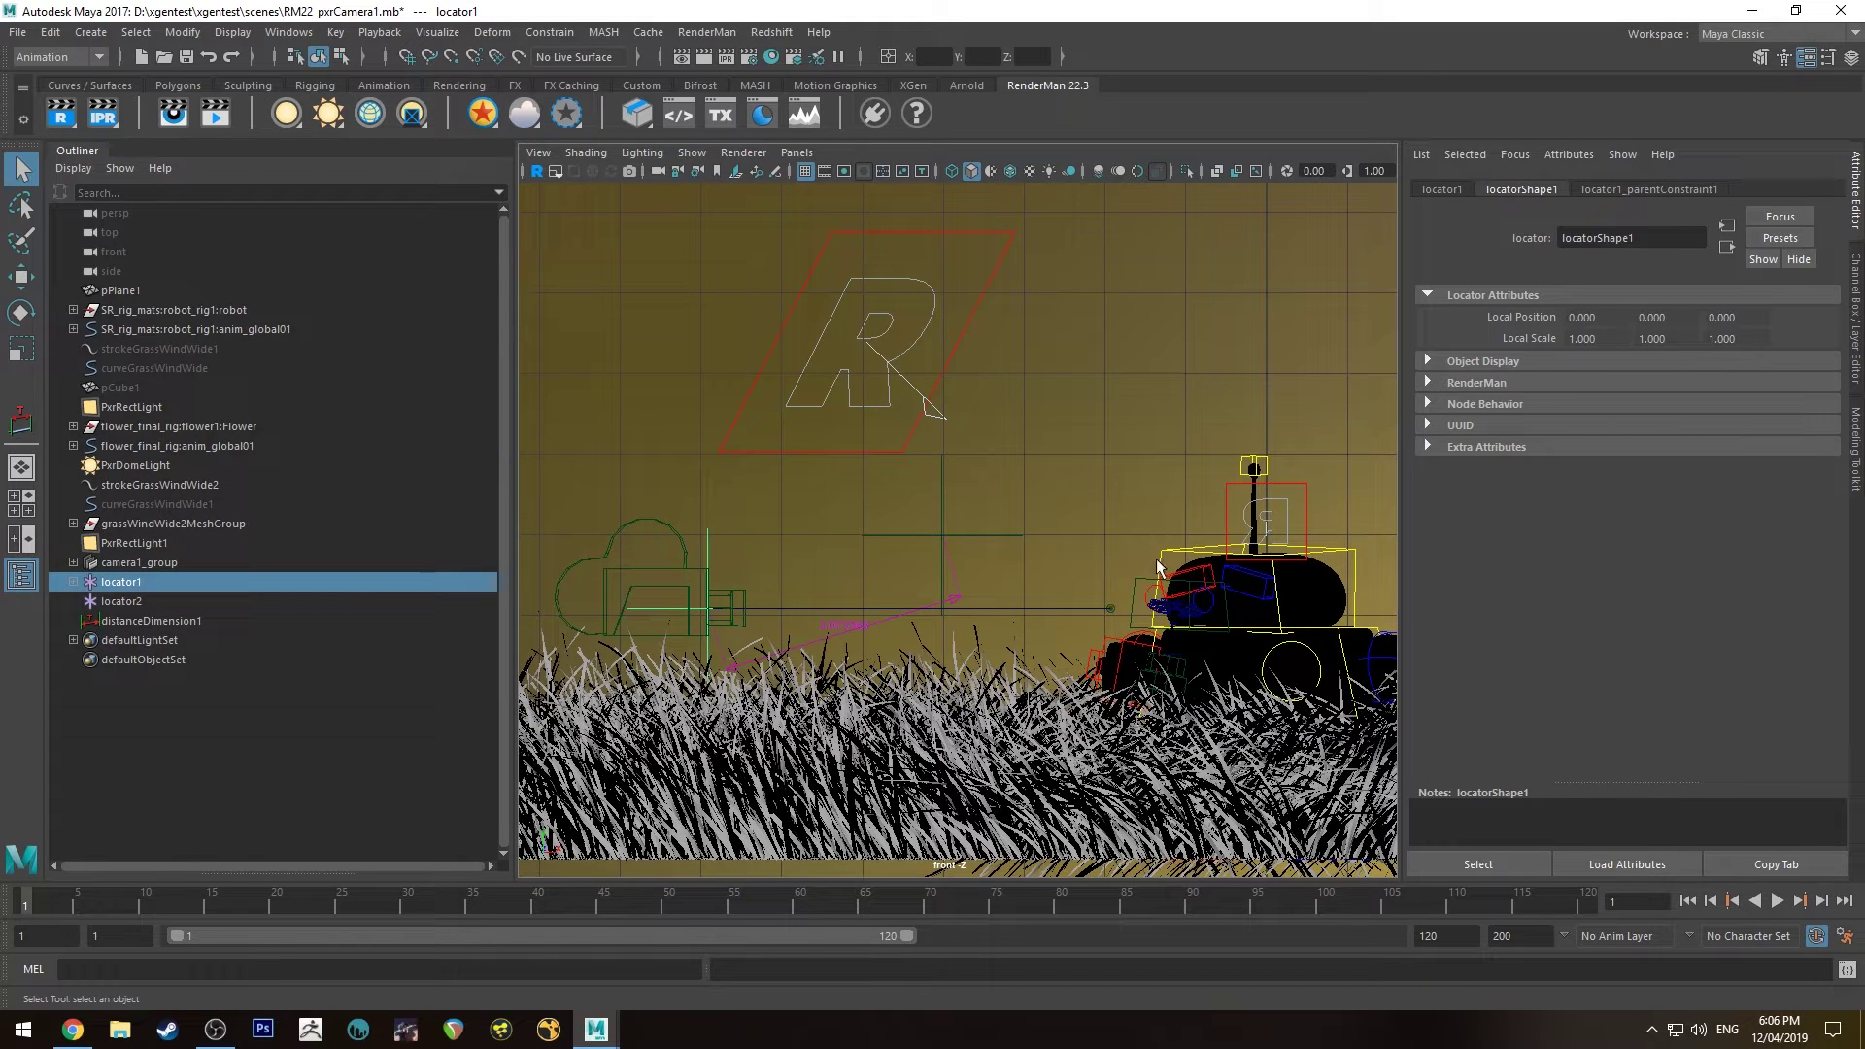
Parent-constrain locator2 to camera1_aim on all axes with Maintain offset off
left_click(1111, 608)
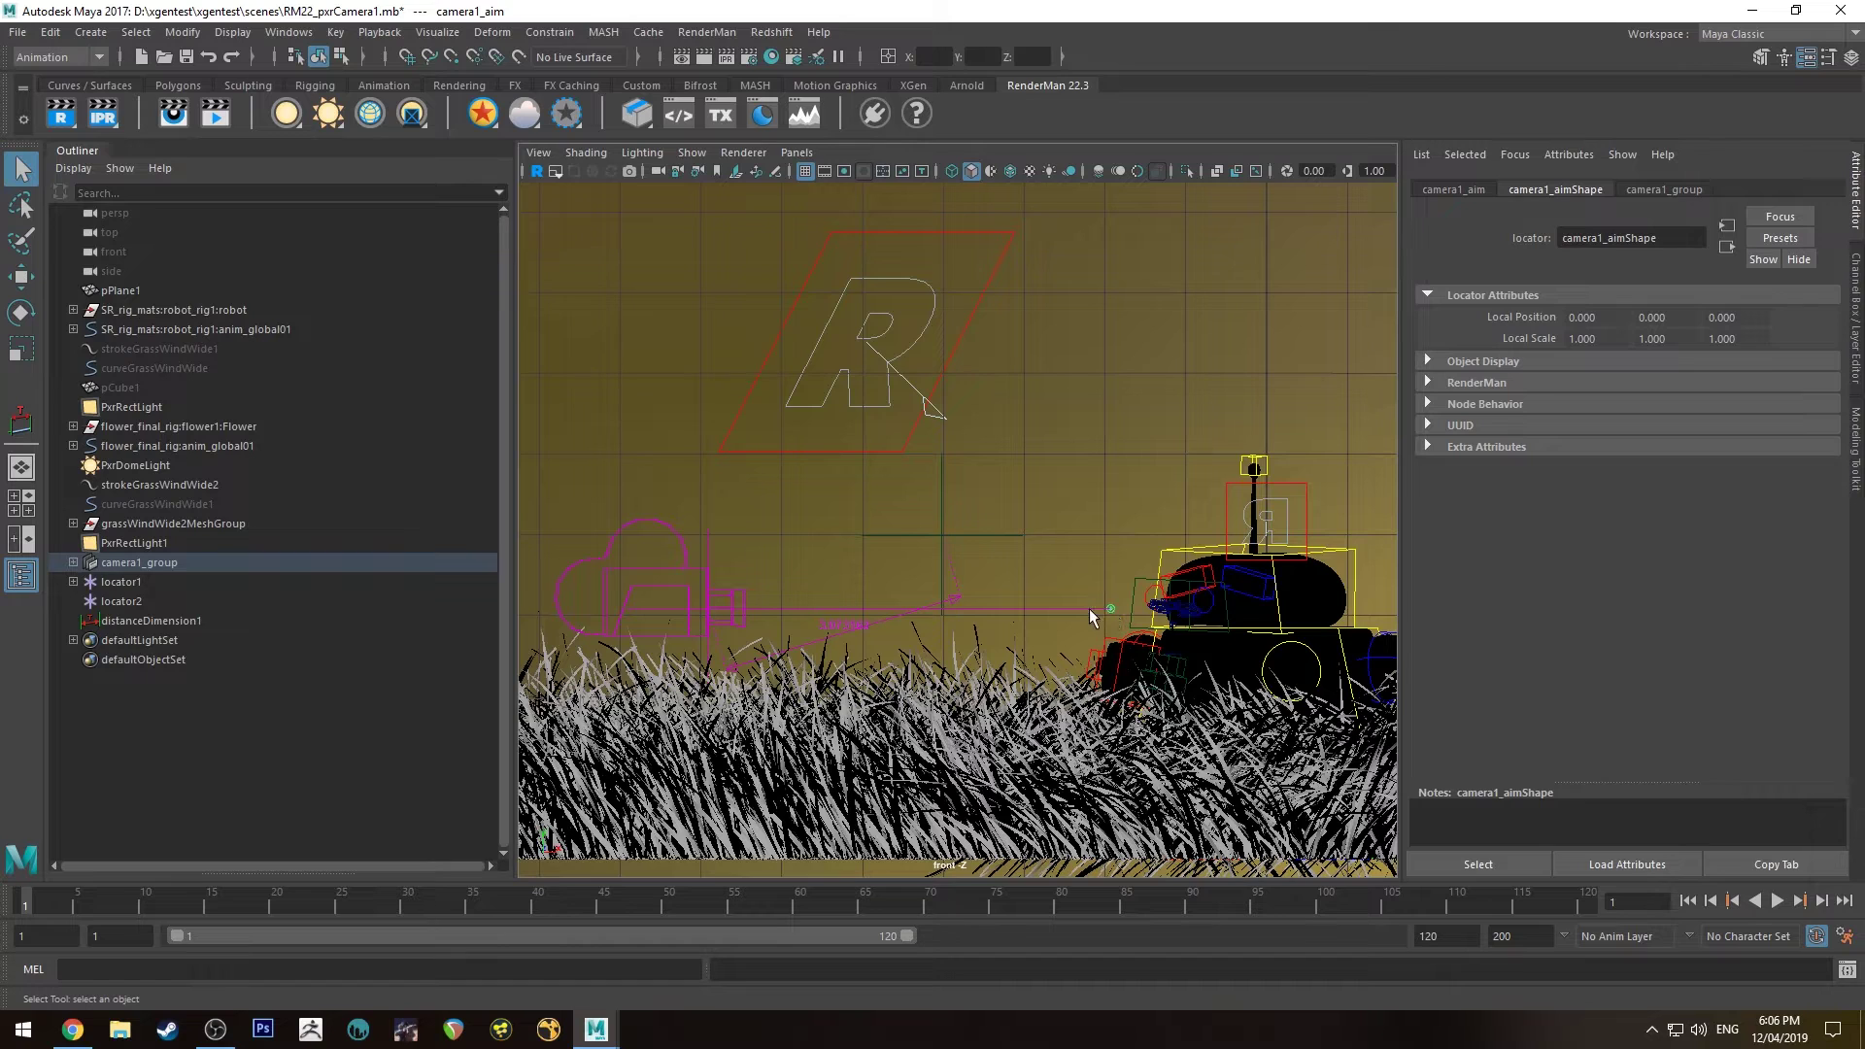
left_click(72, 562)
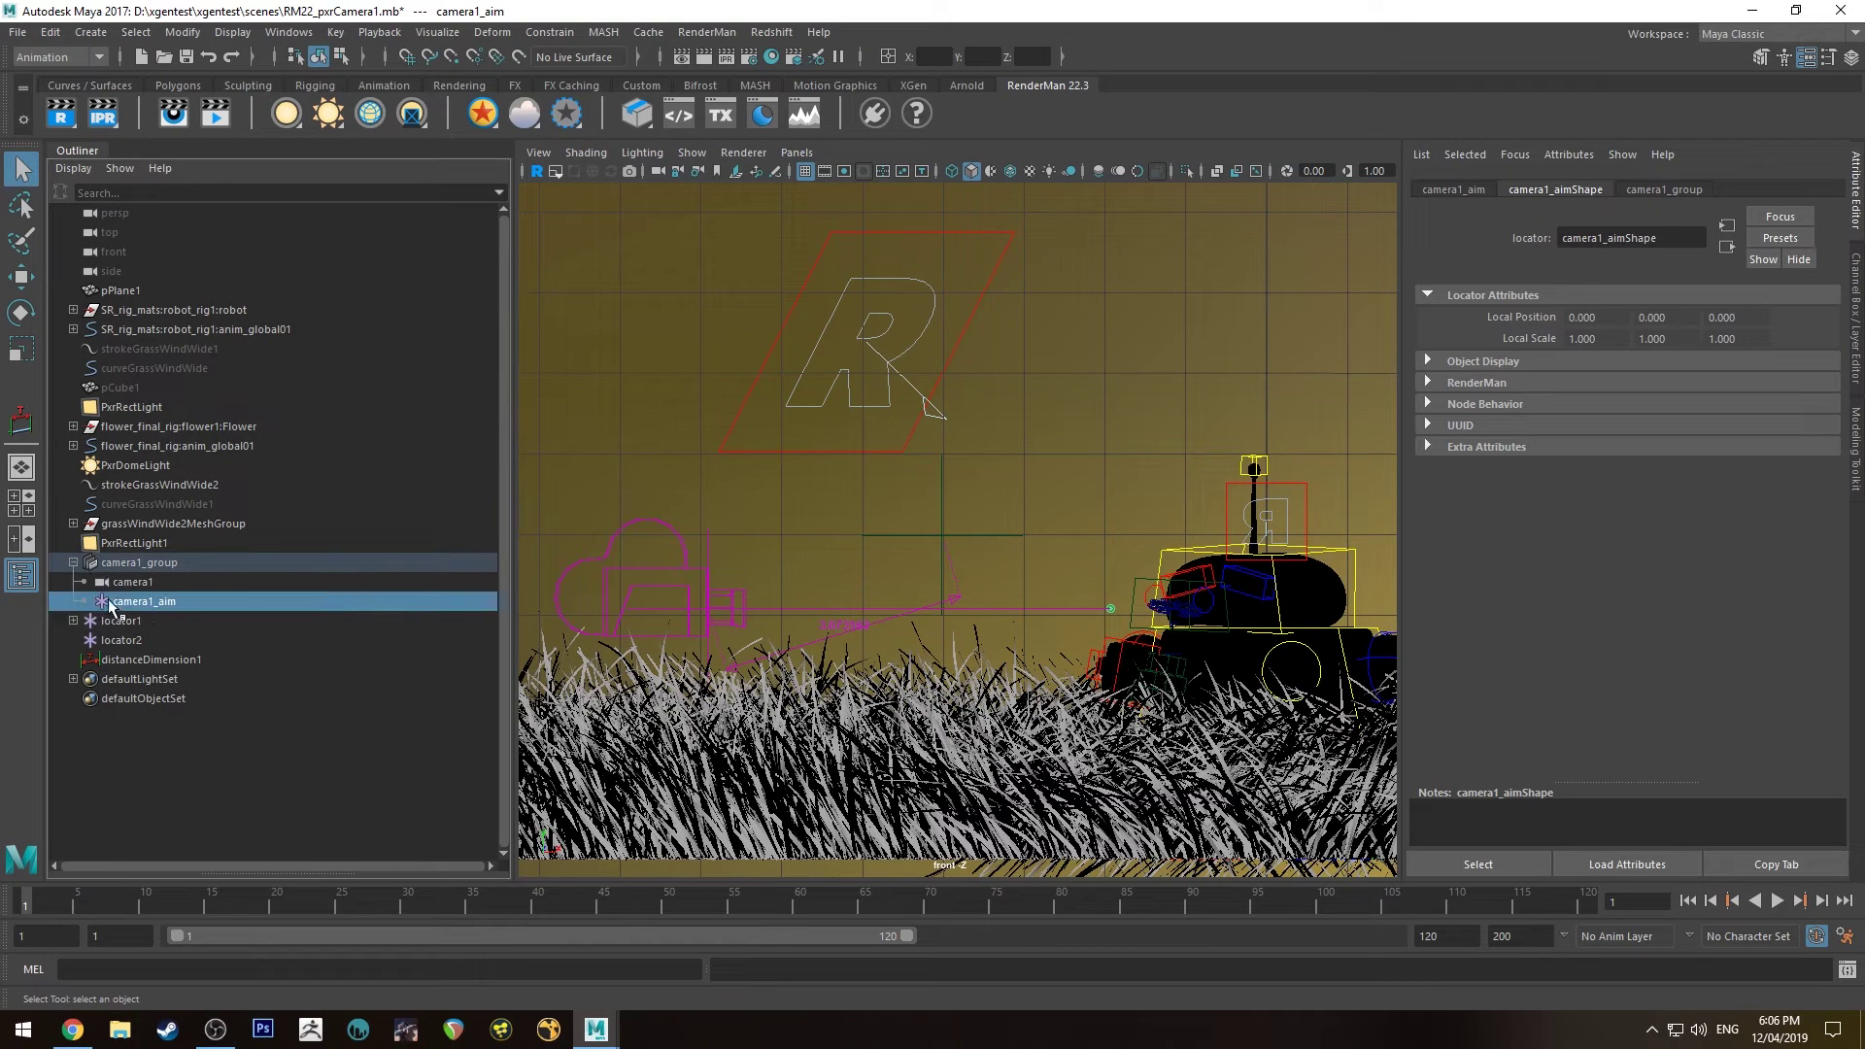
left_click(194, 613)
left_click(192, 604)
left_click(941, 533, "shift")
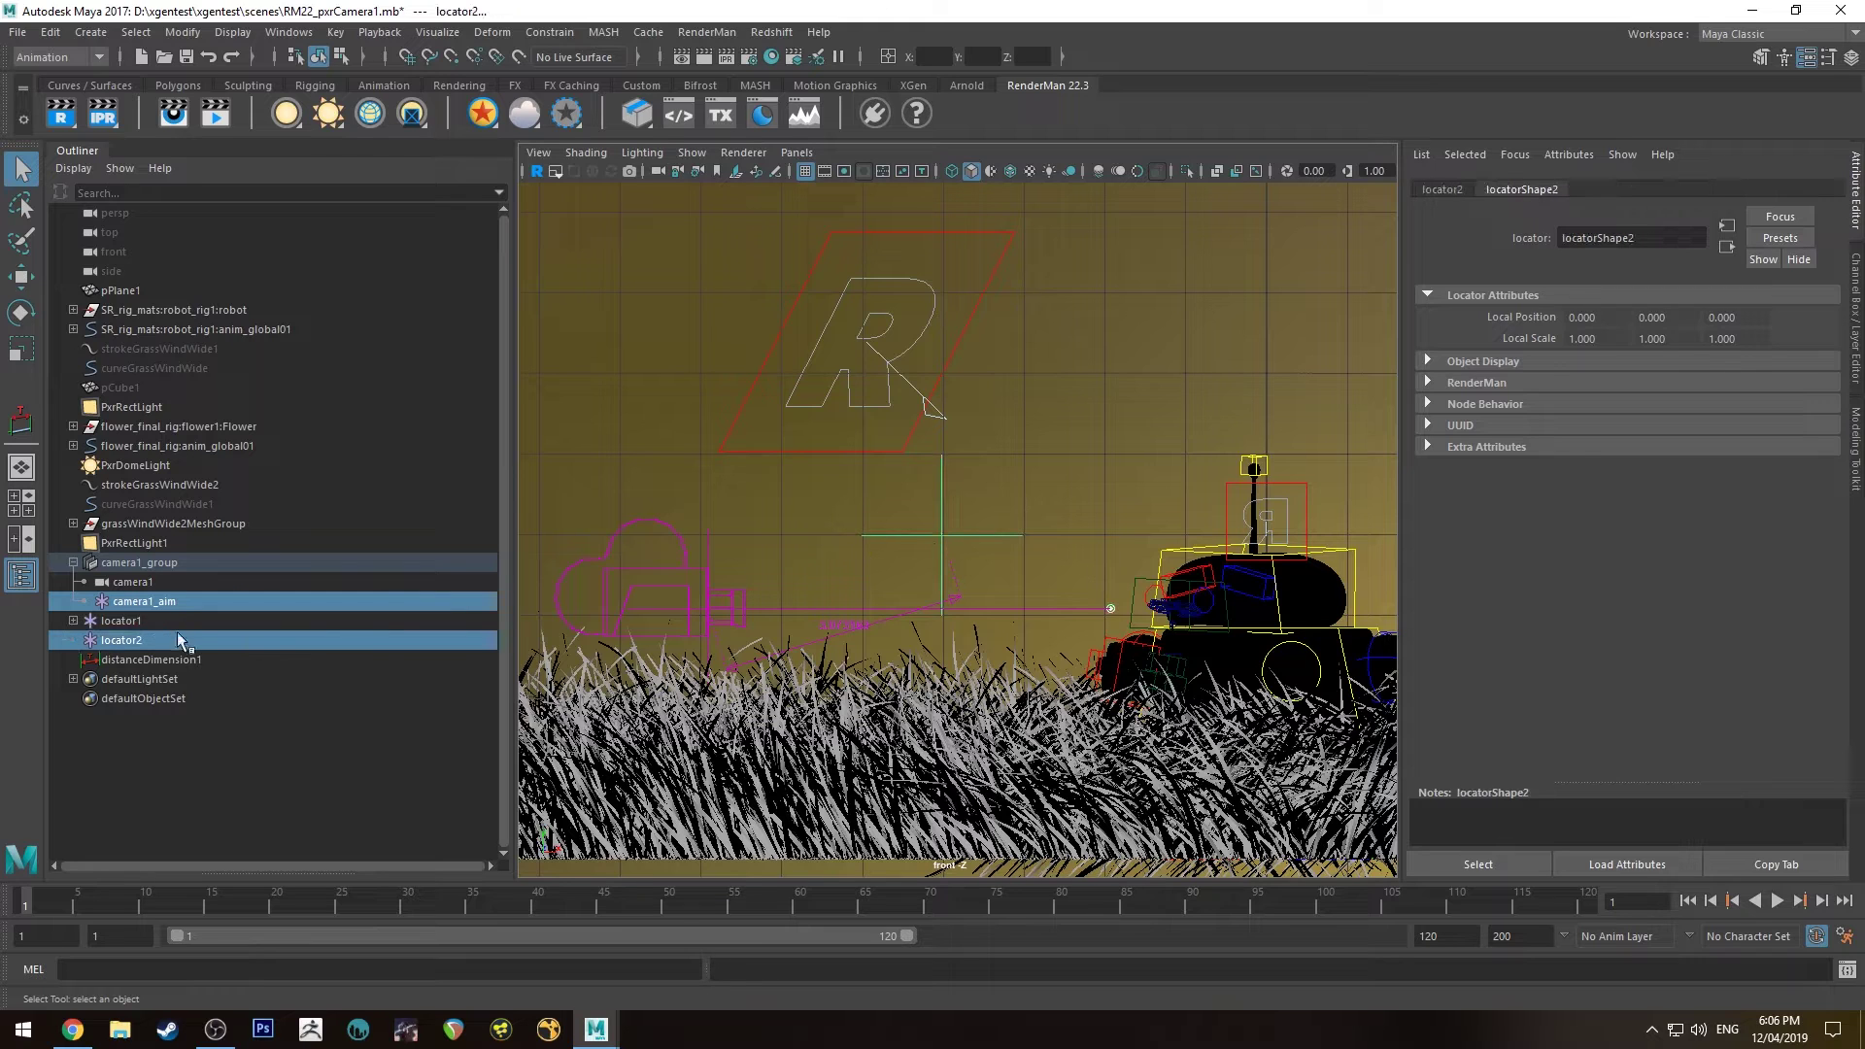
left_click(549, 32)
left_click(737, 82)
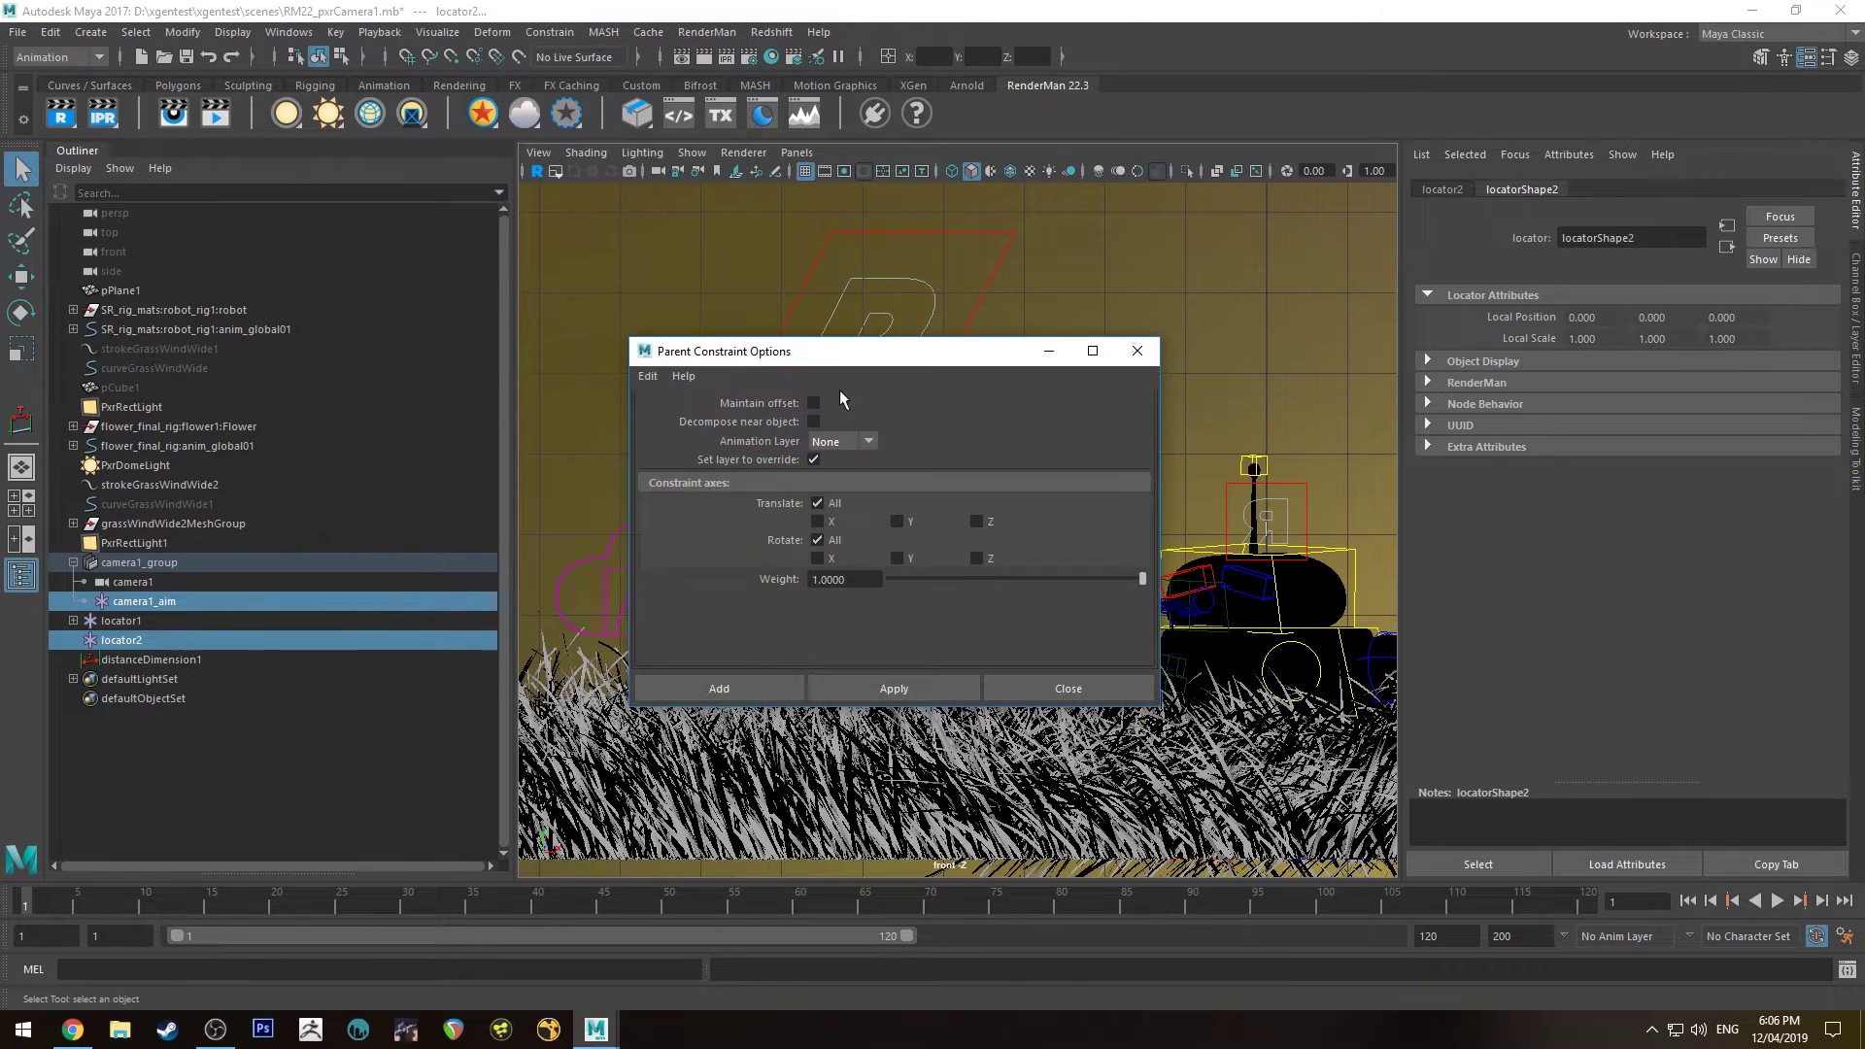
left_click(689, 691)
Move locator2 around in the front view and bring it back beside the camera's aim point
left_click(1010, 458)
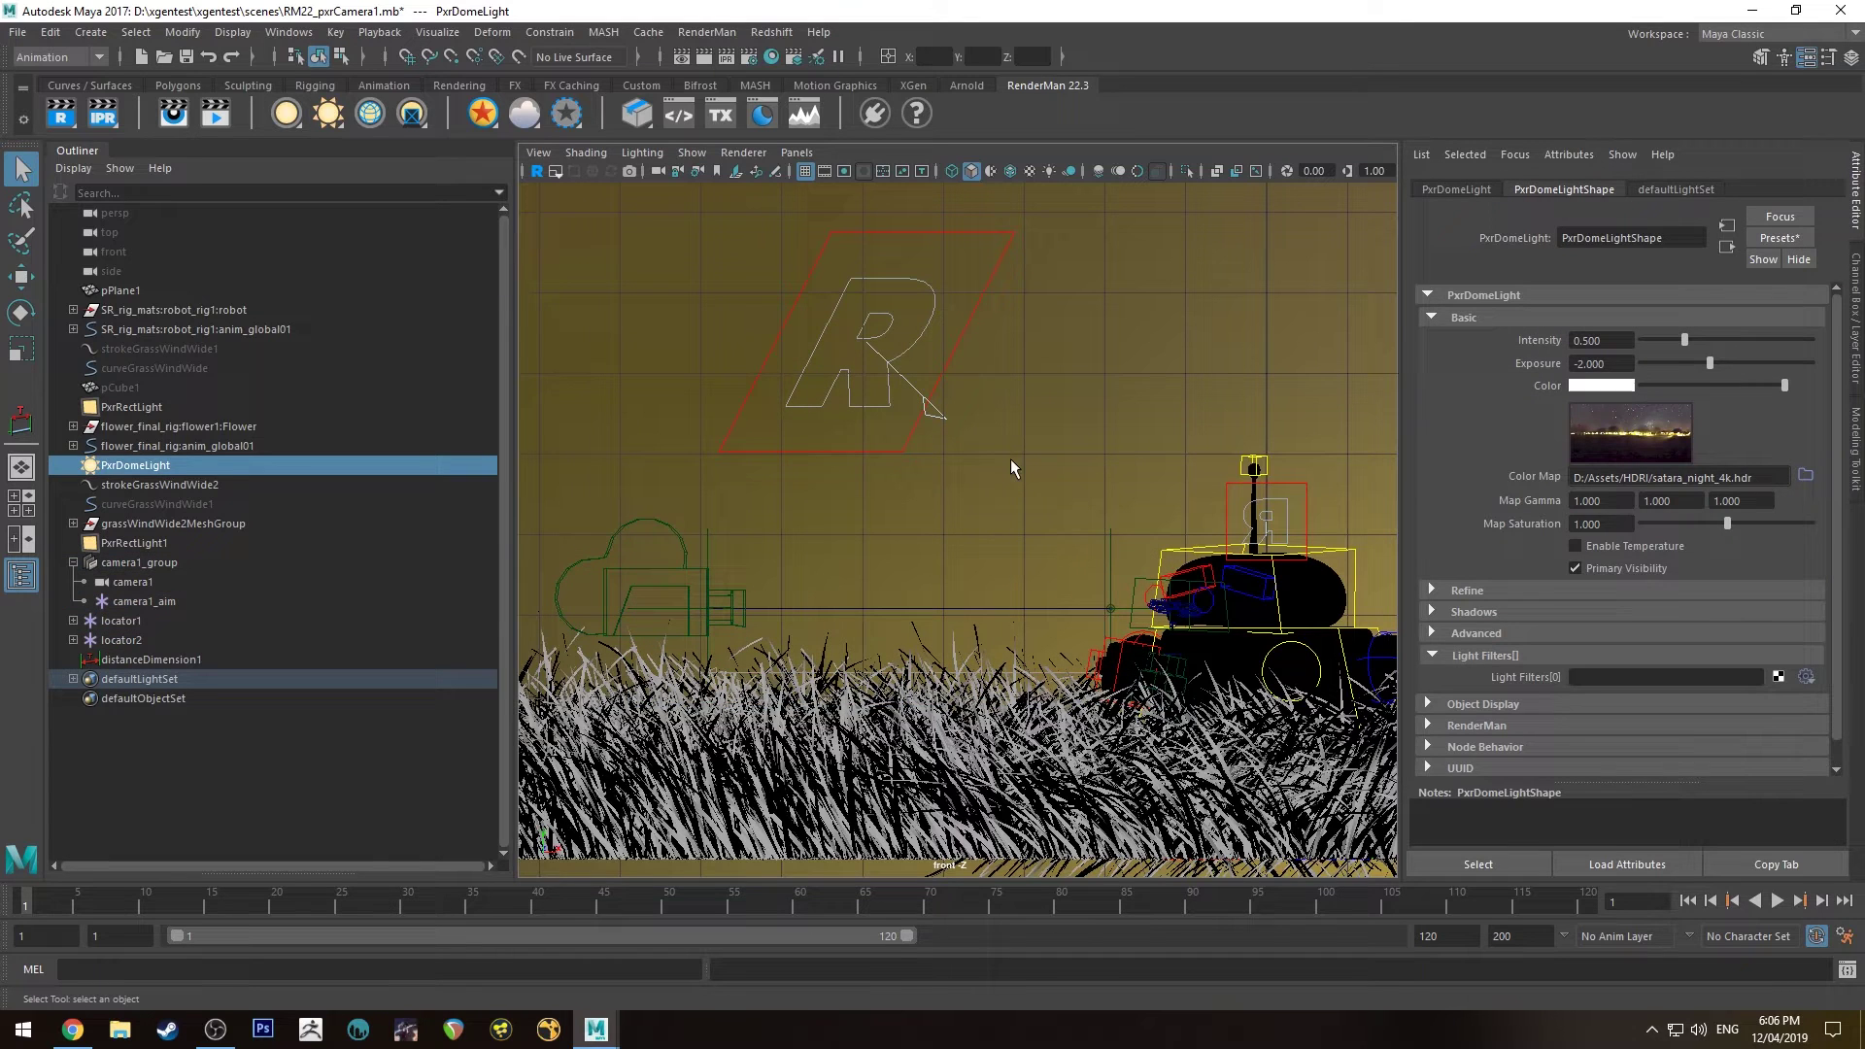
left_click(1109, 550)
key("w")
left_click_drag(1110, 520, 1209, 298)
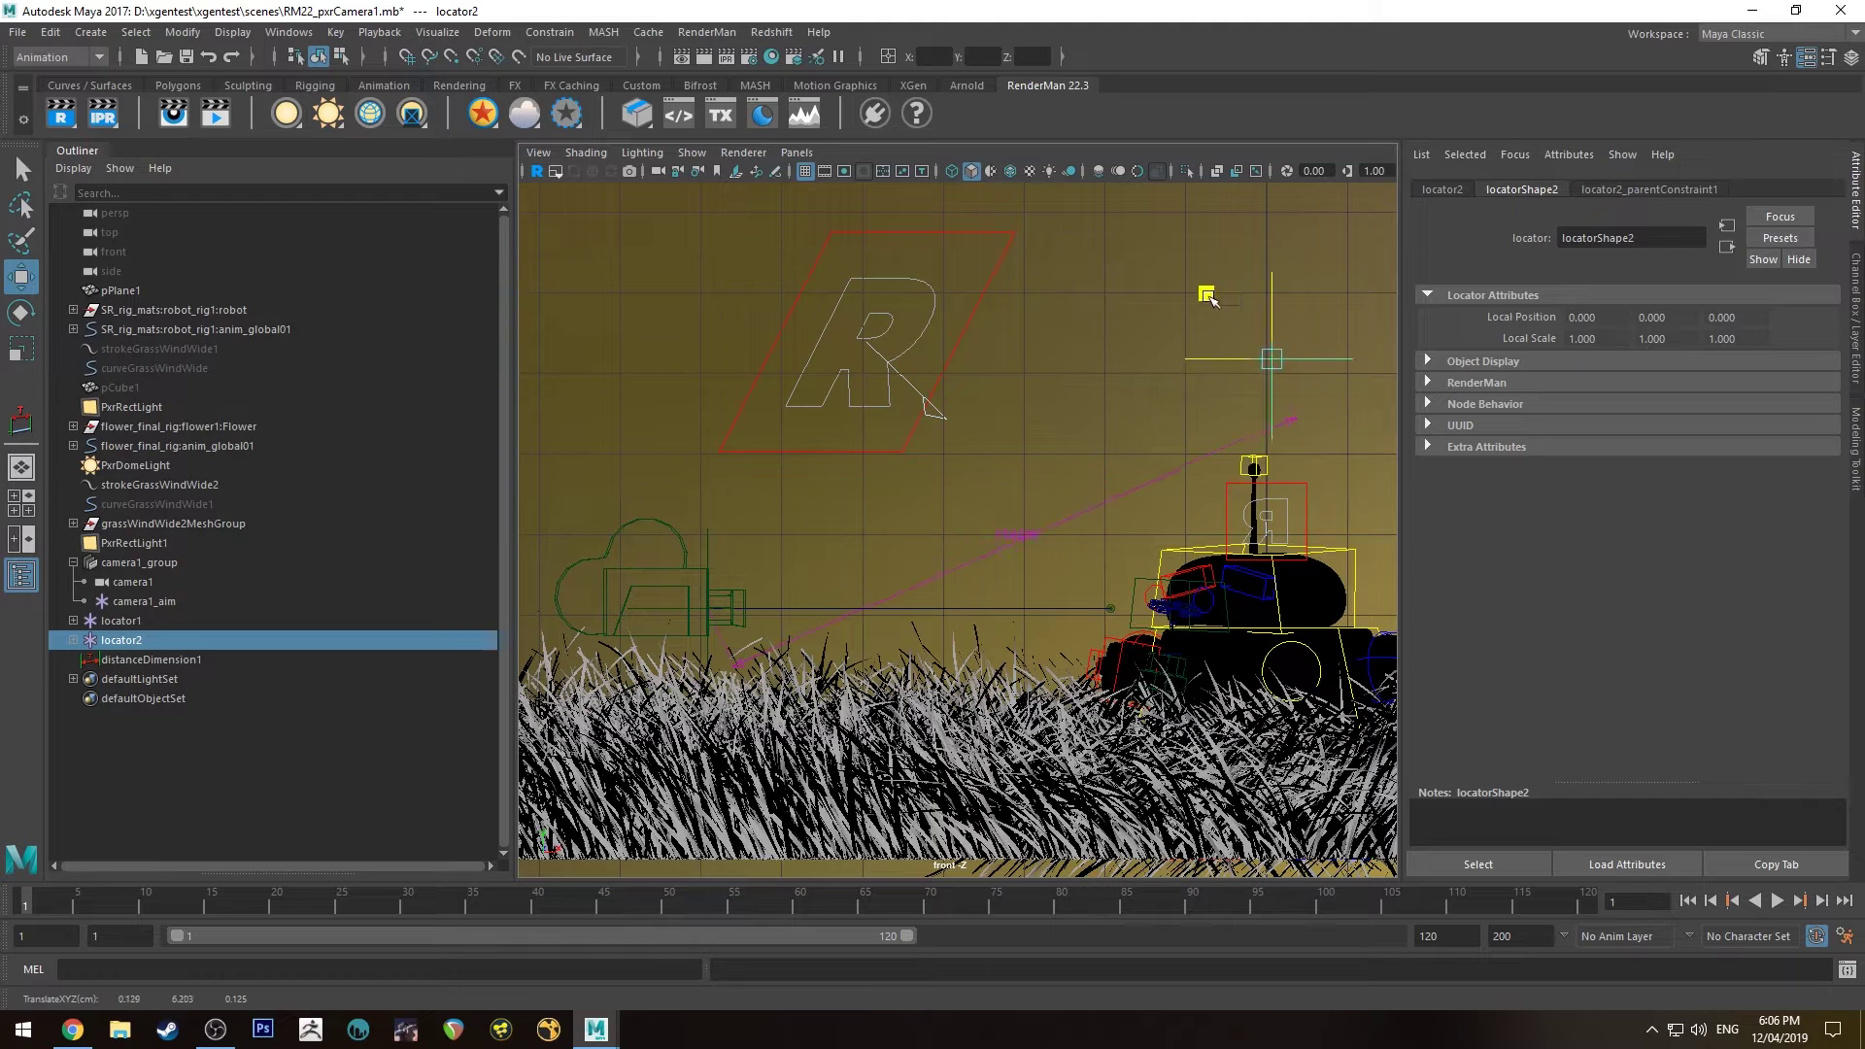
middle_click_drag(1209, 297, 971, 512)
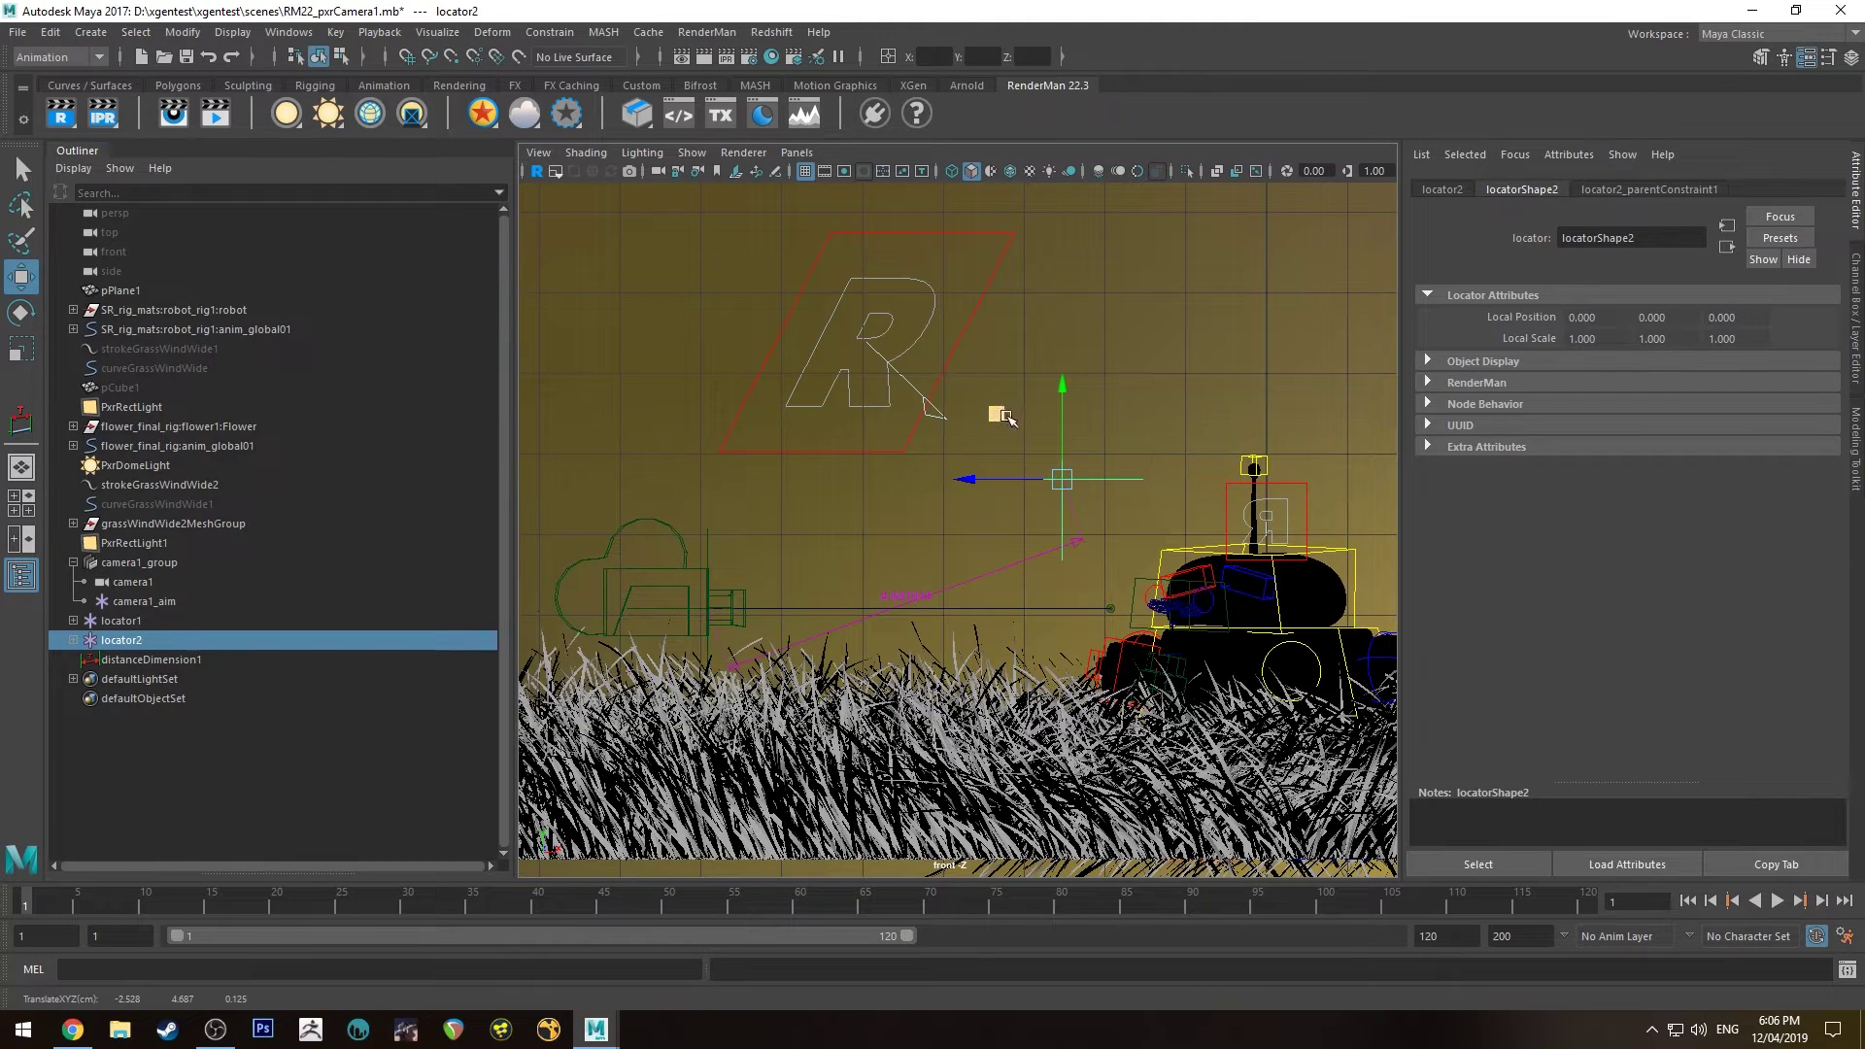
middle_click_drag(1006, 417, 1061, 547)
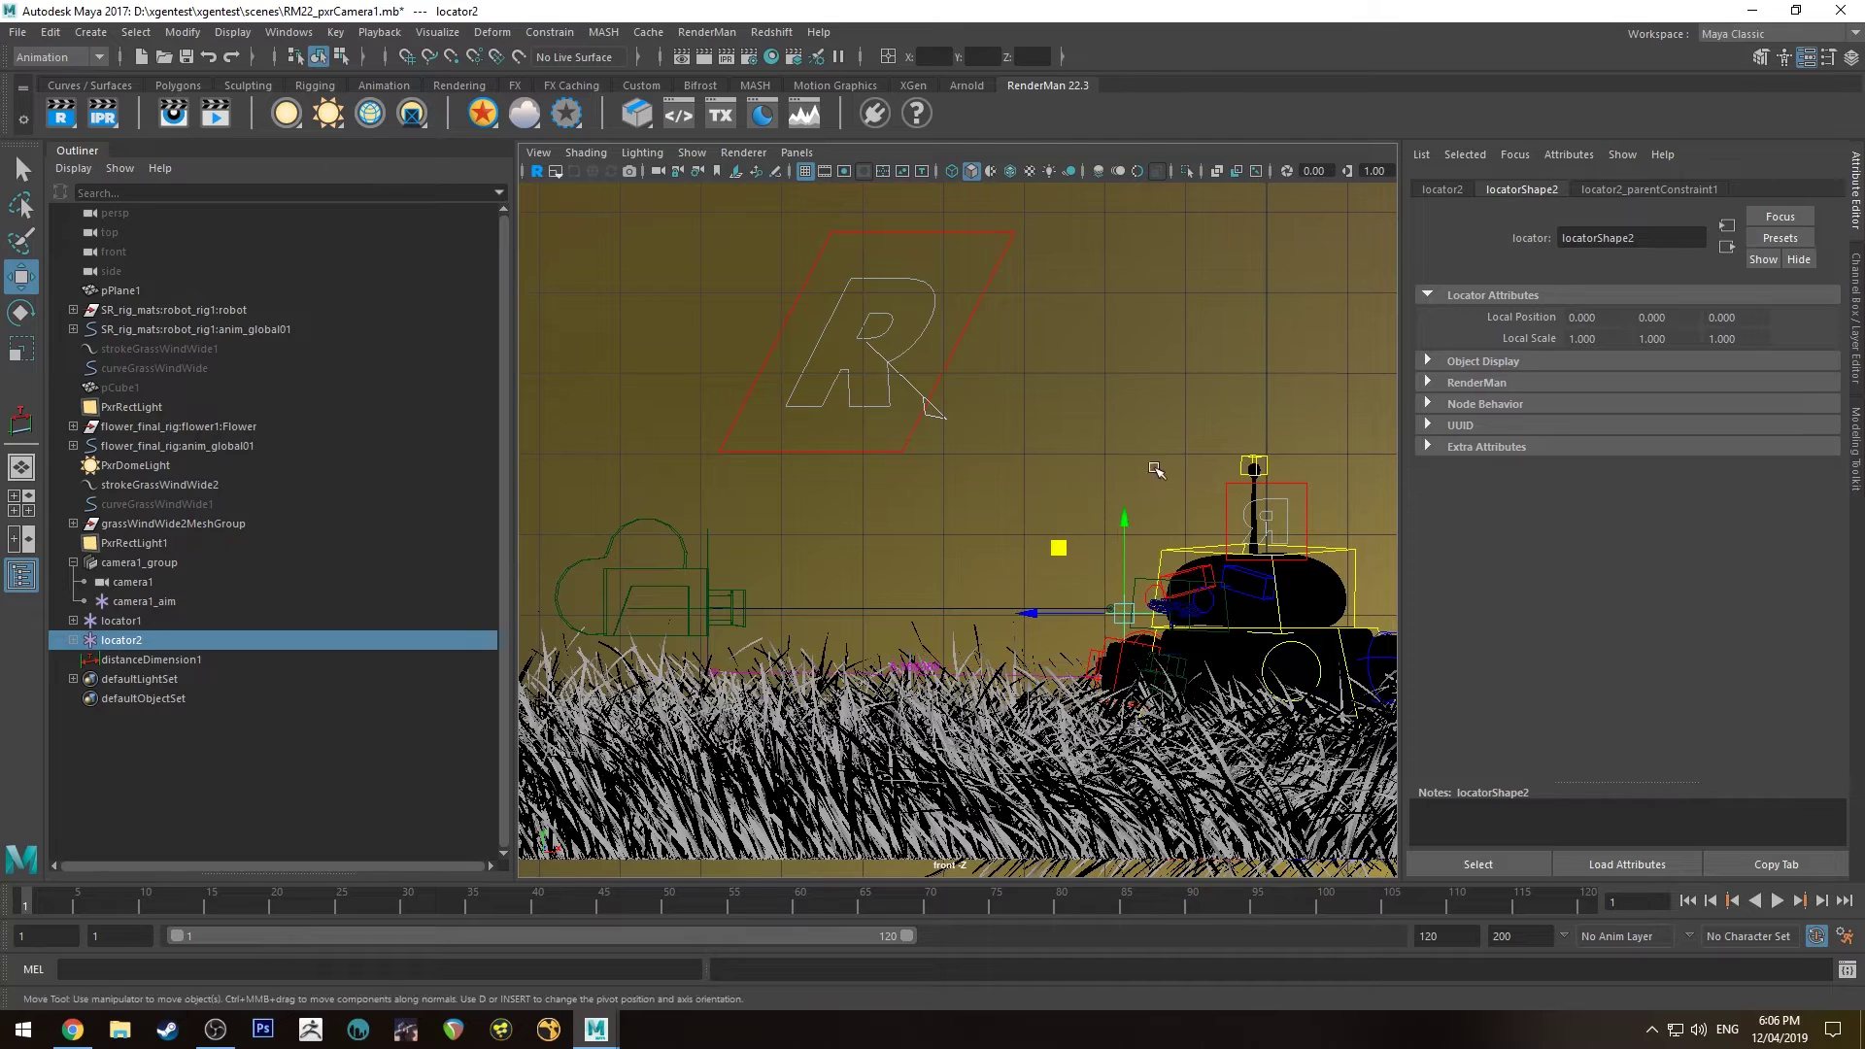
Look through camera1 in the full-size perspective view and select camera1 to show its attributes
key("space")
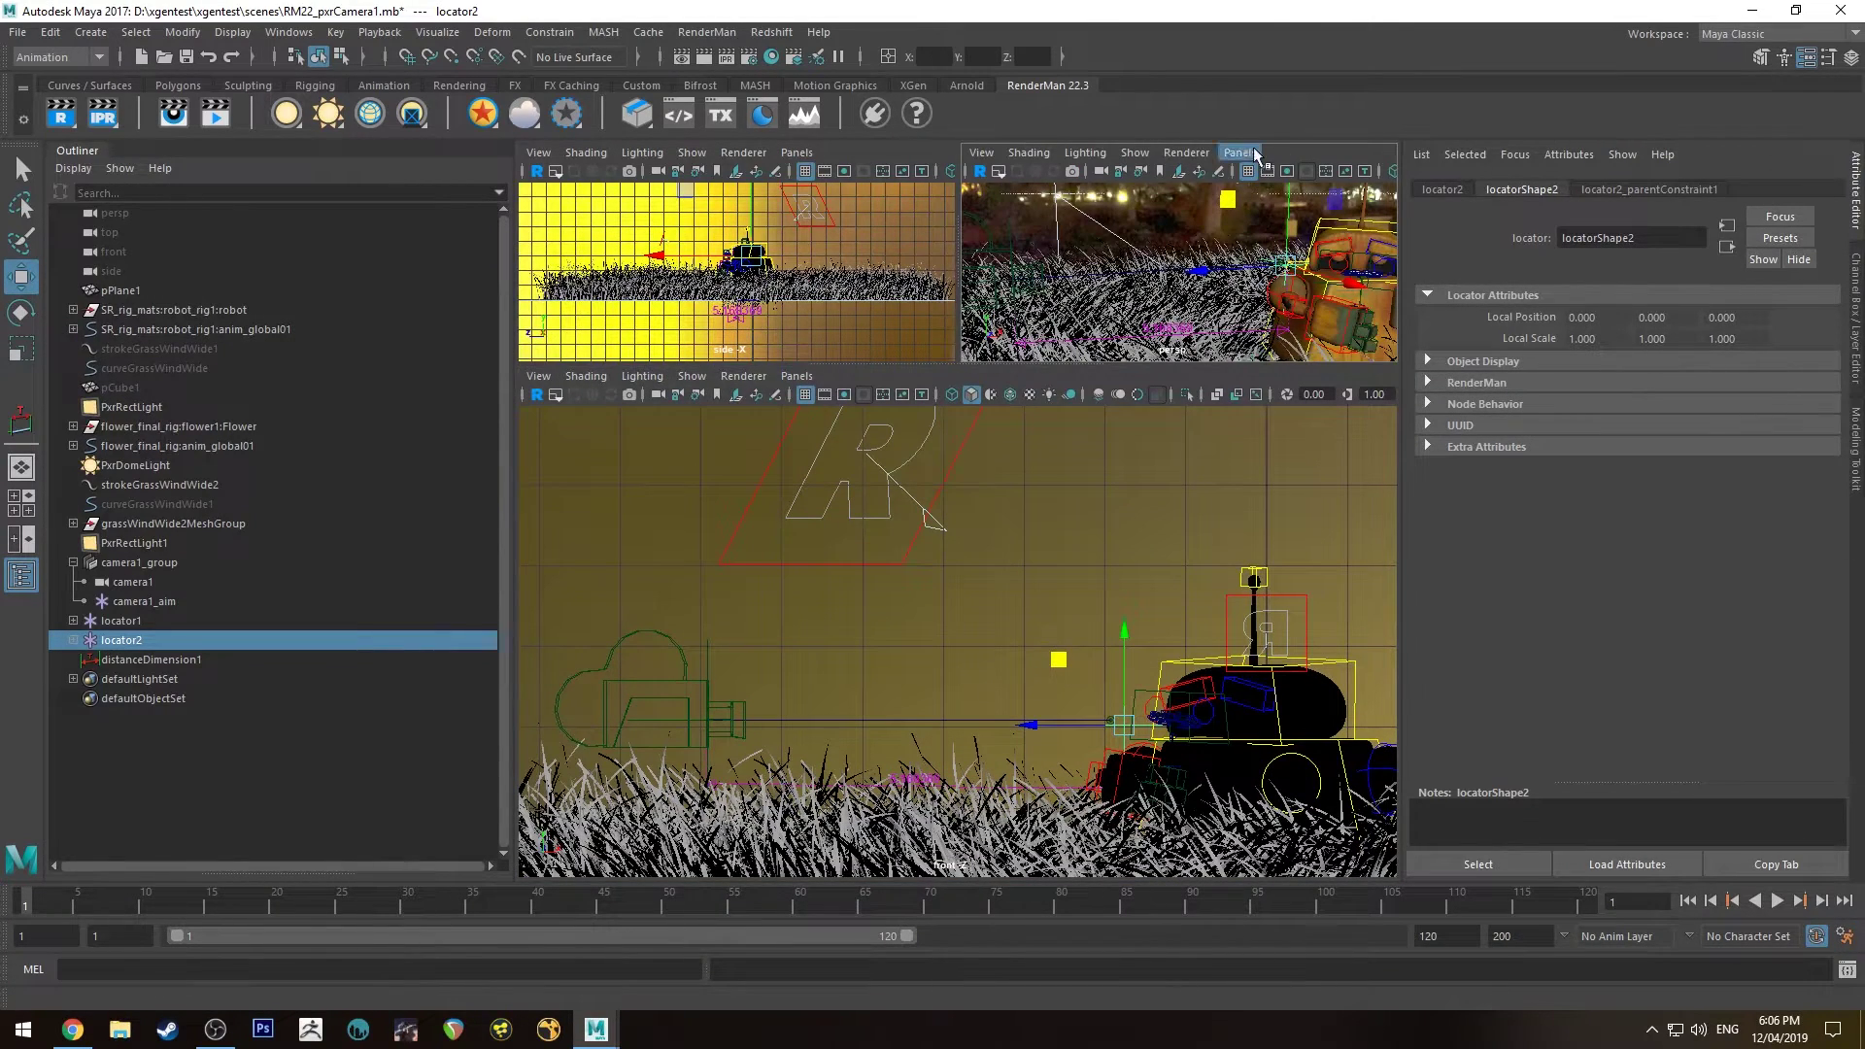
key("space")
left_click(794, 153)
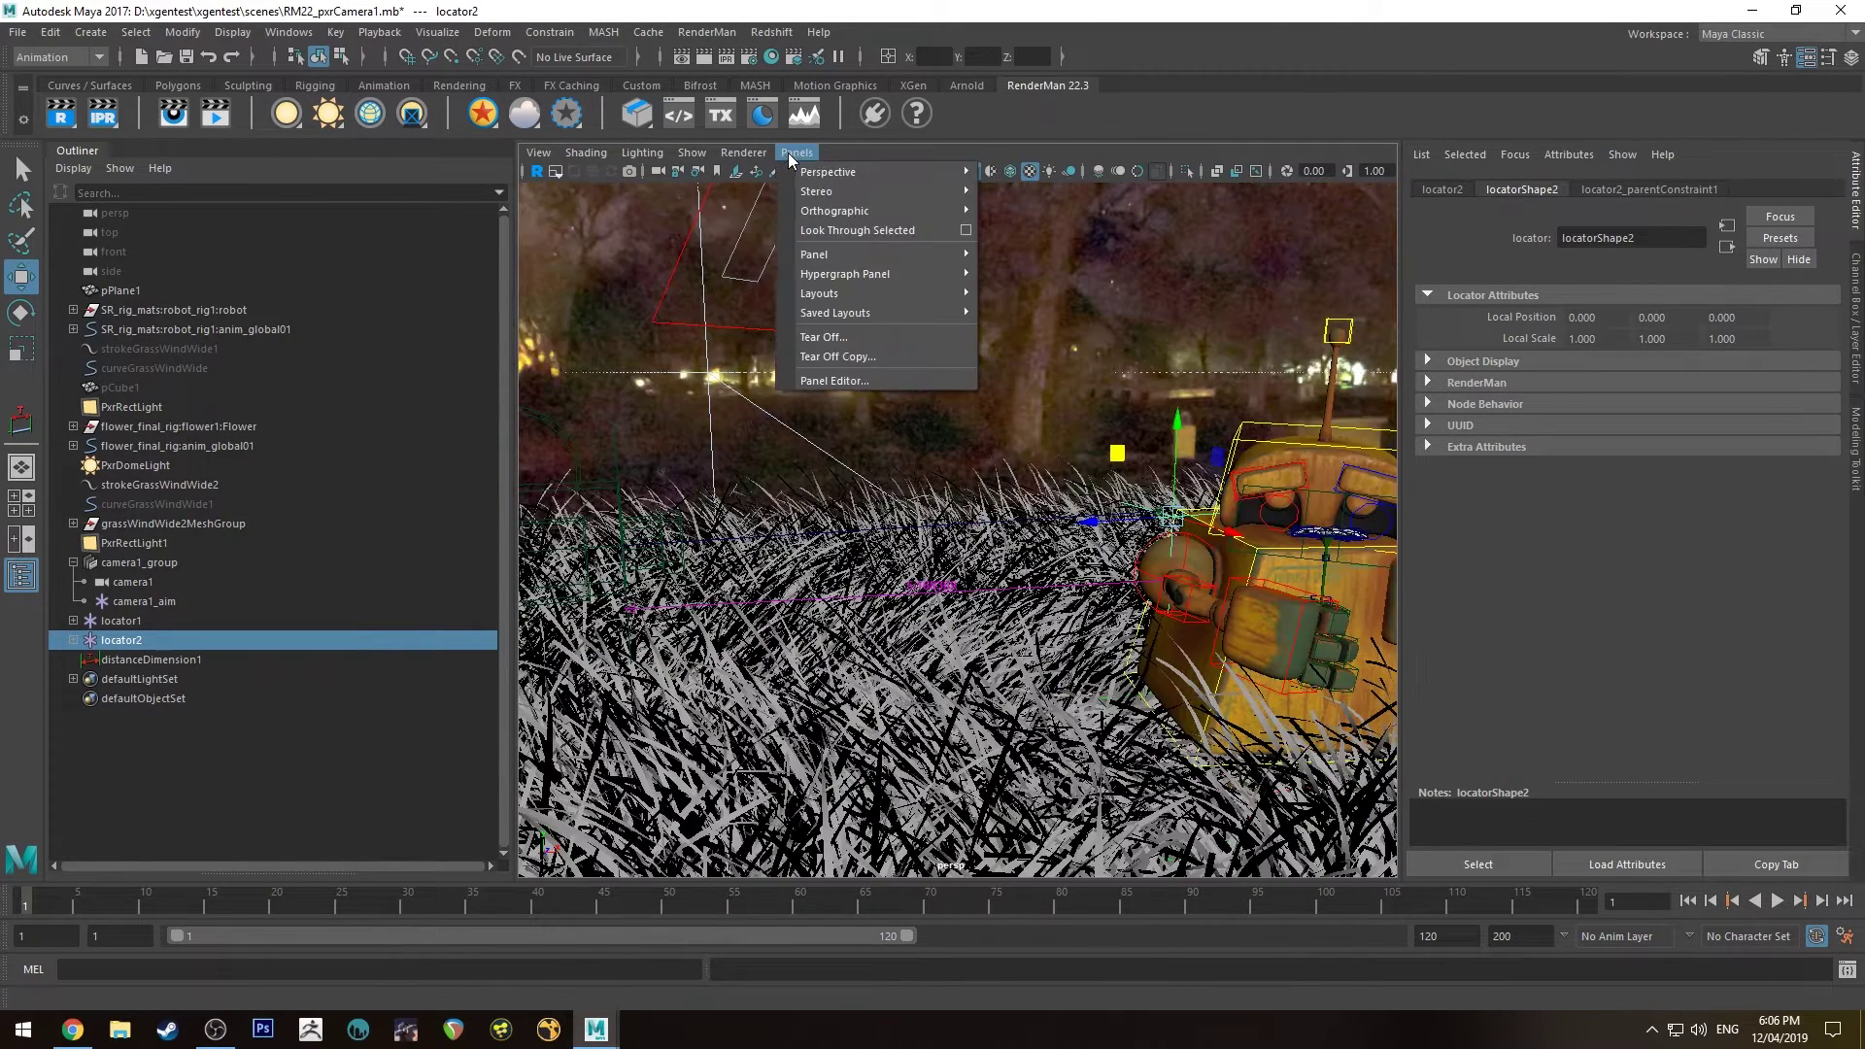
mouse_move(830, 173)
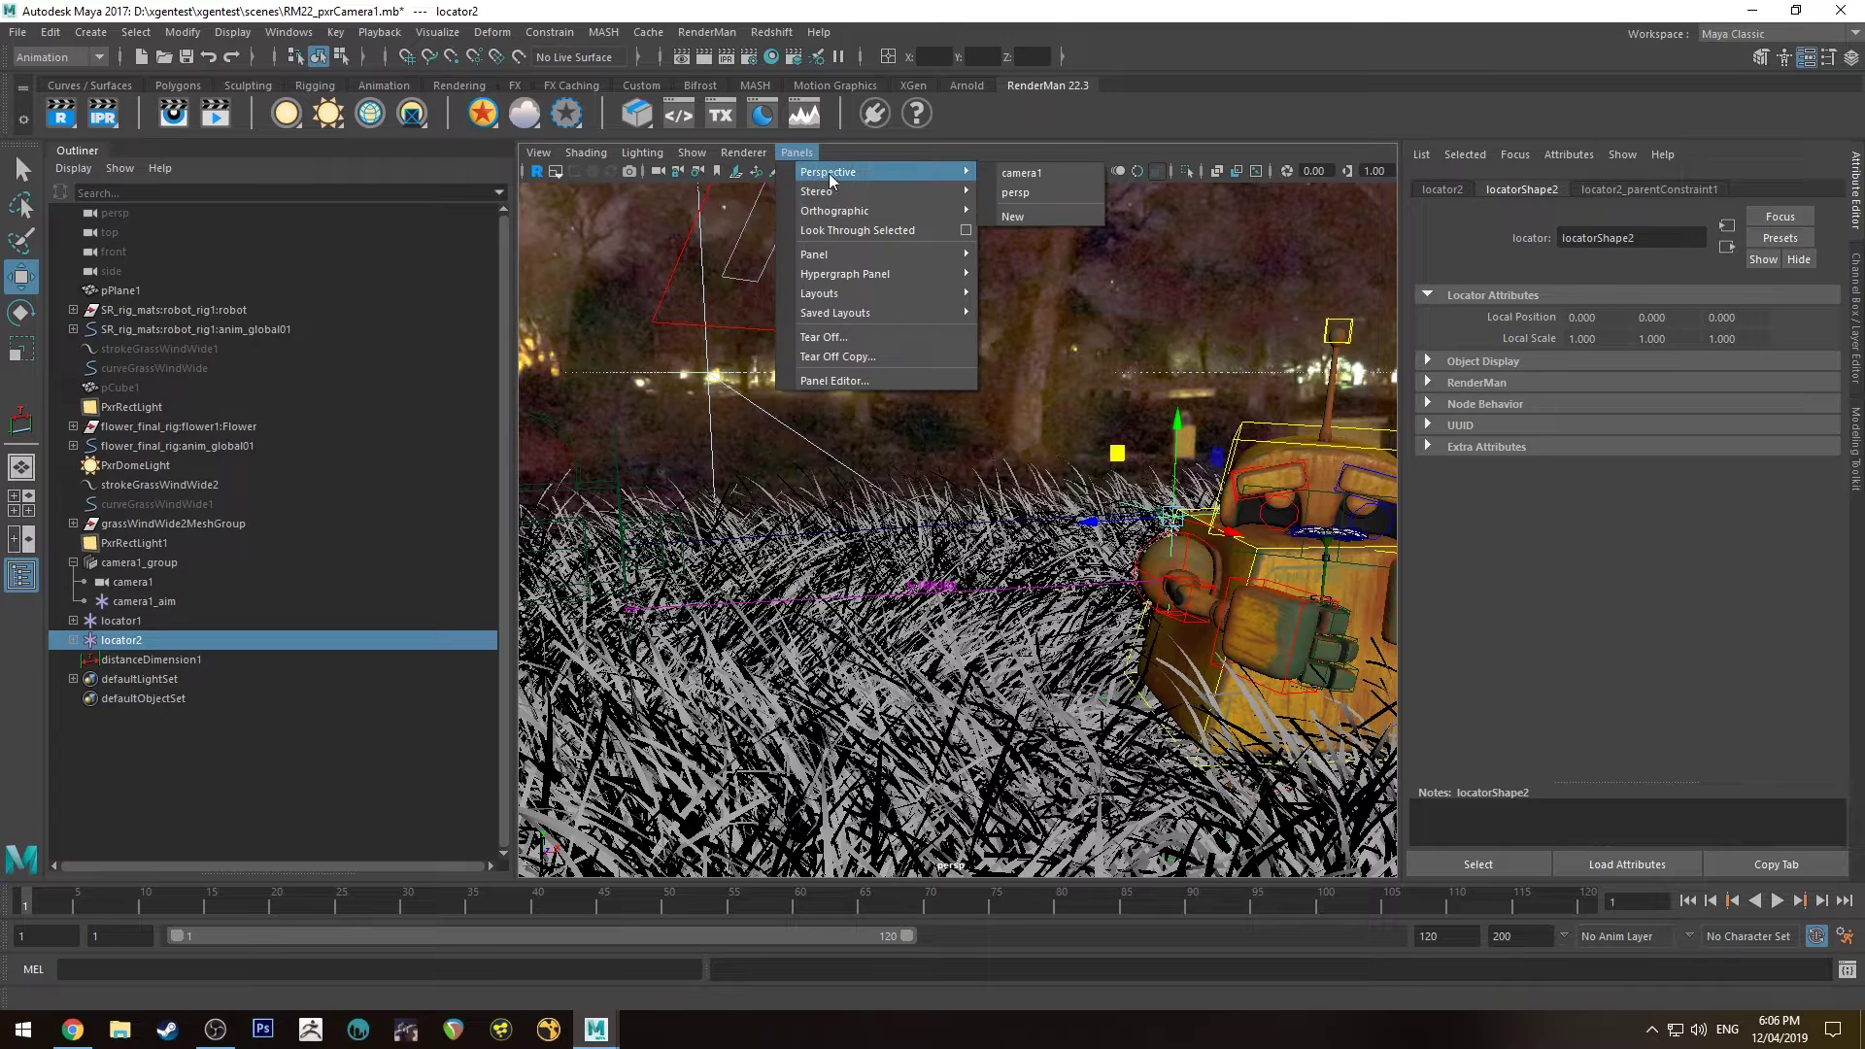
left_click(1089, 171)
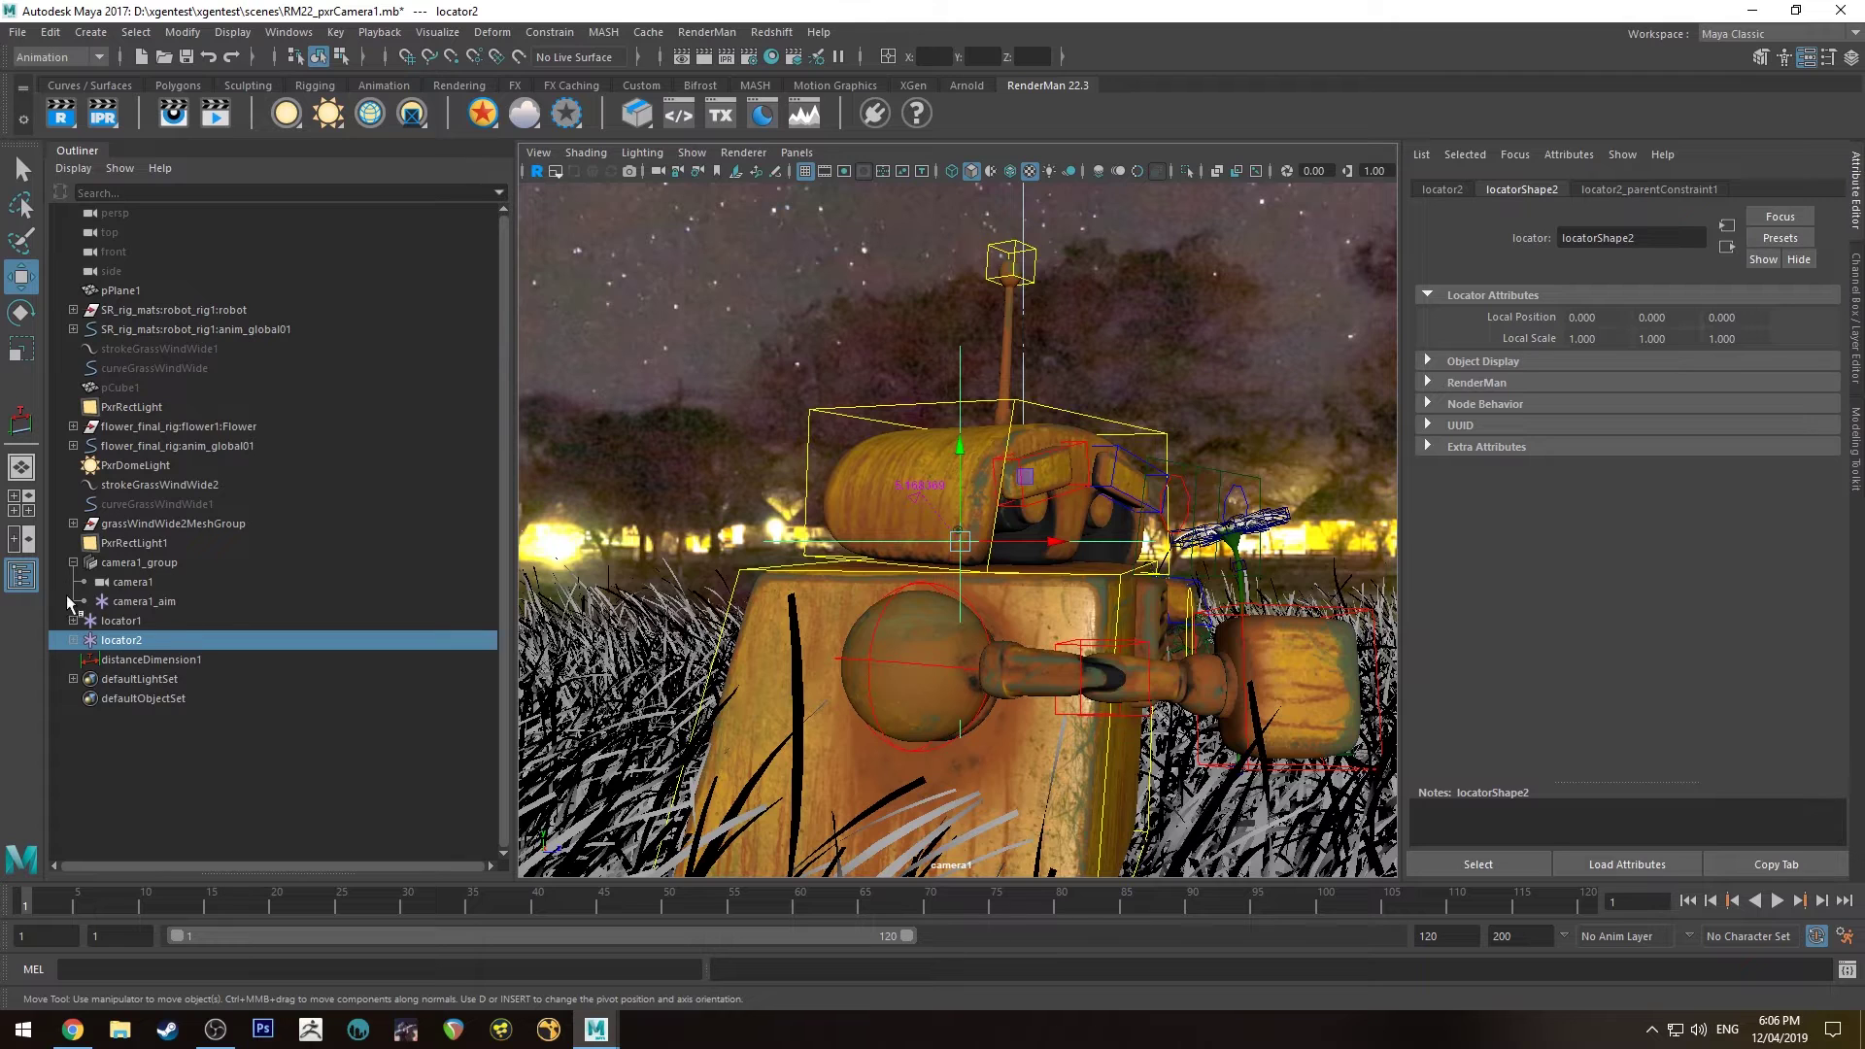
left_click(130, 580)
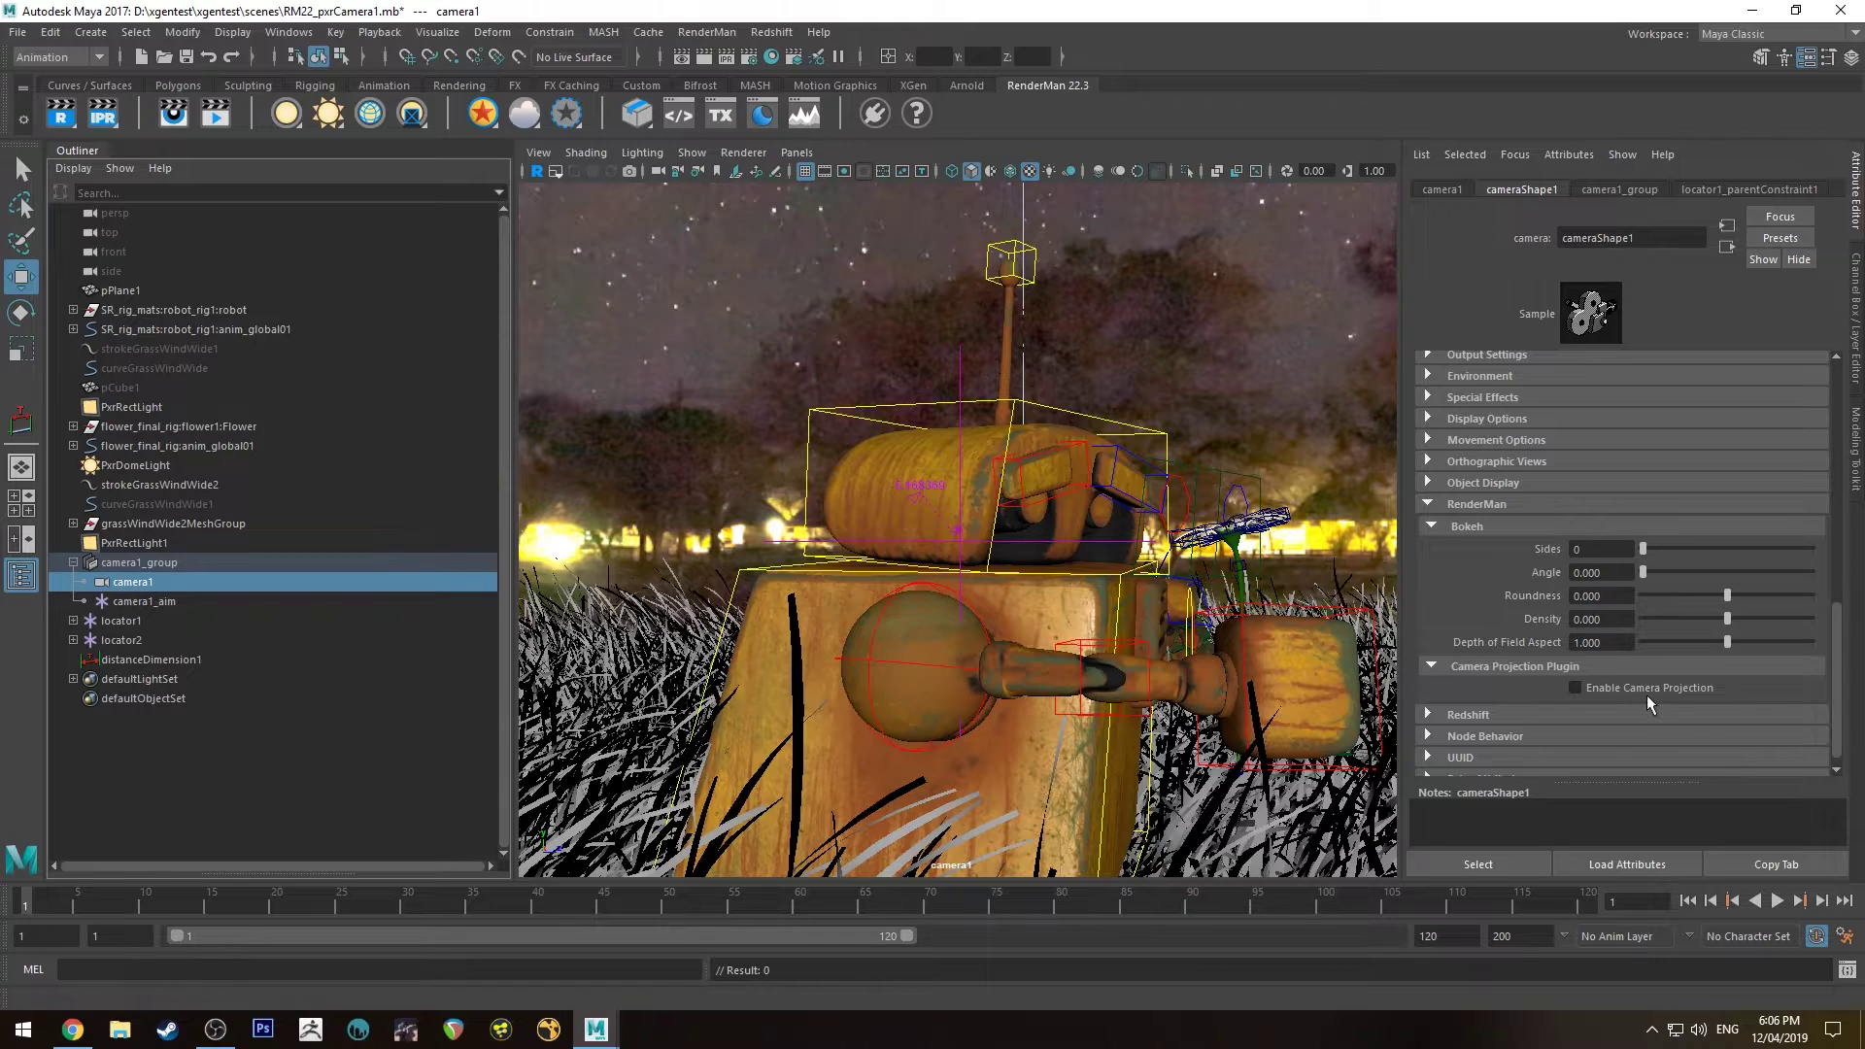
Enable camera projection in cameraShape1's RenderMan attributes and create a PxrCamera as its projection
left_click(1581, 689)
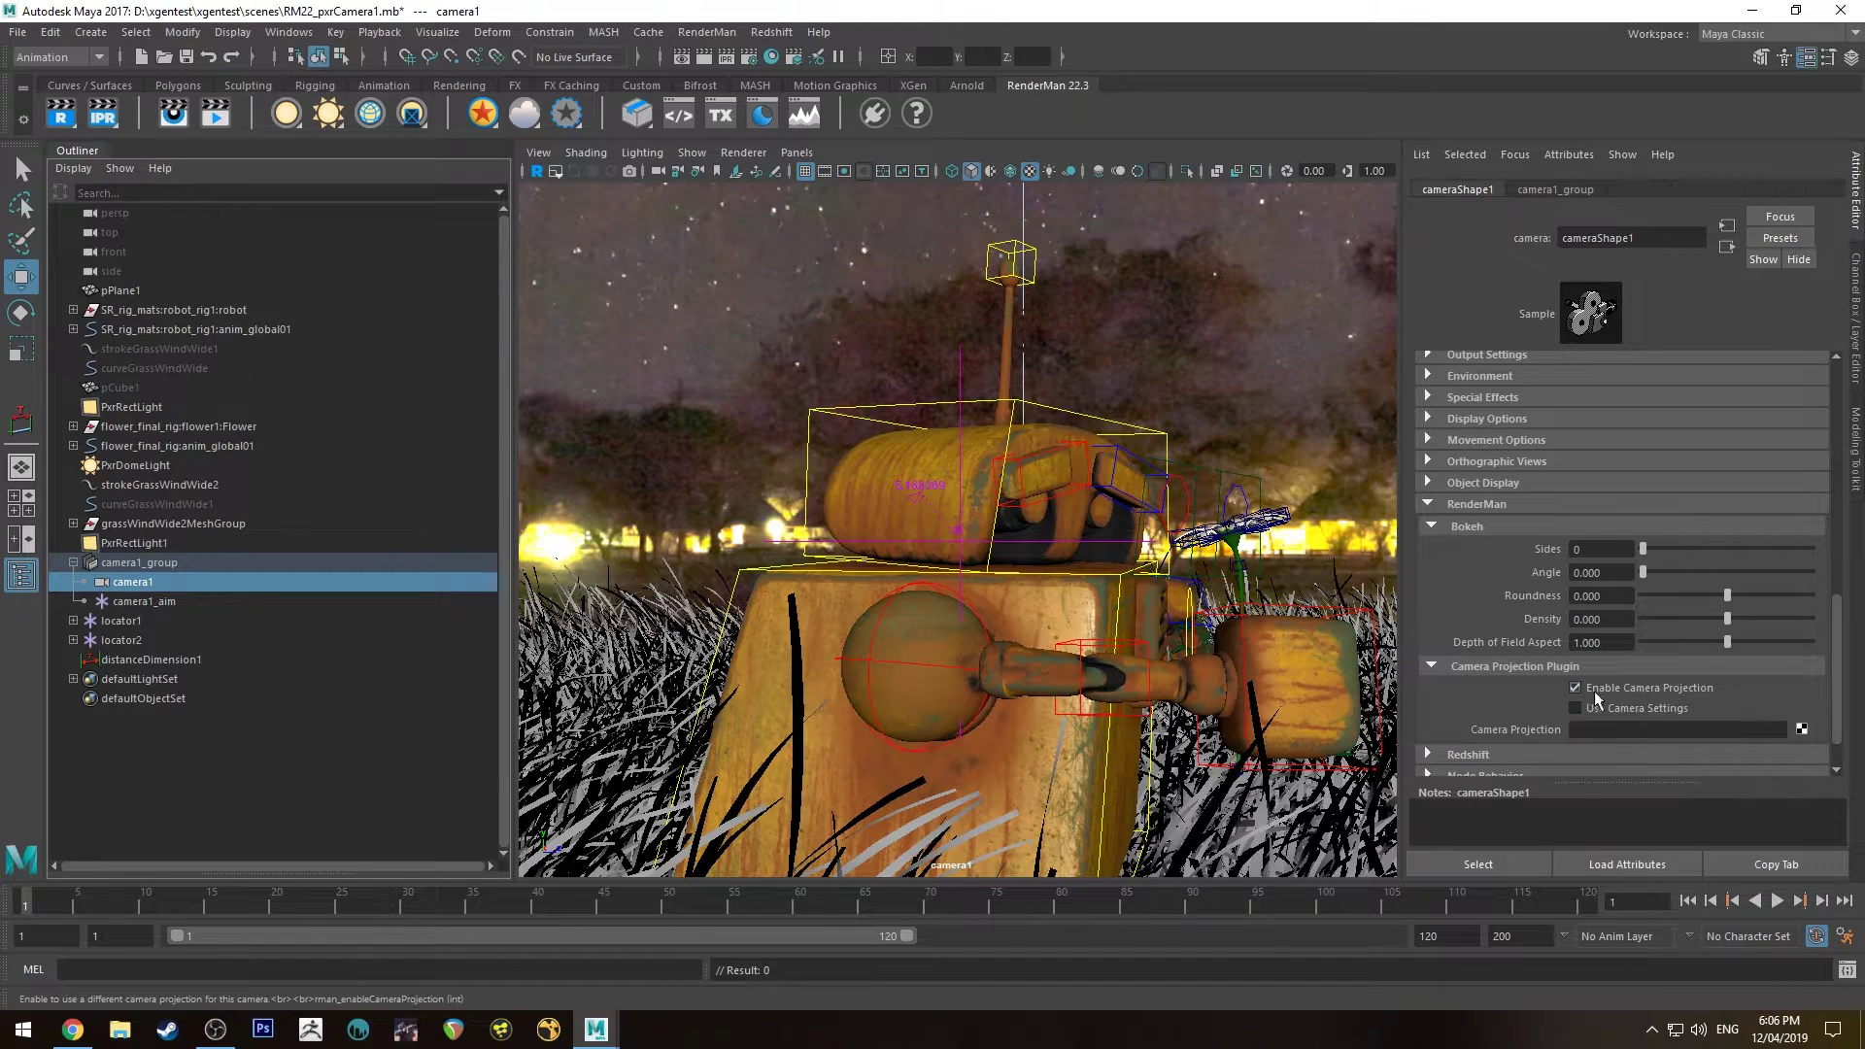
right_click(1628, 731)
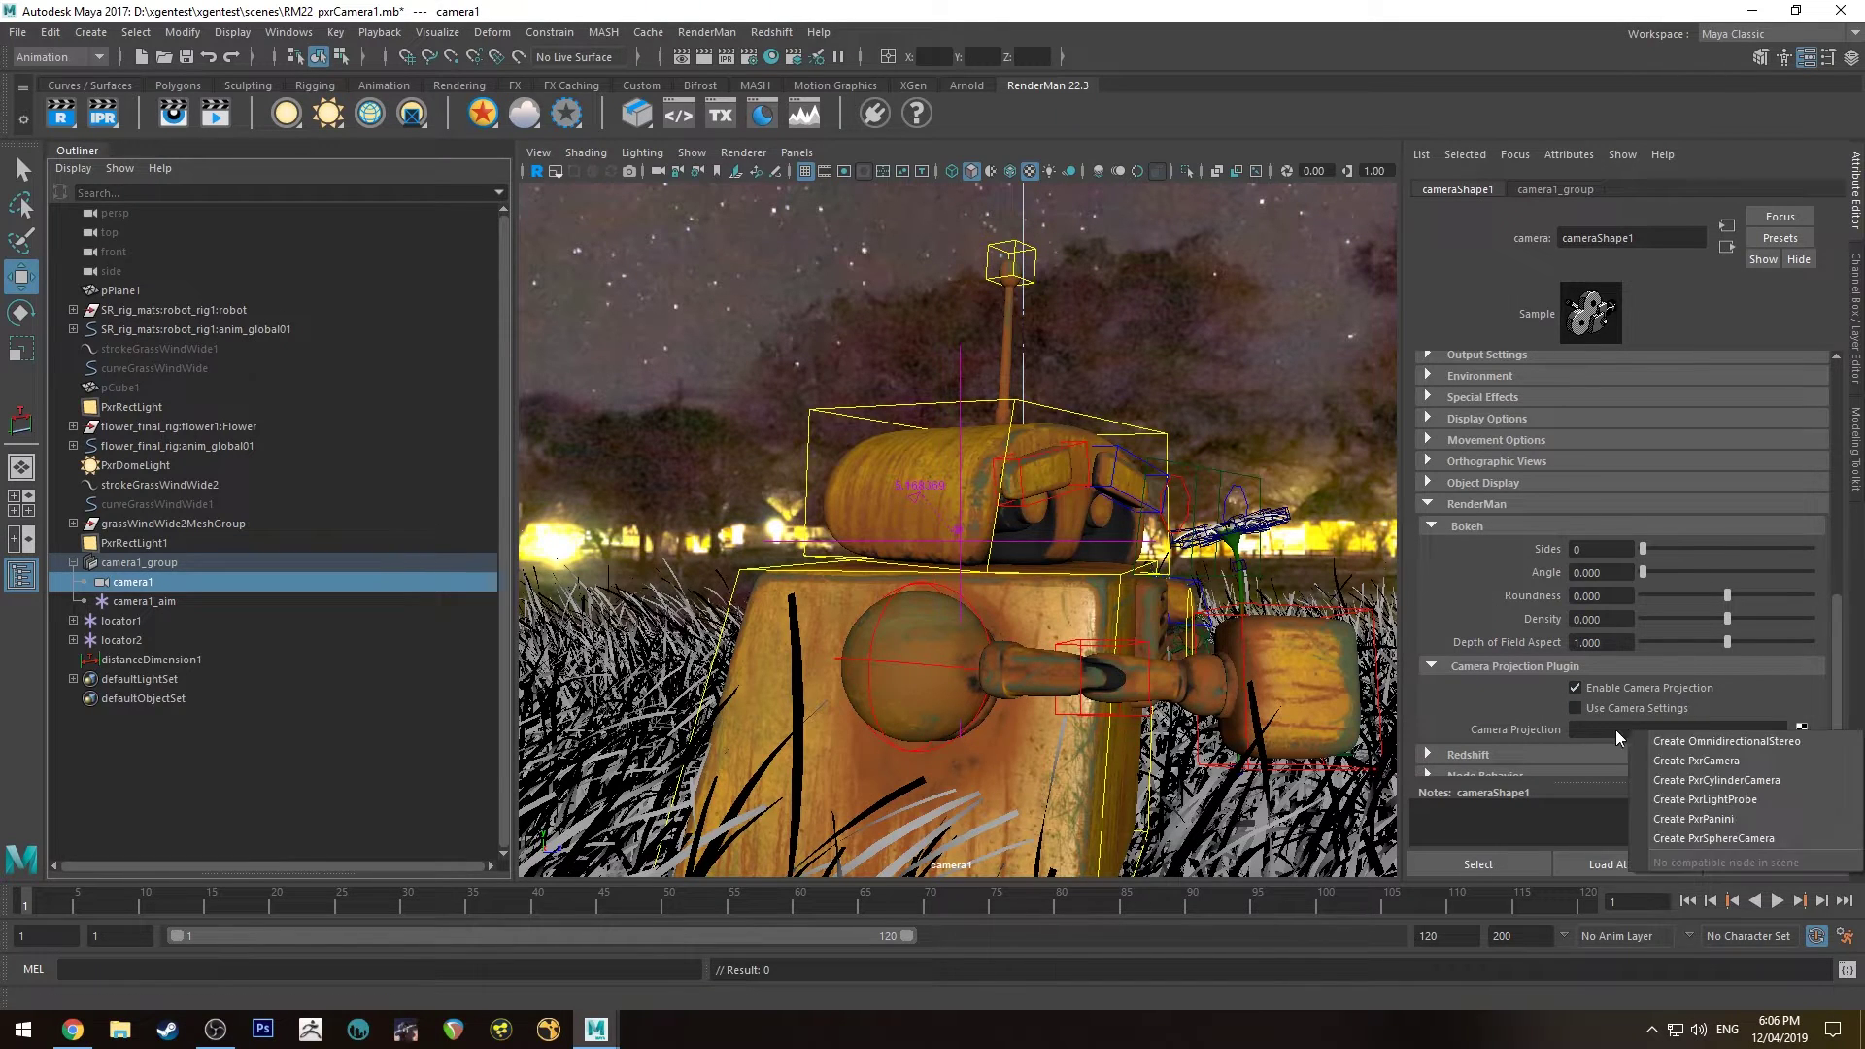
left_click(1695, 761)
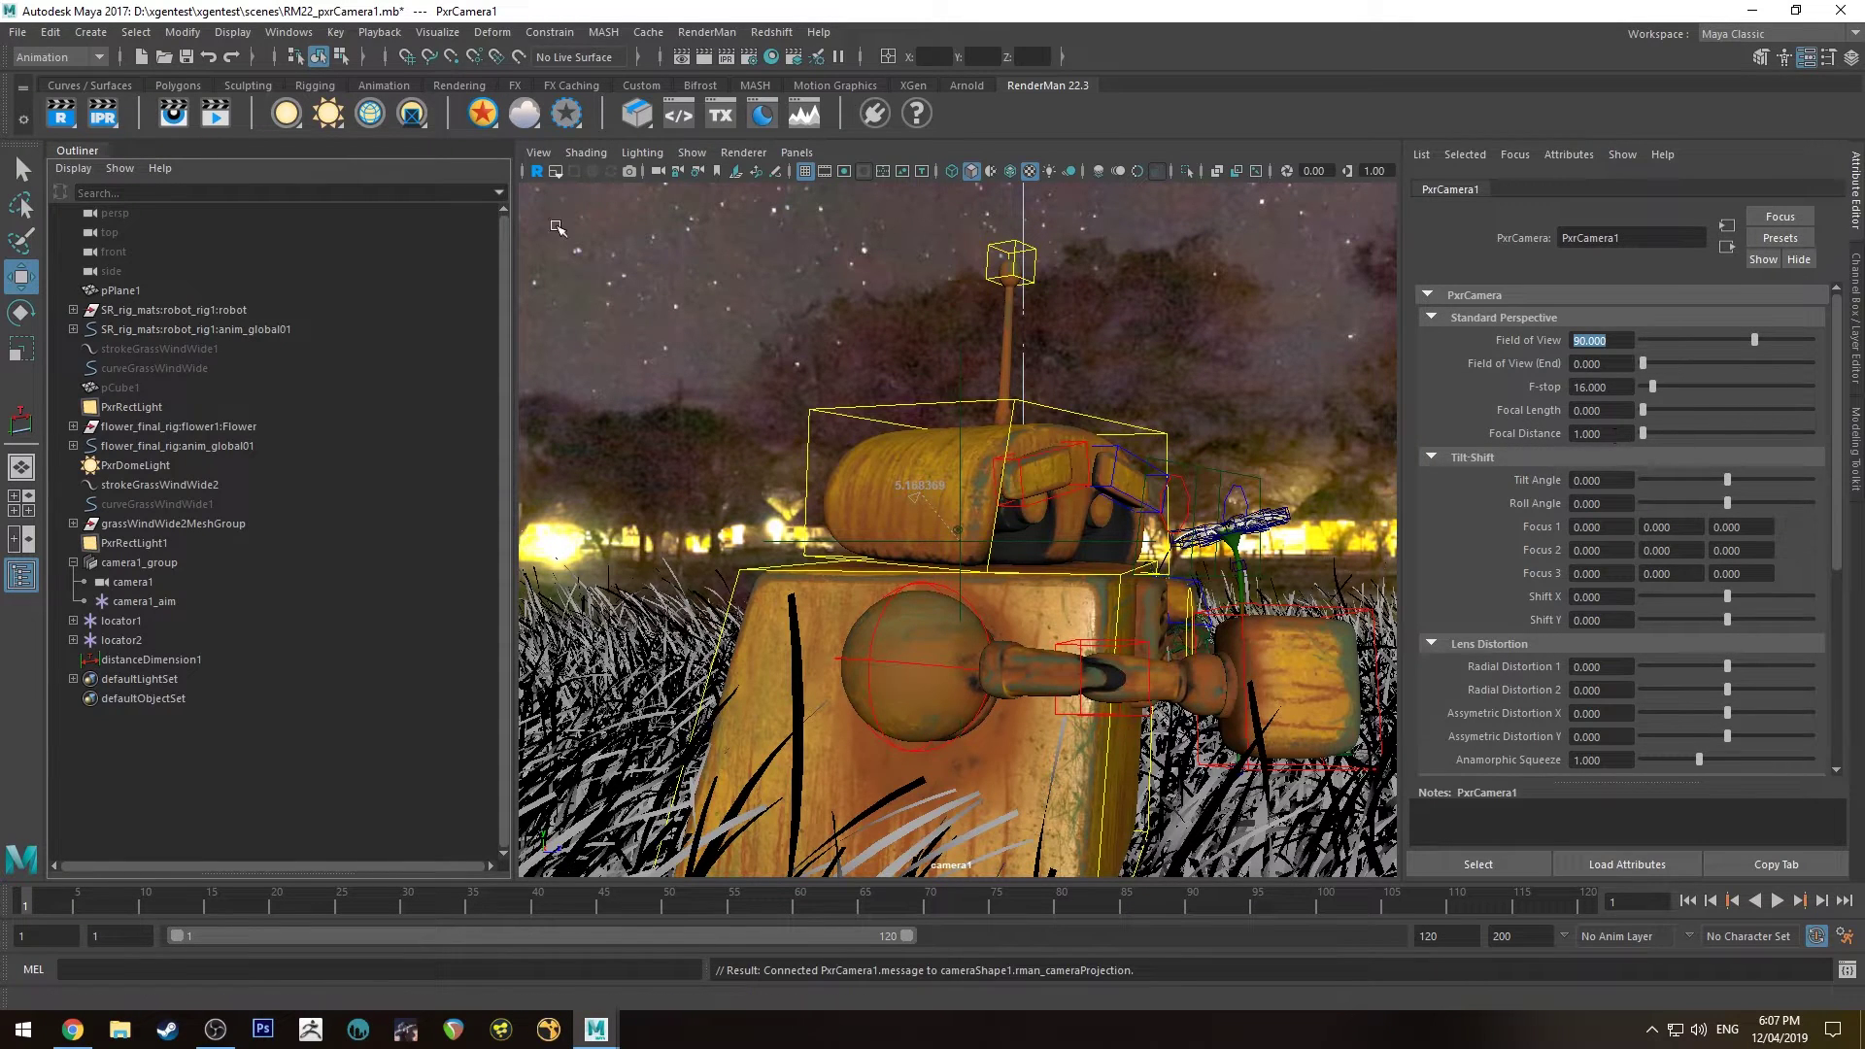
Open the Node Editor and the Connection Editor
left_click(291, 32)
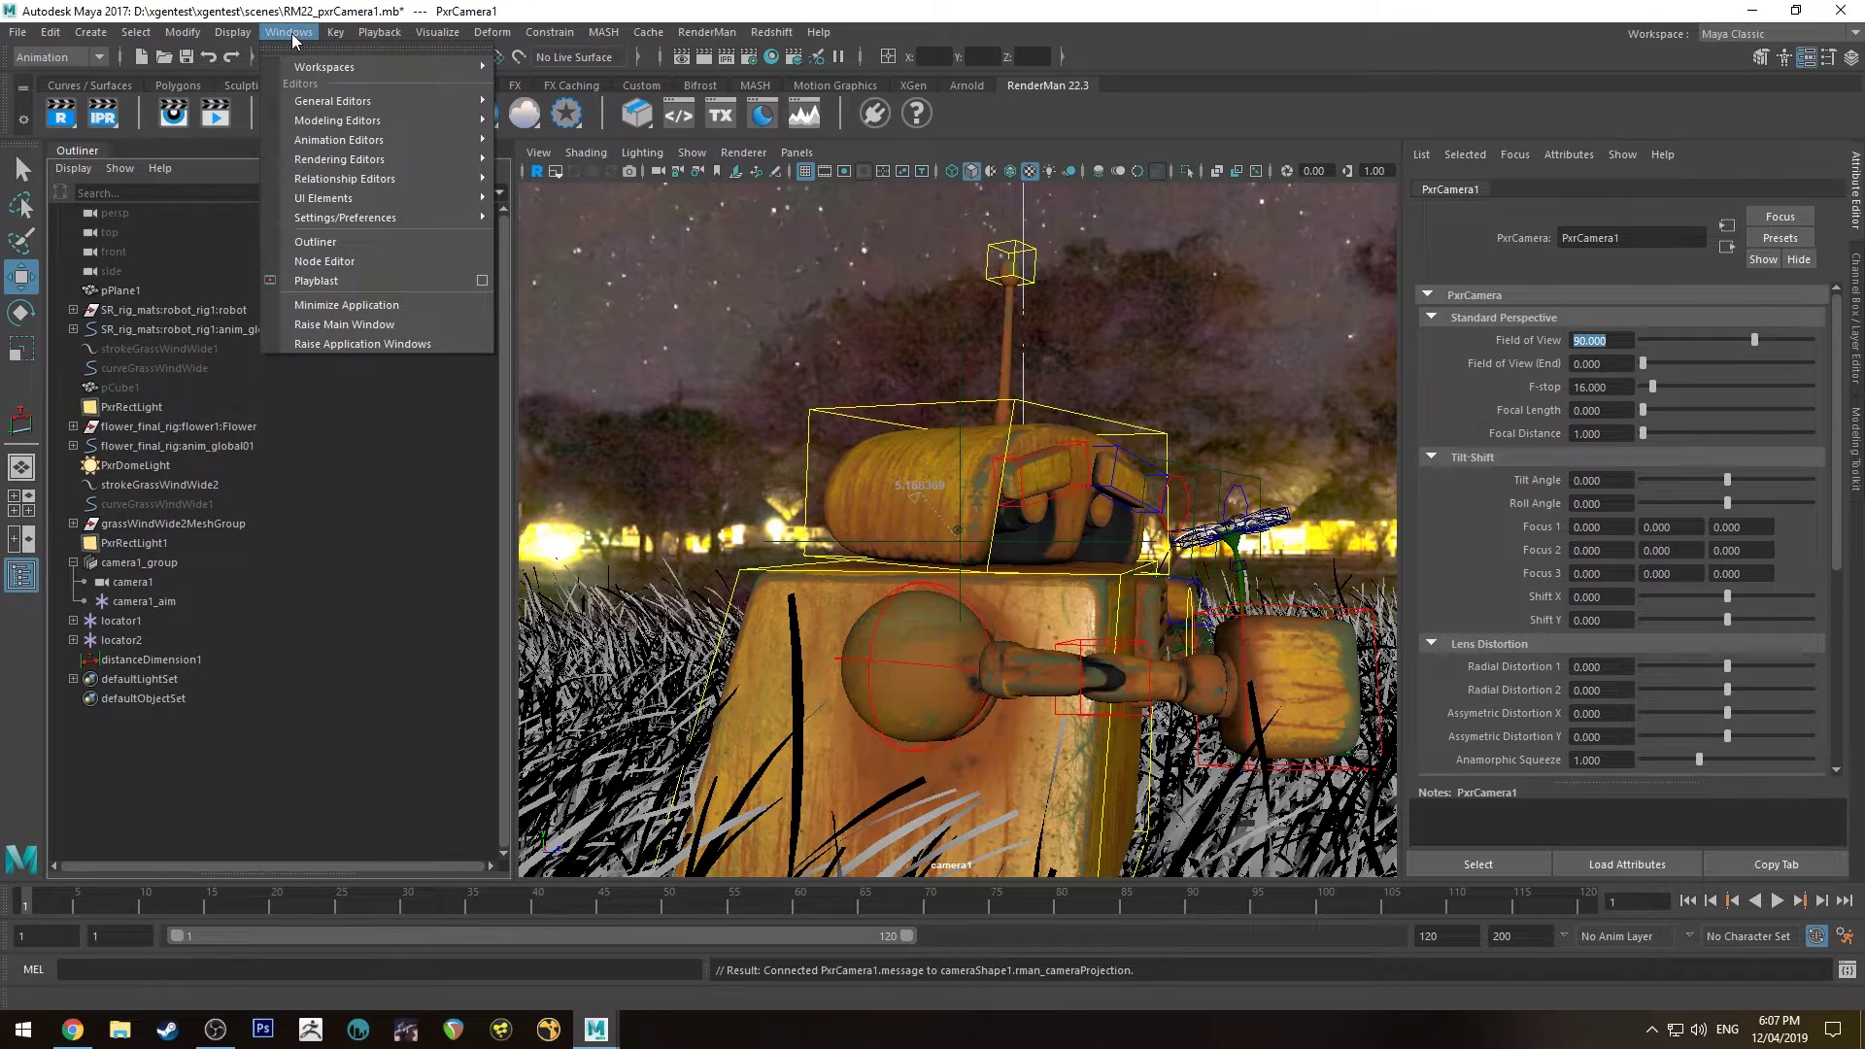
mouse_move(326, 103)
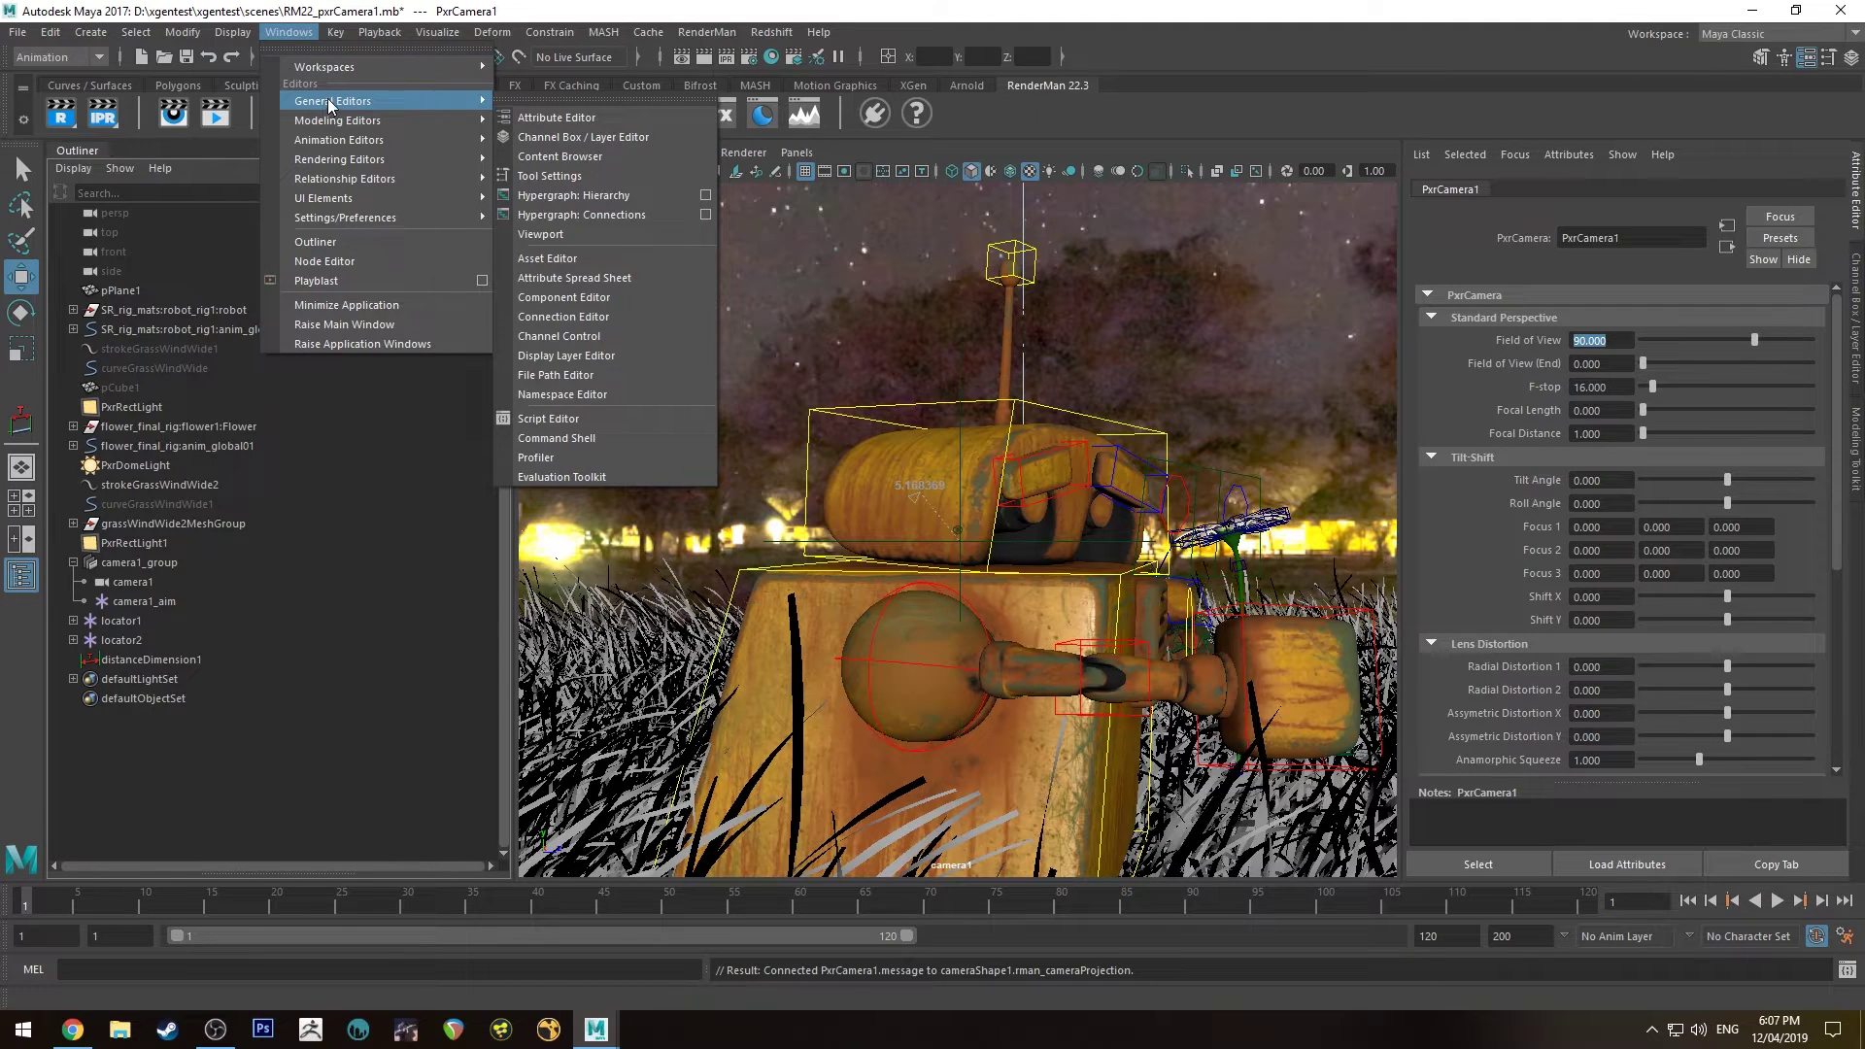
left_click(361, 262)
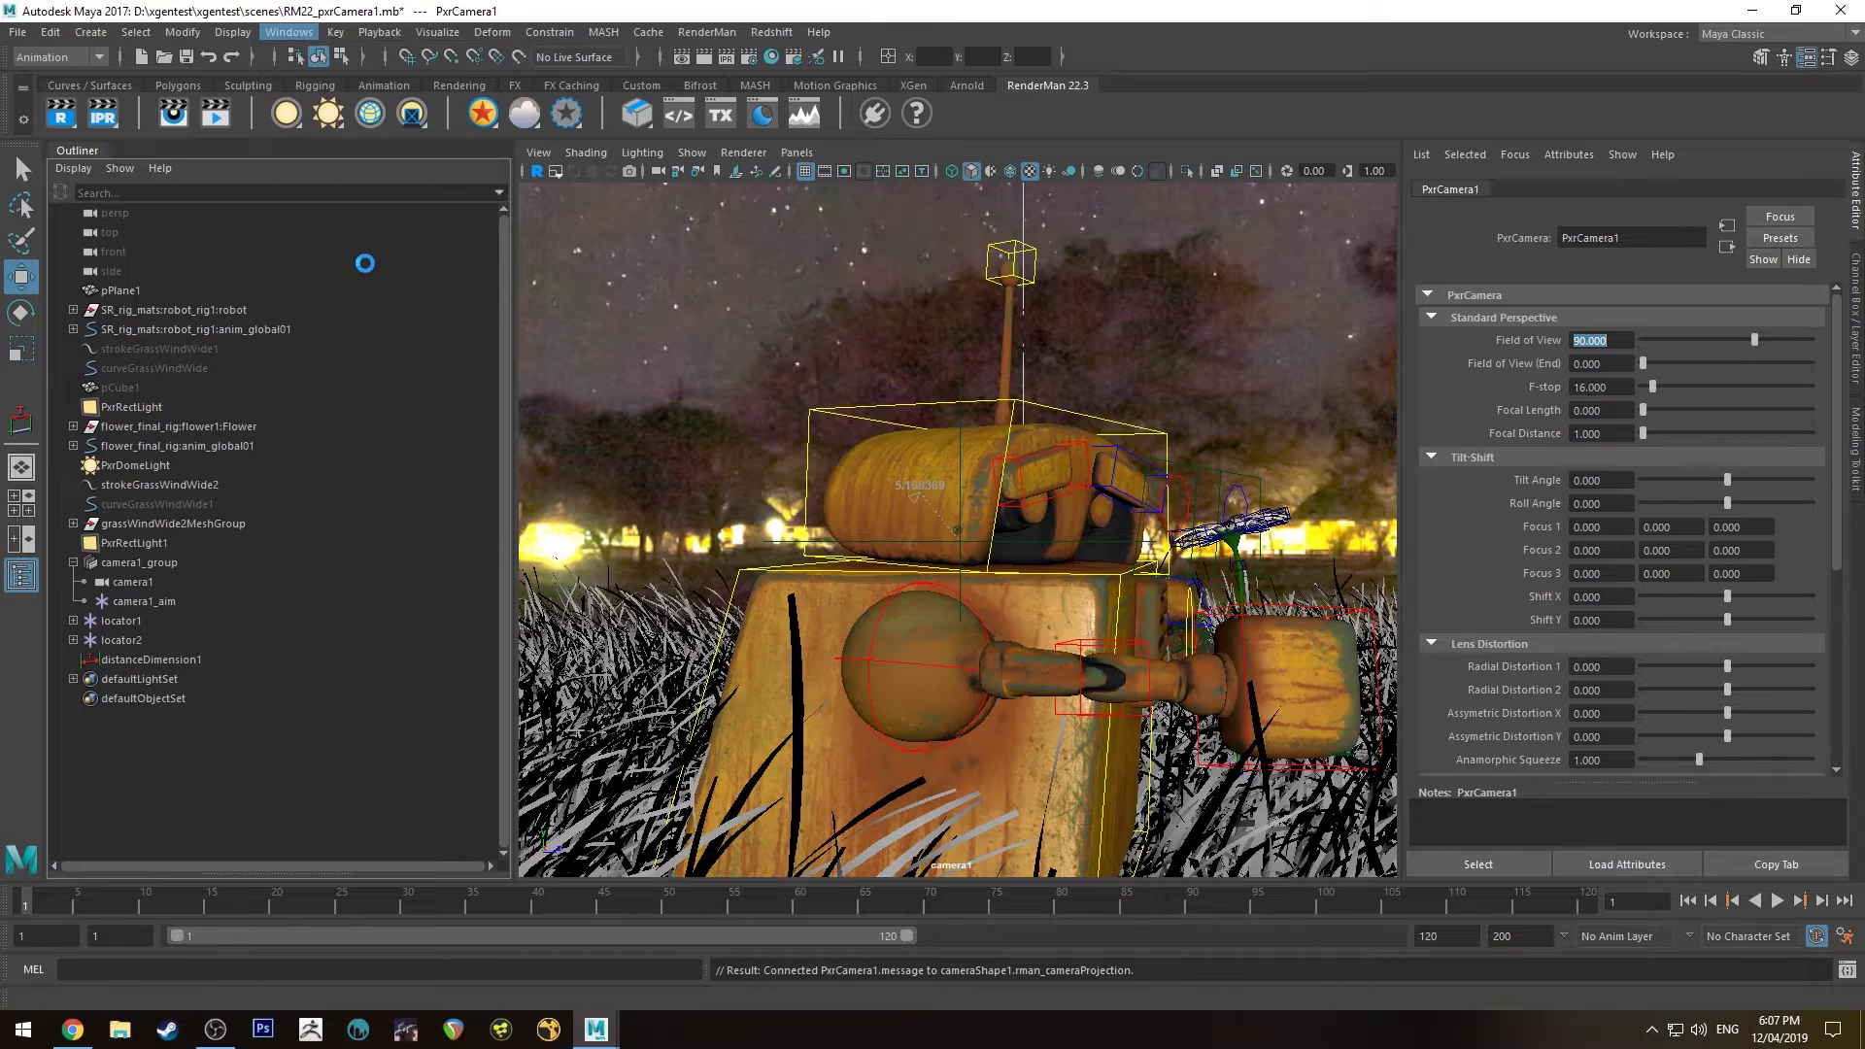
left_click(289, 33)
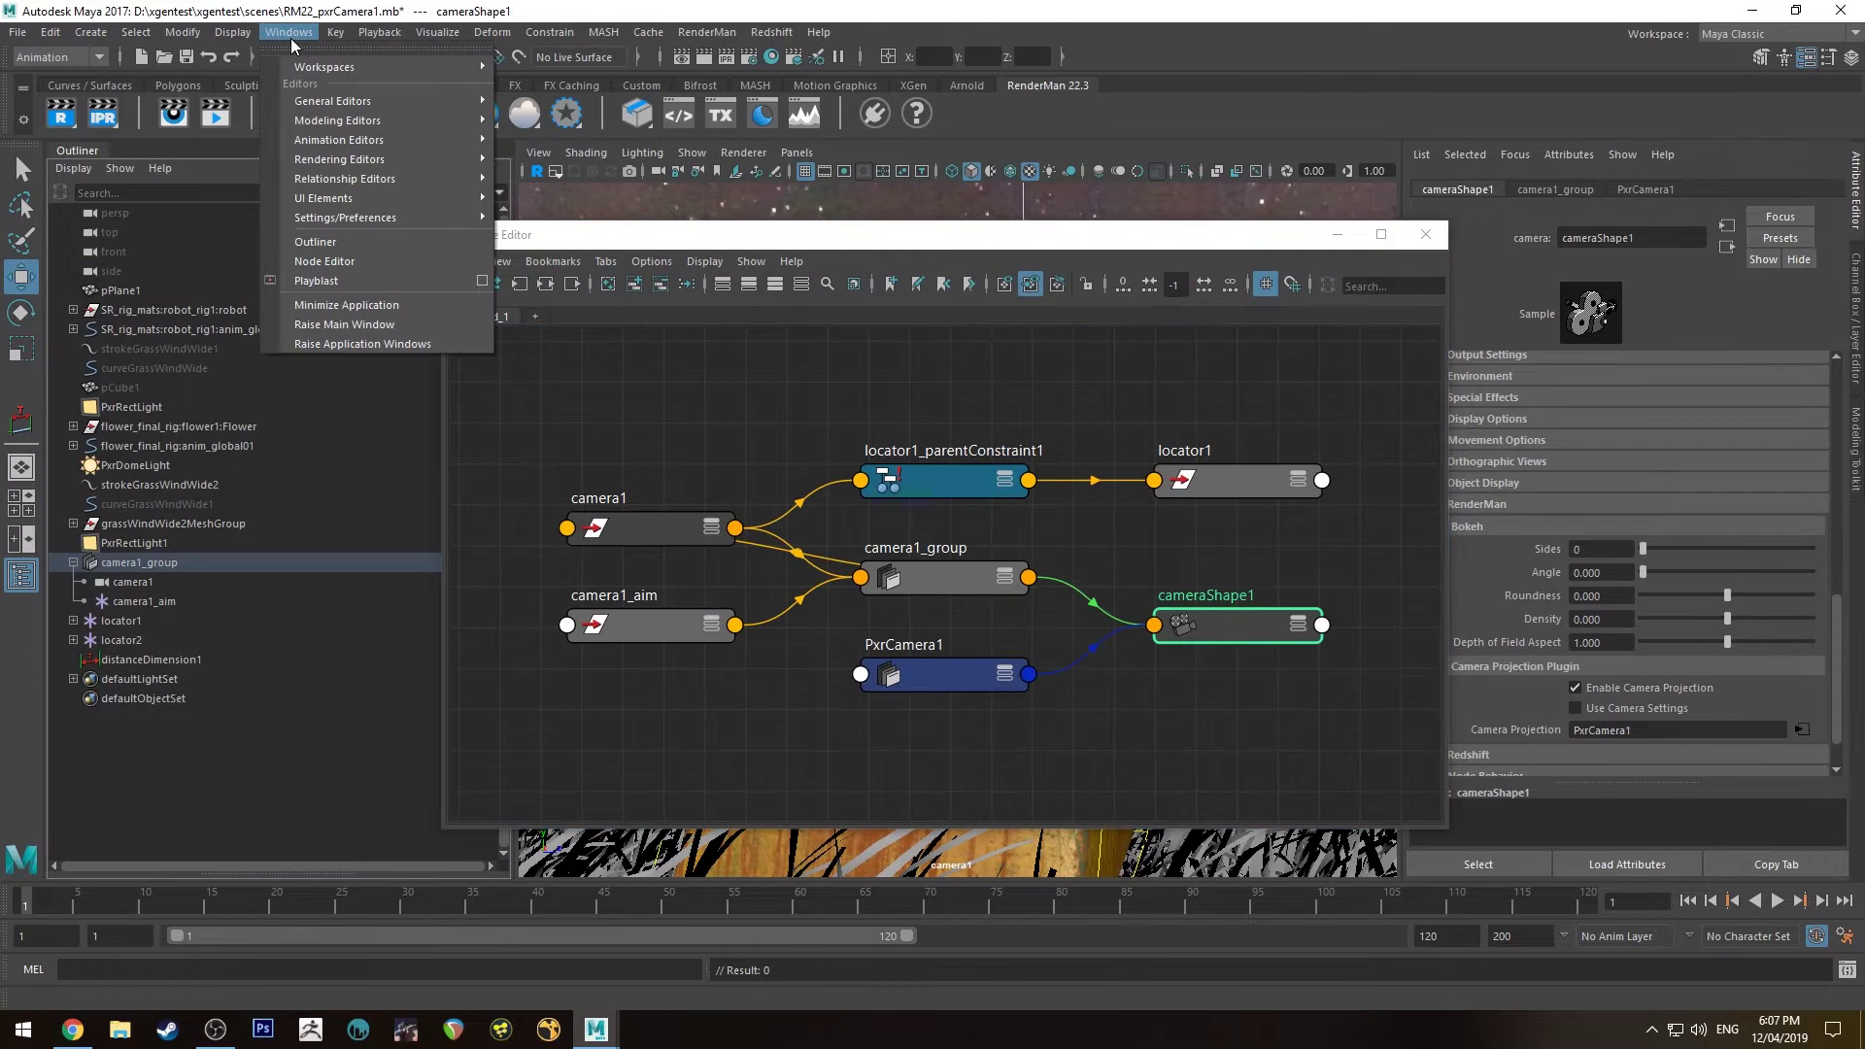
mouse_move(354, 101)
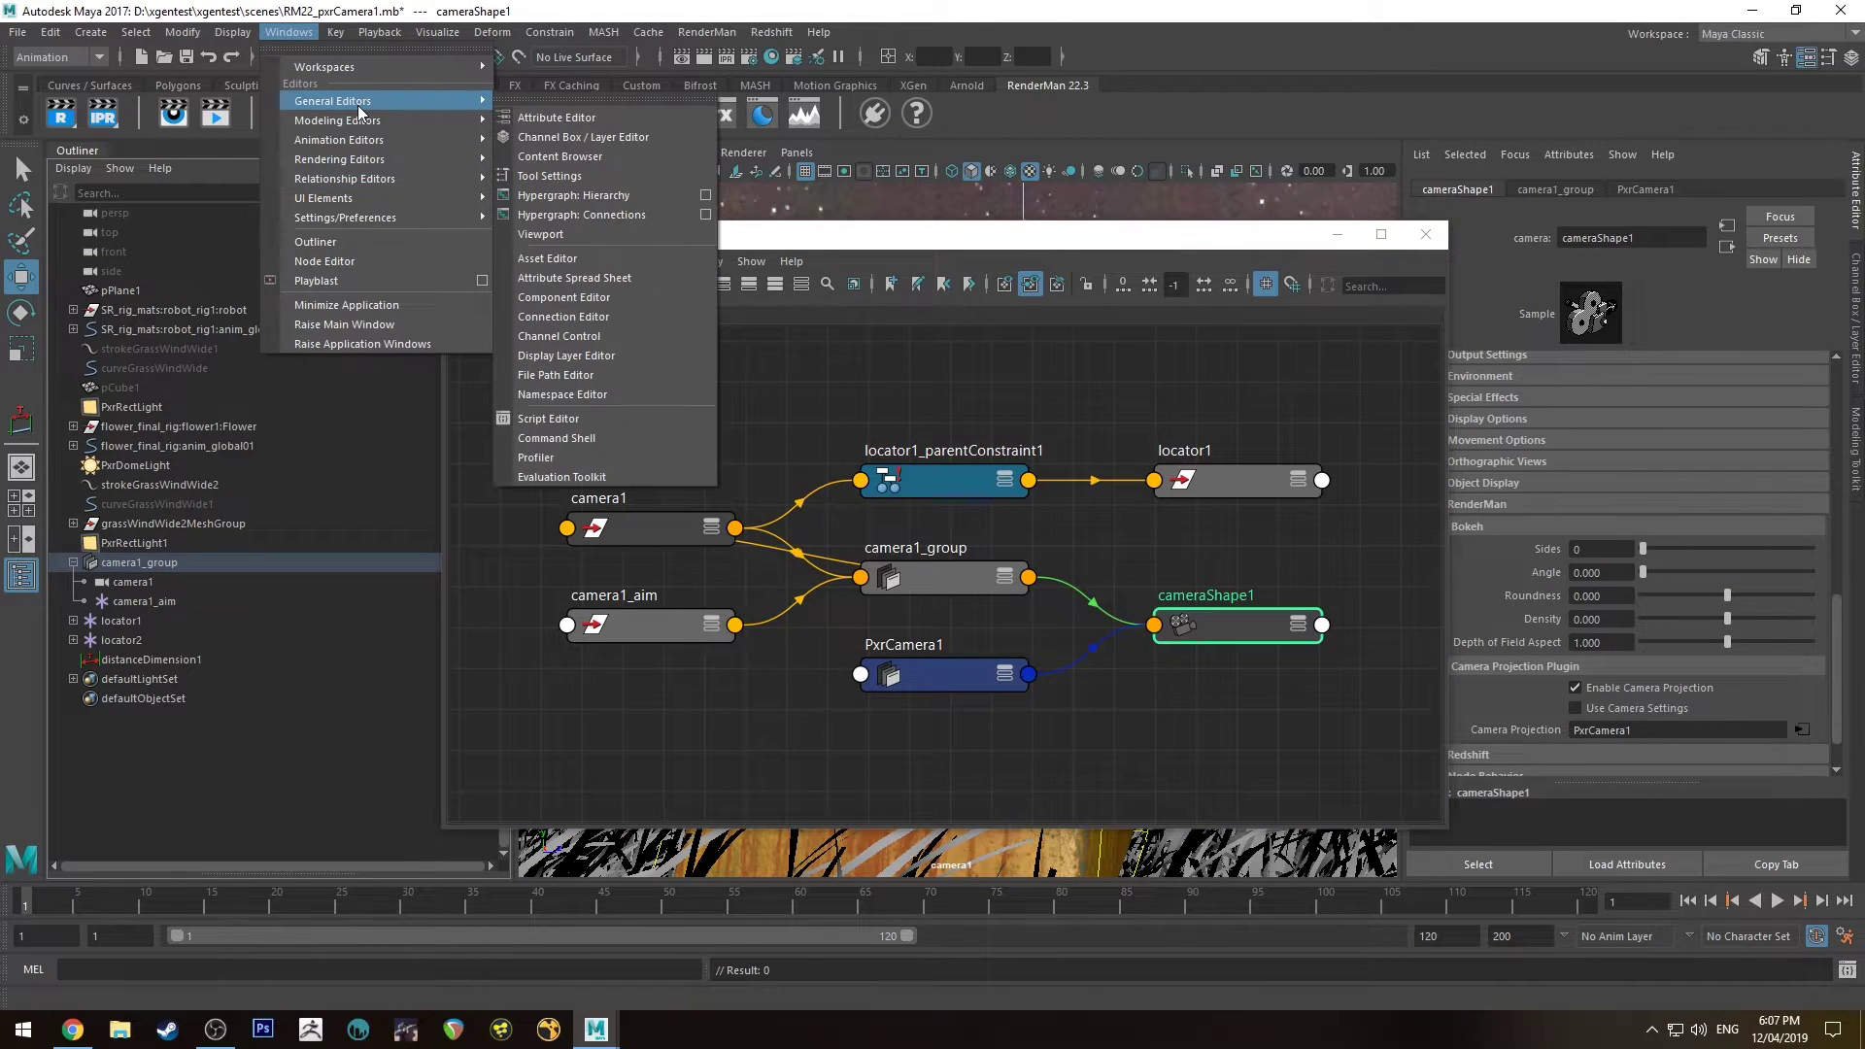
left_click(627, 318)
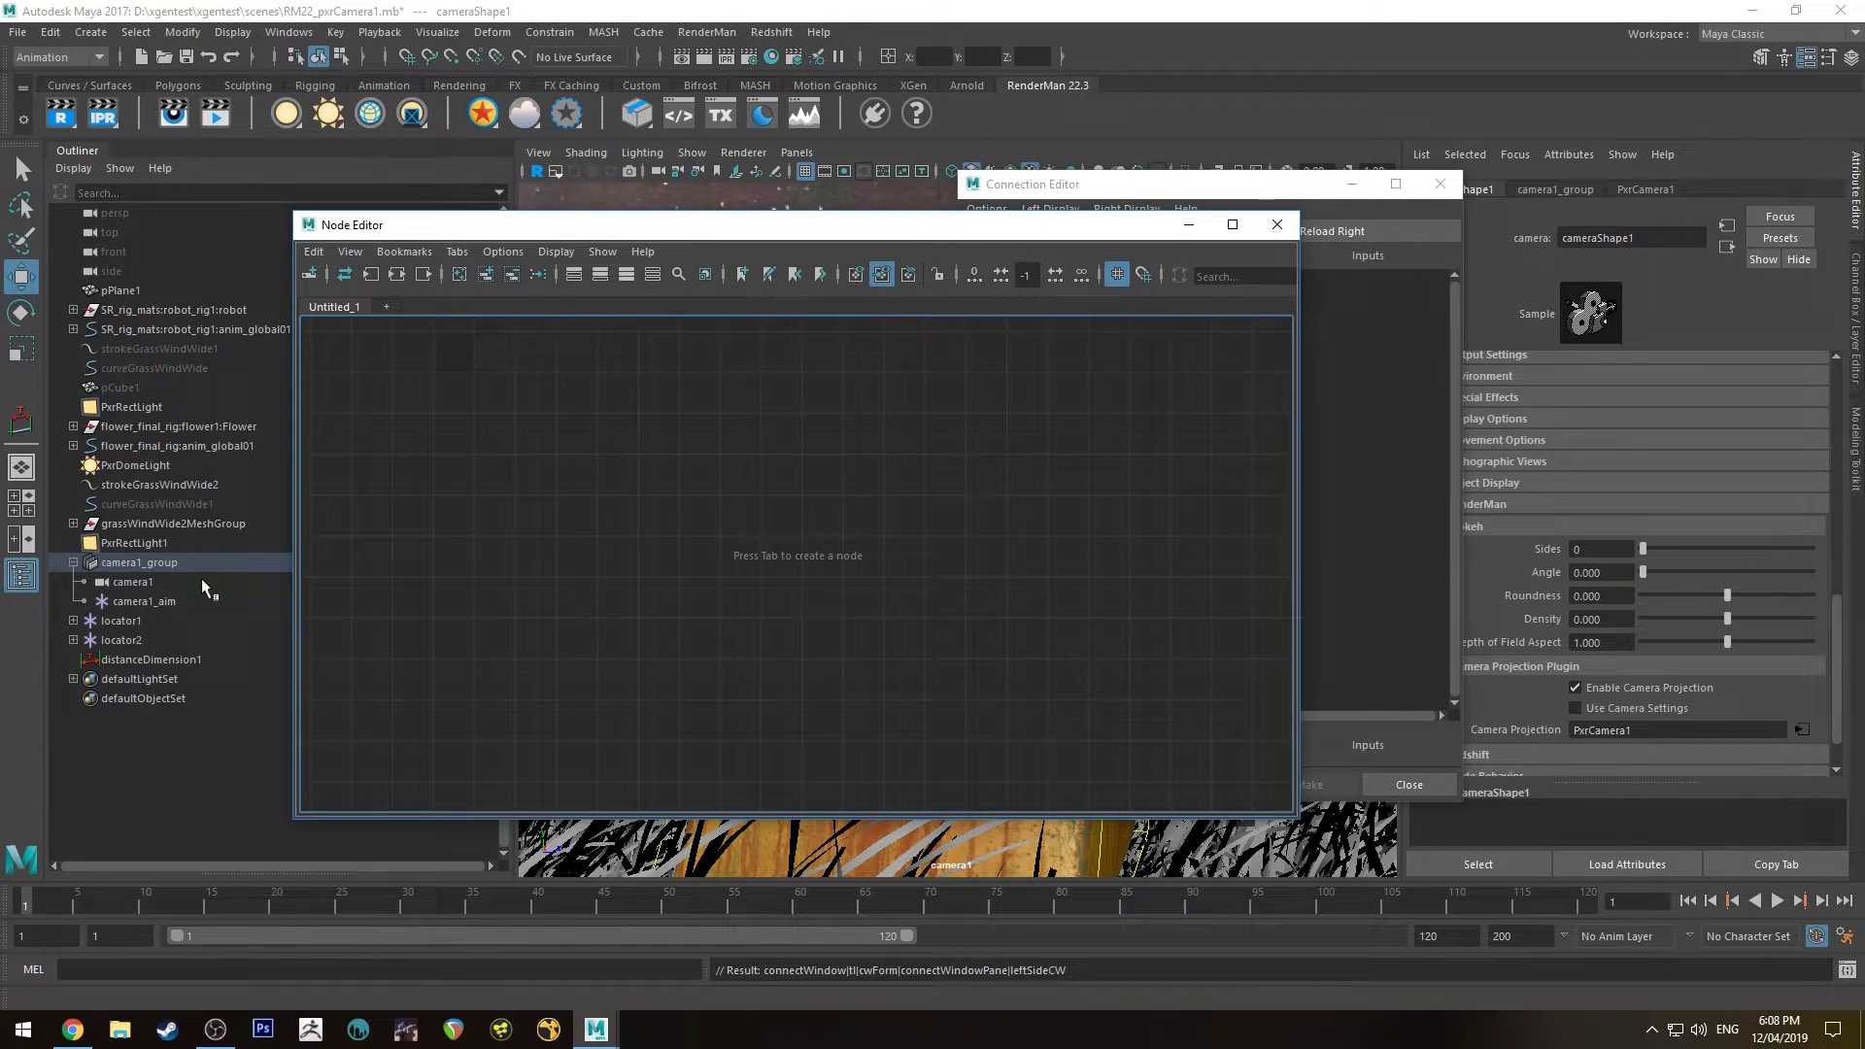
Graph distanceDimension1's connections and load distanceDimensionShape1 as the Connection Editor's output node with its distance attribute selected
left_click(158, 658)
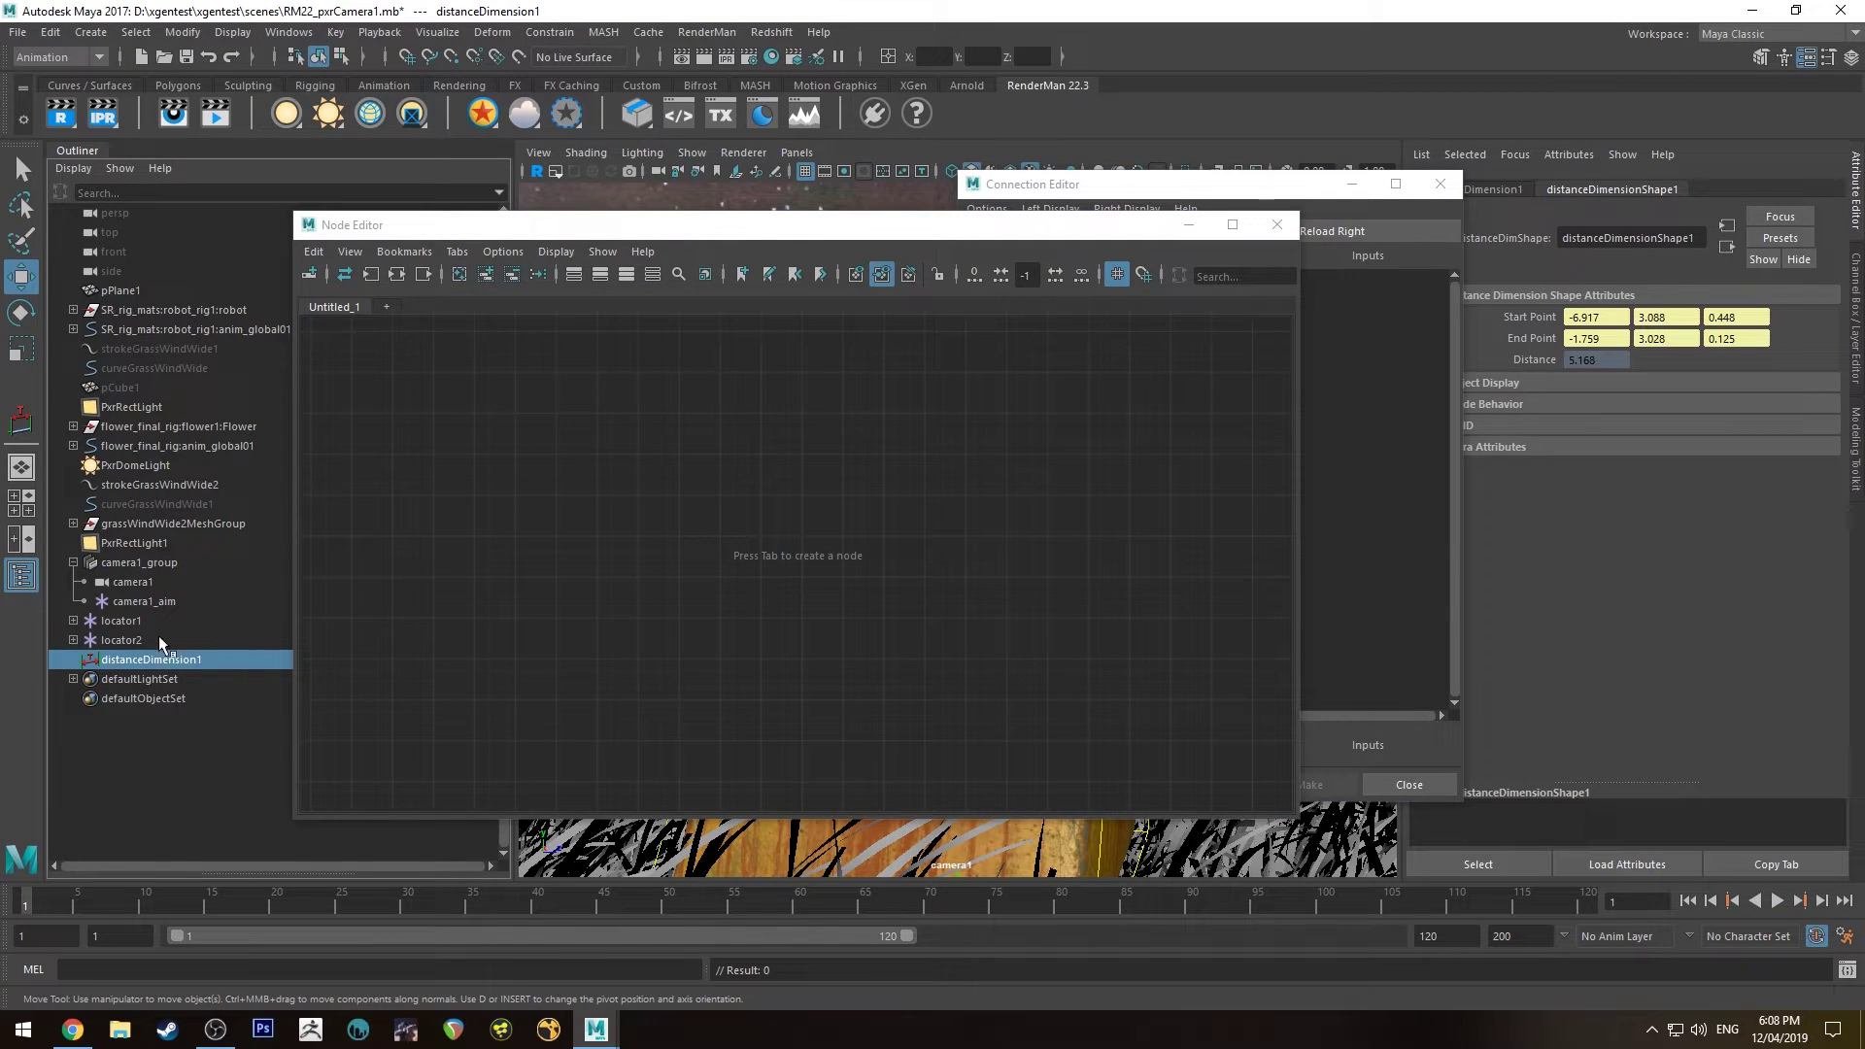
left_click(396, 274)
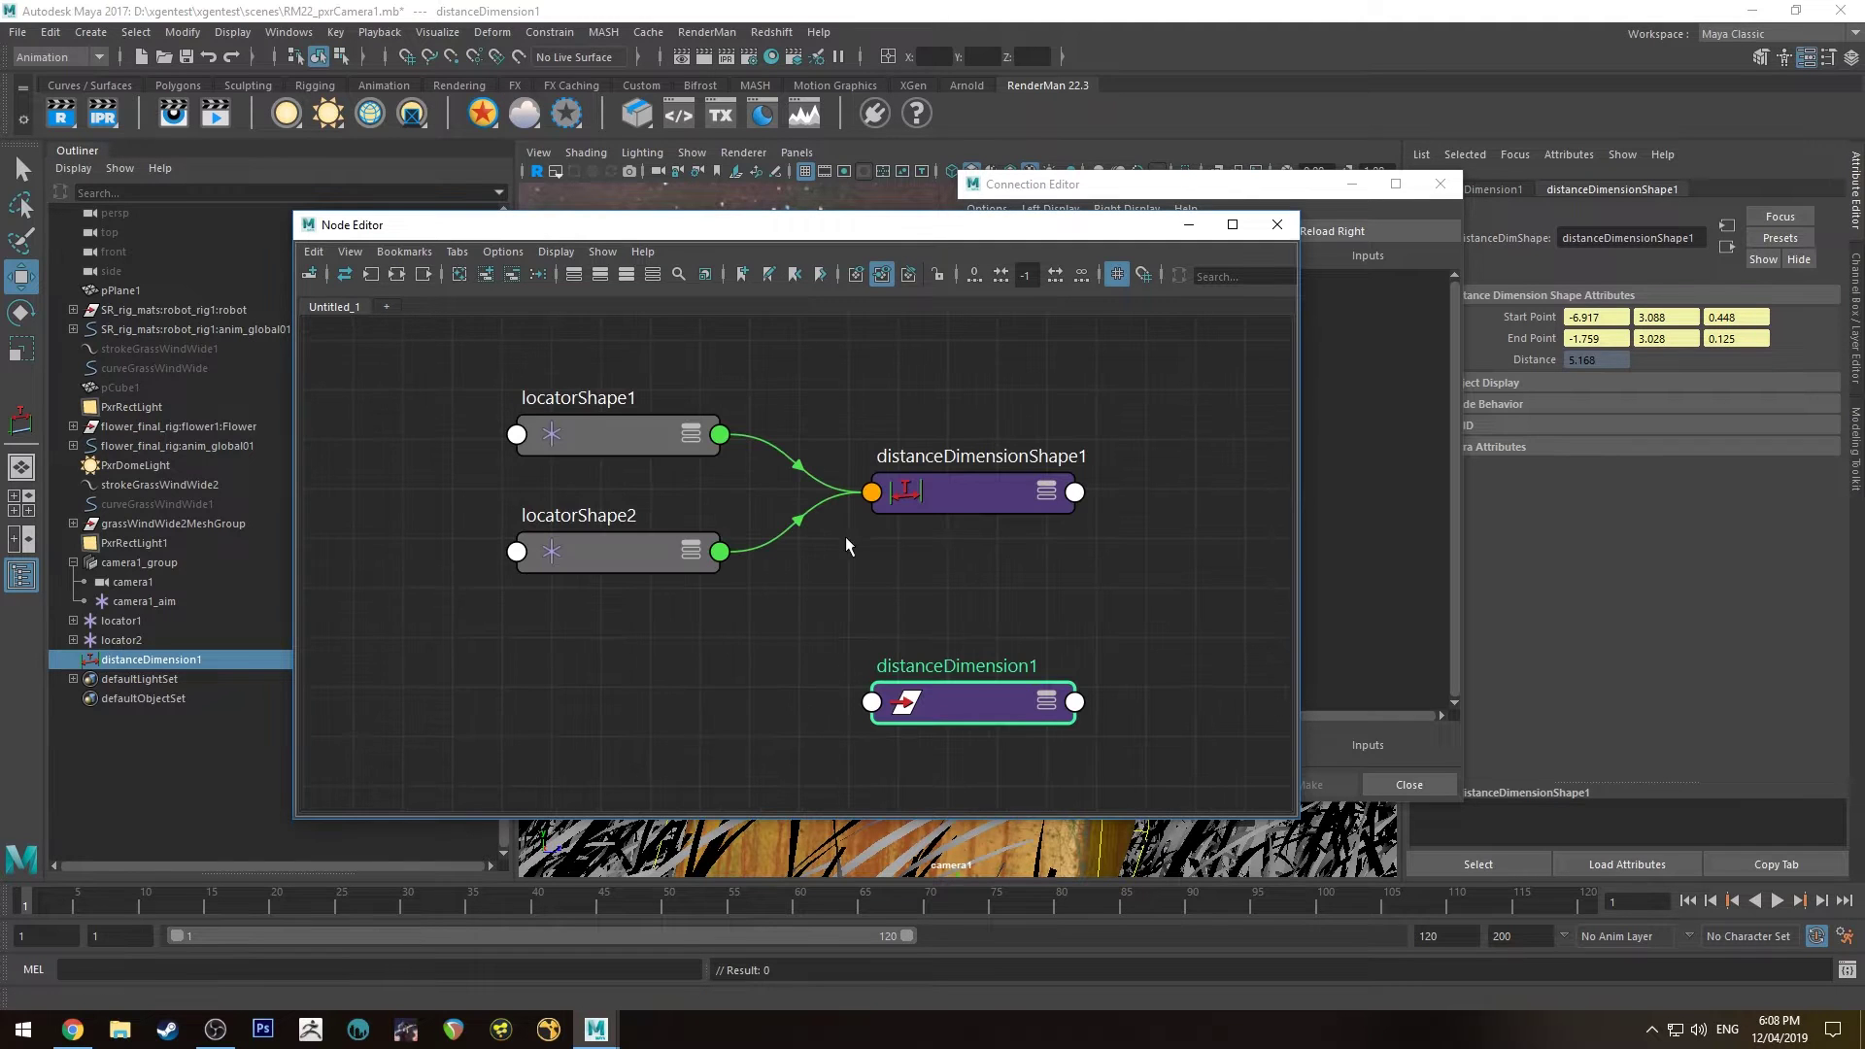
left_click(1004, 499)
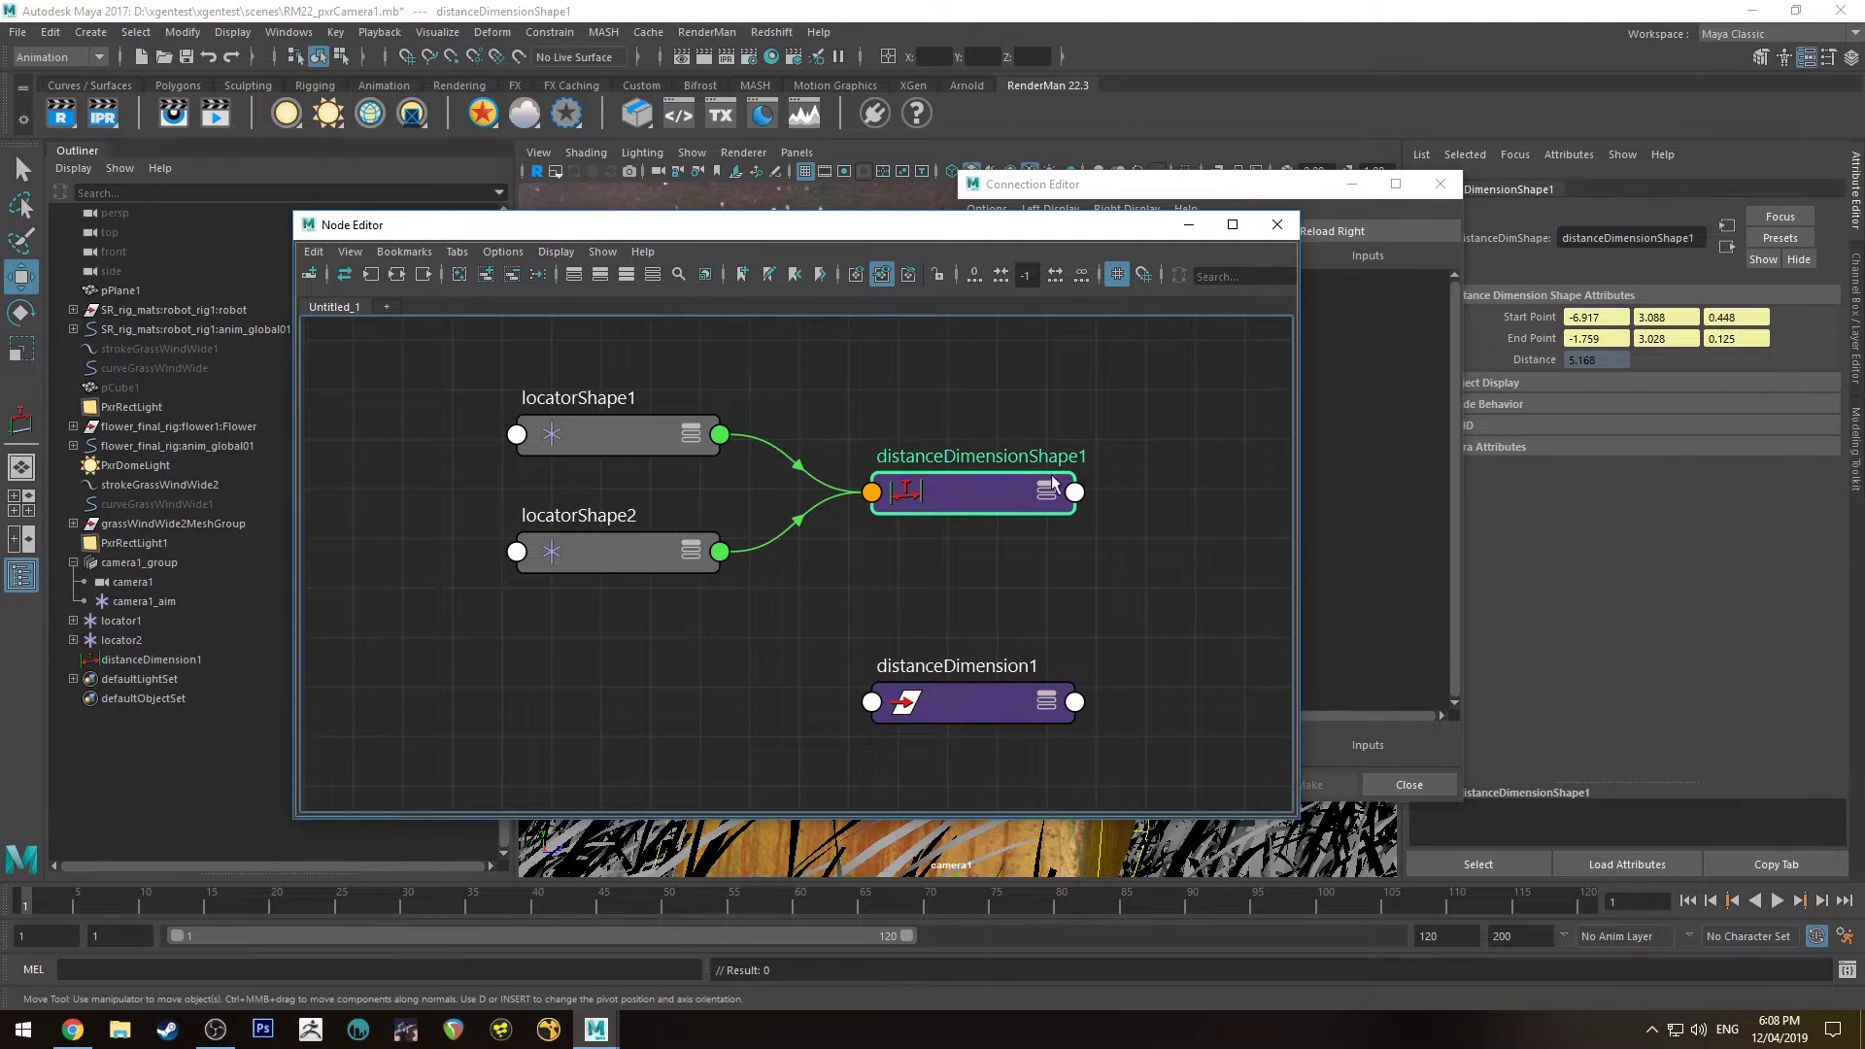
left_click_drag(1080, 228, 918, 227)
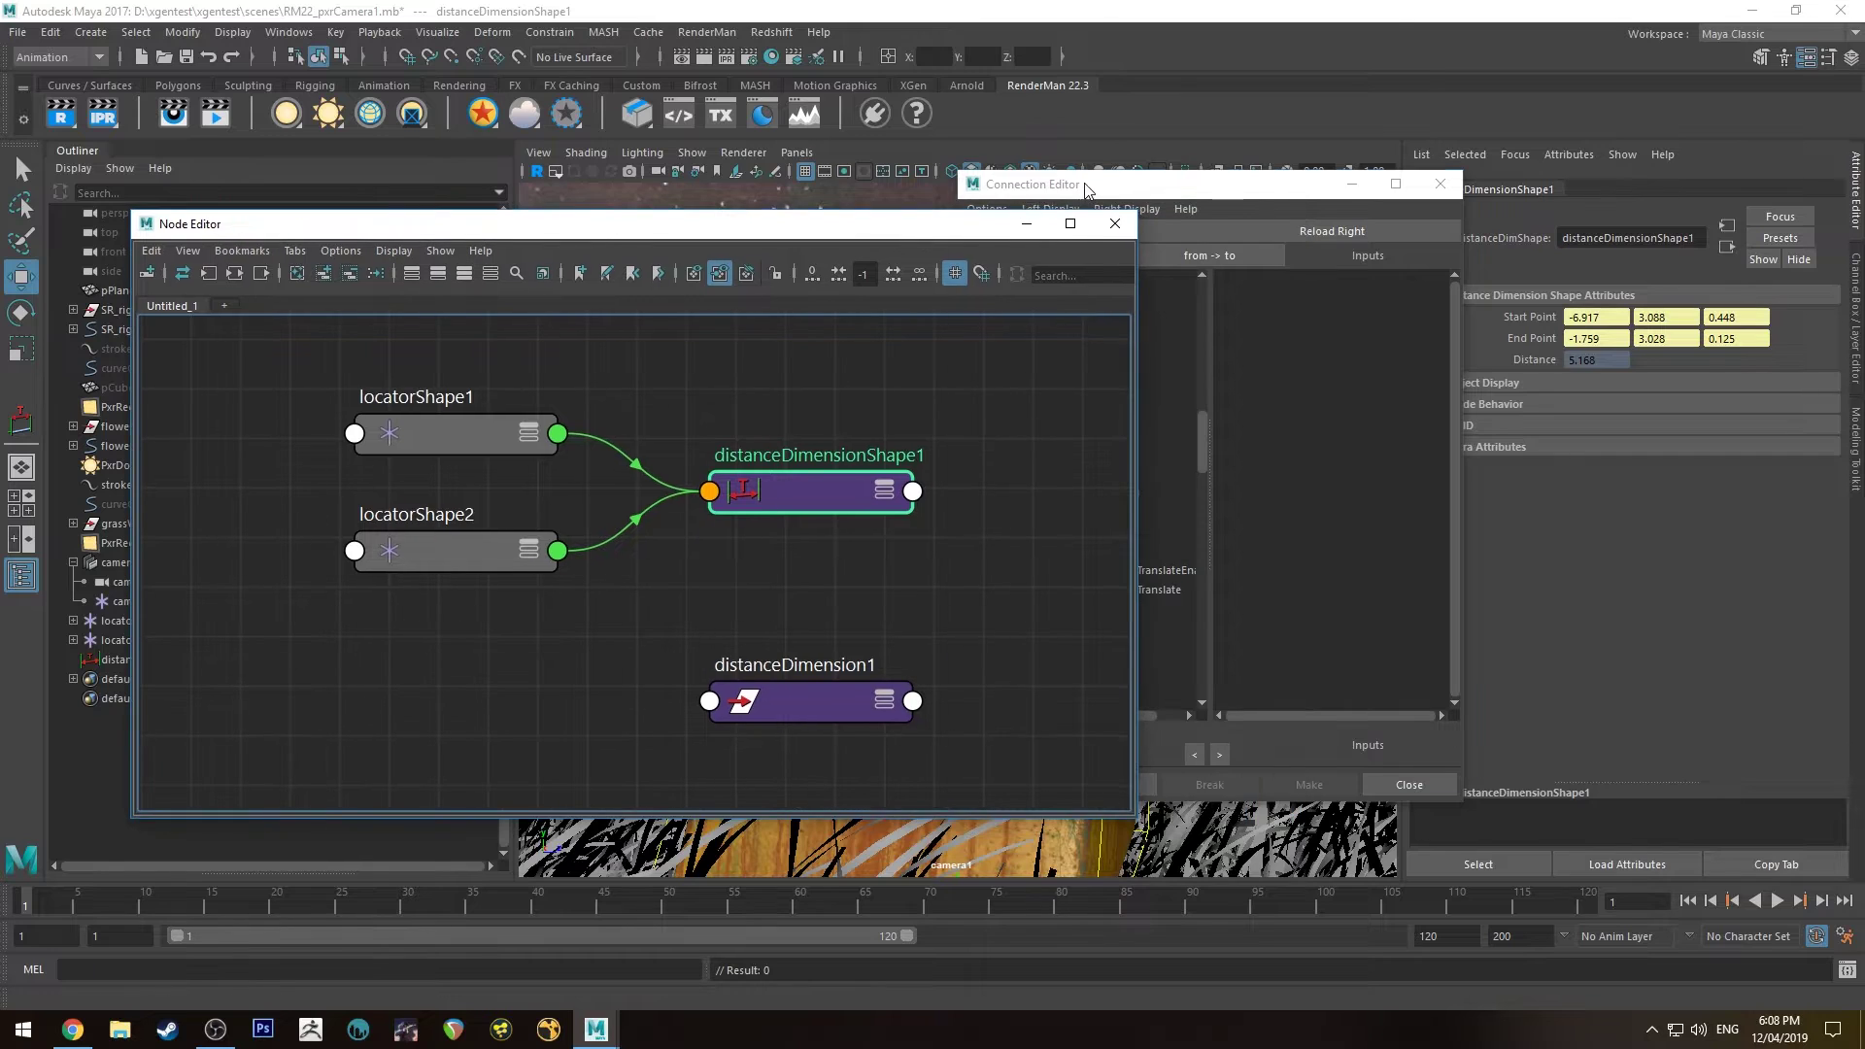
left_click(1086, 184)
left_click(1068, 233)
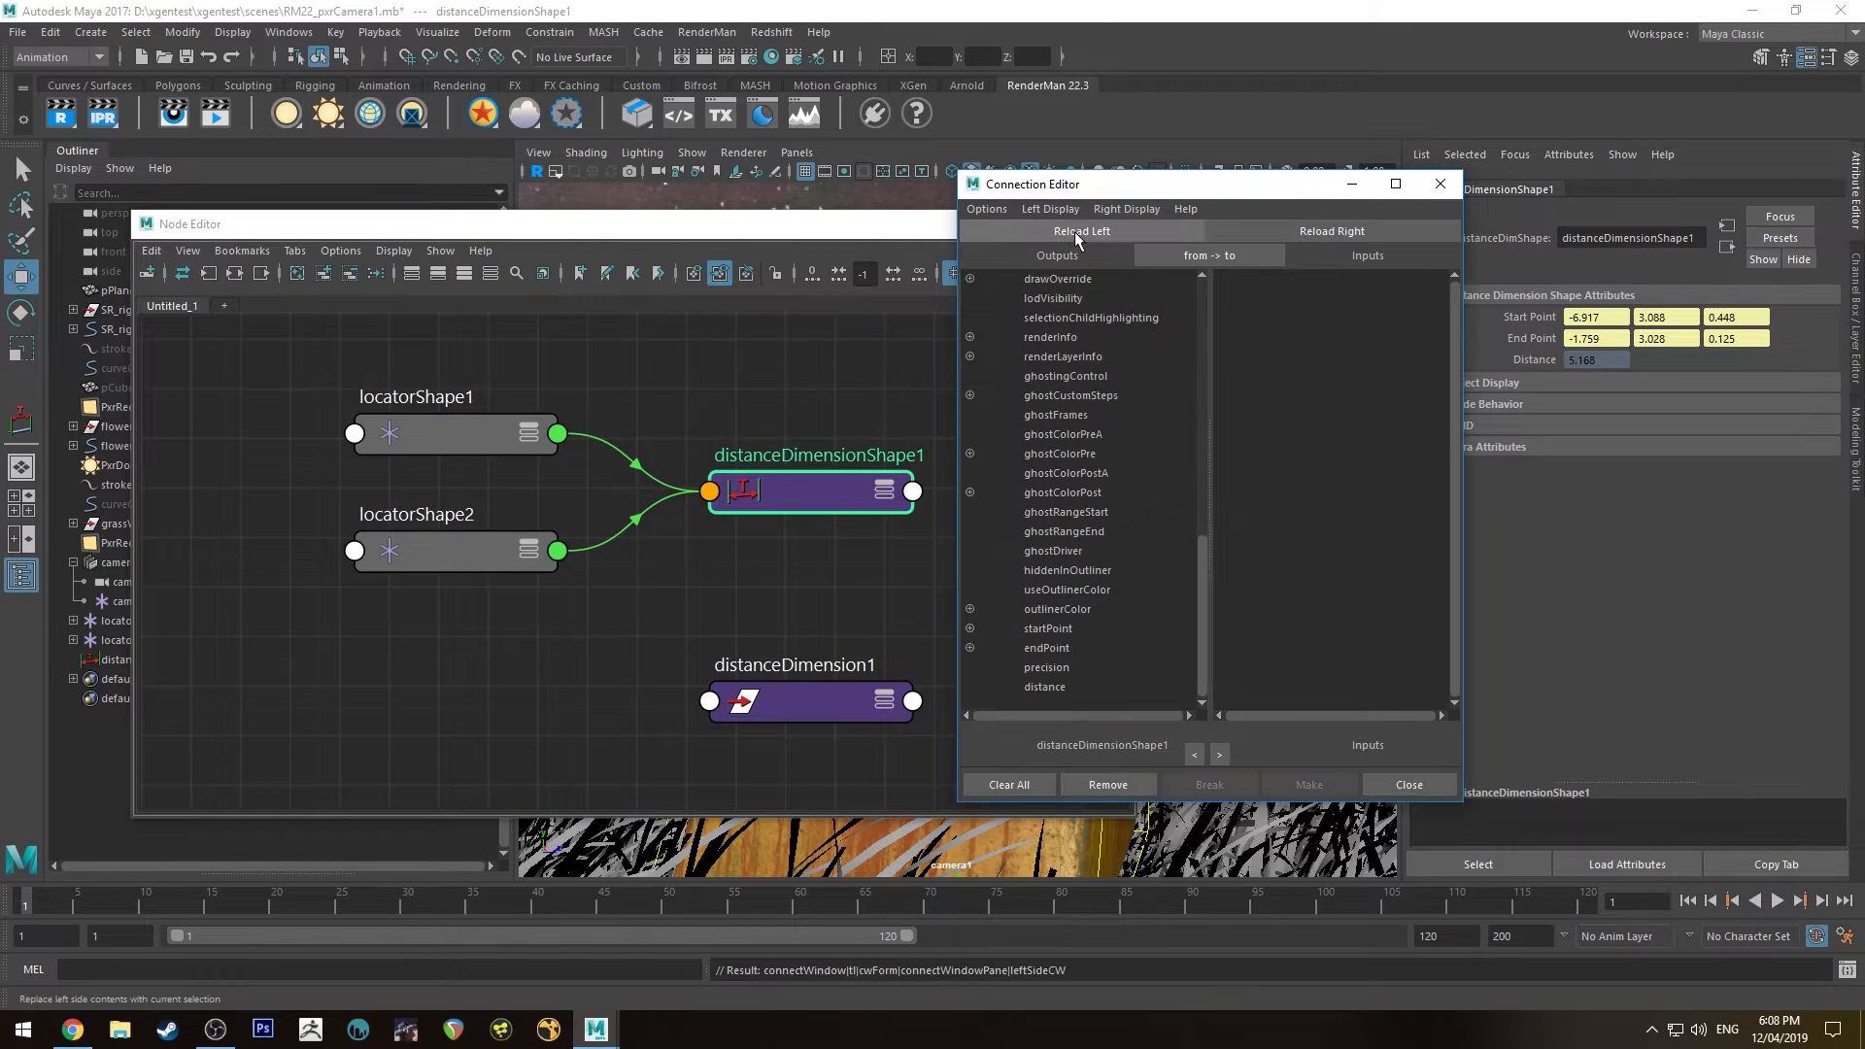
left_click(1057, 687)
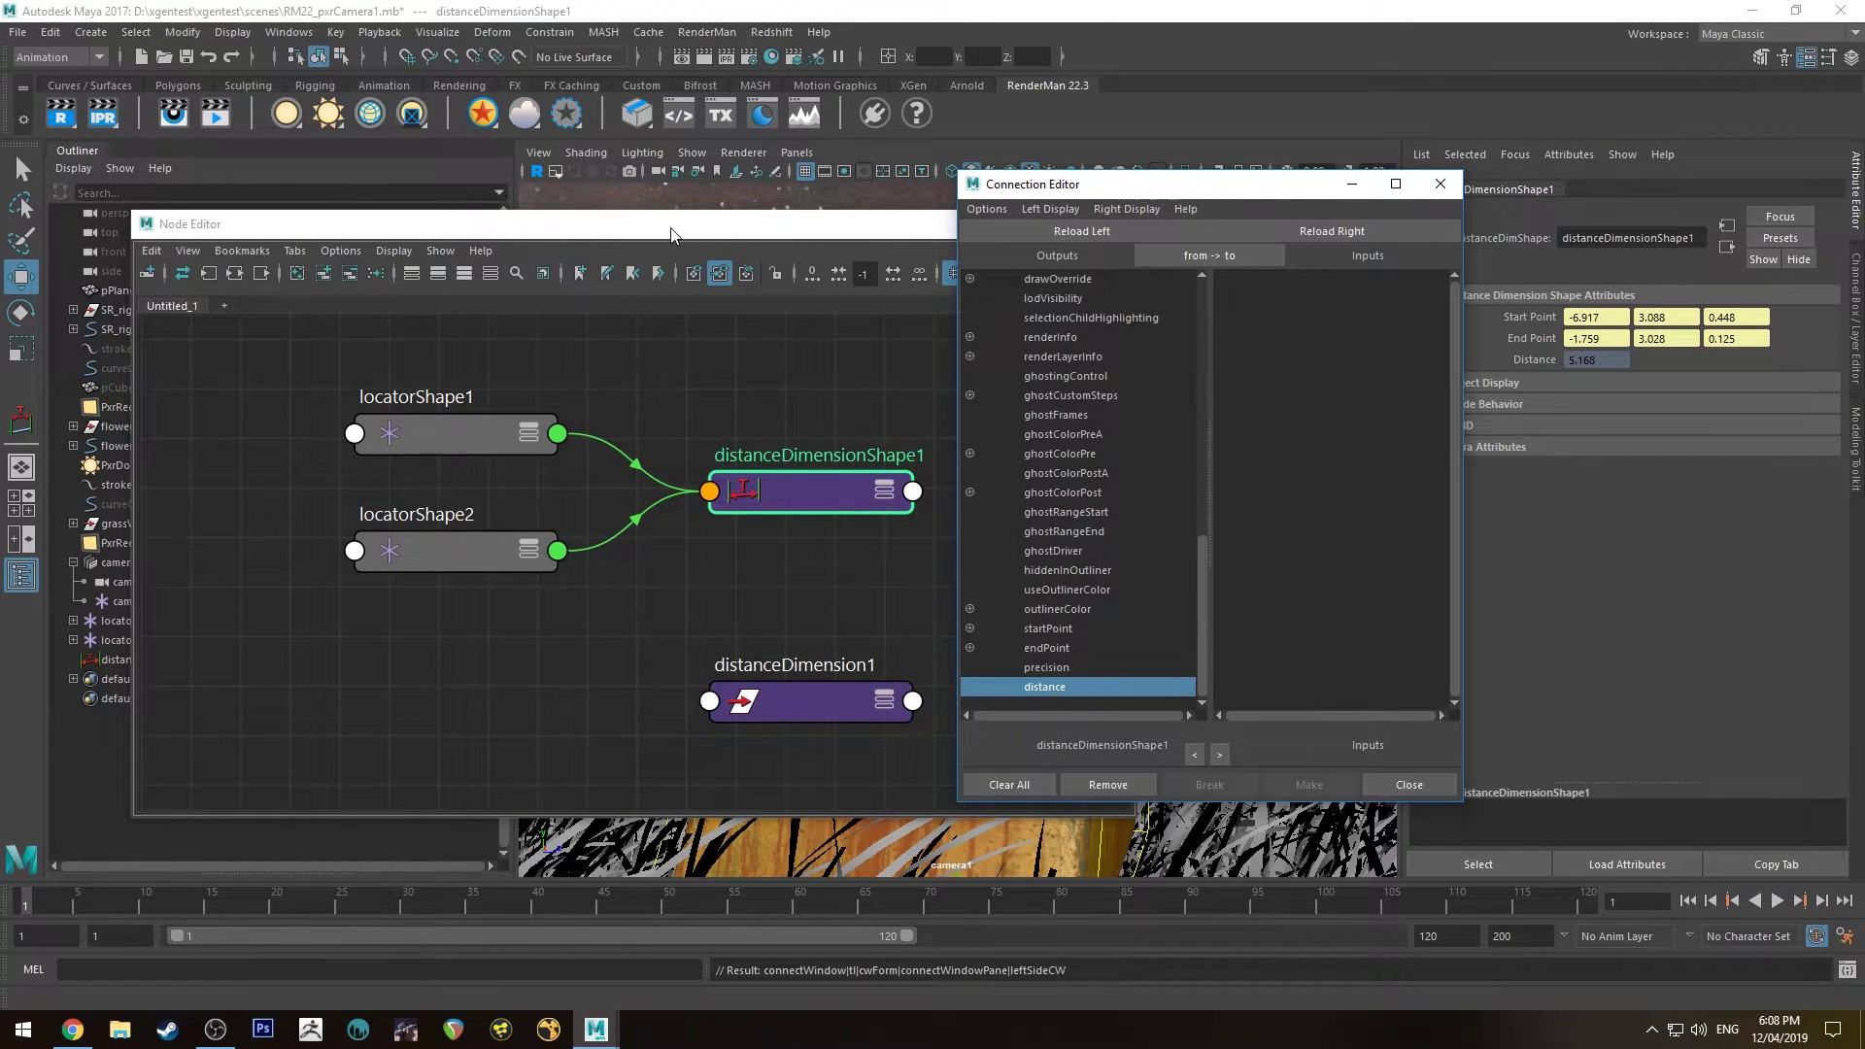
Graph camera1's input and output connections and load PxrCamera1 as the Connection Editor's input node
left_click_drag(670, 234, 837, 229)
left_click(111, 584)
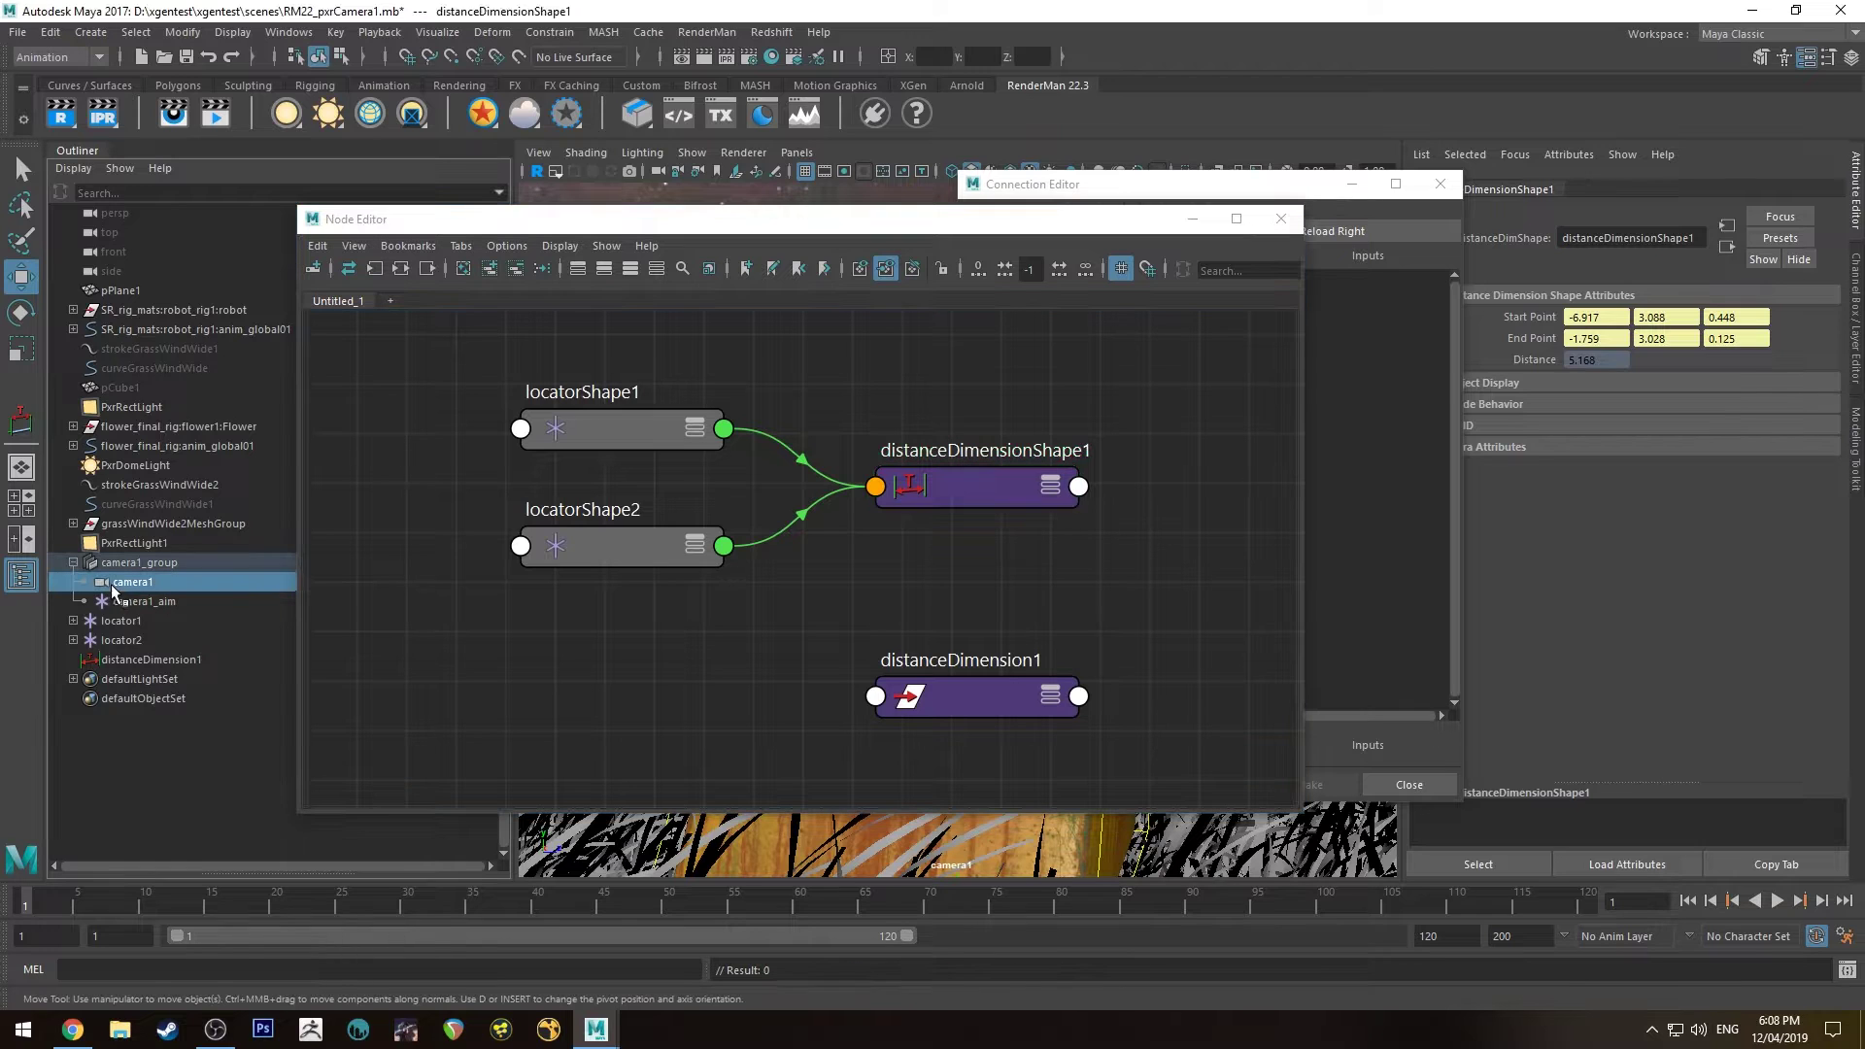
left_click(398, 275)
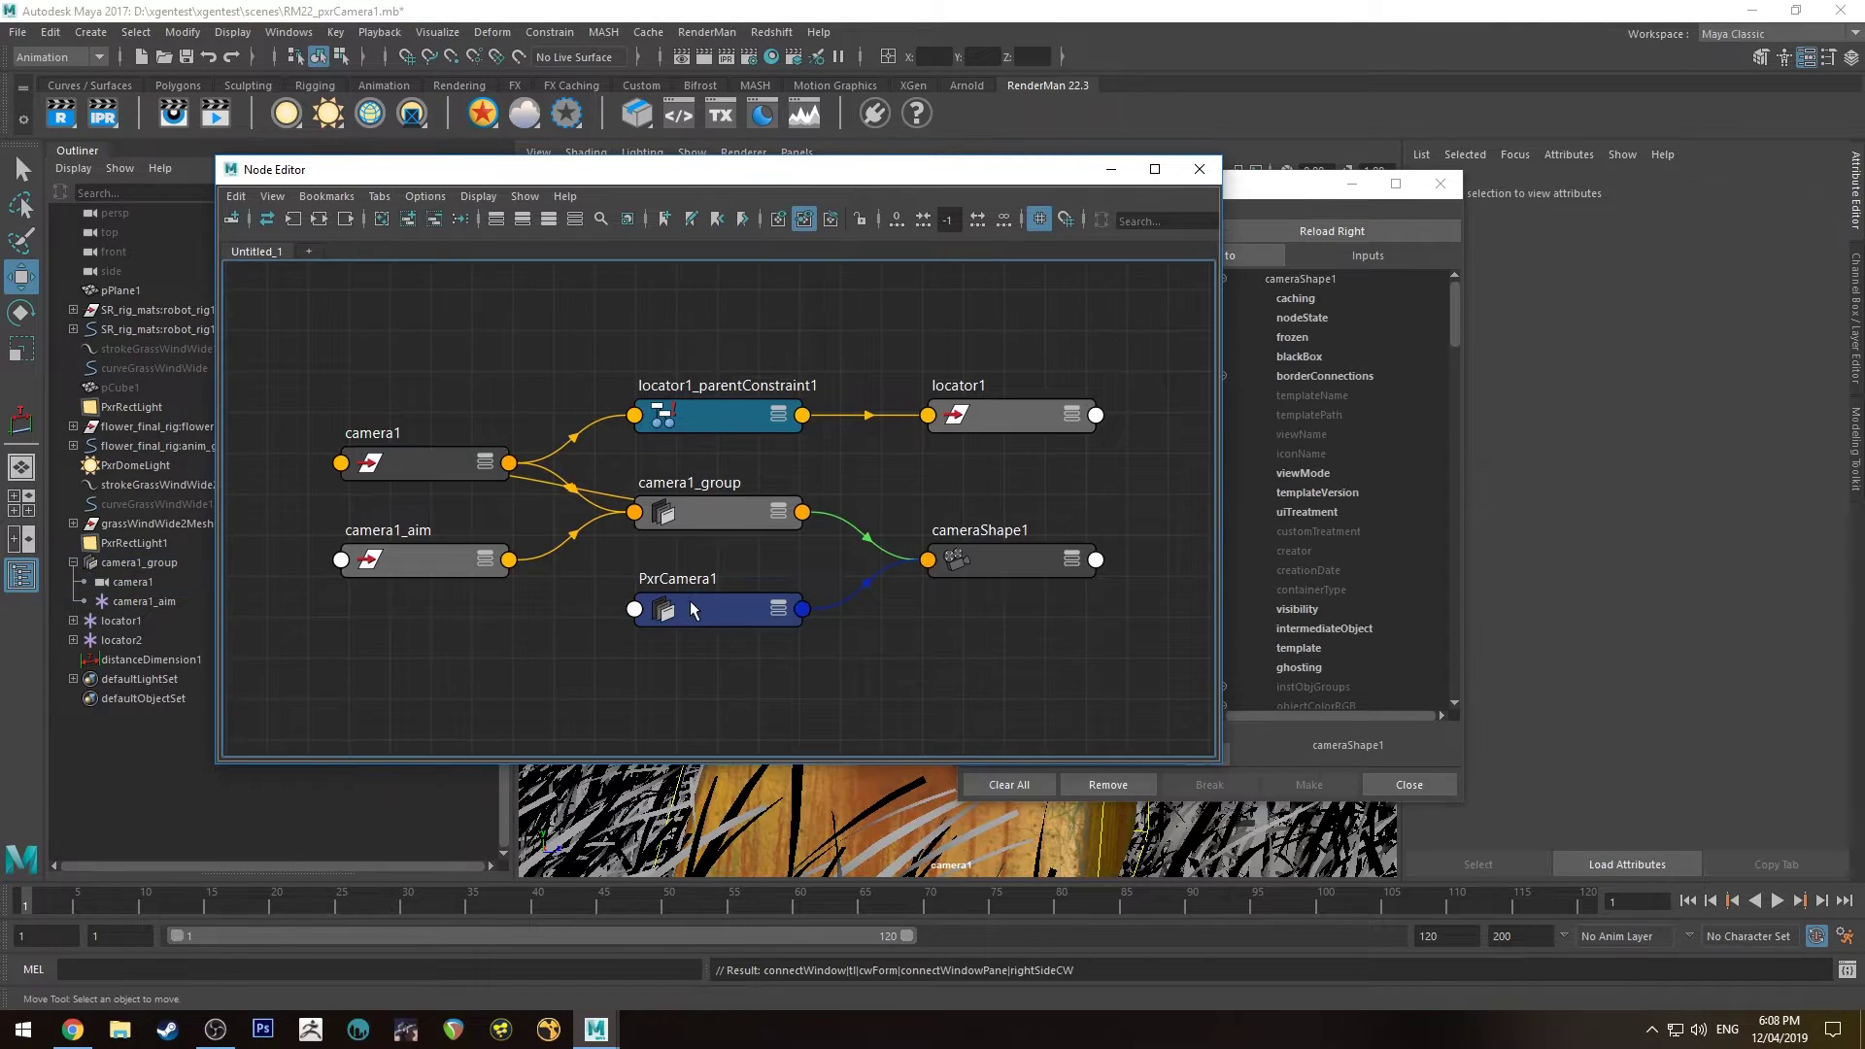
left_click(694, 609)
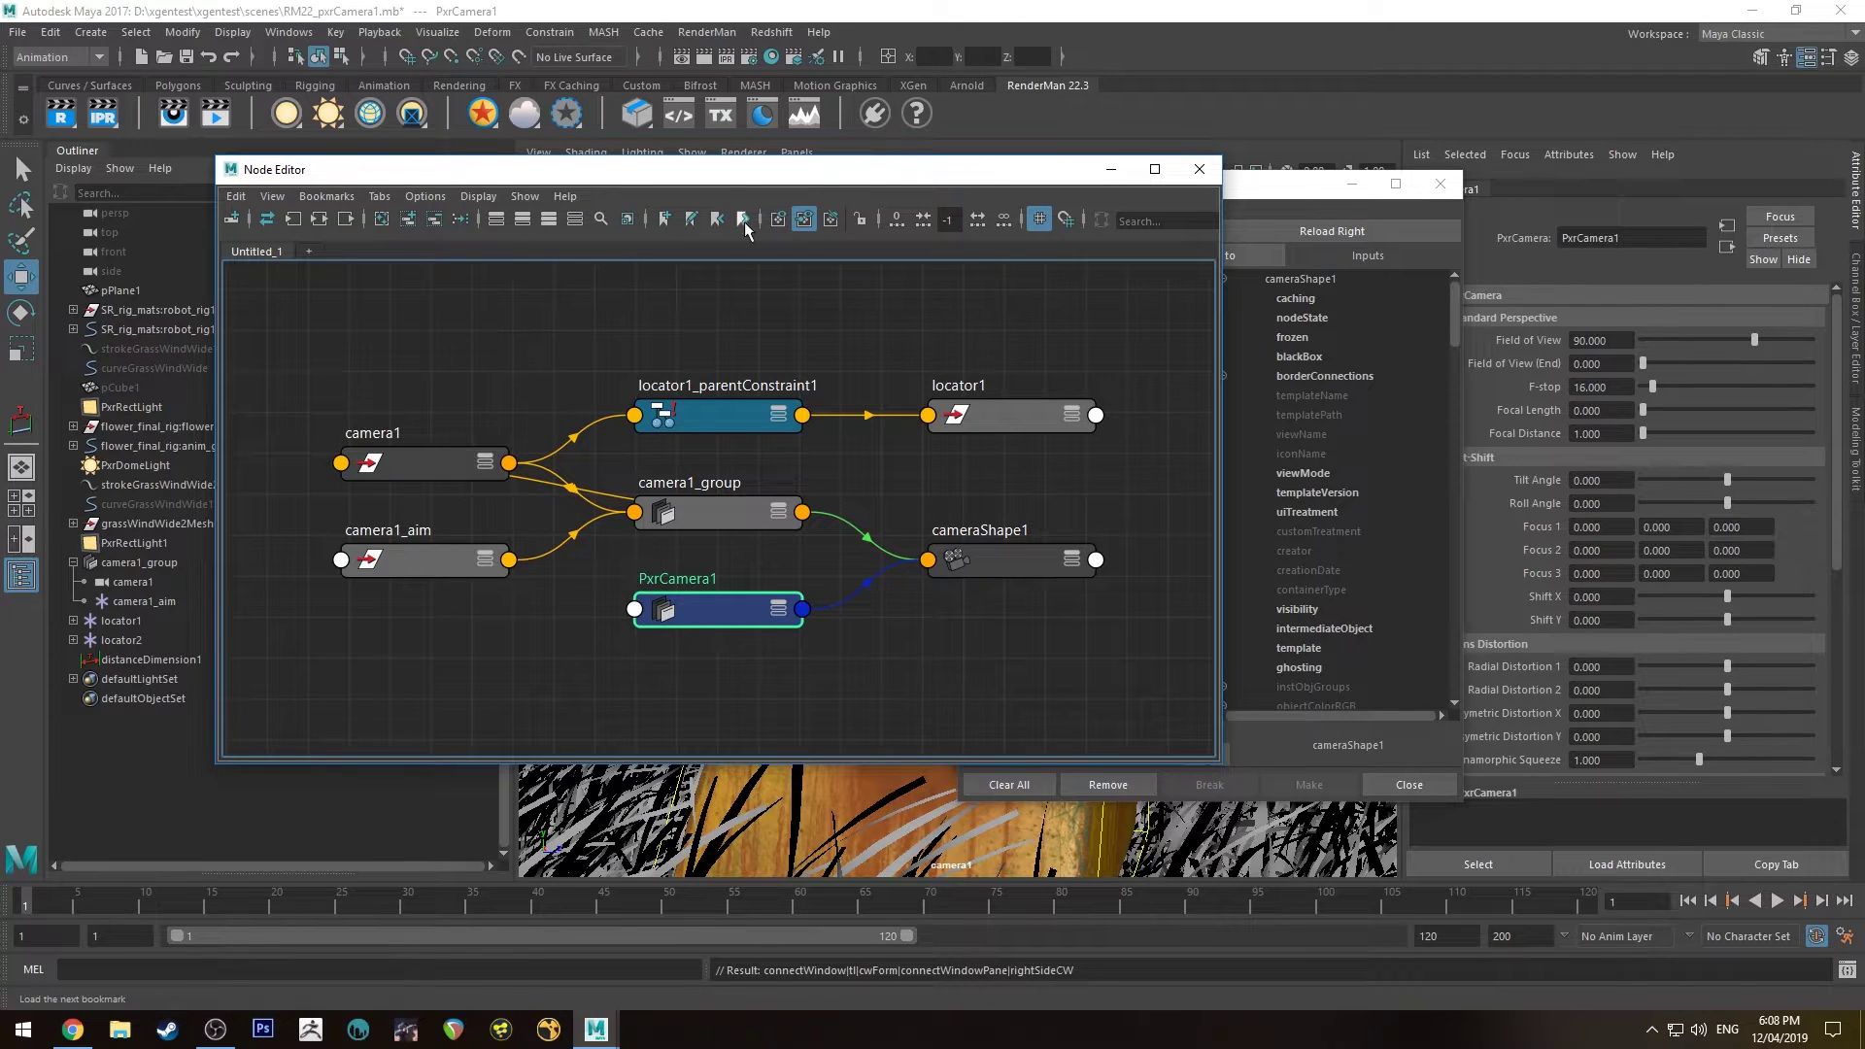
left_click(1251, 189)
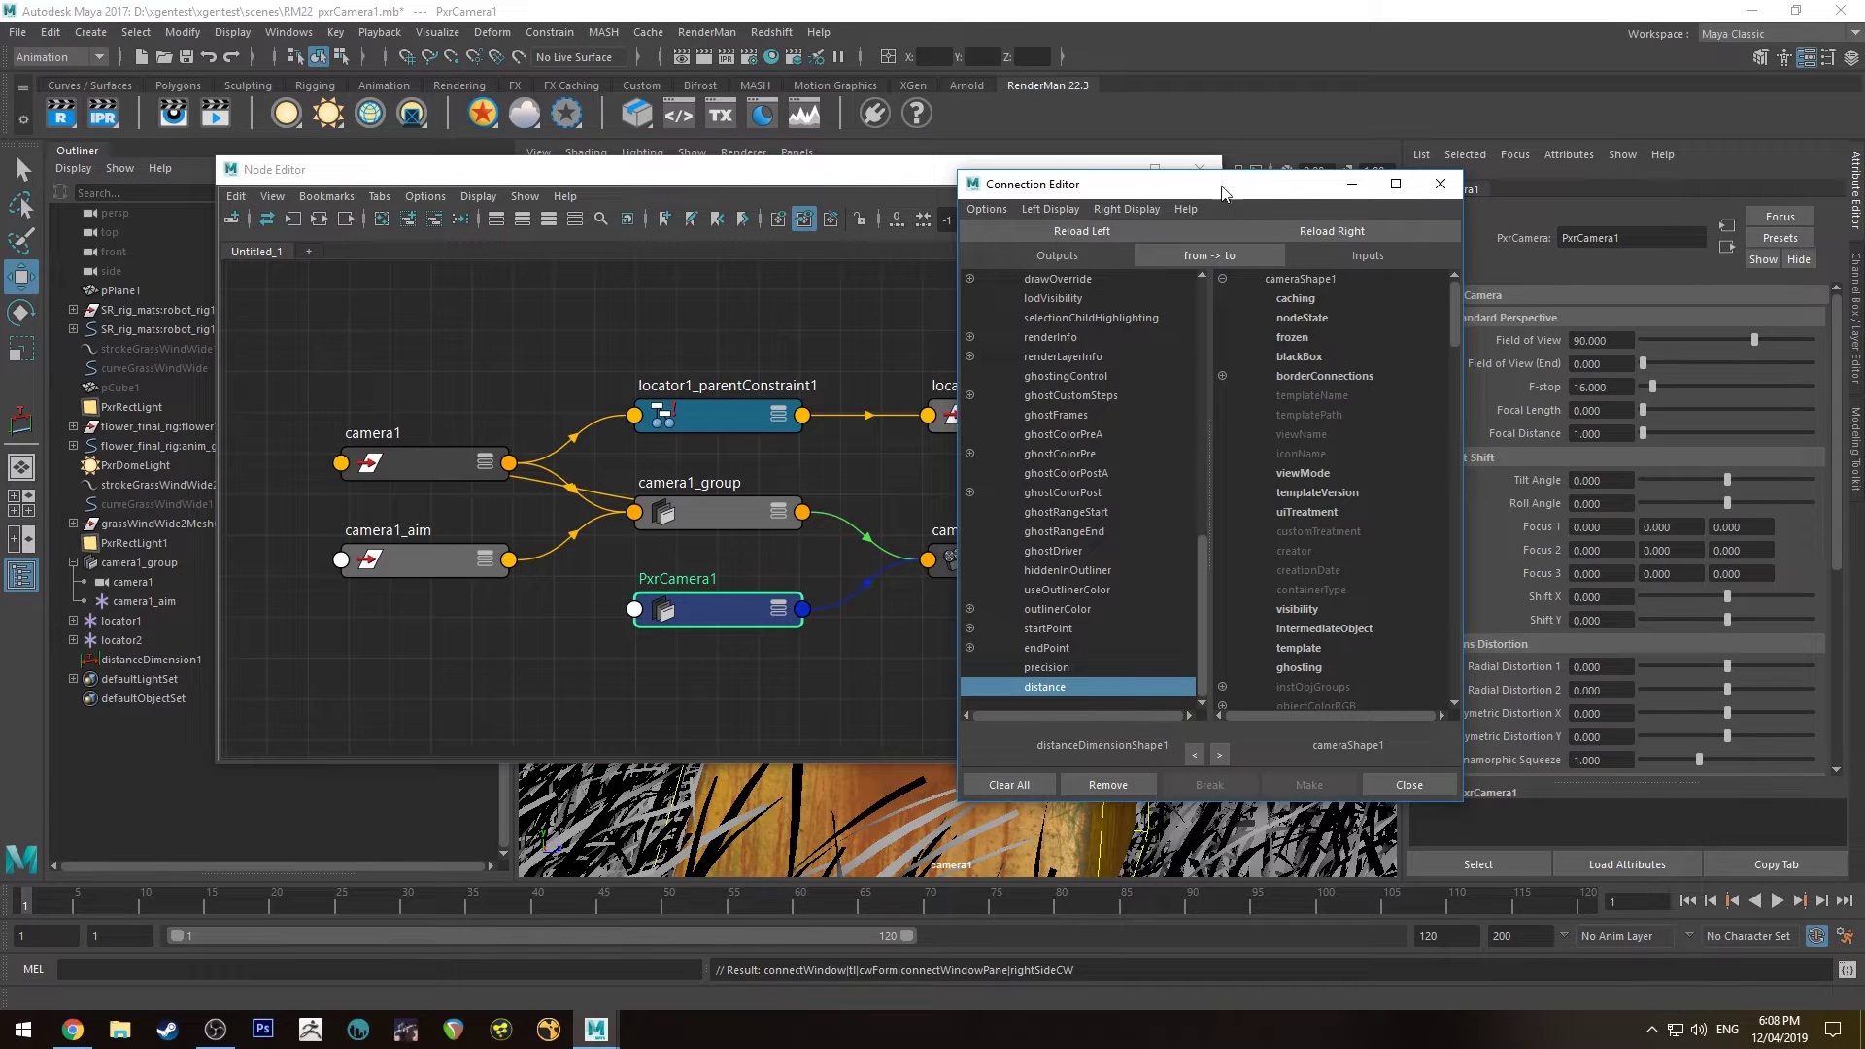
left_click(1381, 229)
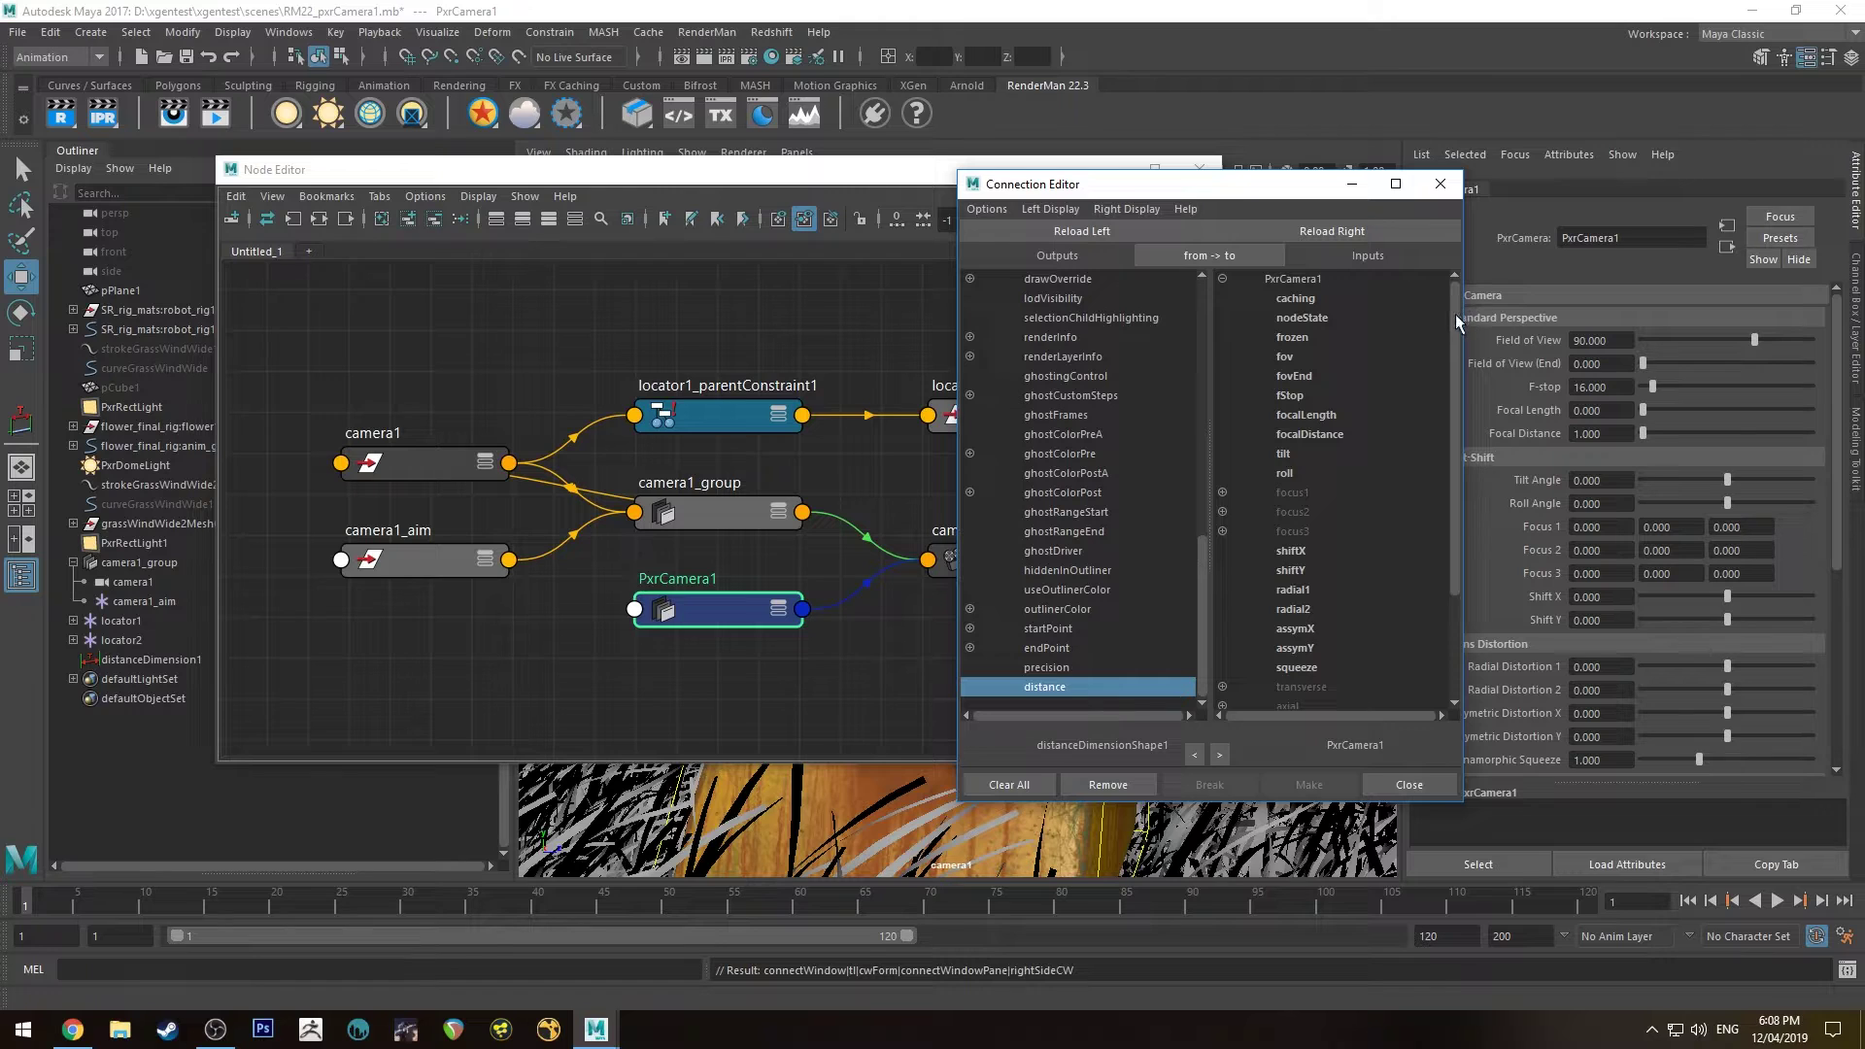
Connect the distance output to PxrCamera1's focalDistance and close both the Connection Editor and the Node Editor
left_click_drag(1455, 313, 1468, 551)
left_click_drag(1453, 469, 1449, 346)
left_click(1298, 434)
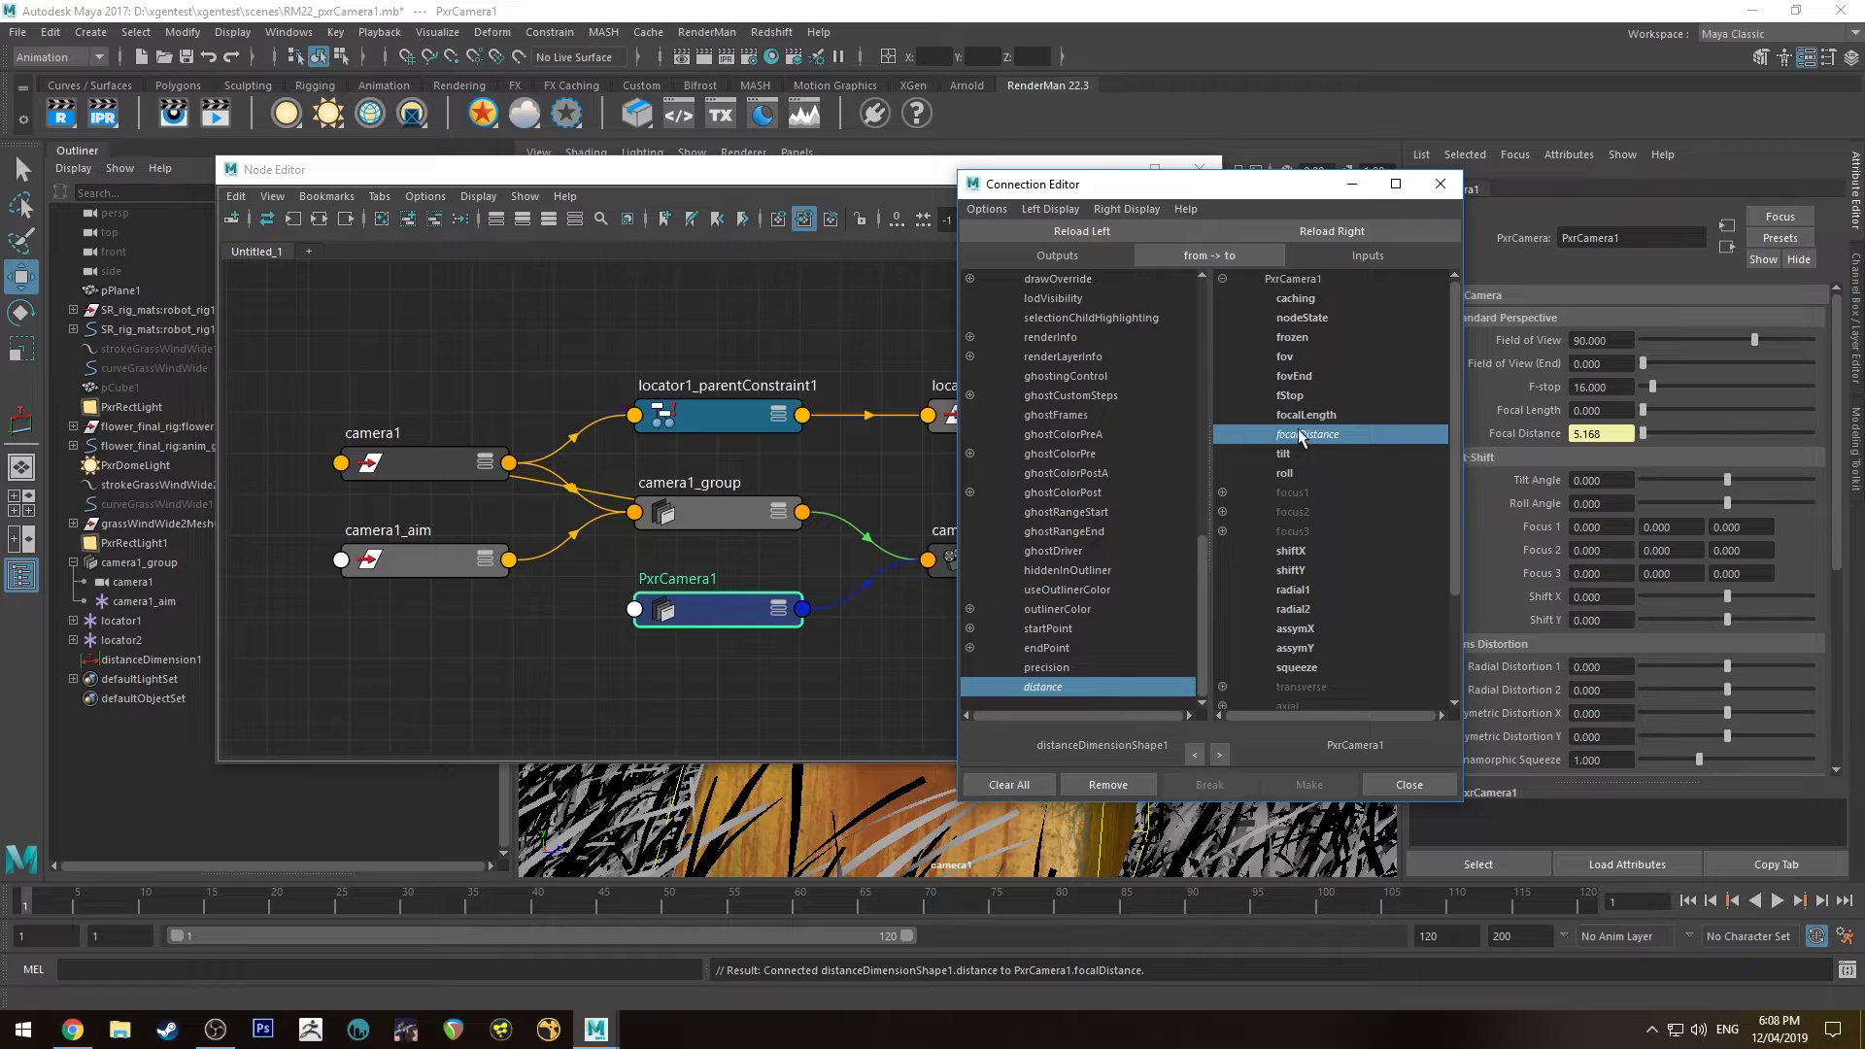
left_click(1440, 184)
left_click(1201, 169)
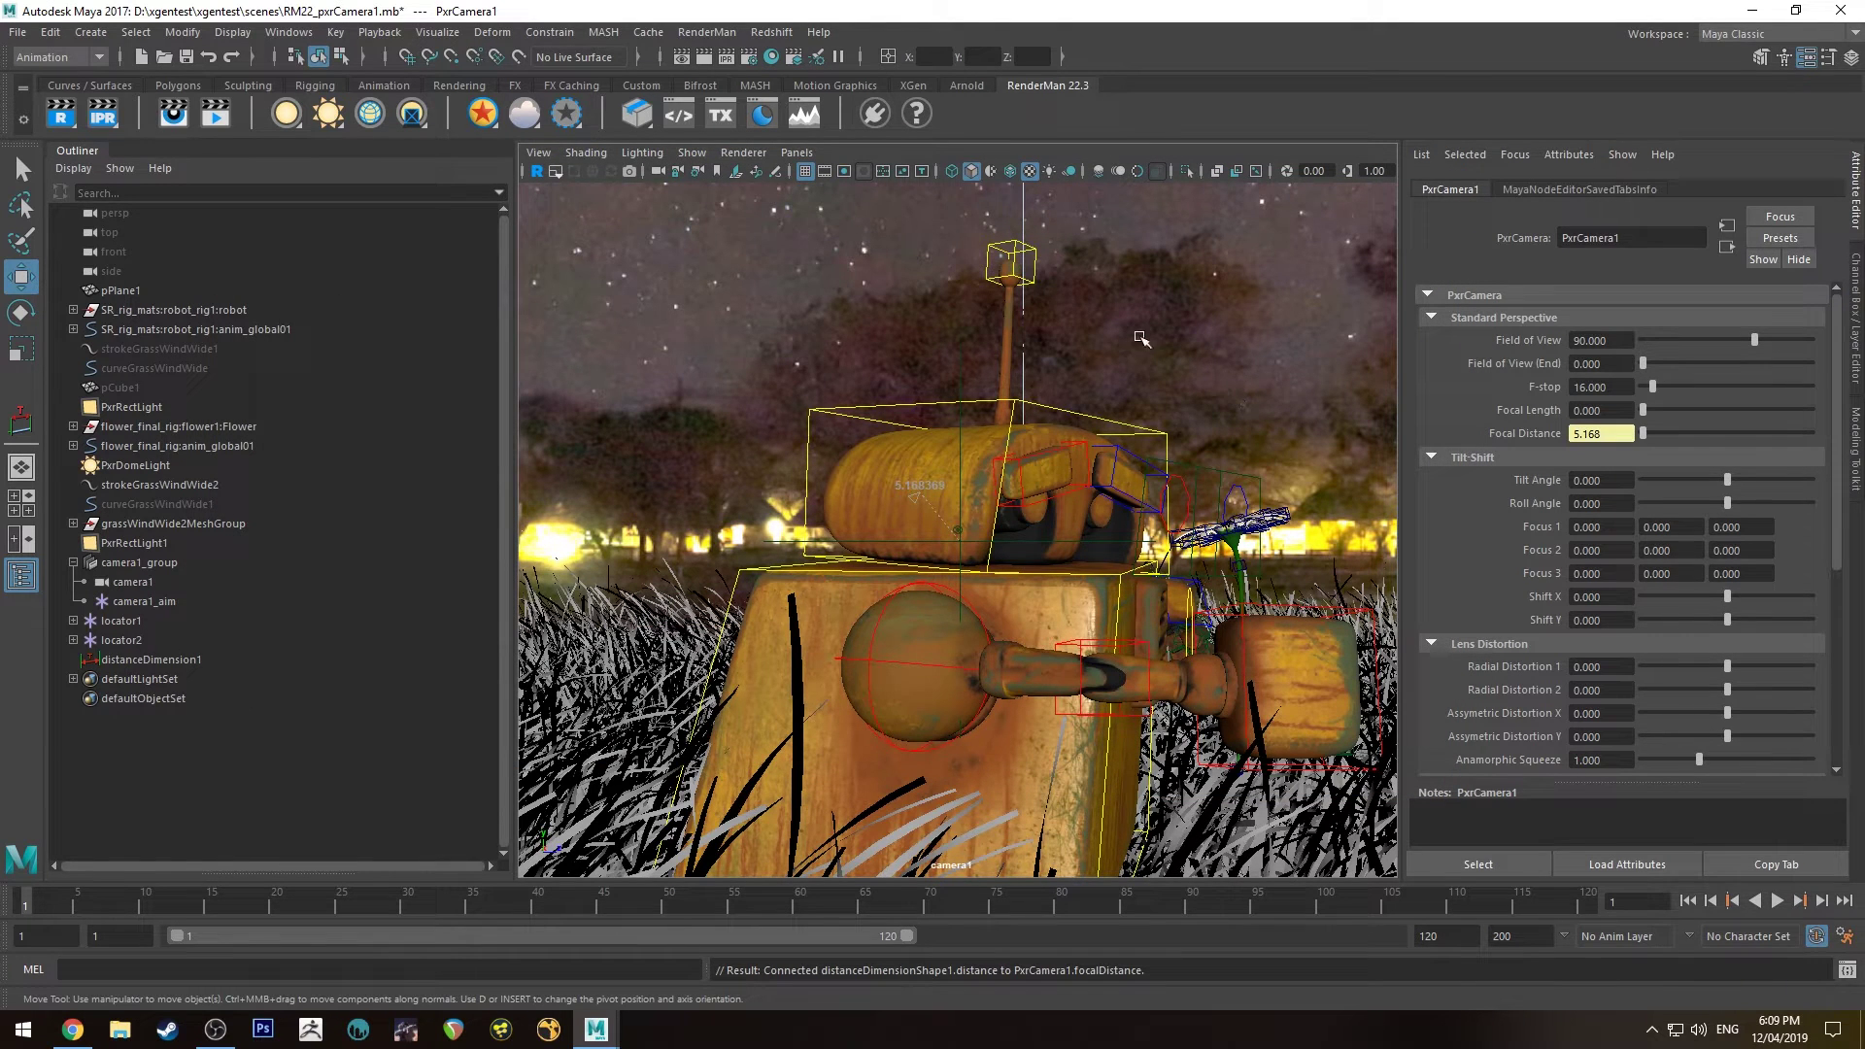
Raise camera1_aim well above the robot in the front view and check PxrCamera1's focal distance
key("space")
key("space")
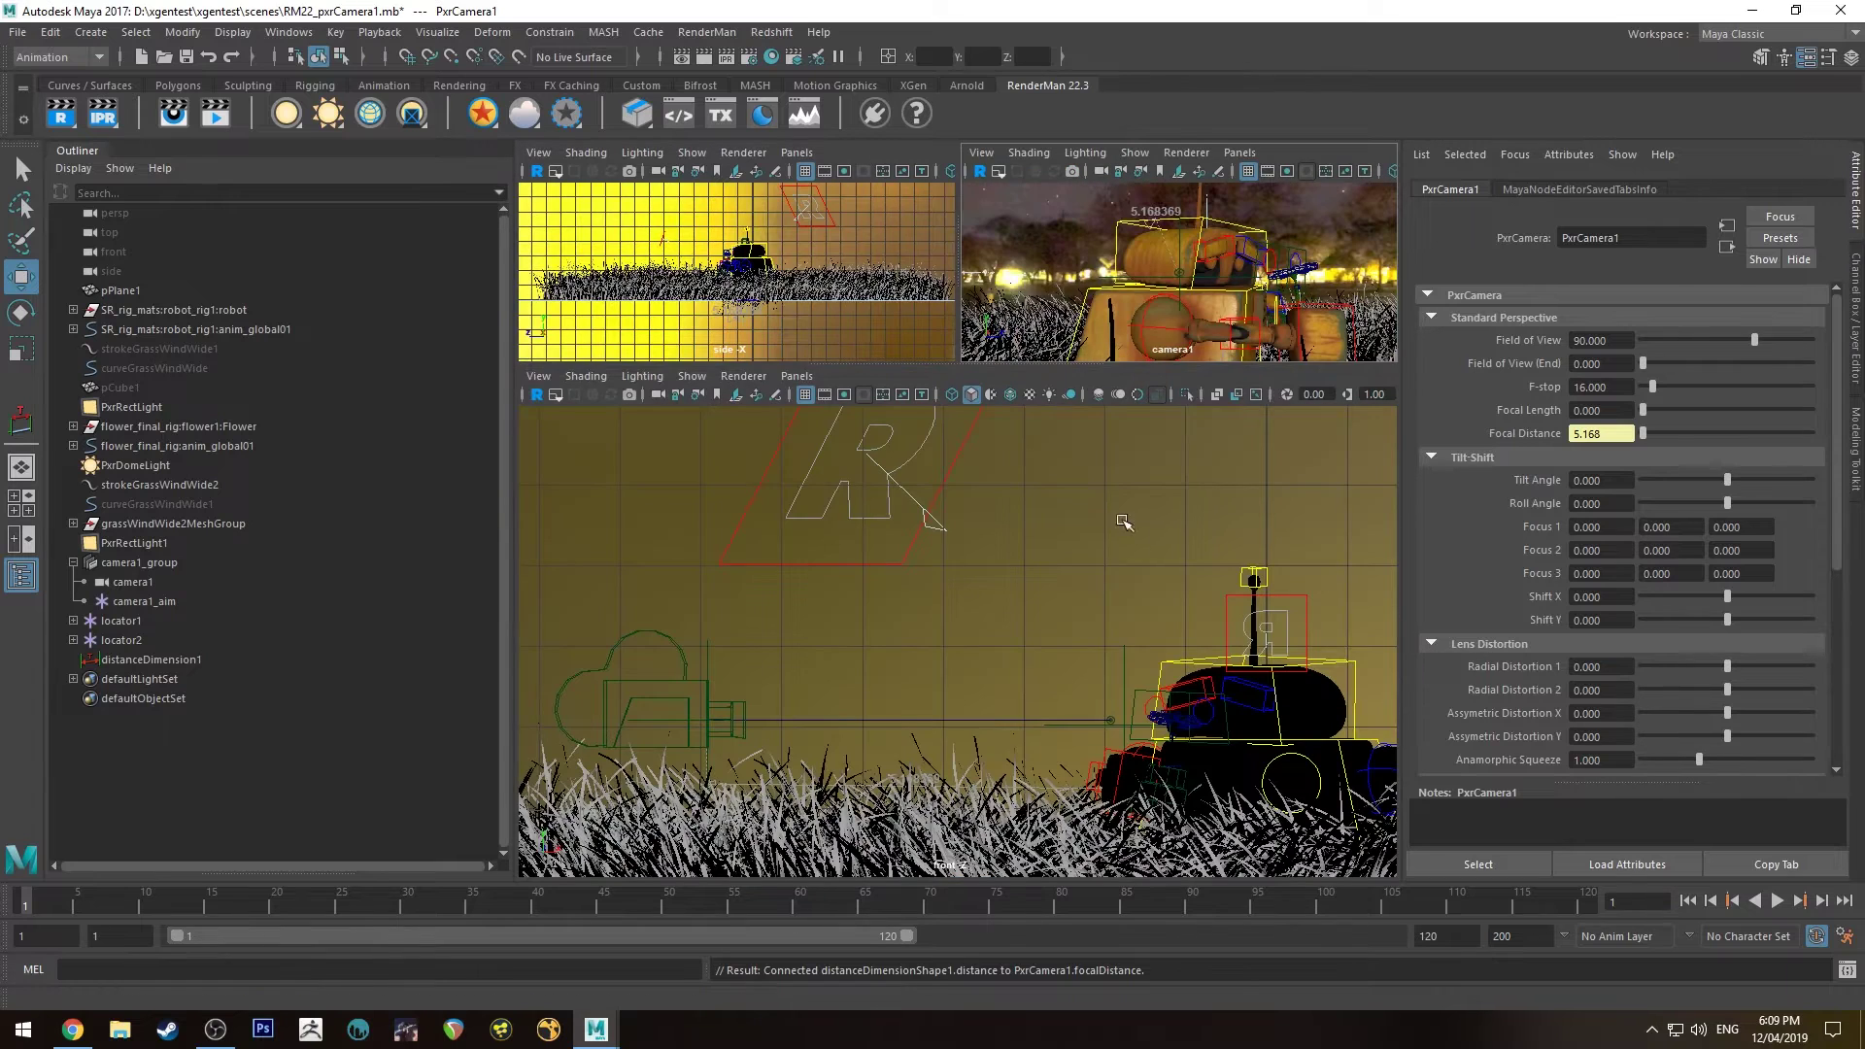
left_click(1112, 720)
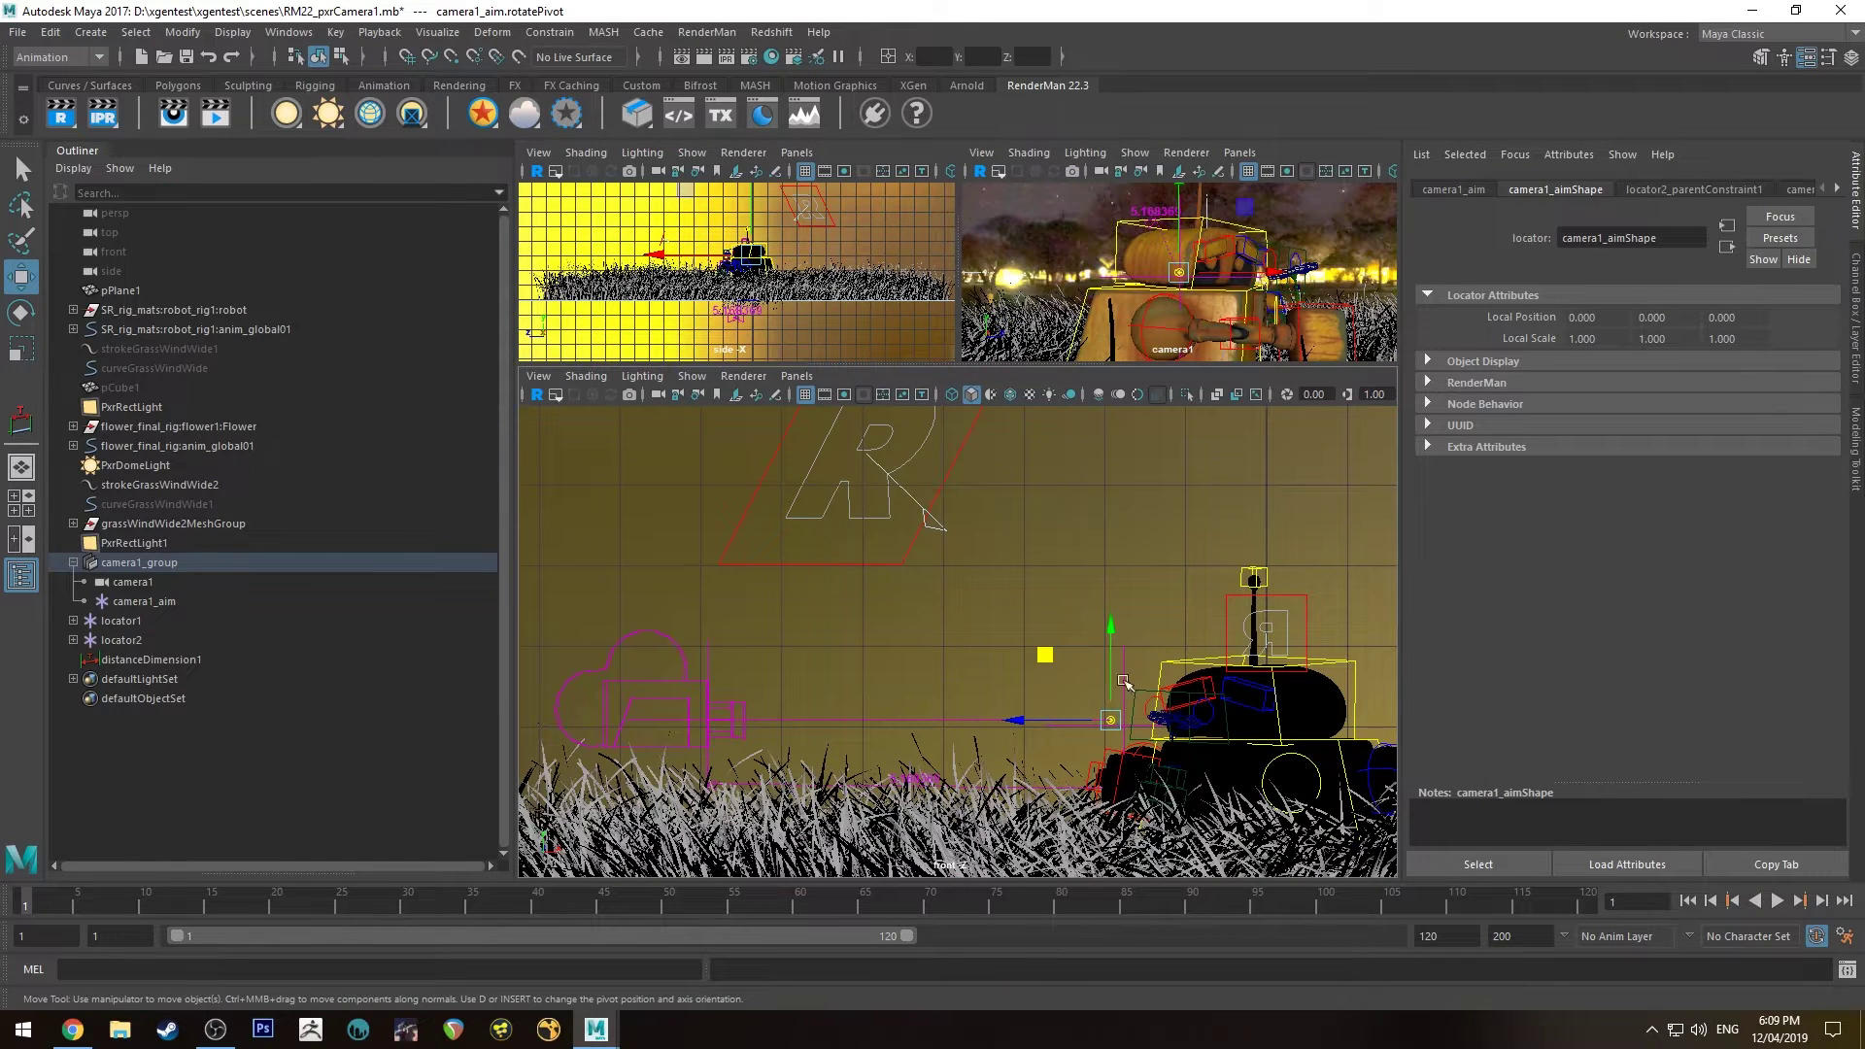
left_click_drag(1115, 646, 1171, 400)
scroll(1028, 653, "up", 3)
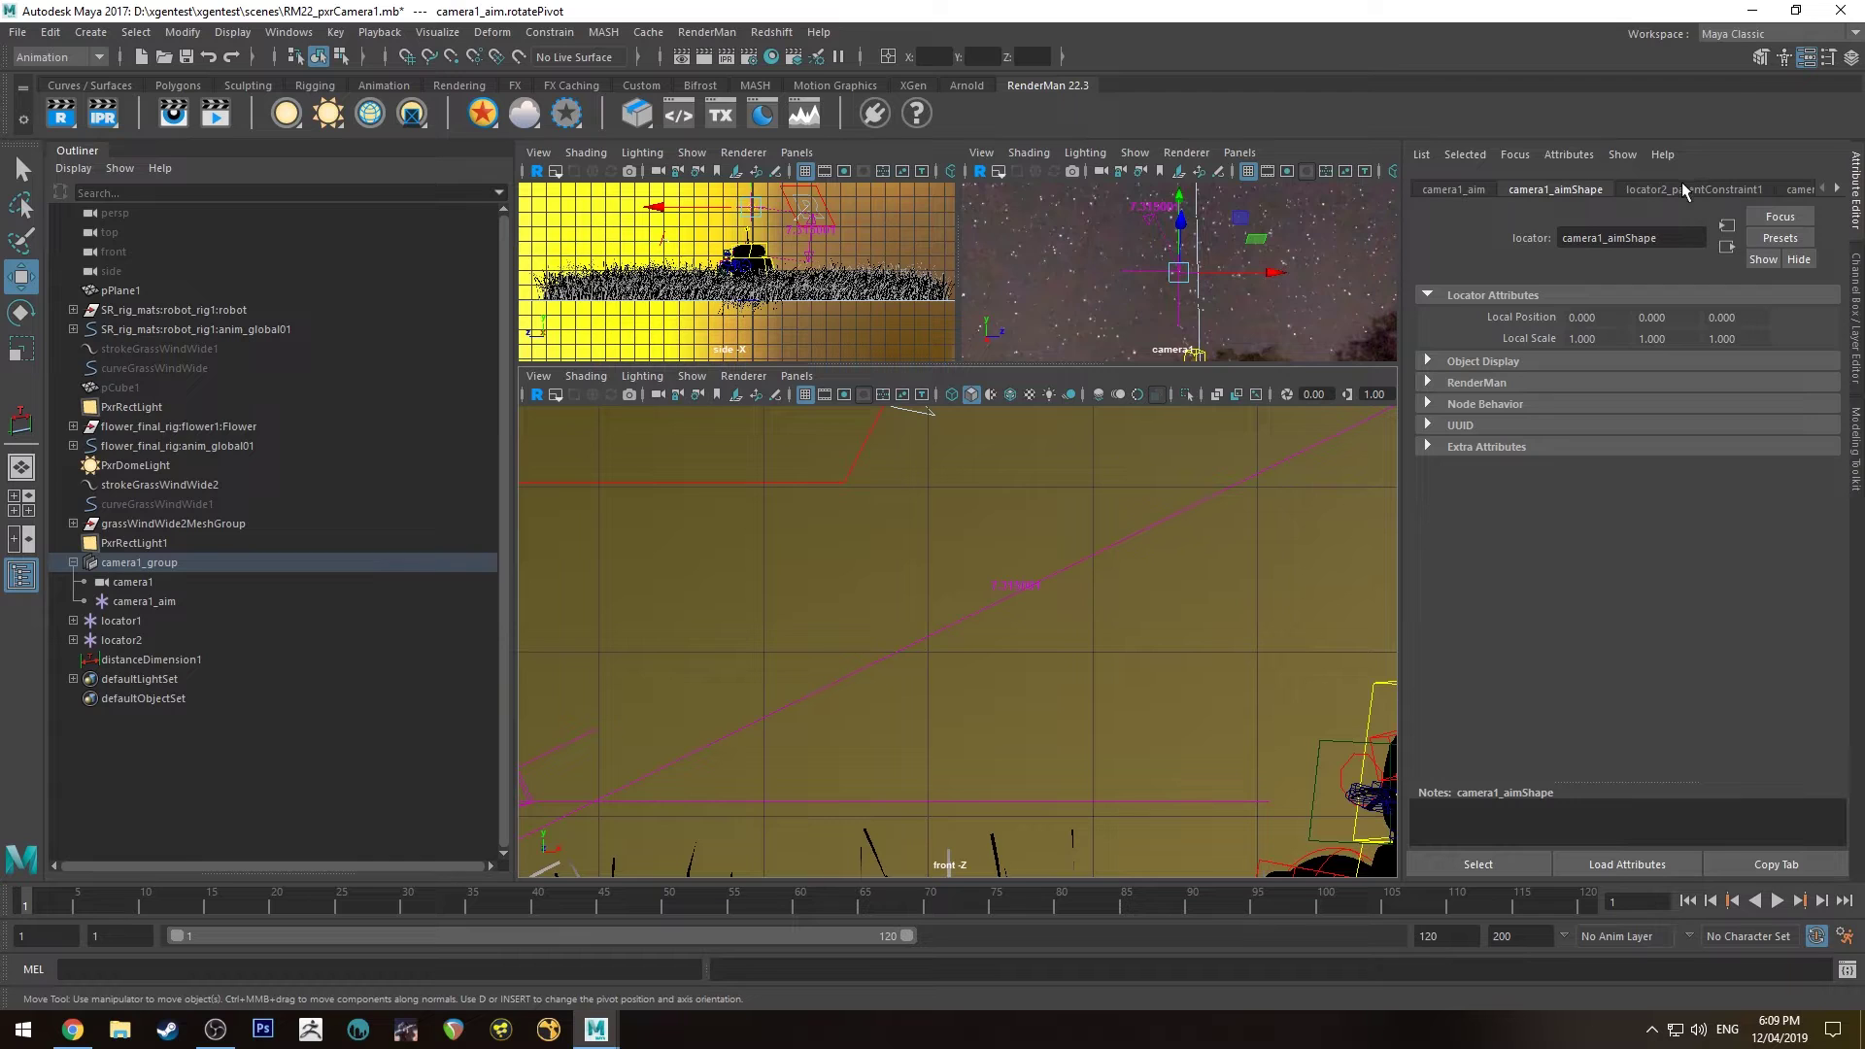
left_click(1800, 190)
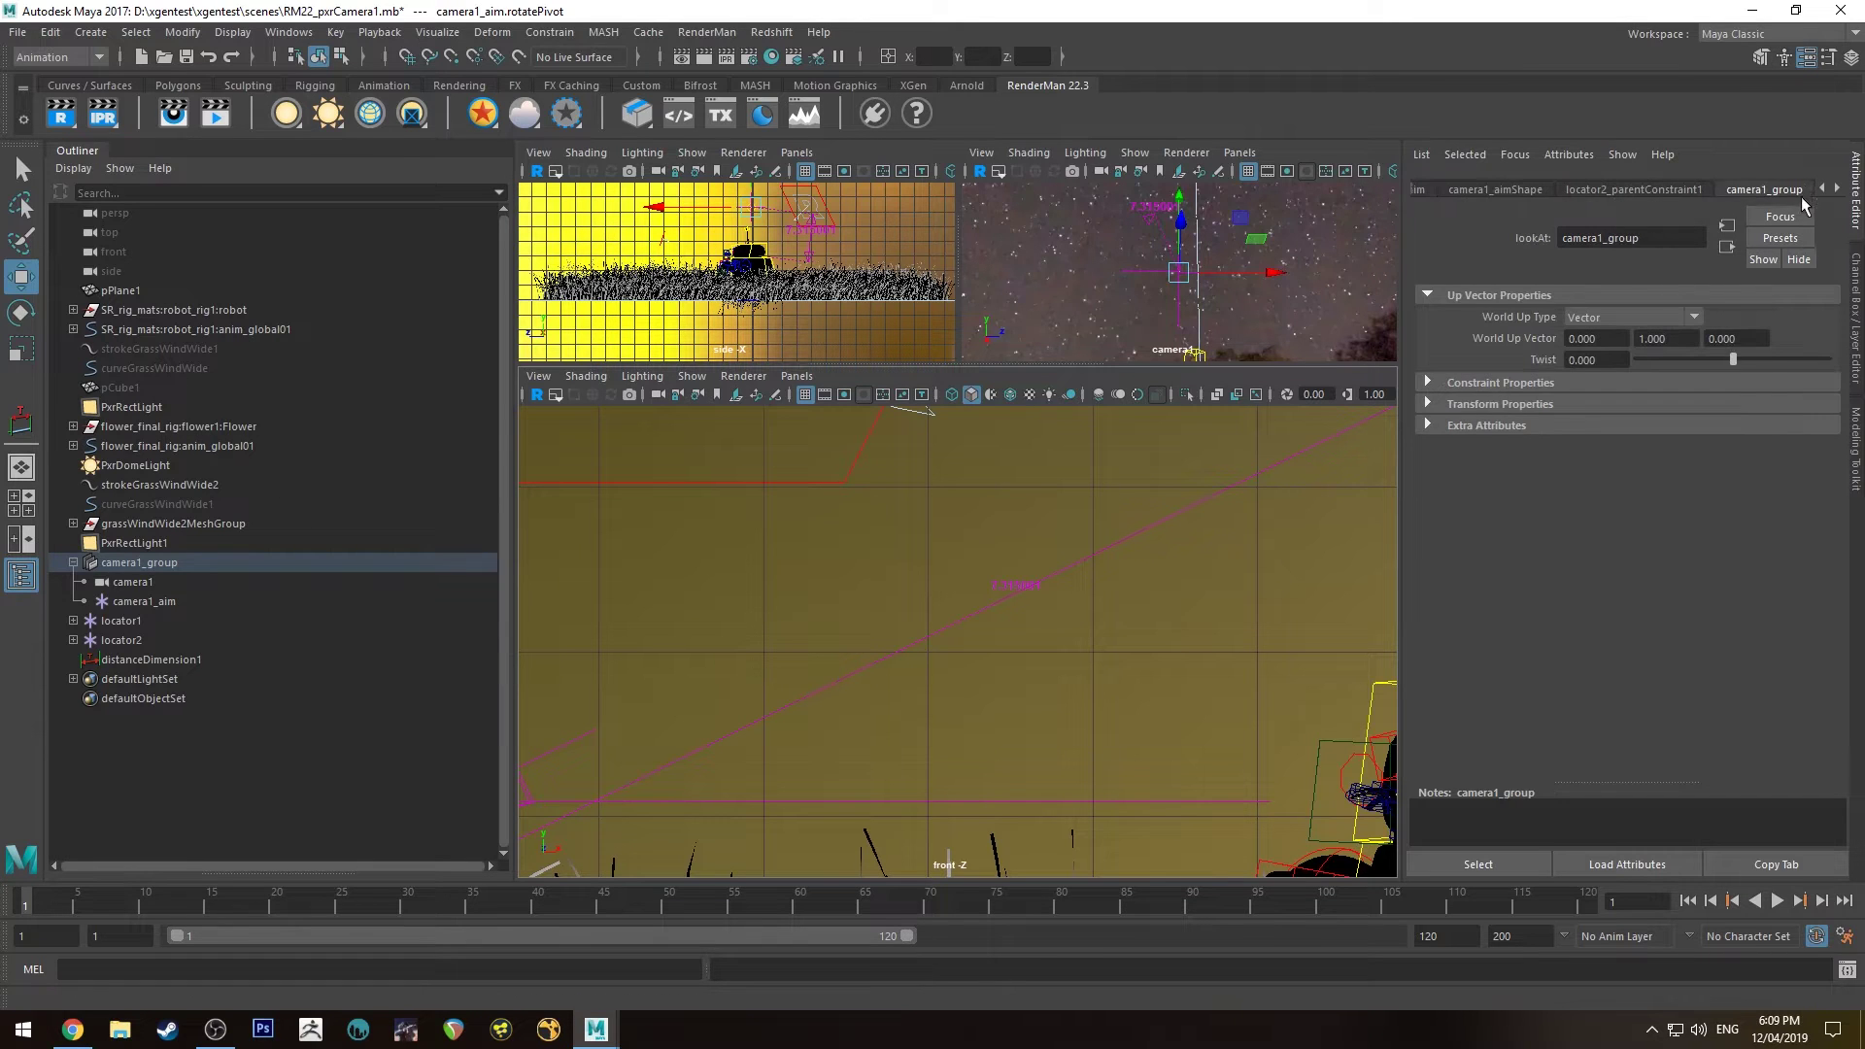
left_click(159, 584)
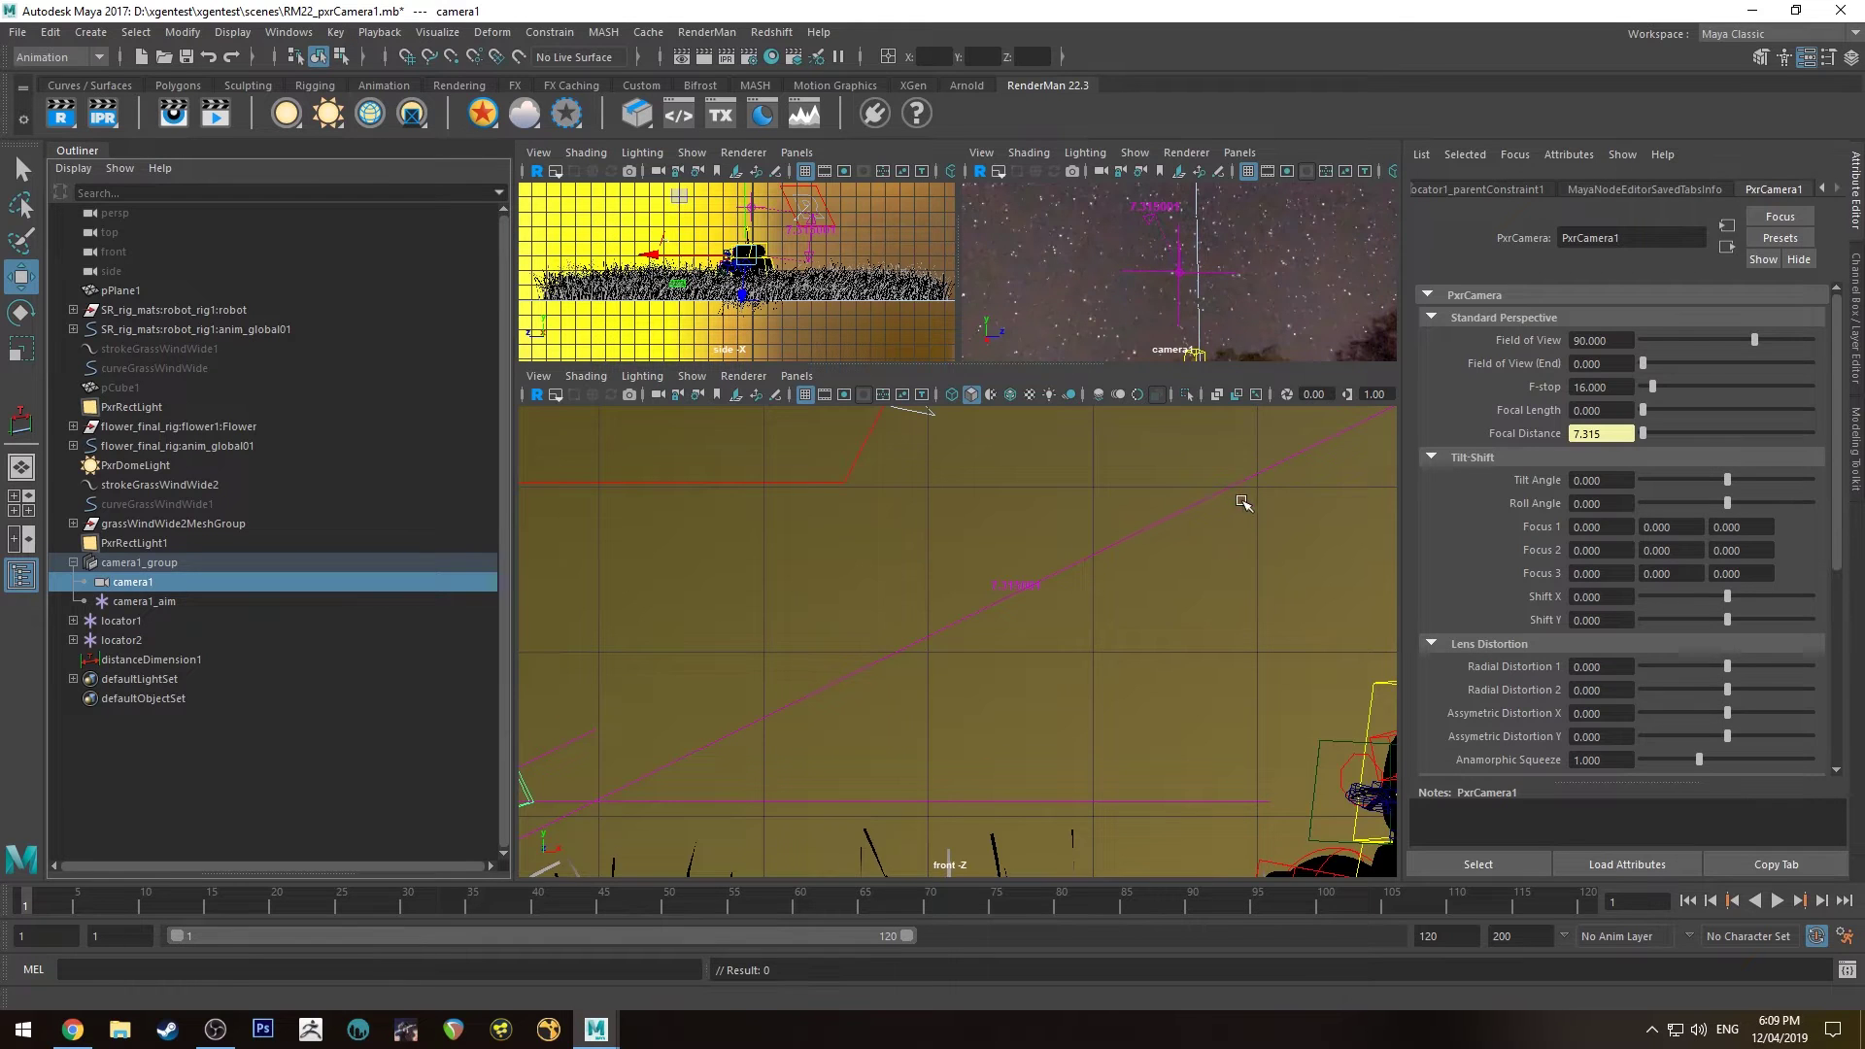
Lower camera1_aim back to the level of the robot's head in the front view
scroll(1238, 500, "down", 5)
left_click(1191, 487)
left_click_drag(1191, 422, 1180, 623)
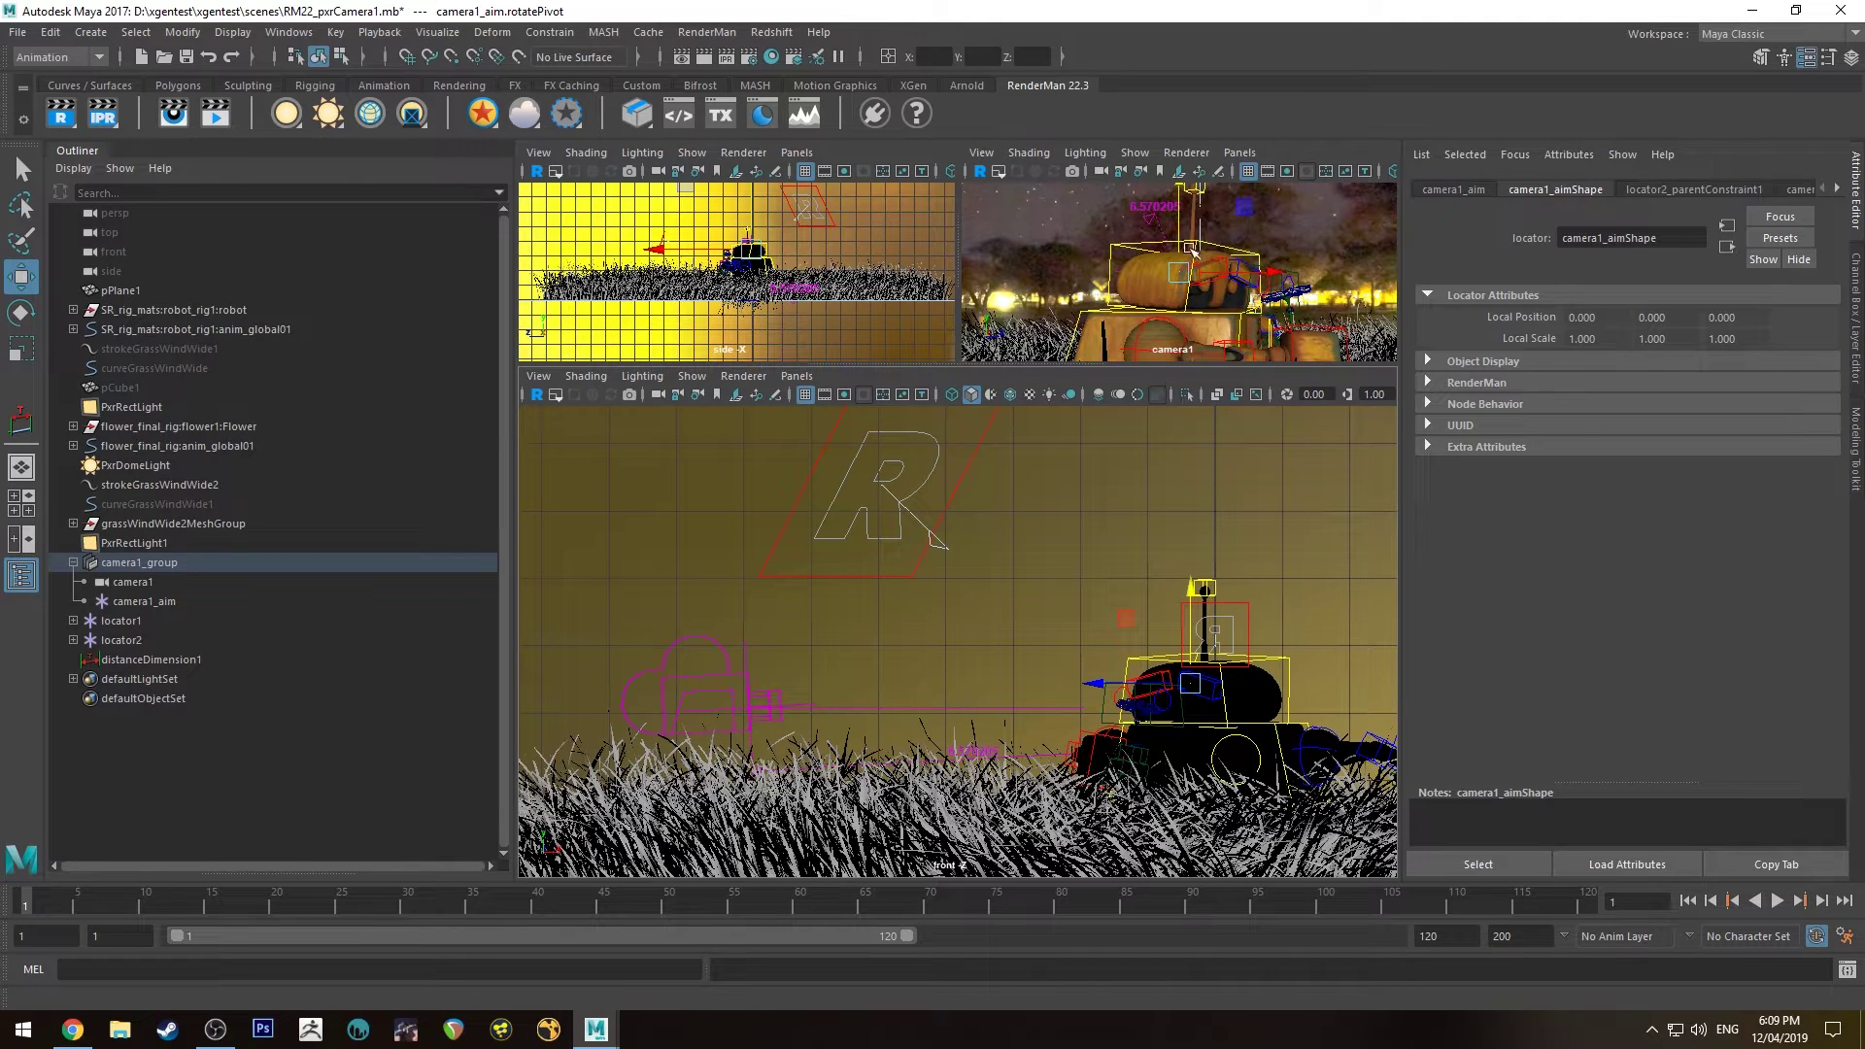
Change the side view to the perspective view and maximize it
left_click(797, 154)
mouse_move(820, 172)
left_click(1068, 191)
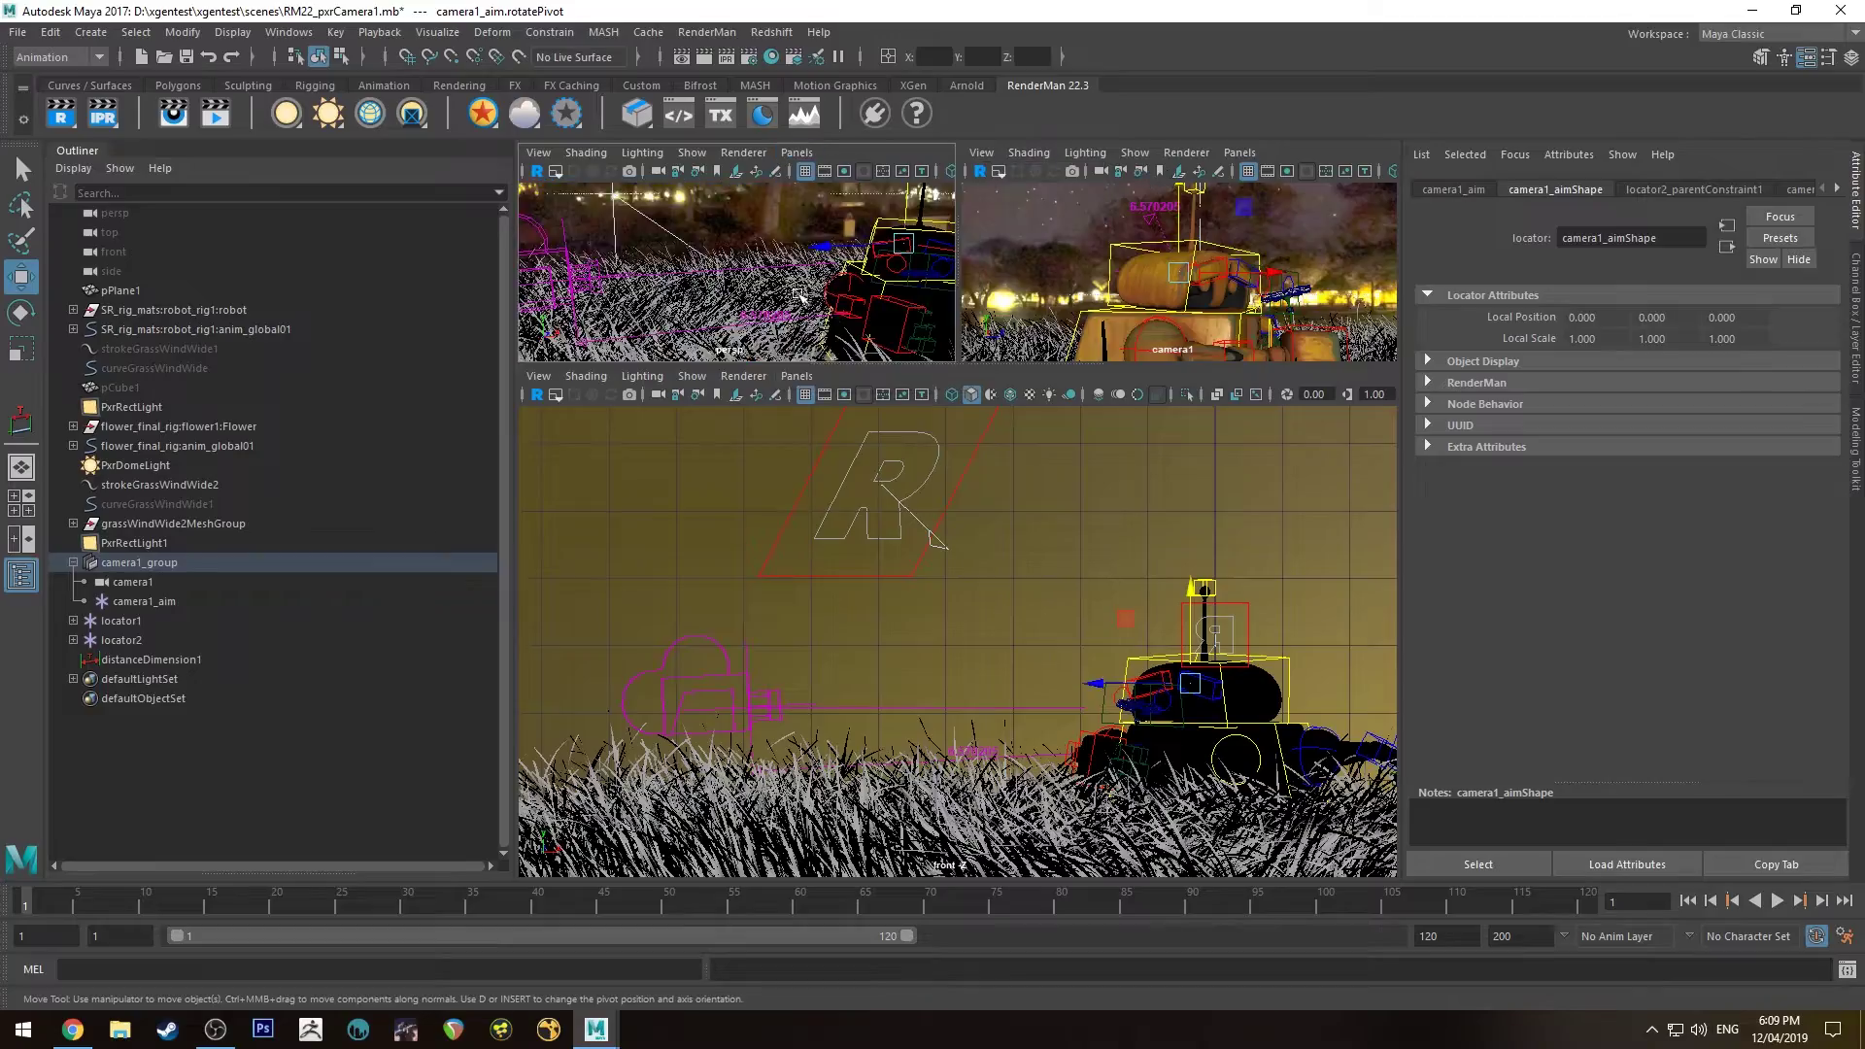
key("space")
Move camera1_aim in the perspective view to the flower in the robot's hand
left_click_drag(821, 287, 923, 529, "alt")
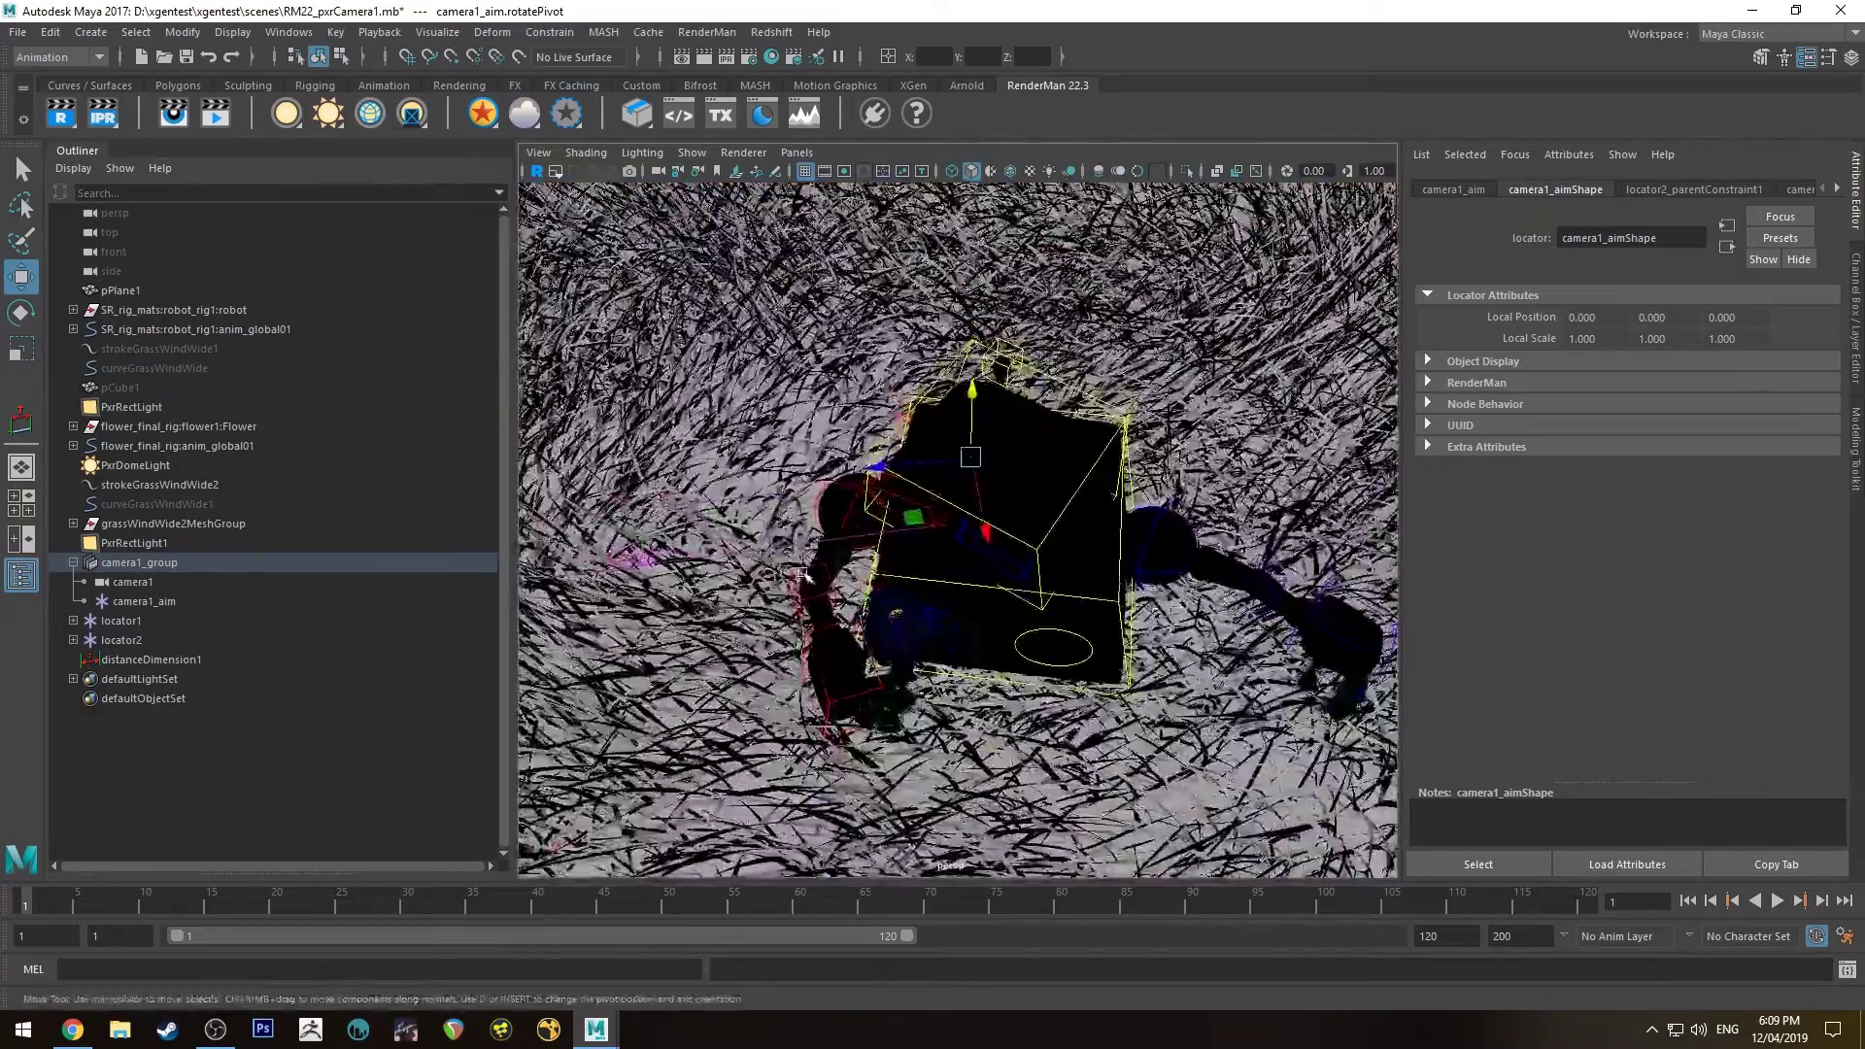
right_click_drag(923, 529, 994, 552, "alt")
mouse_move(947, 507)
left_mouse_down("alt")
mouse_move(934, 490)
mouse_move(930, 527)
left_mouse_up("alt")
right_click_drag(930, 527, 930, 613, "alt")
middle_click_drag(897, 549, 947, 690, "alt")
left_click_drag(947, 689, 836, 743, "alt")
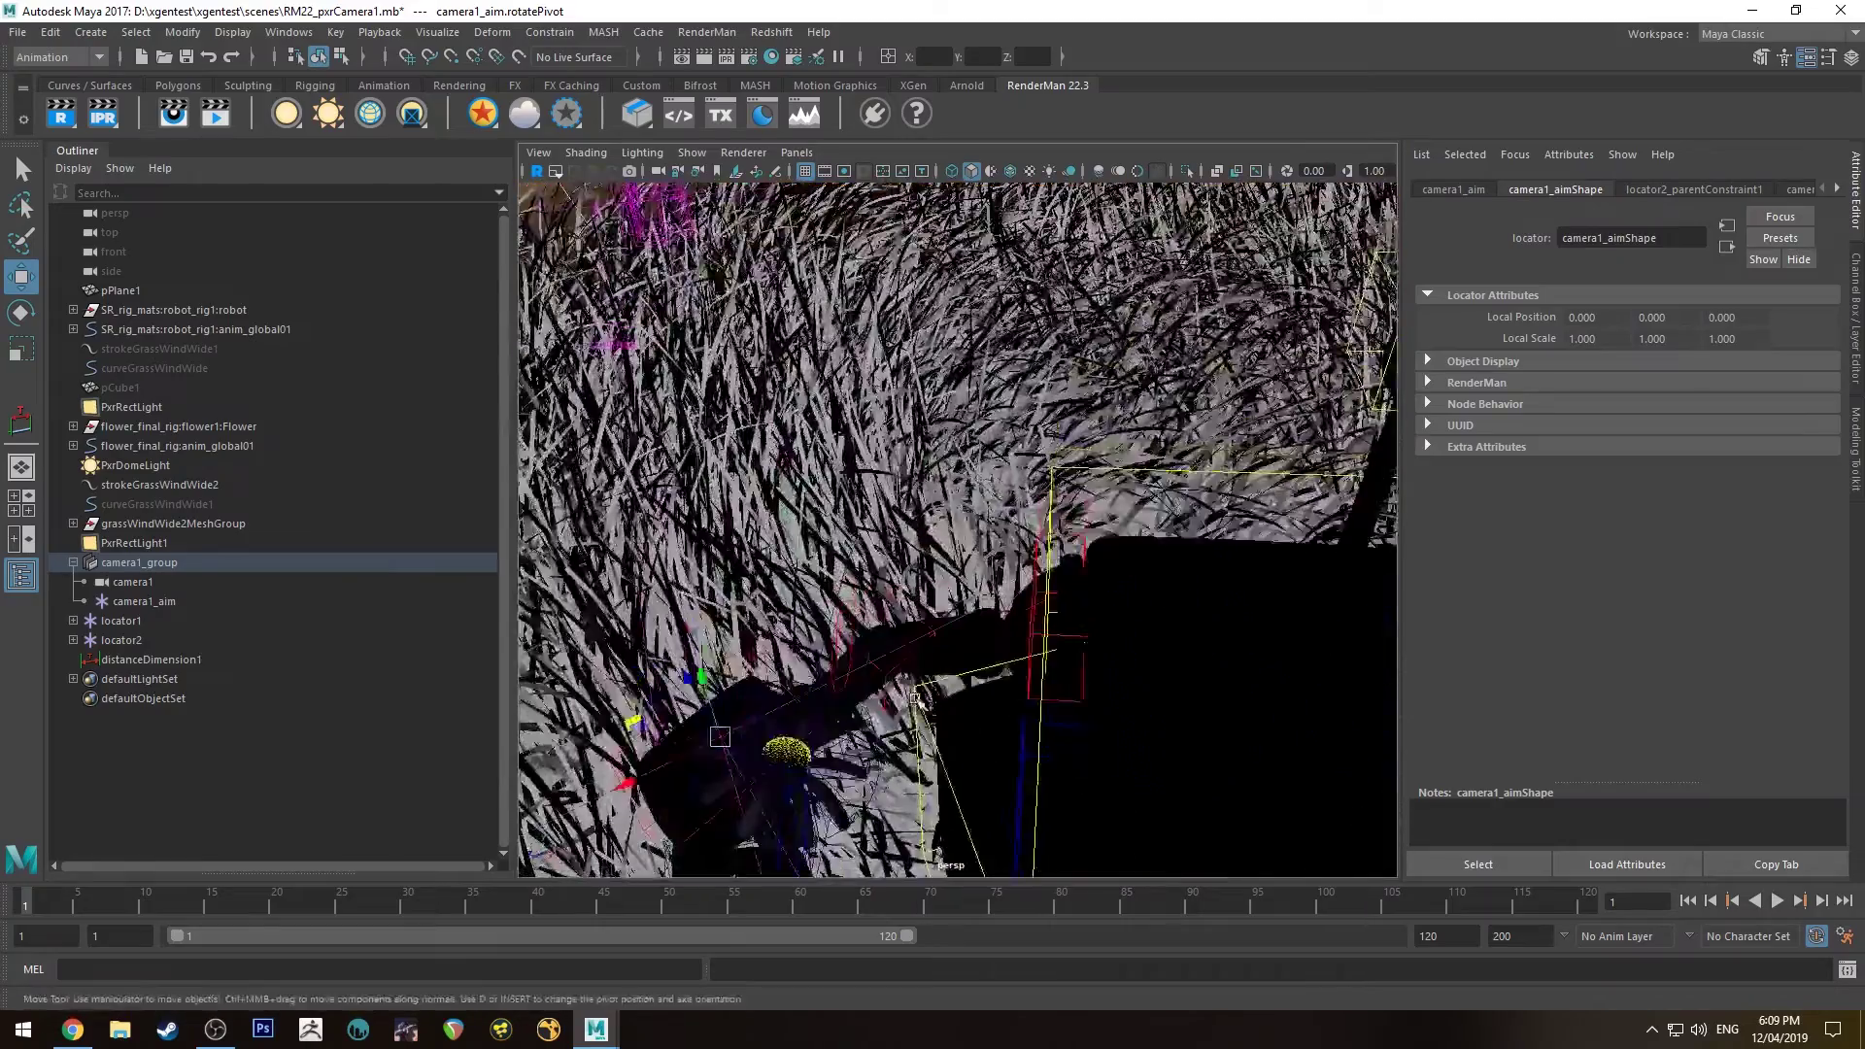
middle_click_drag(806, 748, 961, 599, "alt")
left_click_drag(963, 600, 850, 454, "alt")
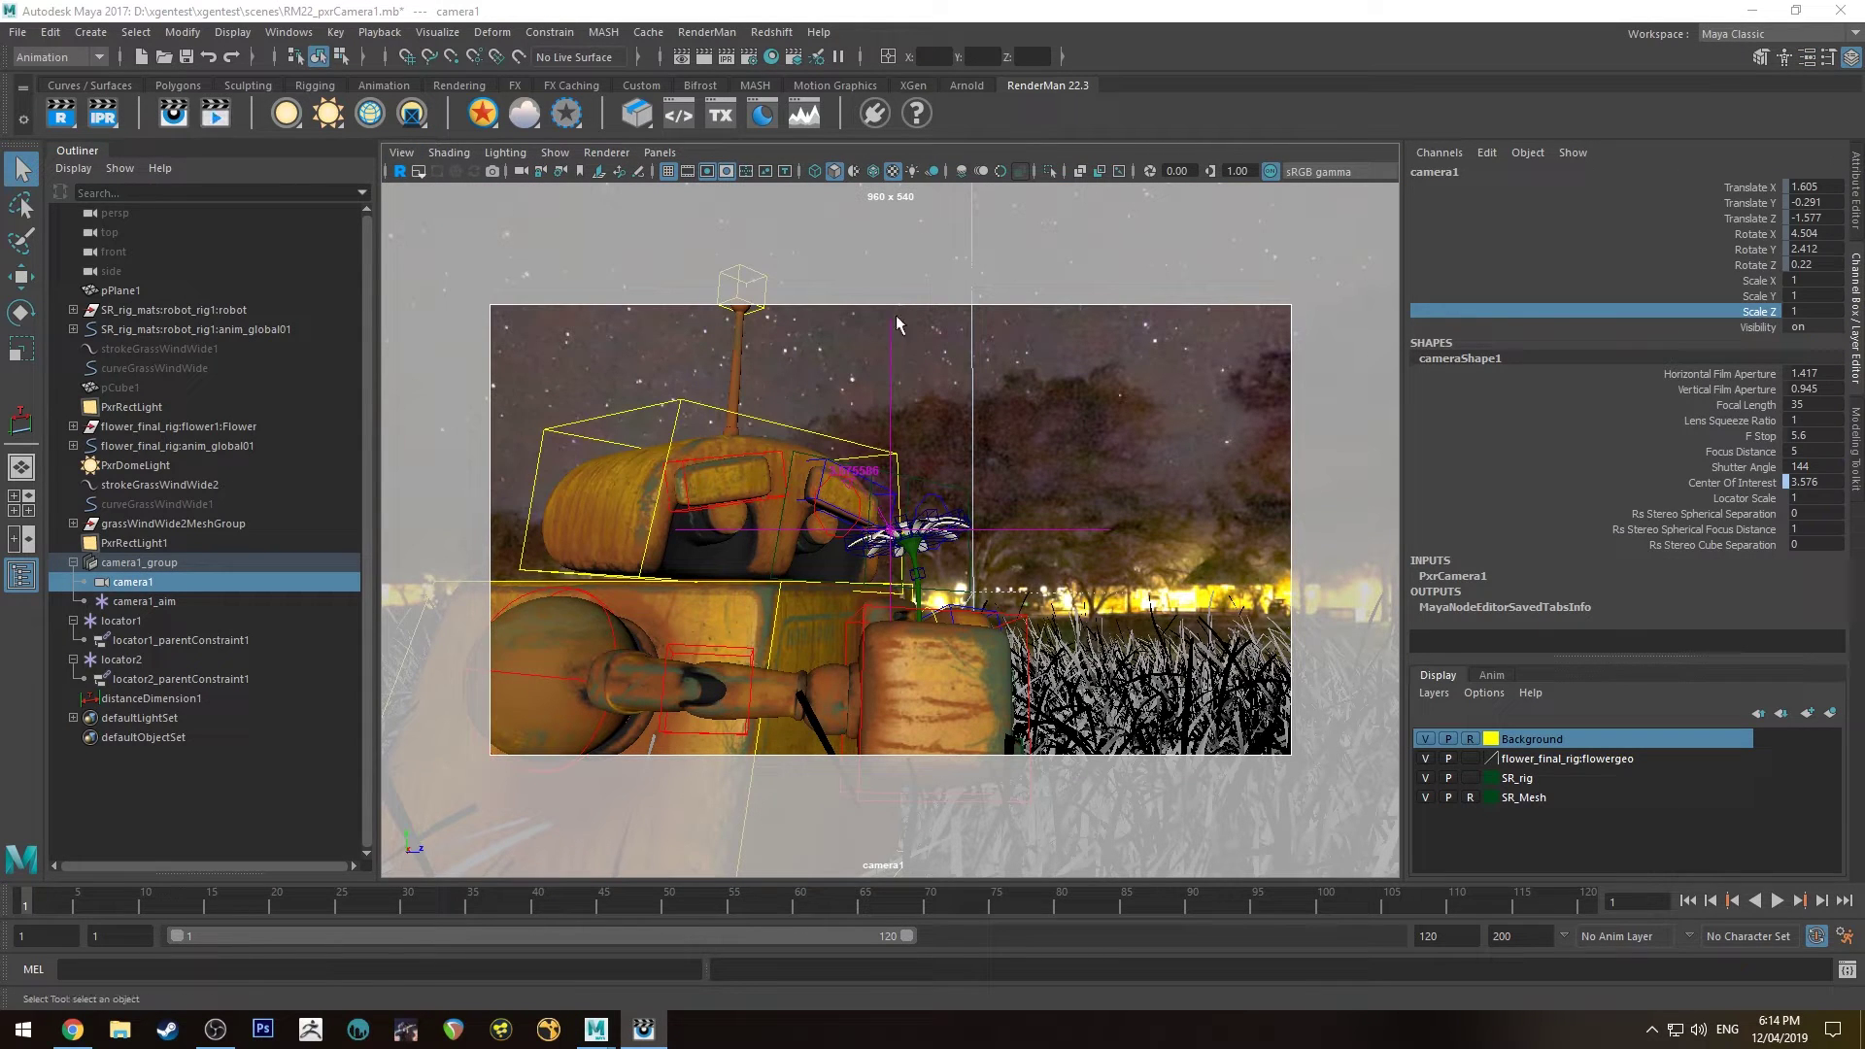
Show PxrCamera1's attributes for camera1 and start an interactive IPR render
left_click(141, 577)
left_click(1853, 177)
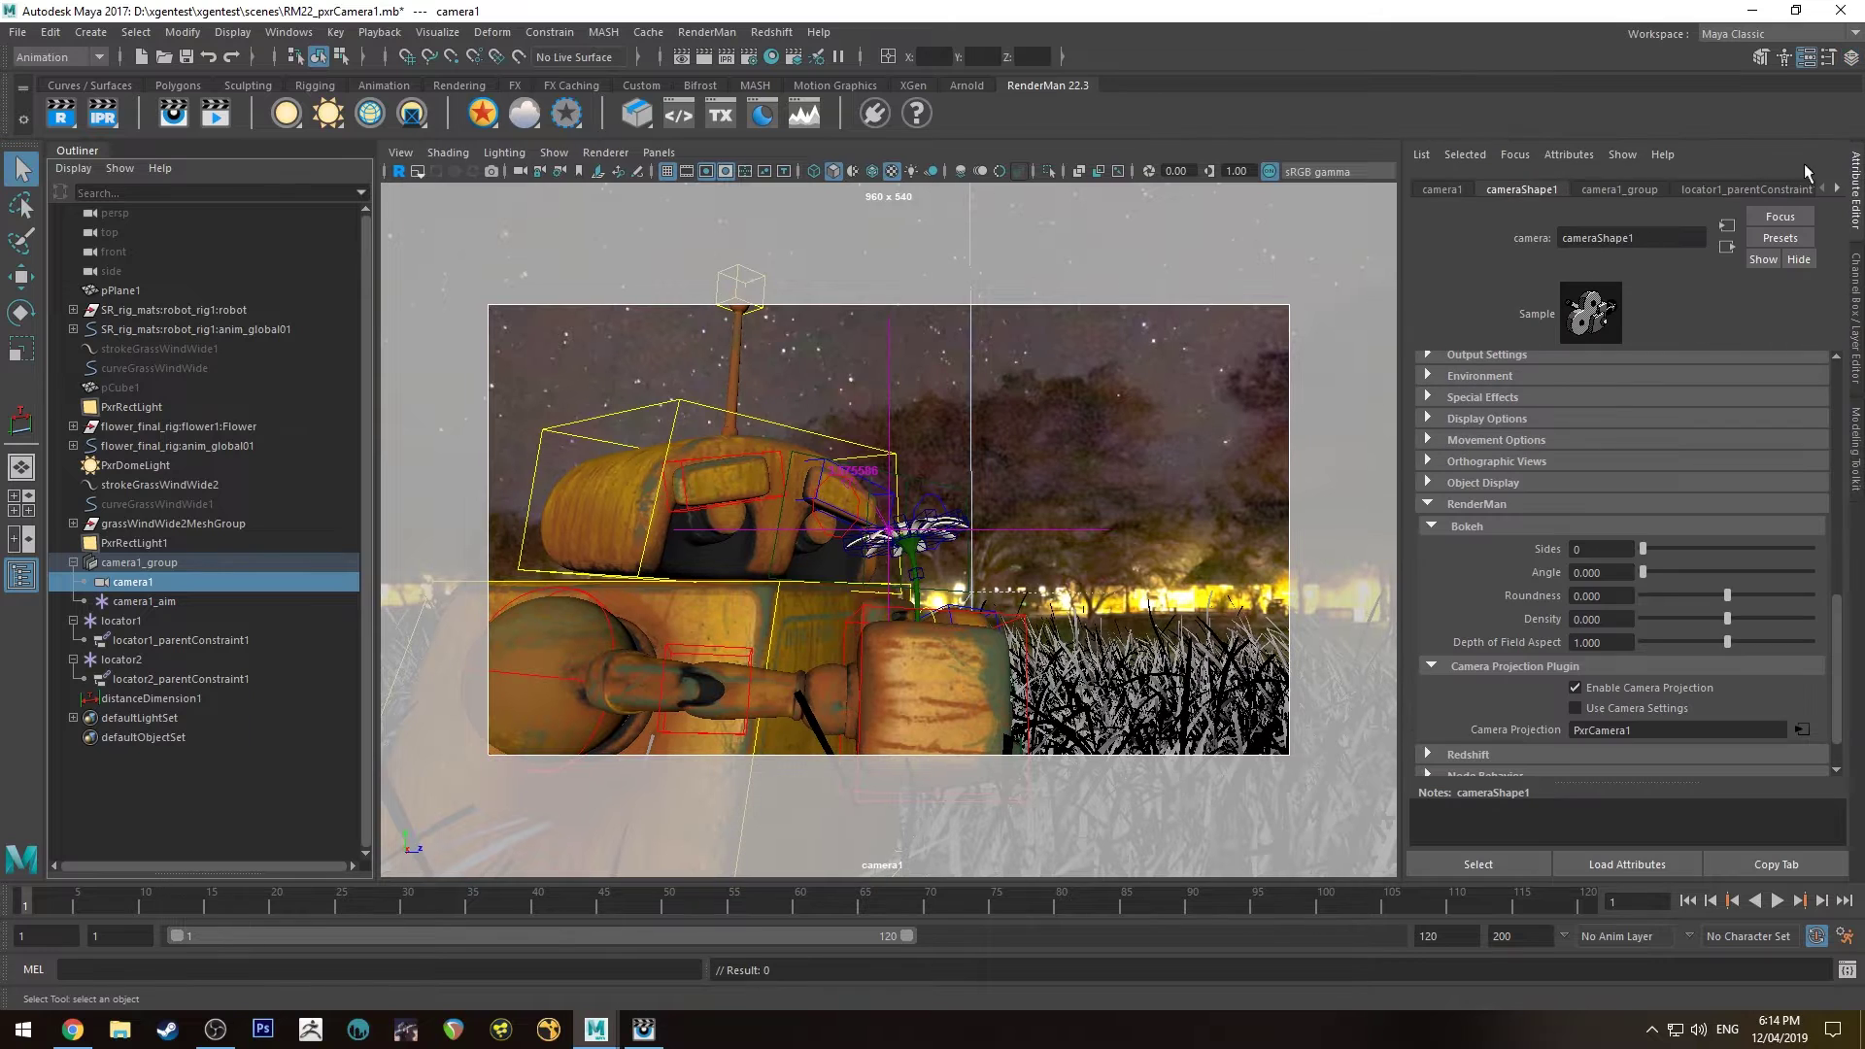
left_click(1837, 189)
left_click(1836, 189)
left_click(1836, 188)
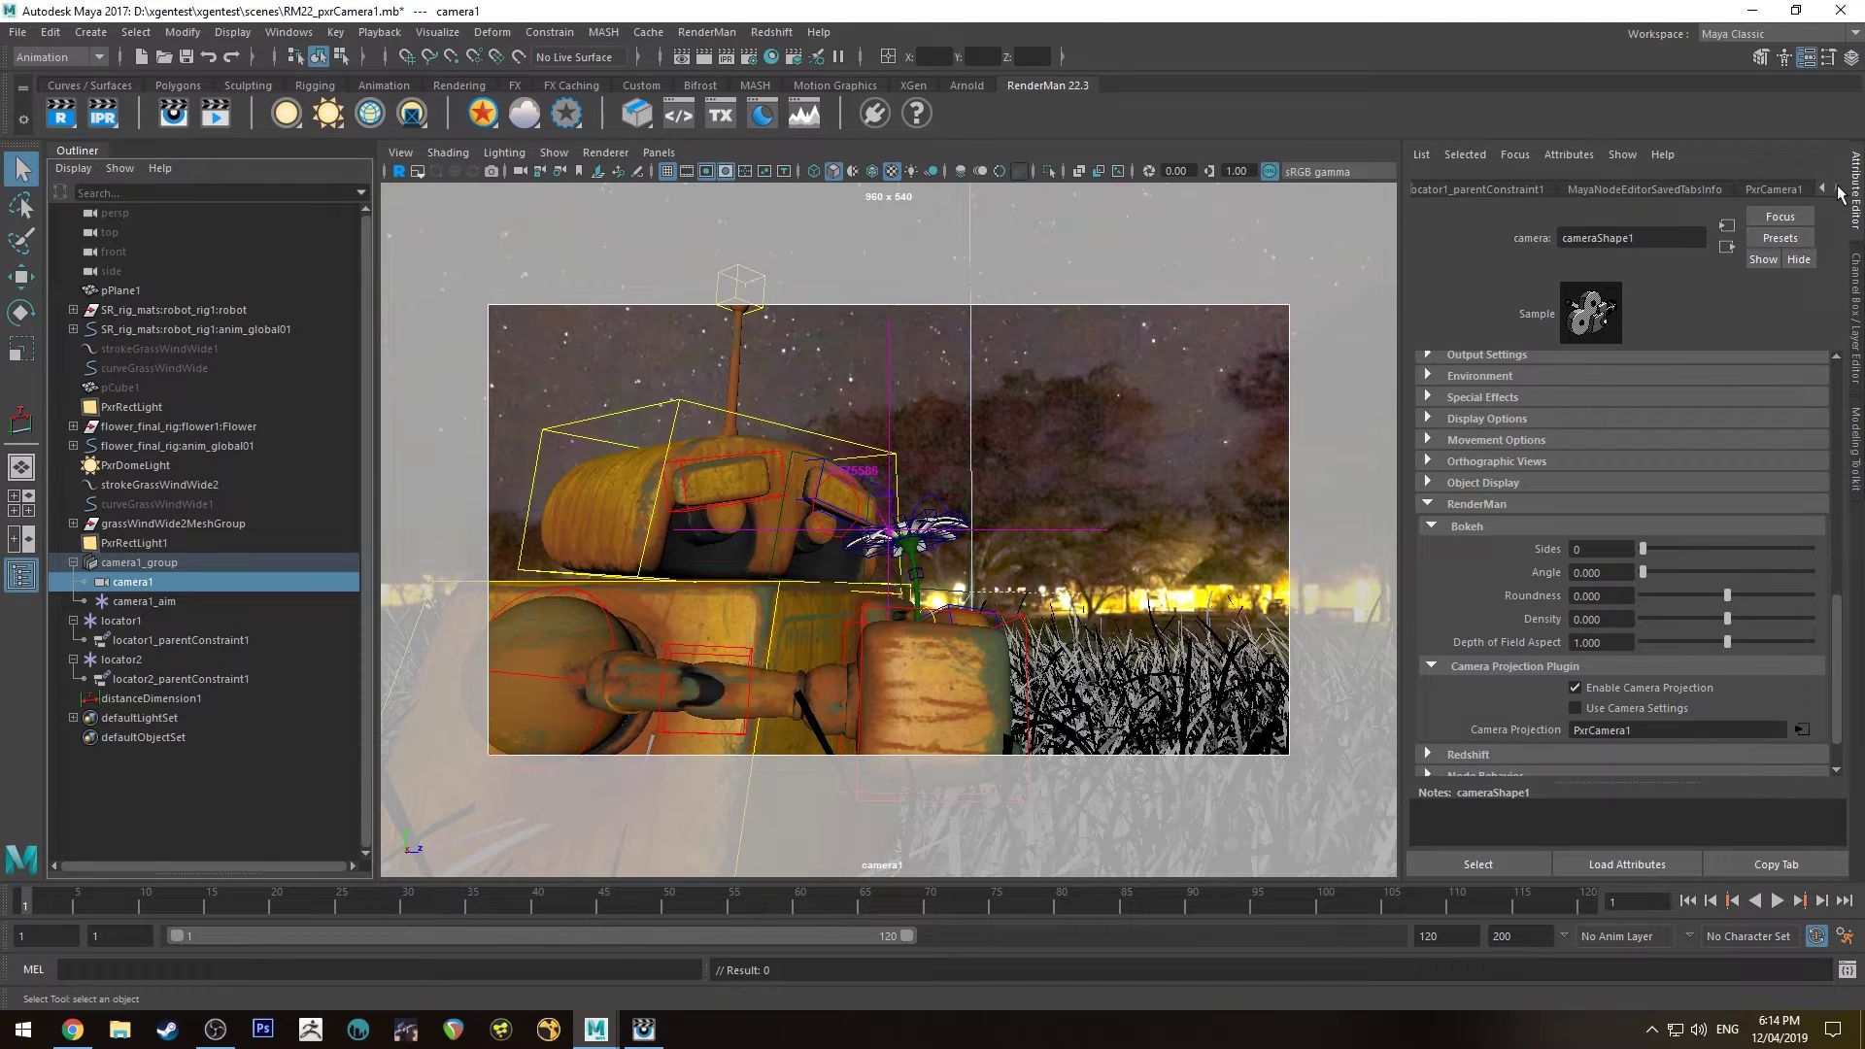
left_click(1760, 185)
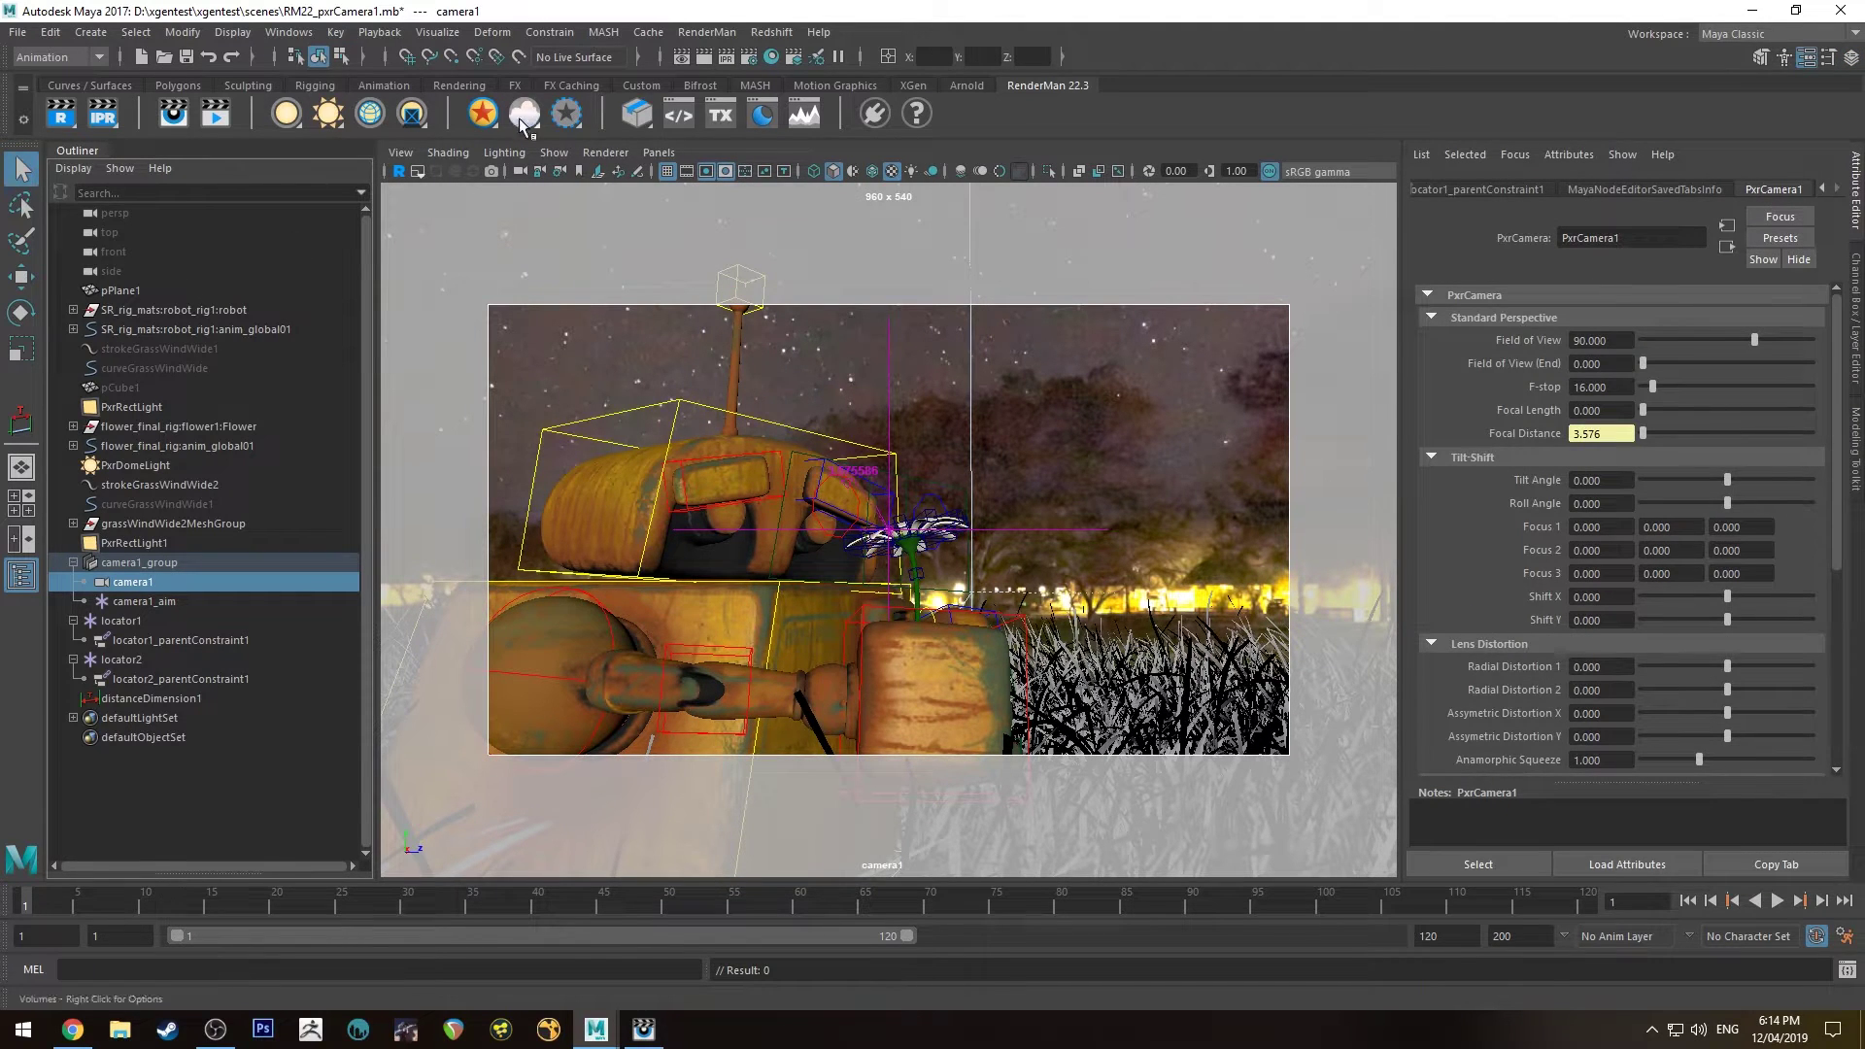
left_click(118, 119)
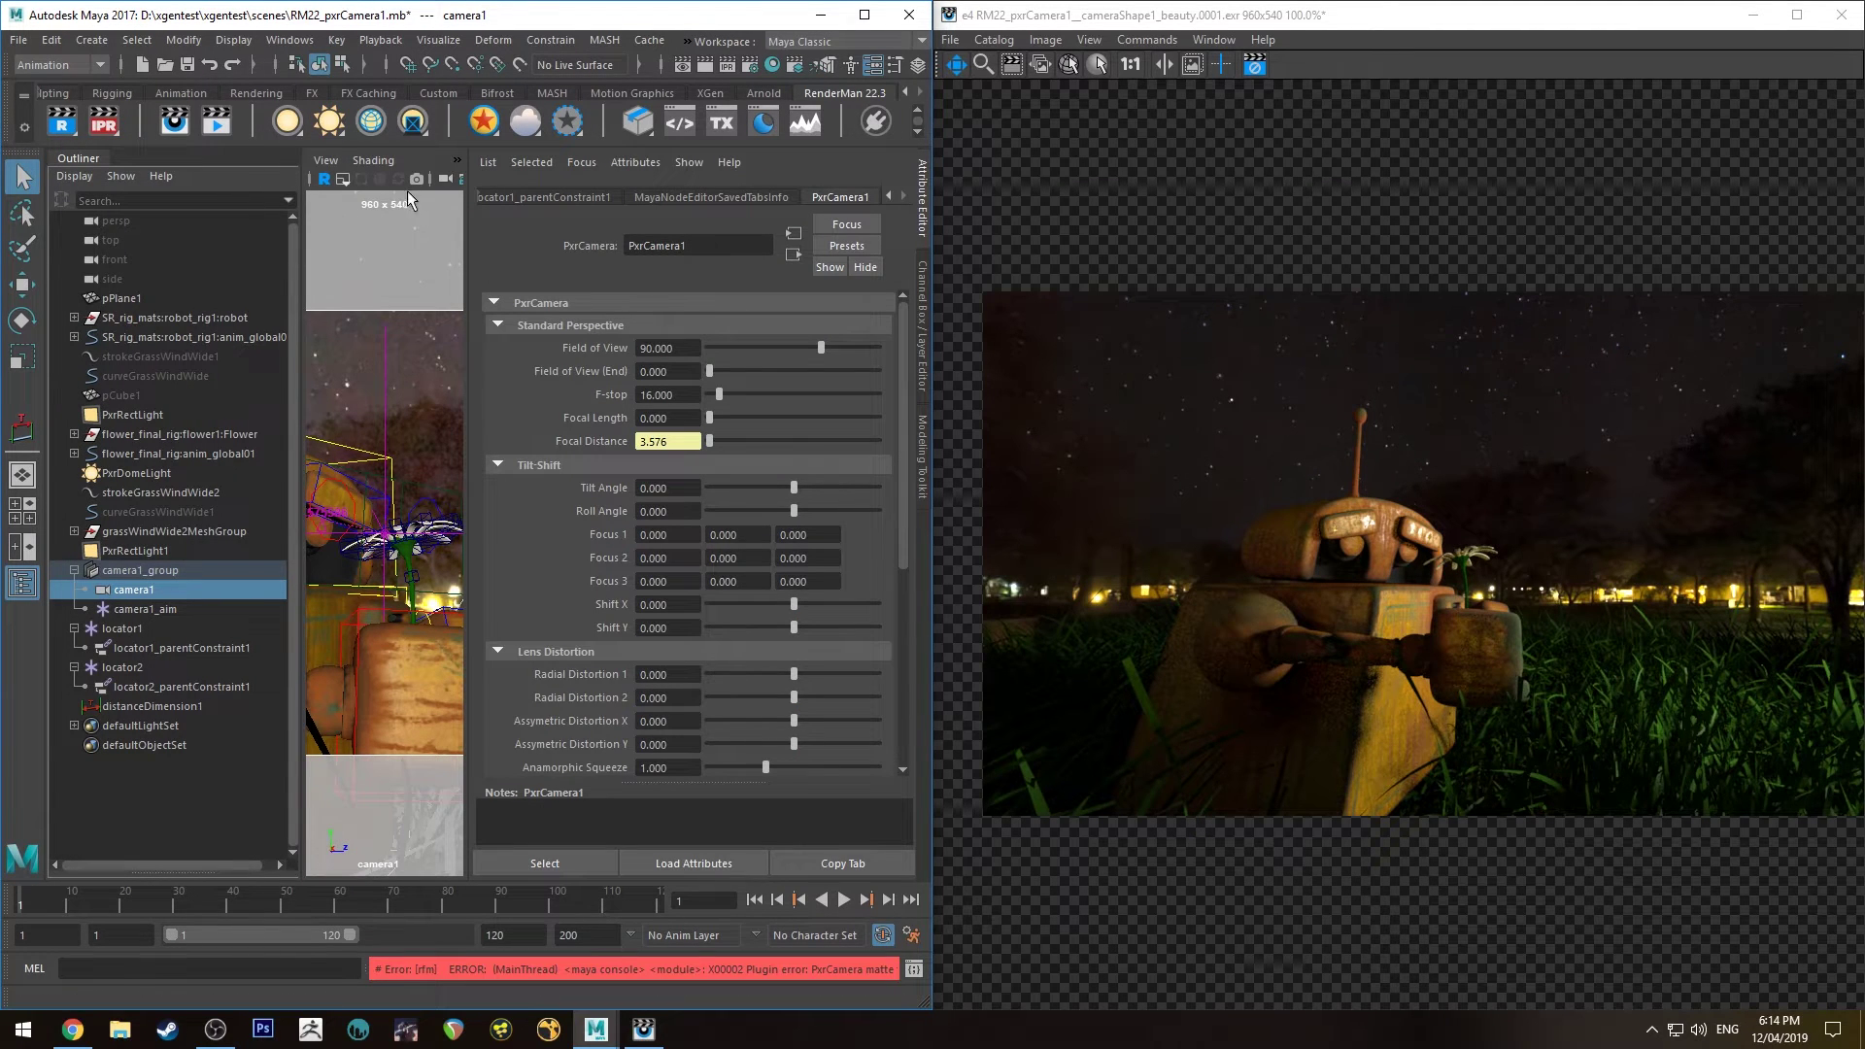
left_click(922, 200)
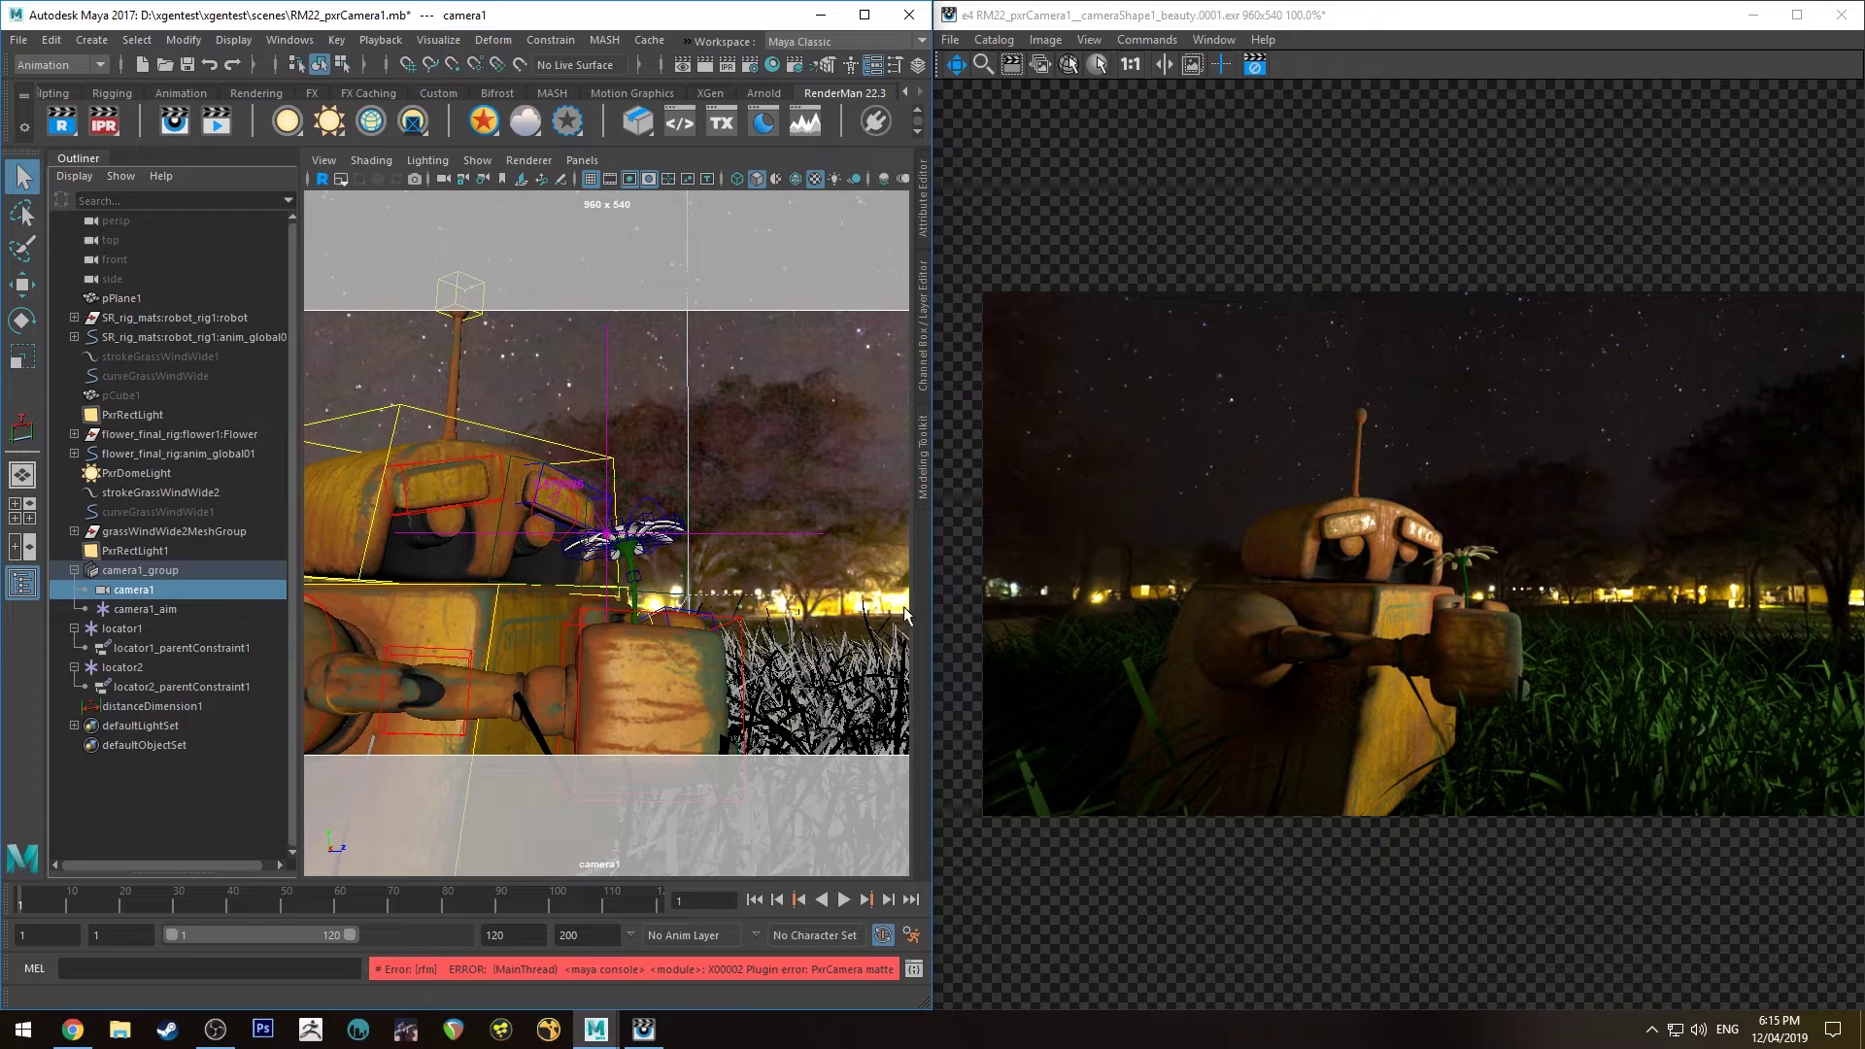
left_click(918, 189)
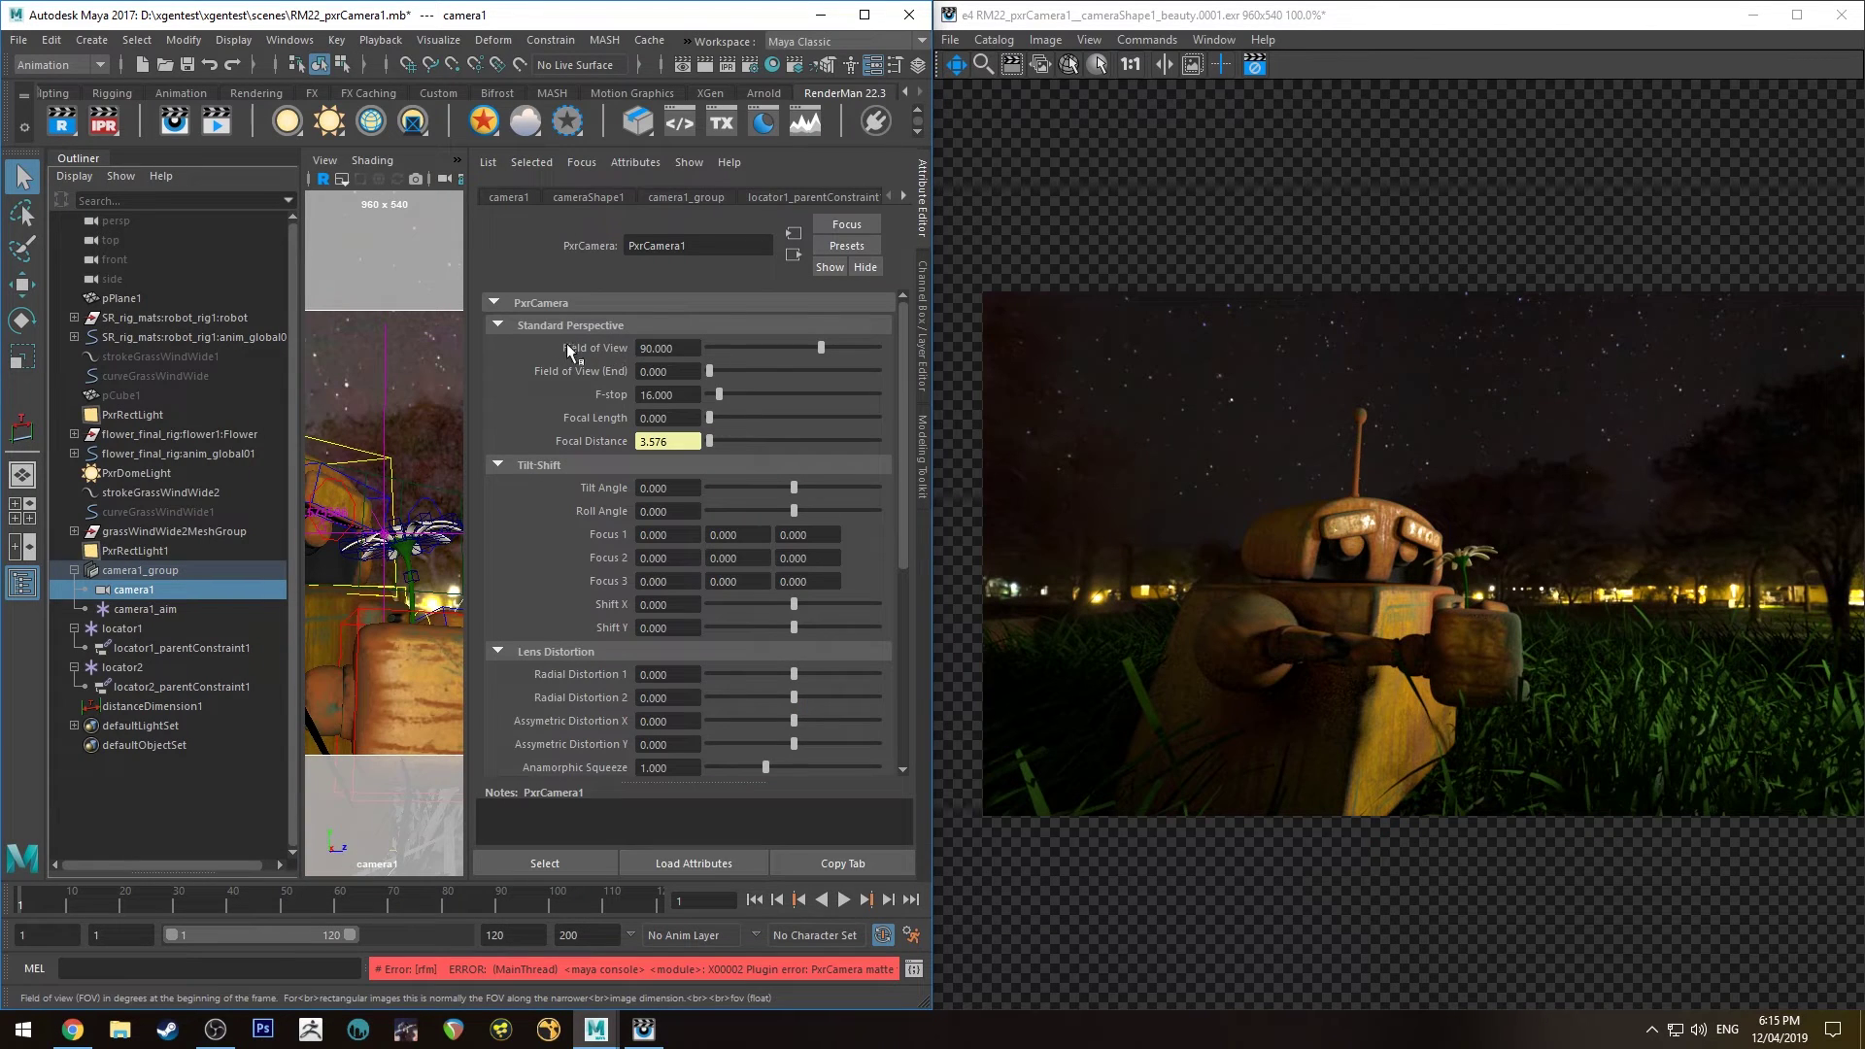
Test PxrCamera1 Field of View values of 30, 60, 90, 120 and 135 in the live render
left_click_drag(683, 349, 556, 252)
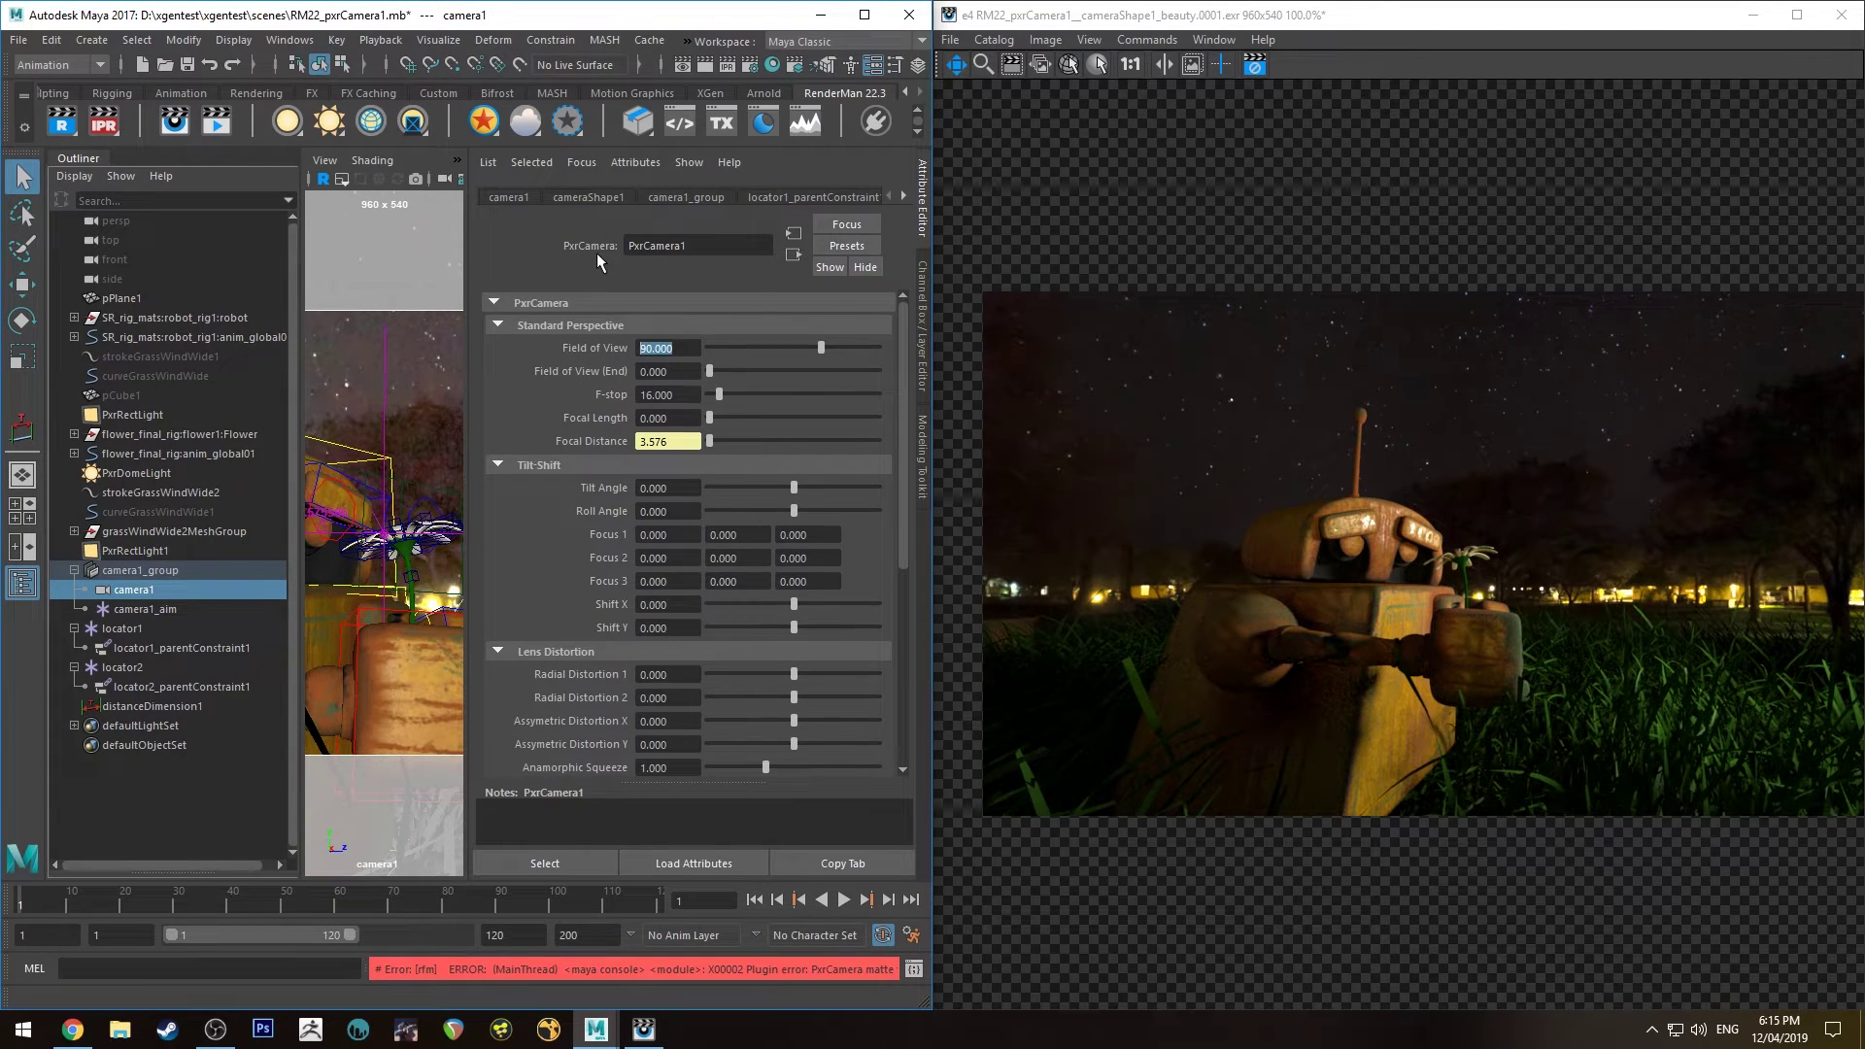
type("30")
key("Return")
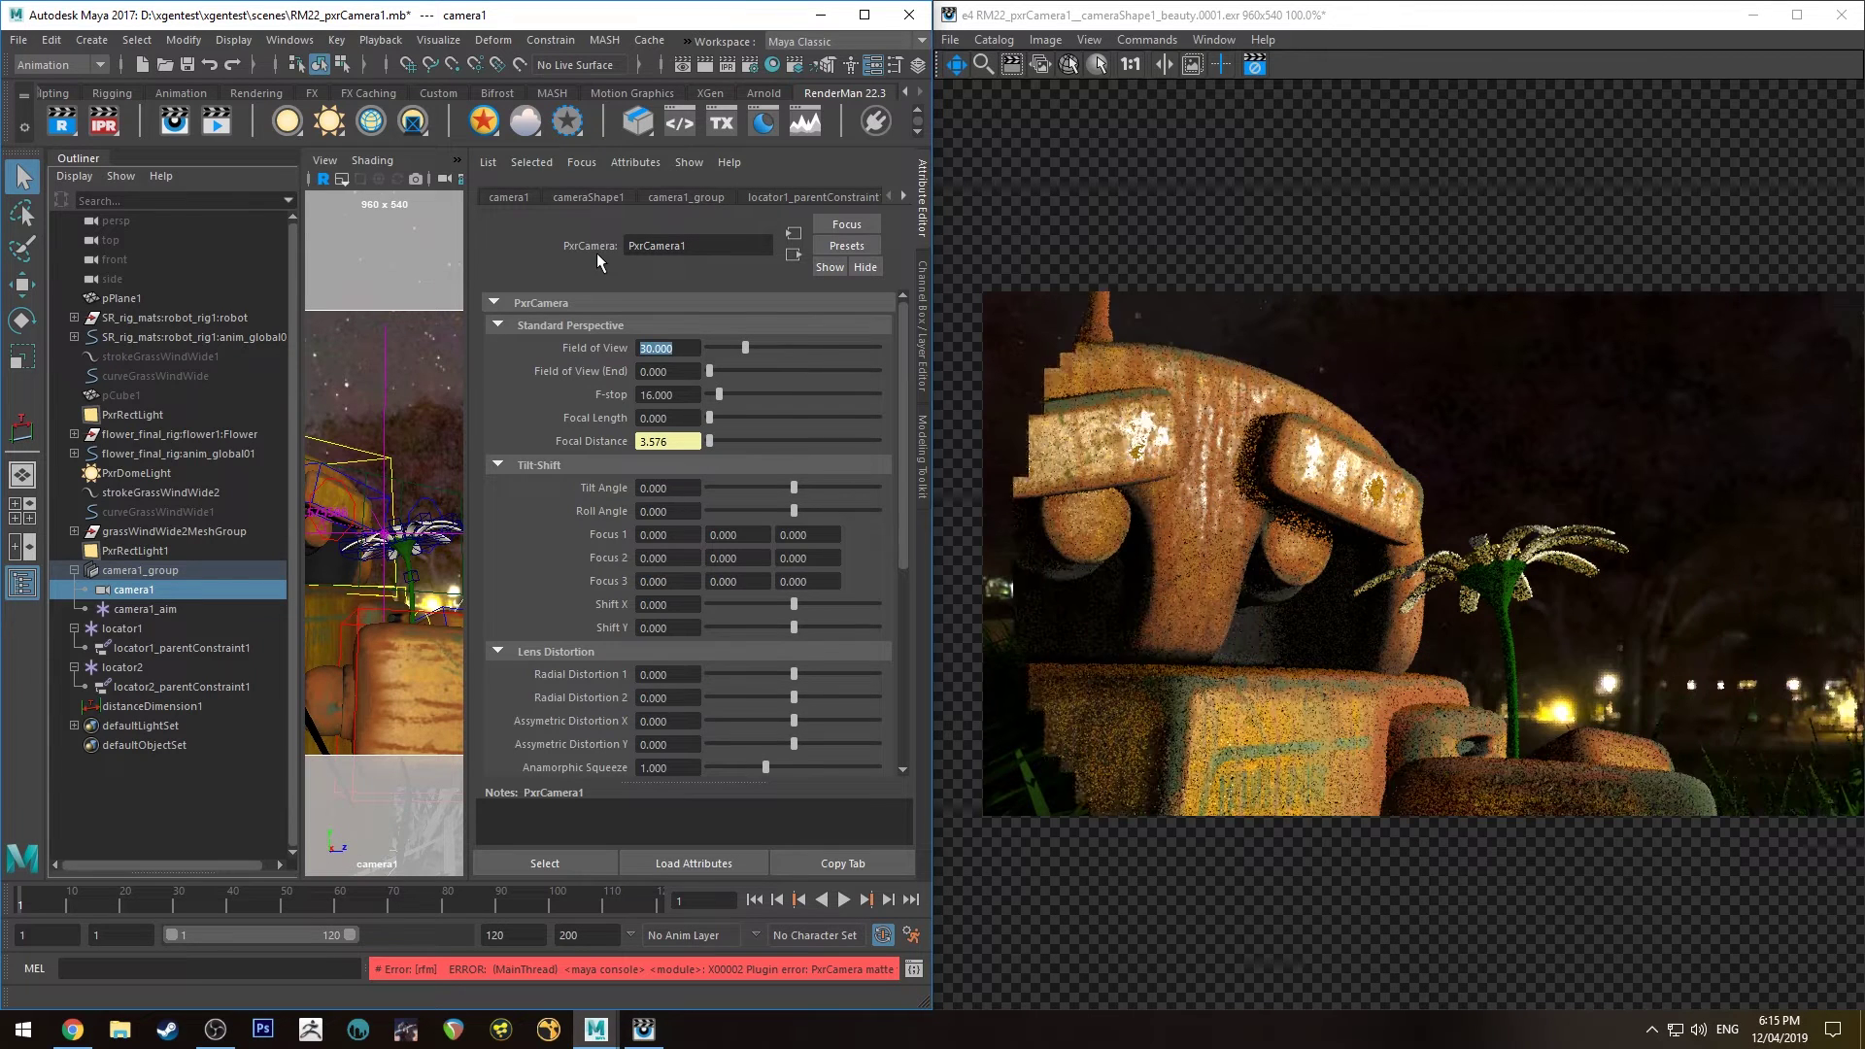
scroll(1455, 405, "down", 3)
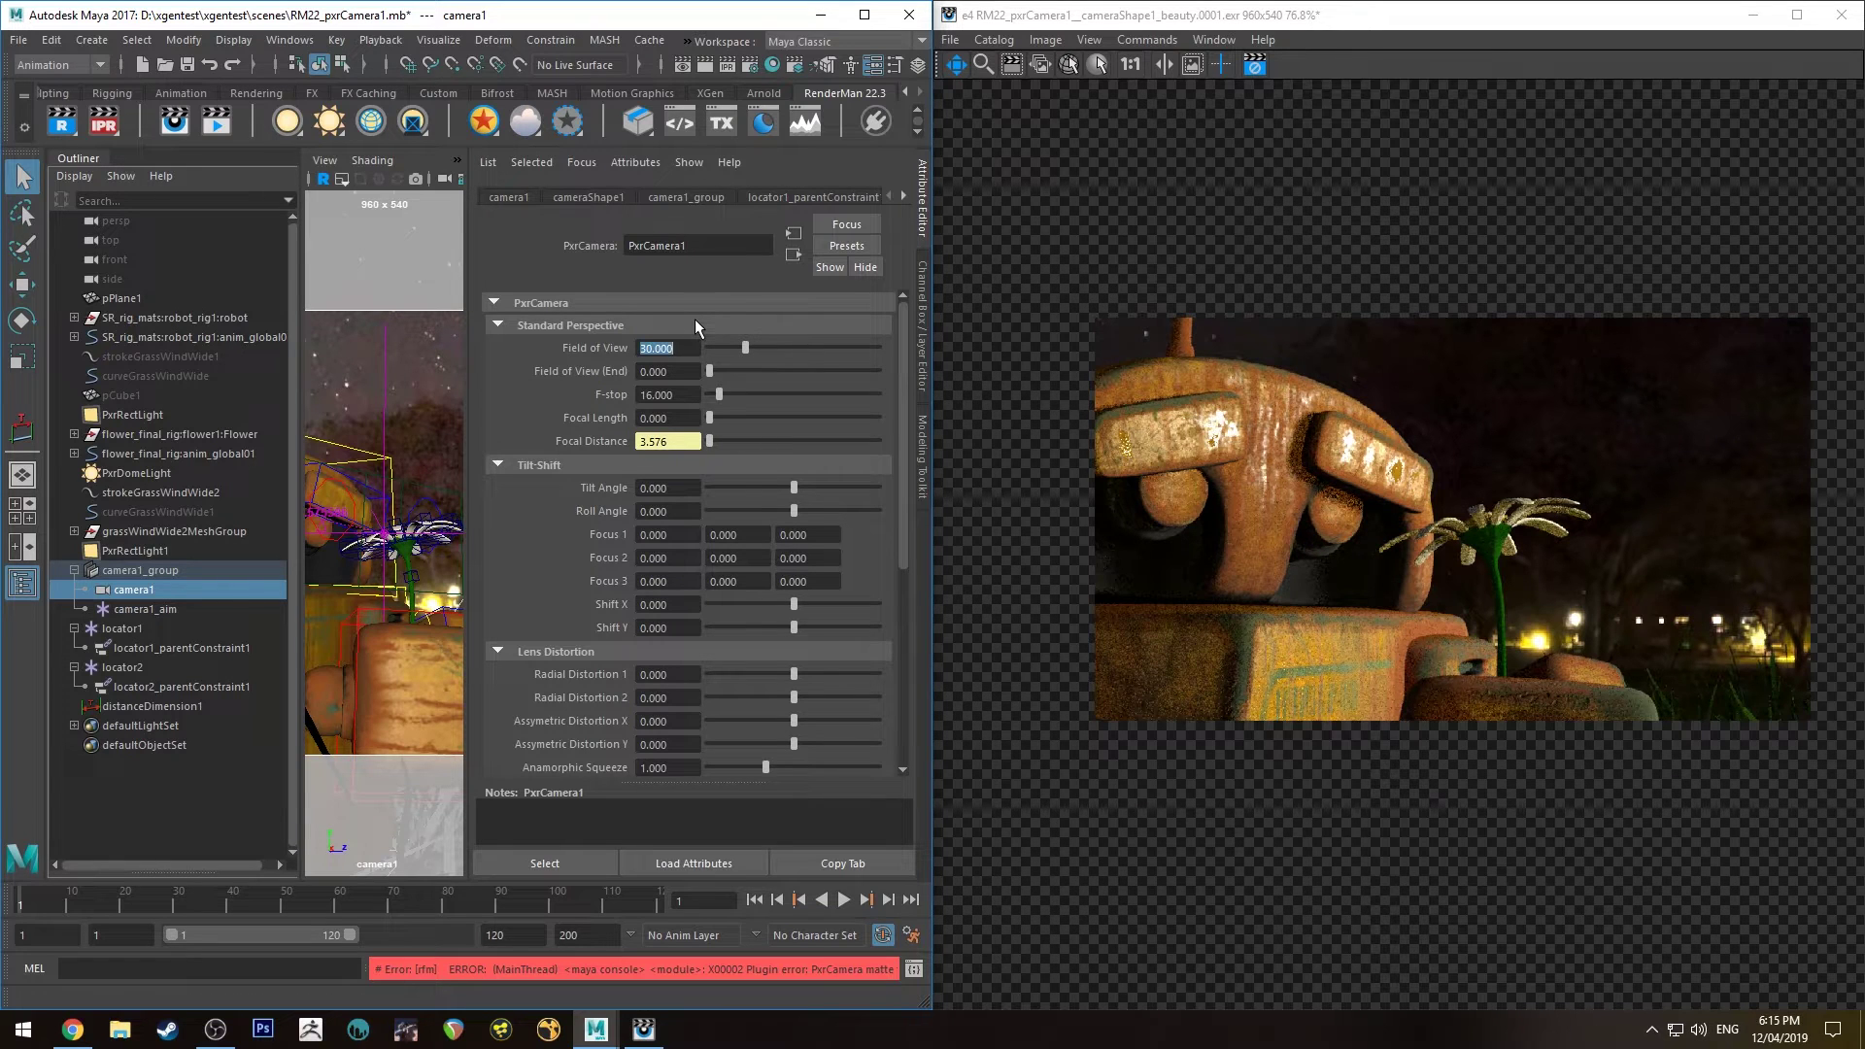
type("60")
key("Return")
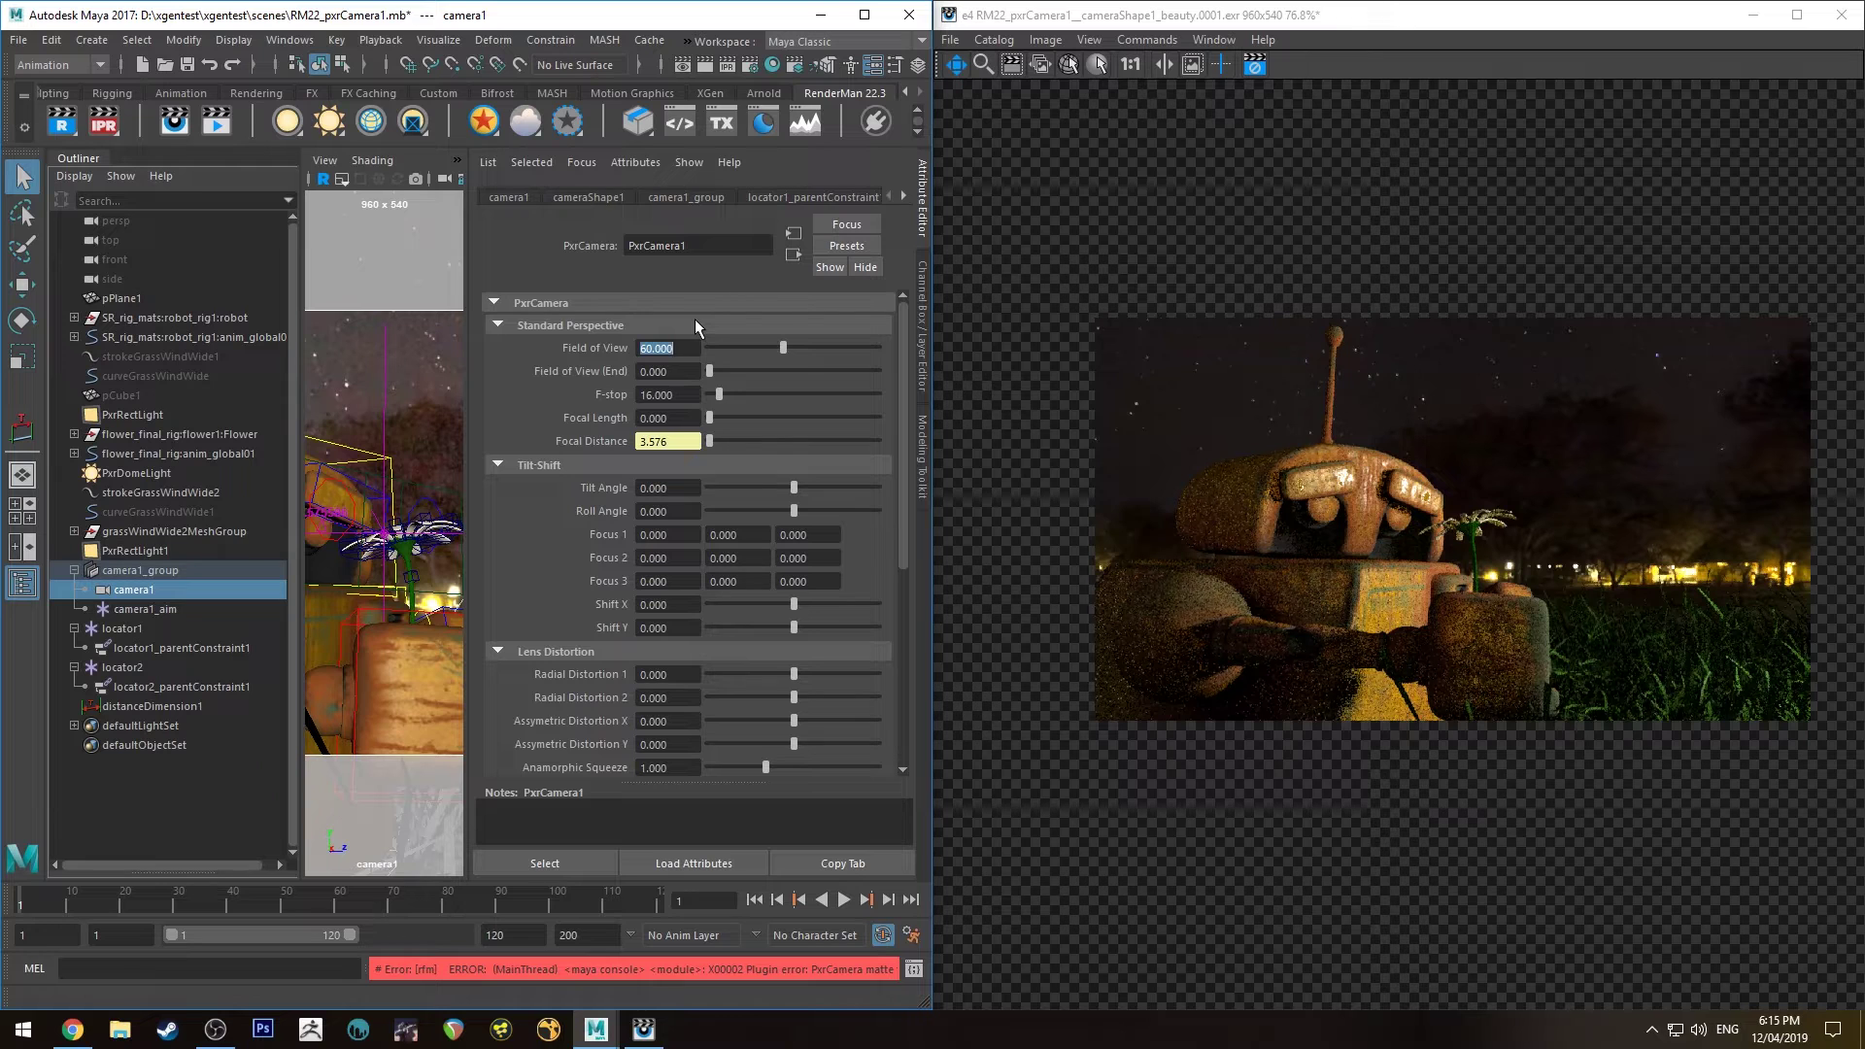
type("90")
key("Return")
type("120")
key("Return")
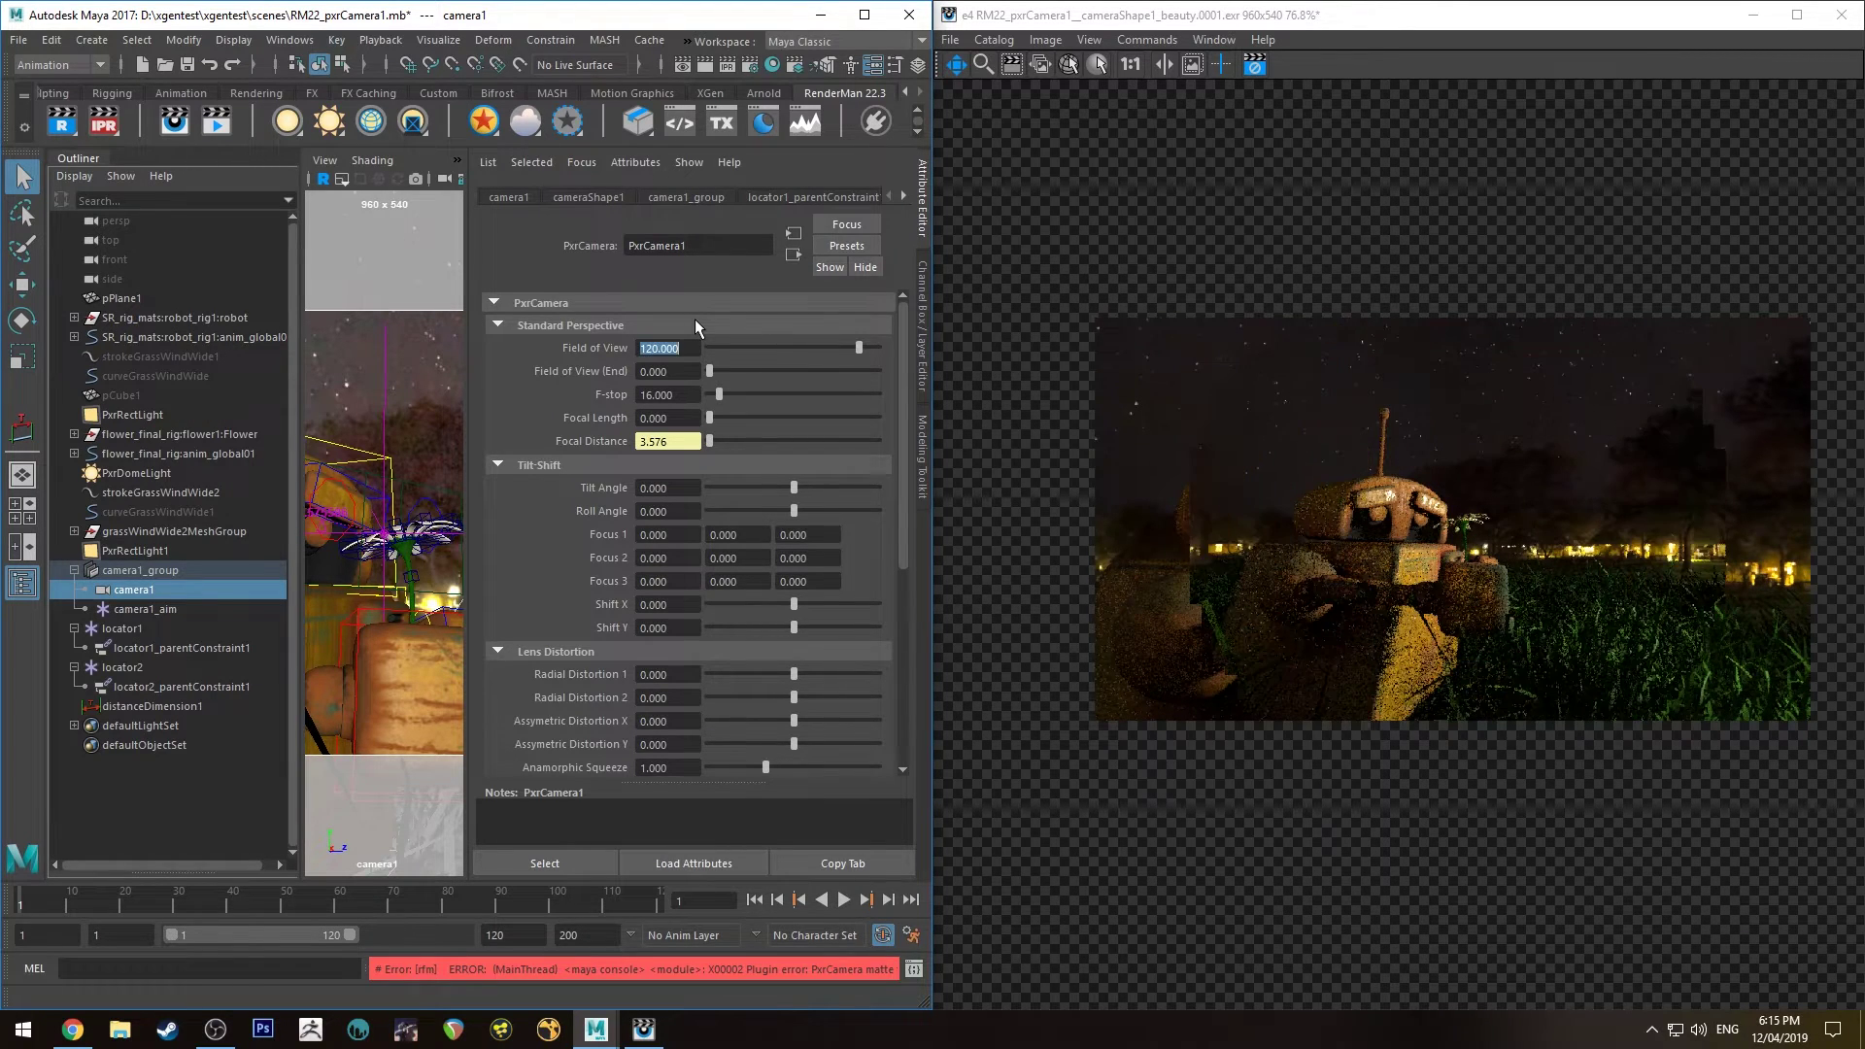
type("135")
key("Return")
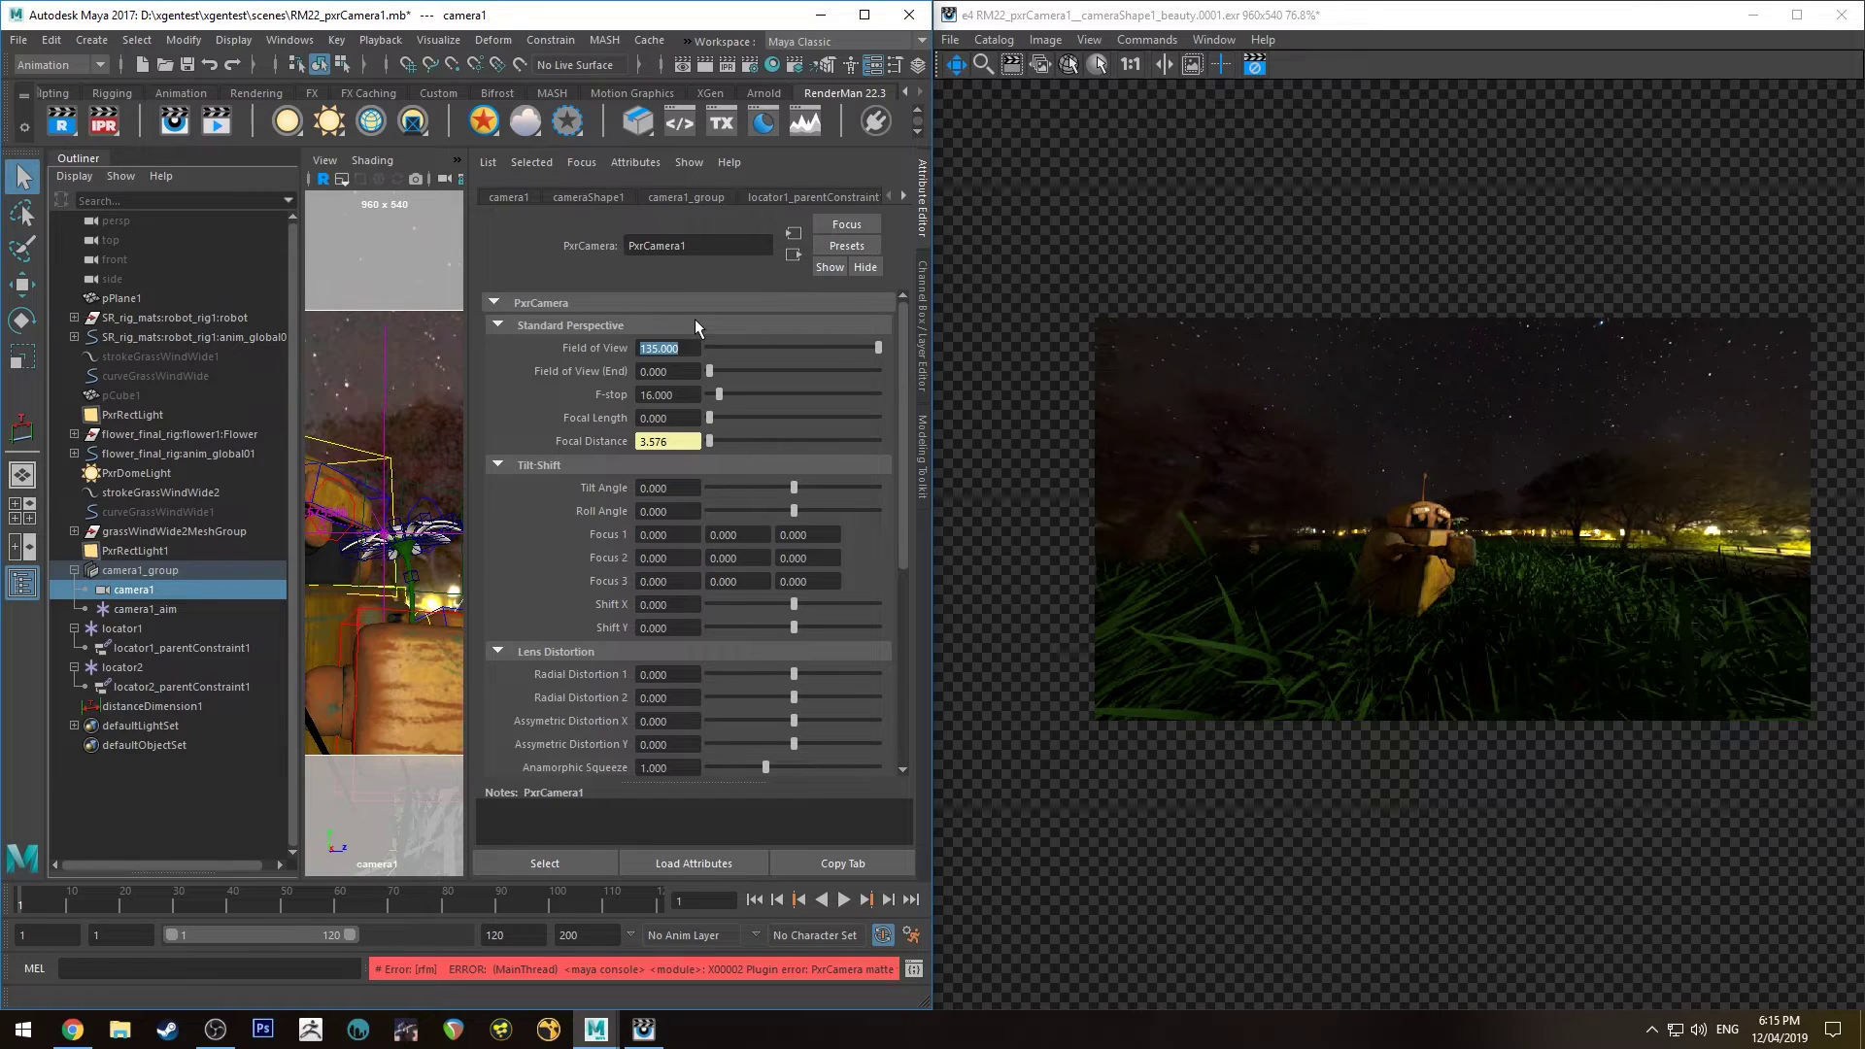
Set PxrCamera1's Field of View to 30 and inspect the rendered robot and flower
type("30")
key("Return")
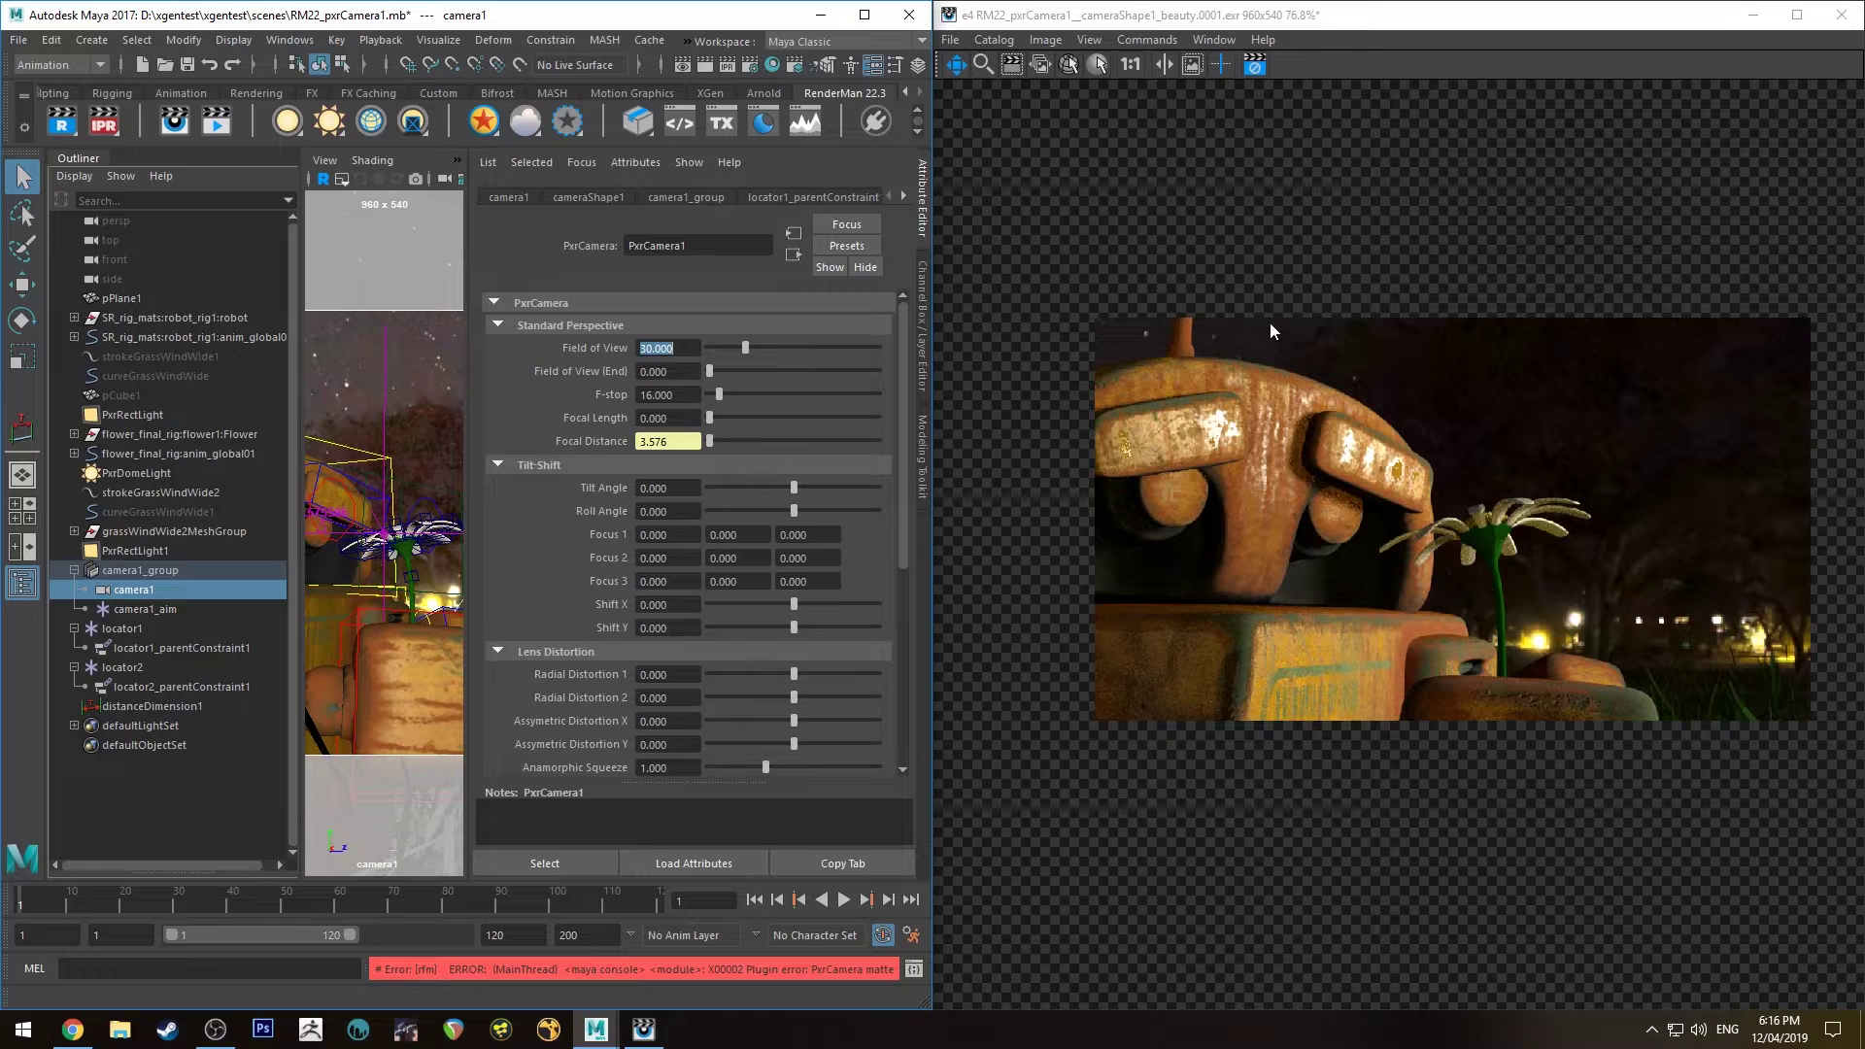
scroll(1186, 523, "up", 1)
scroll(1187, 523, "up", 1)
left_click_drag(1297, 511, 1170, 483)
Try a Field of View (End) of about 3.9 on PxrCamera1, and reset it to 0
left_click(697, 381)
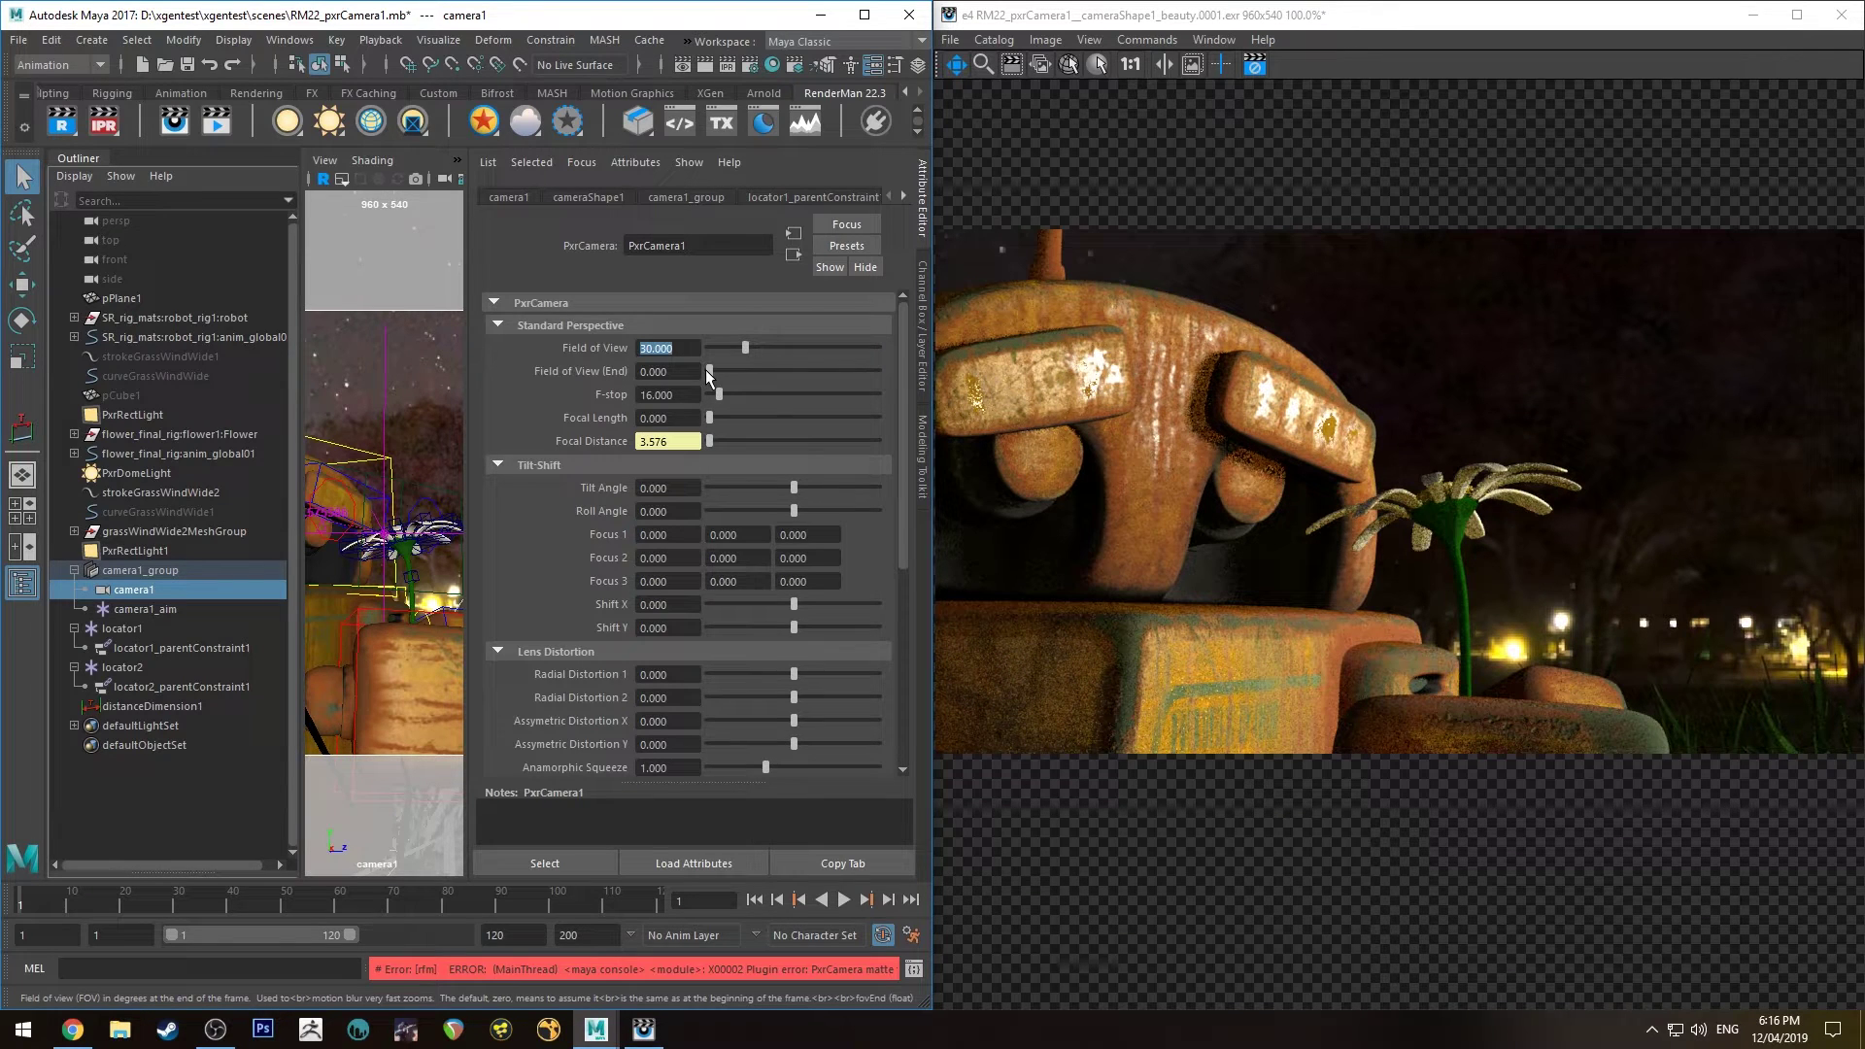
left_click_drag(708, 377, 718, 376)
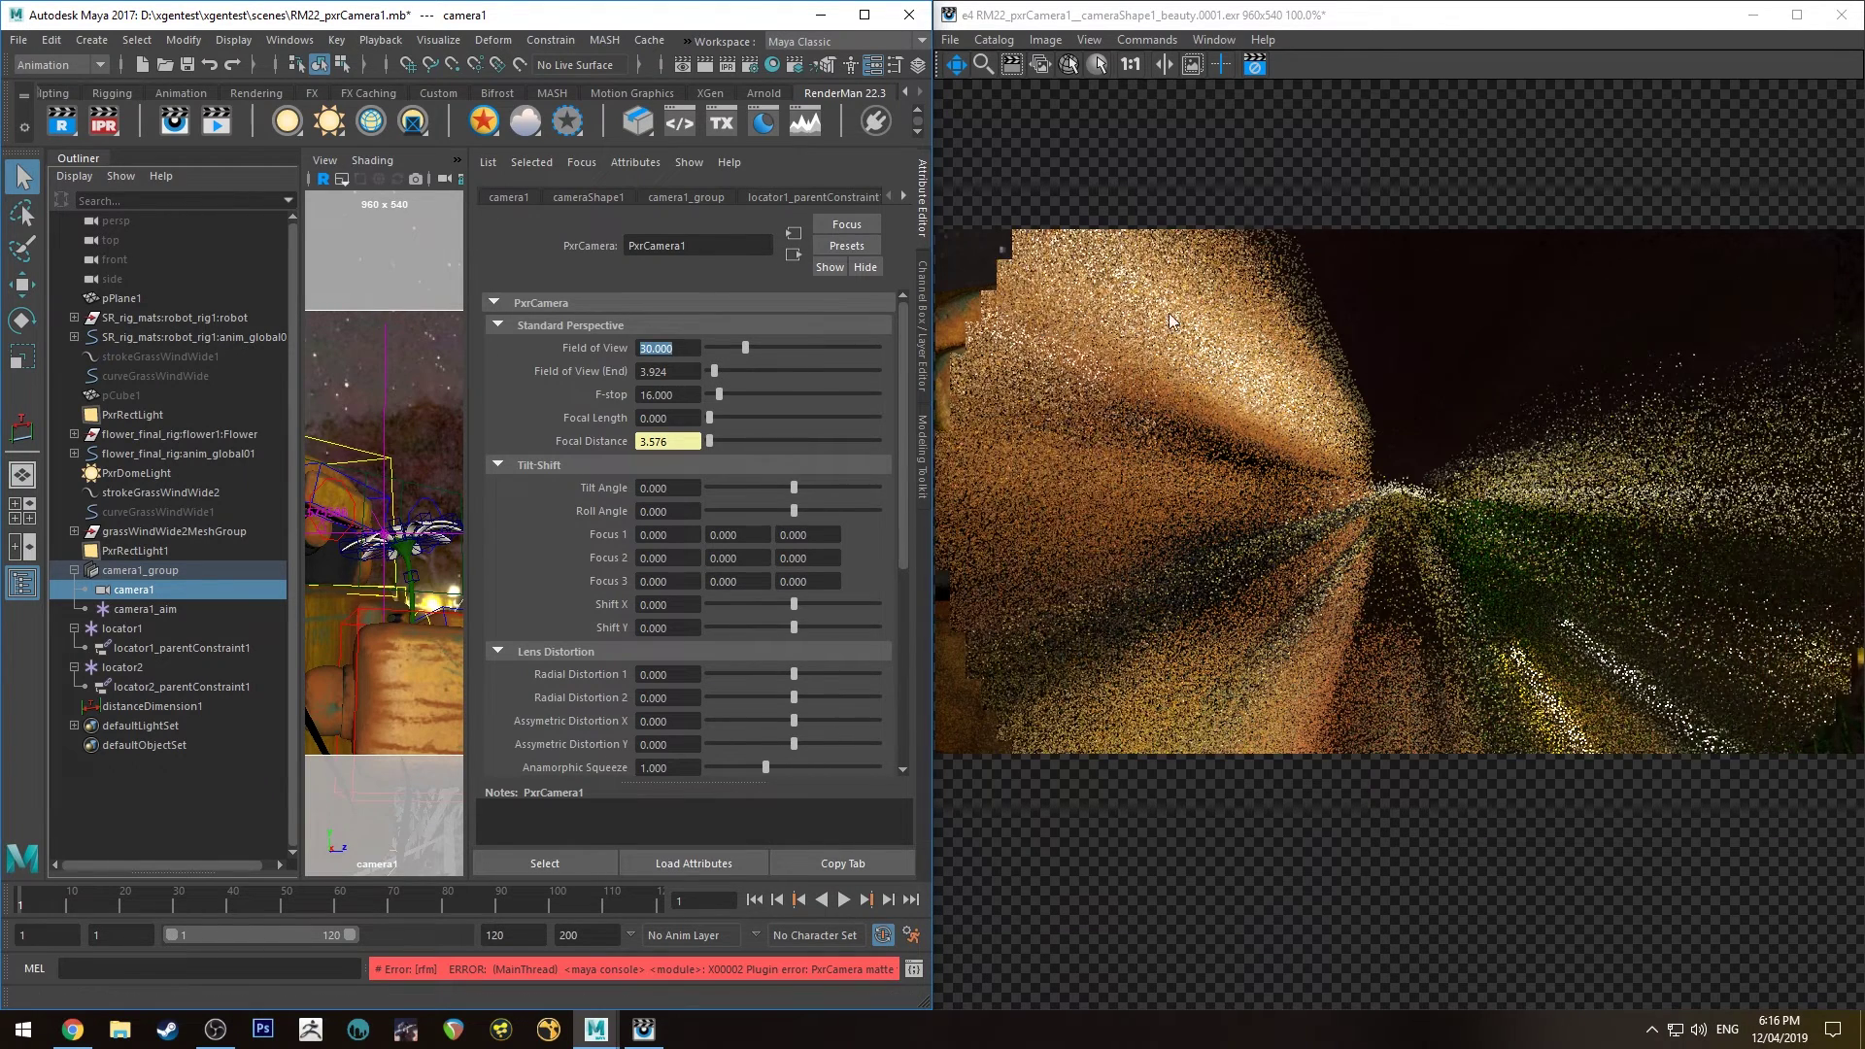
left_click(670, 372)
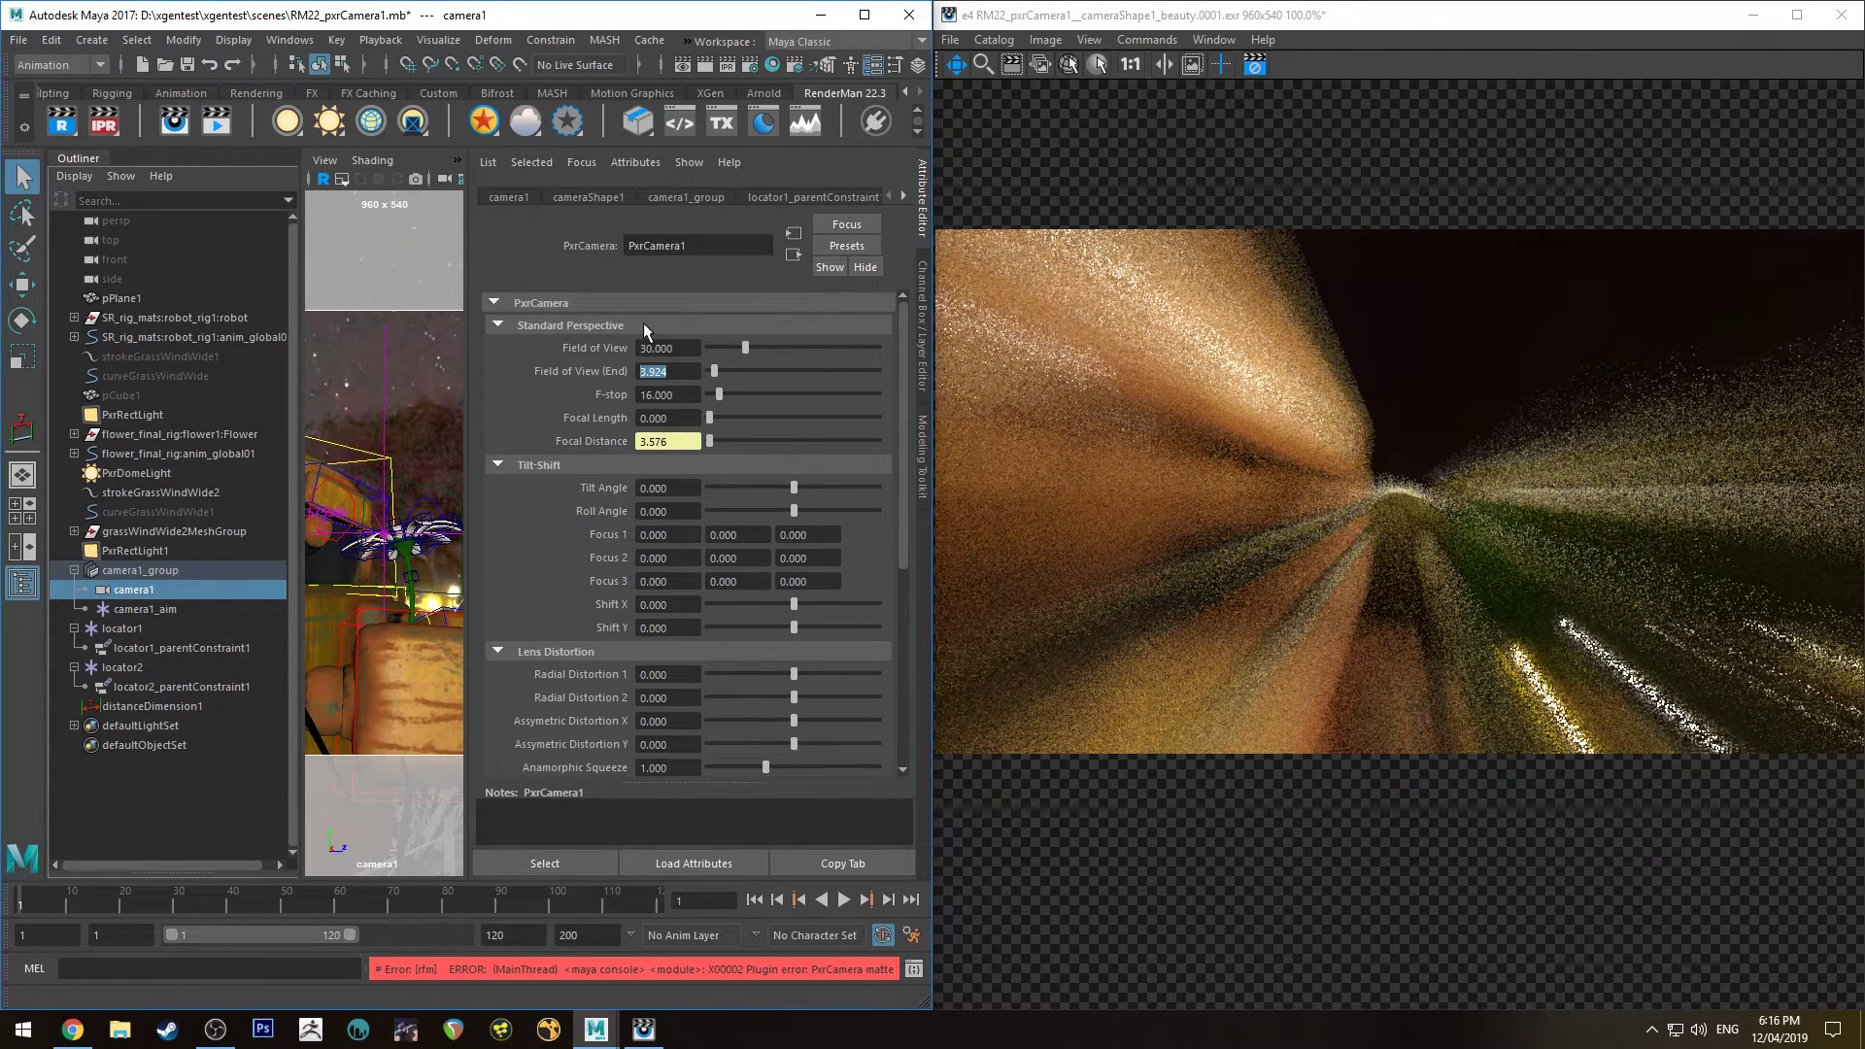
type("0")
key("Return")
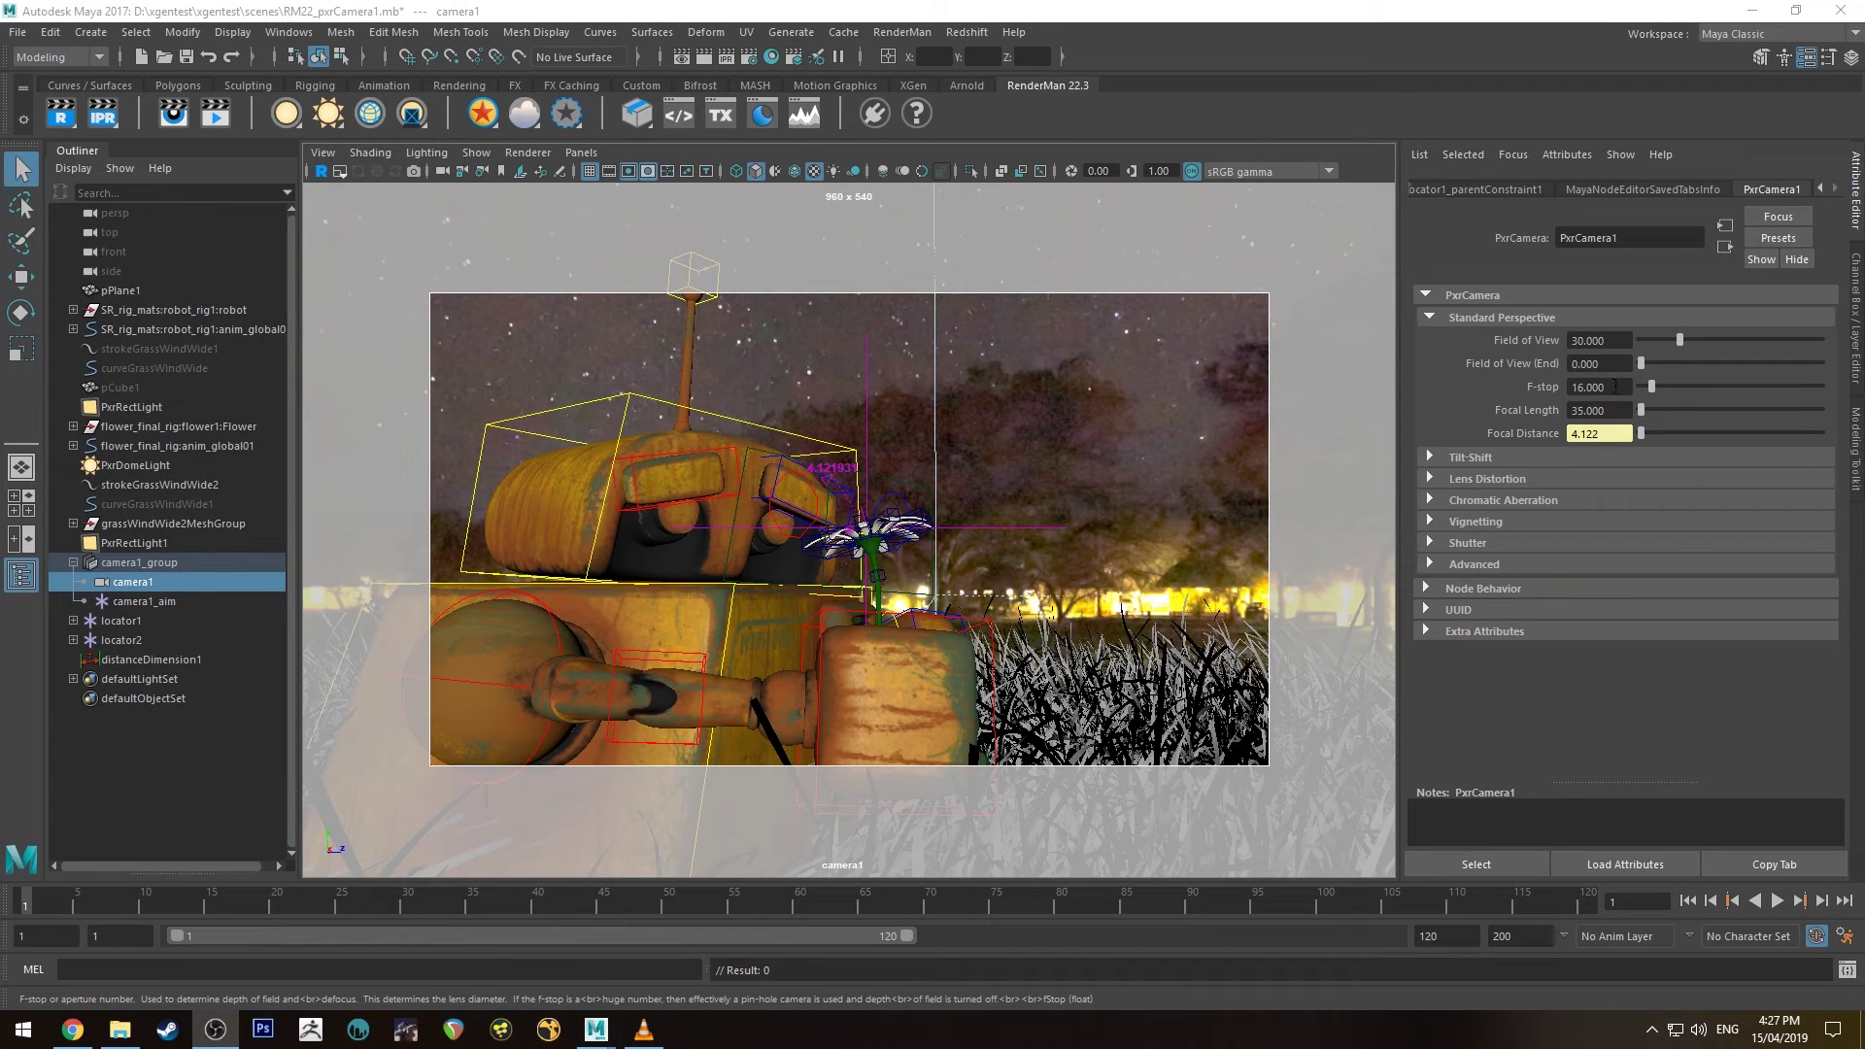
Try an F-stop of 5.6 on PxrCamera1, and restore it to 16
left_click(1614, 385)
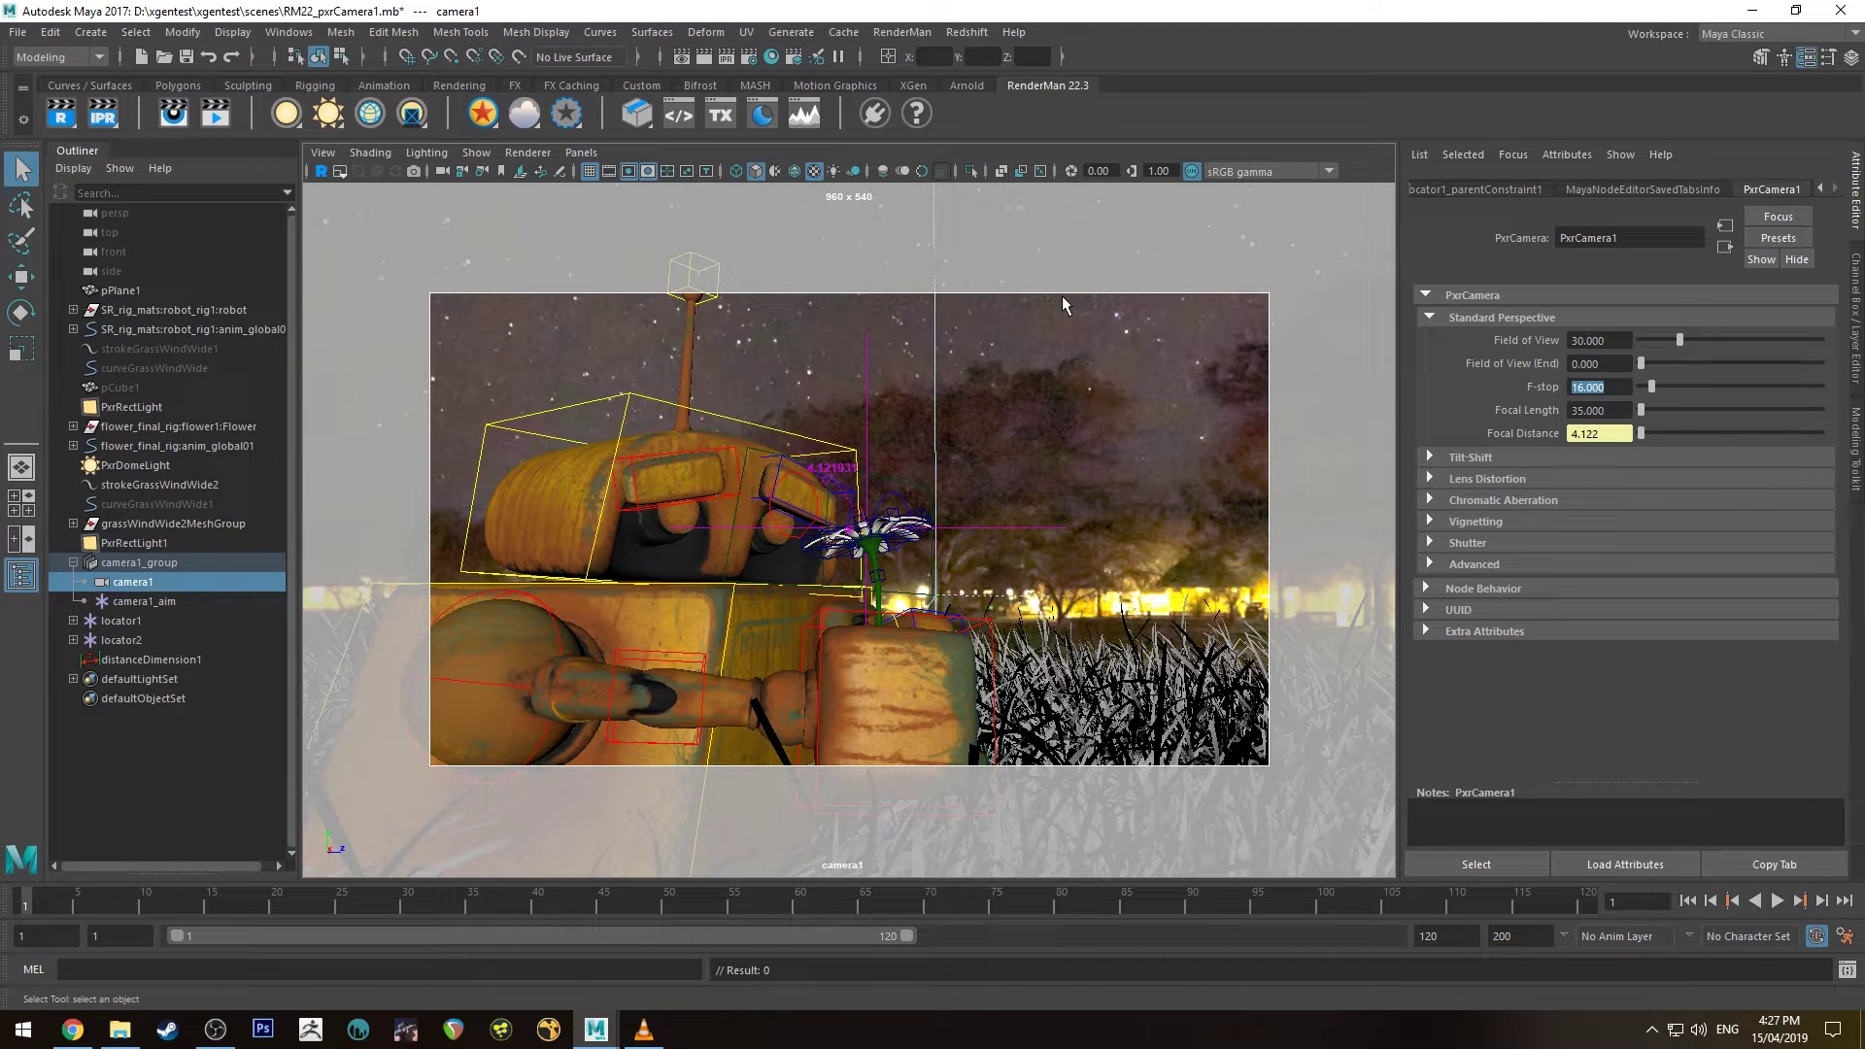
type("5.6")
key("Return")
type("16")
key("Return")
key("Tab")
Look through camera1's transform attributes and its cameraShape1 attributes
left_click(1818, 188)
left_click(1818, 188)
left_click(1818, 189)
left_click(1818, 188)
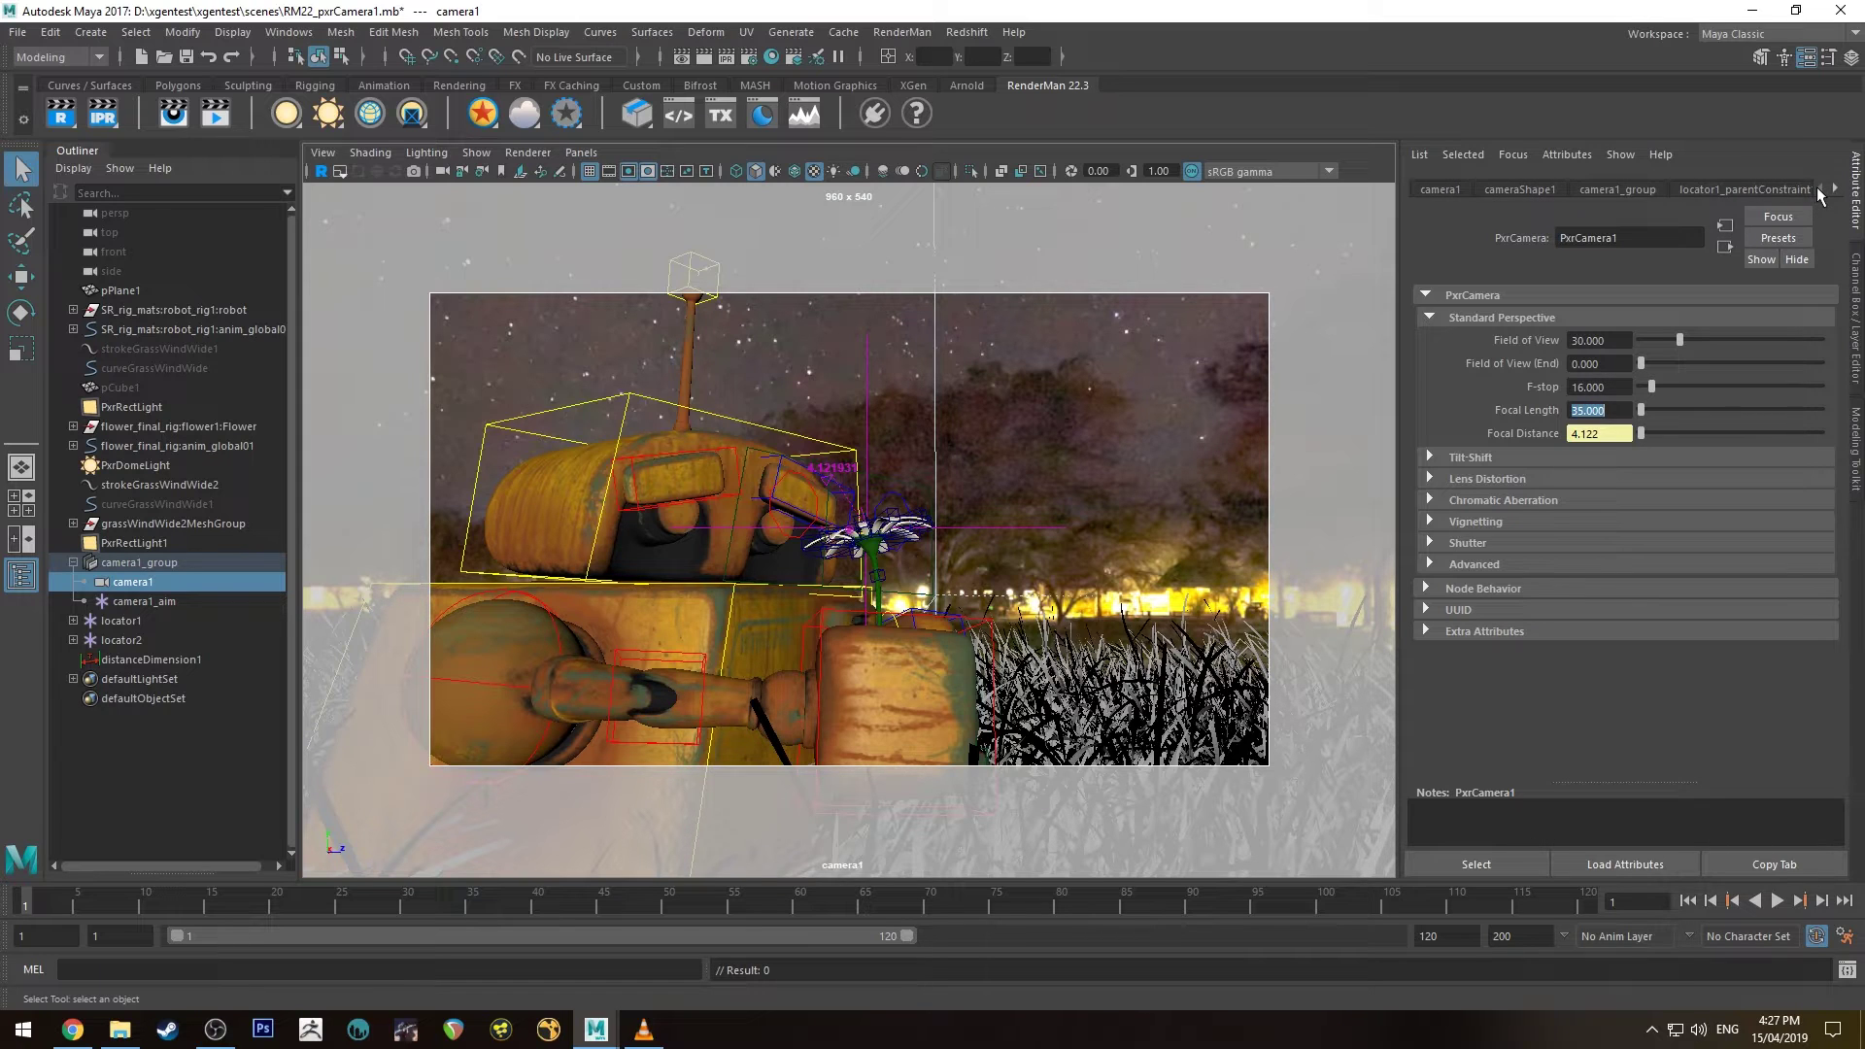
left_click(1441, 190)
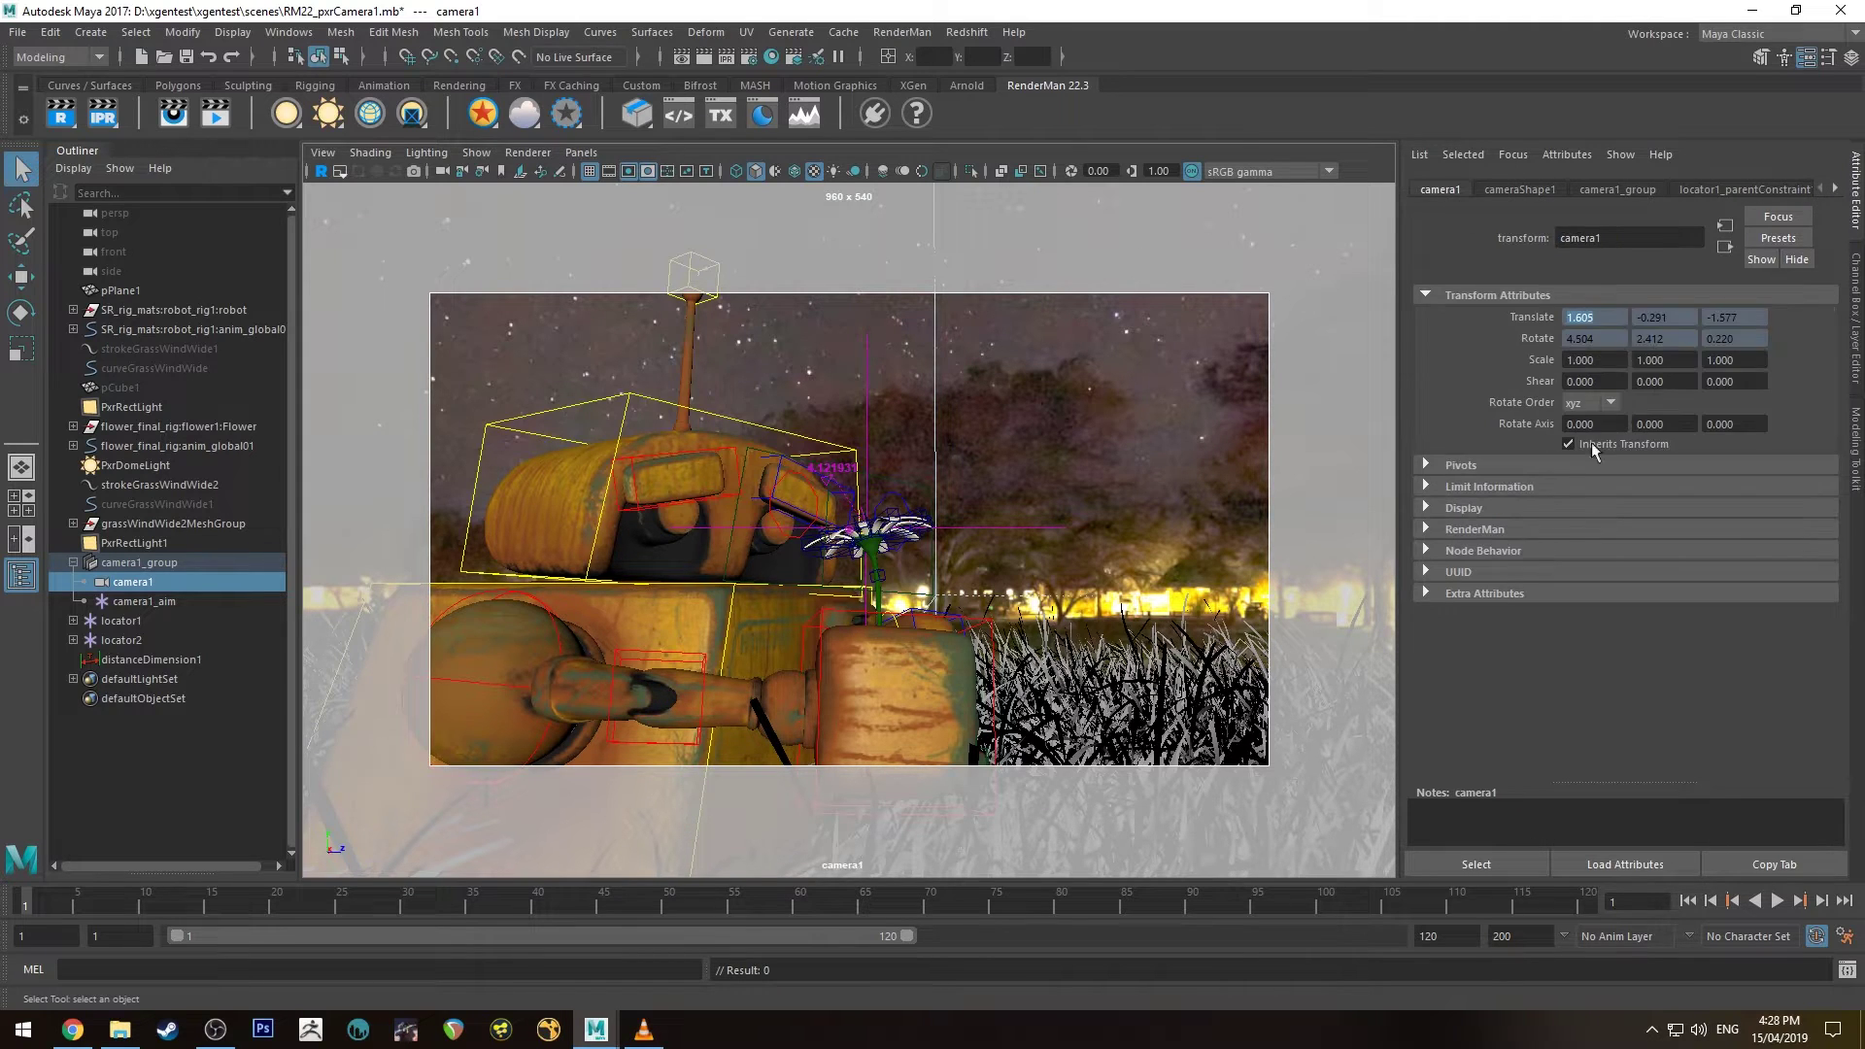
left_click(1518, 189)
left_click_drag(1613, 427, 1197, 369)
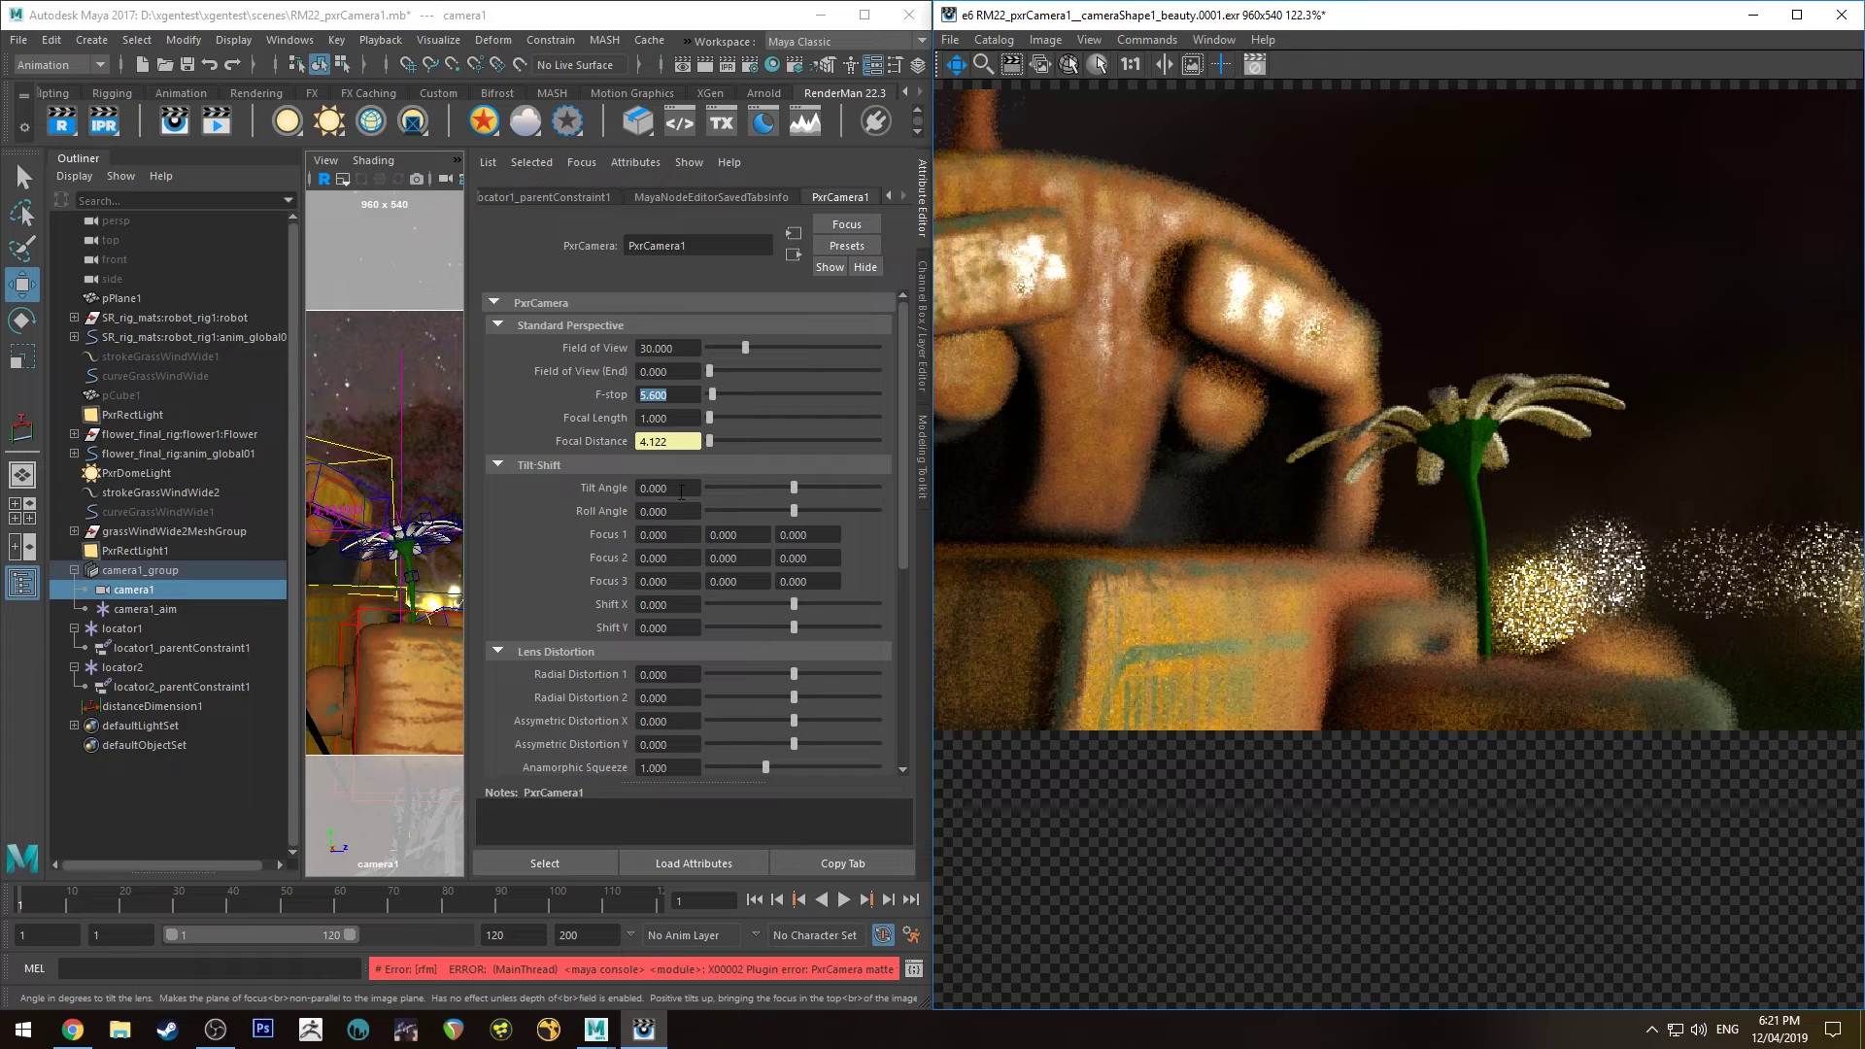
Start an IPR render and set PxrCamera1's Tilt Angle to 20
double_click(677, 489)
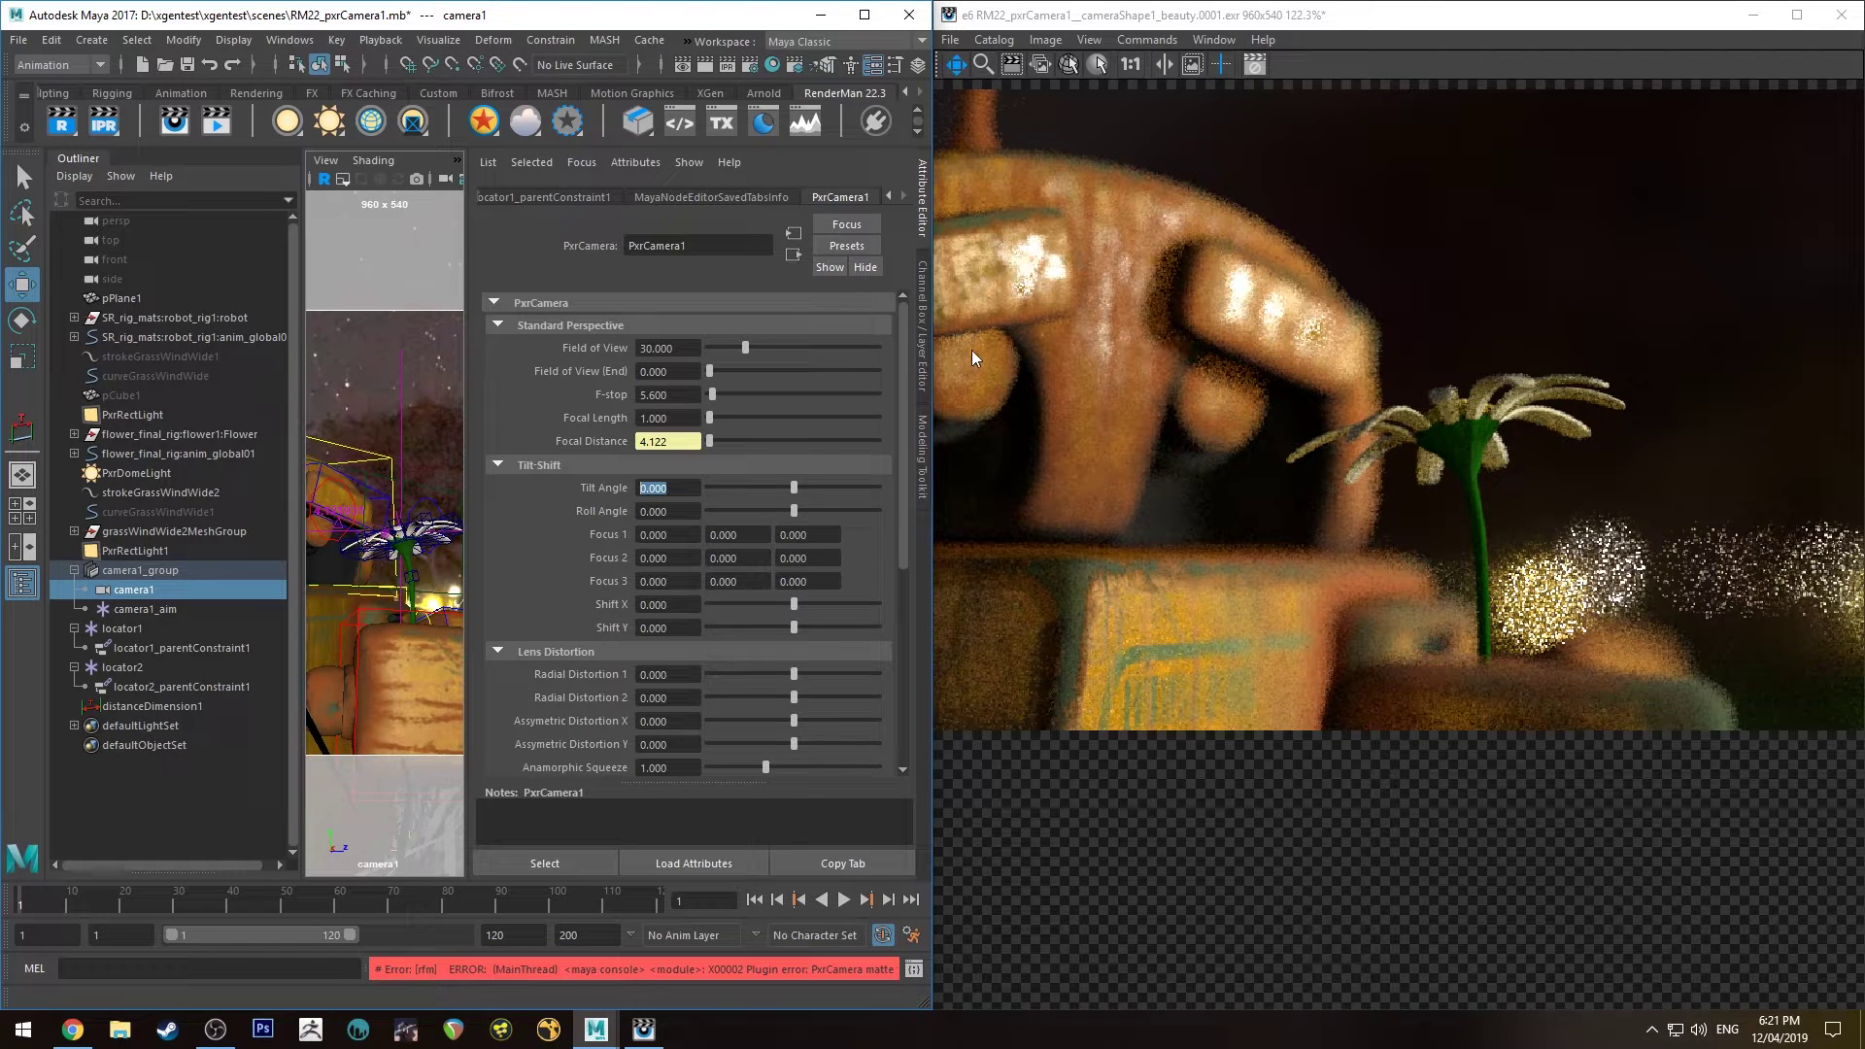
left_click(100, 123)
type("20")
key("Return")
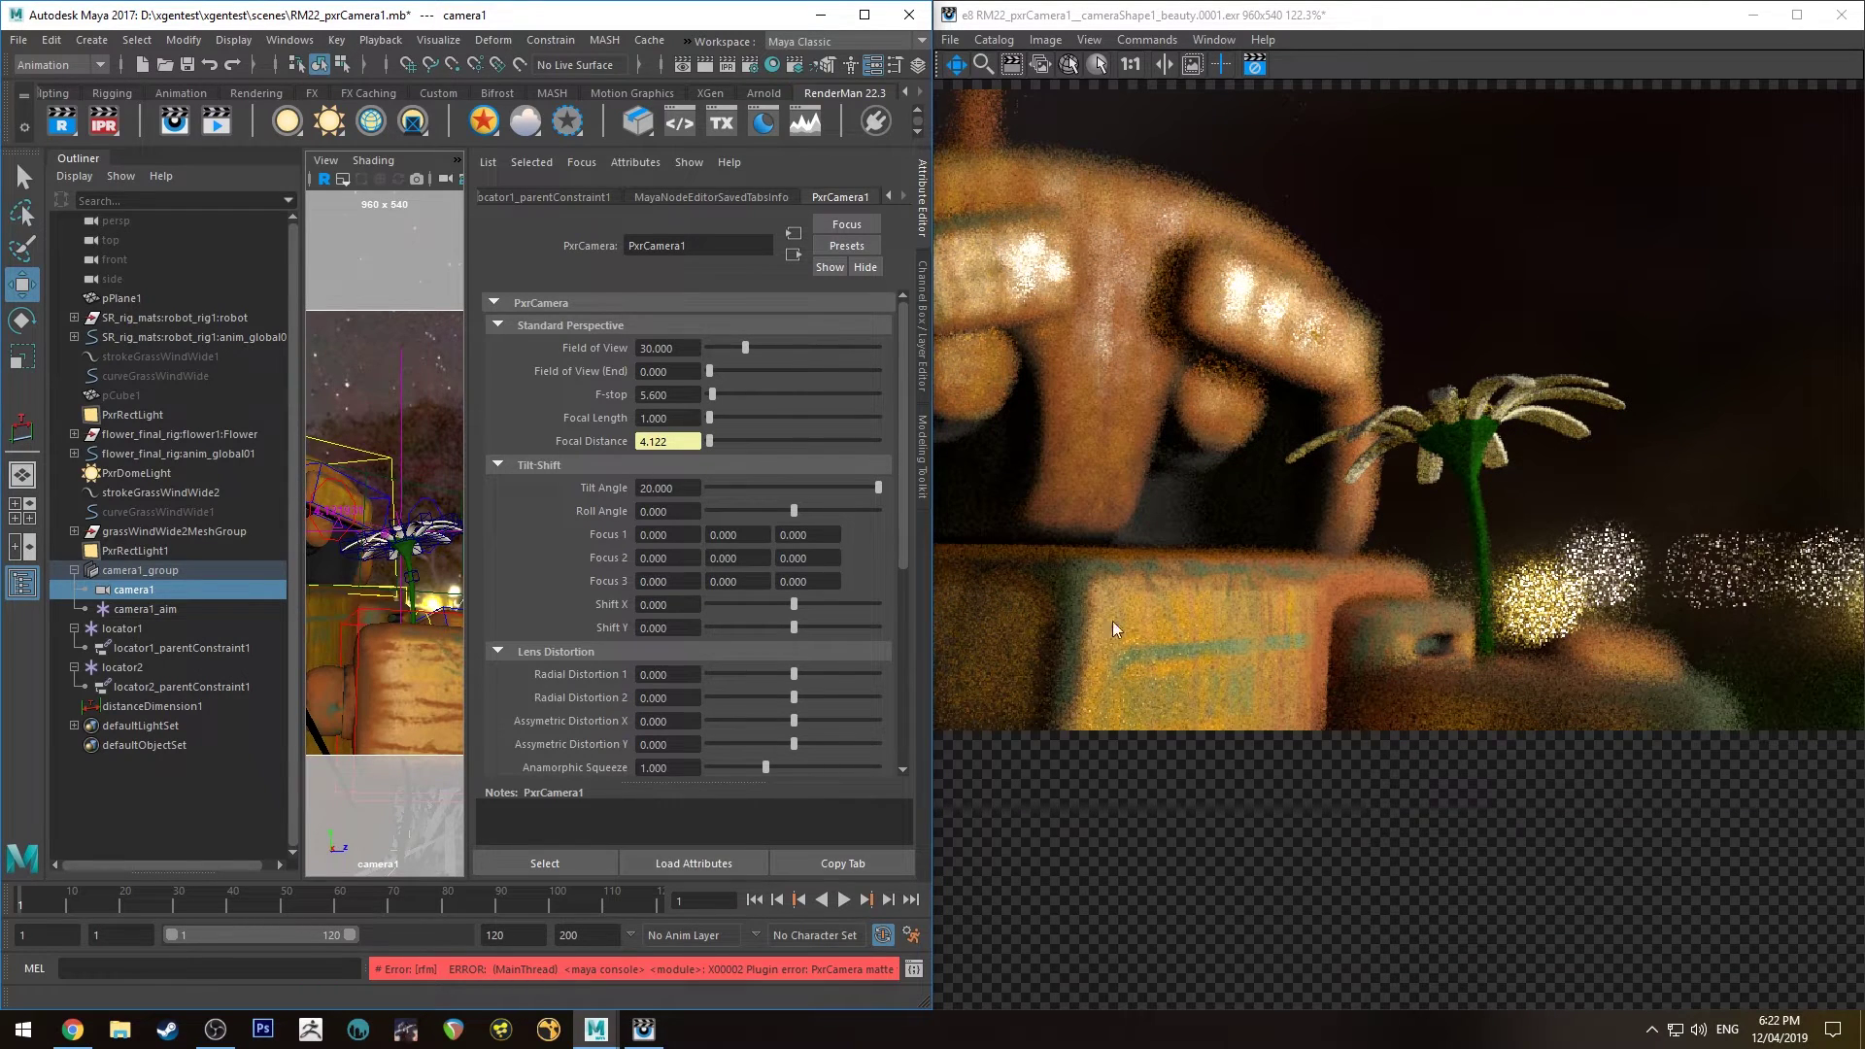
Open the catalog of renders in the image viewer and display an earlier render for comparison
left_click(1136, 320)
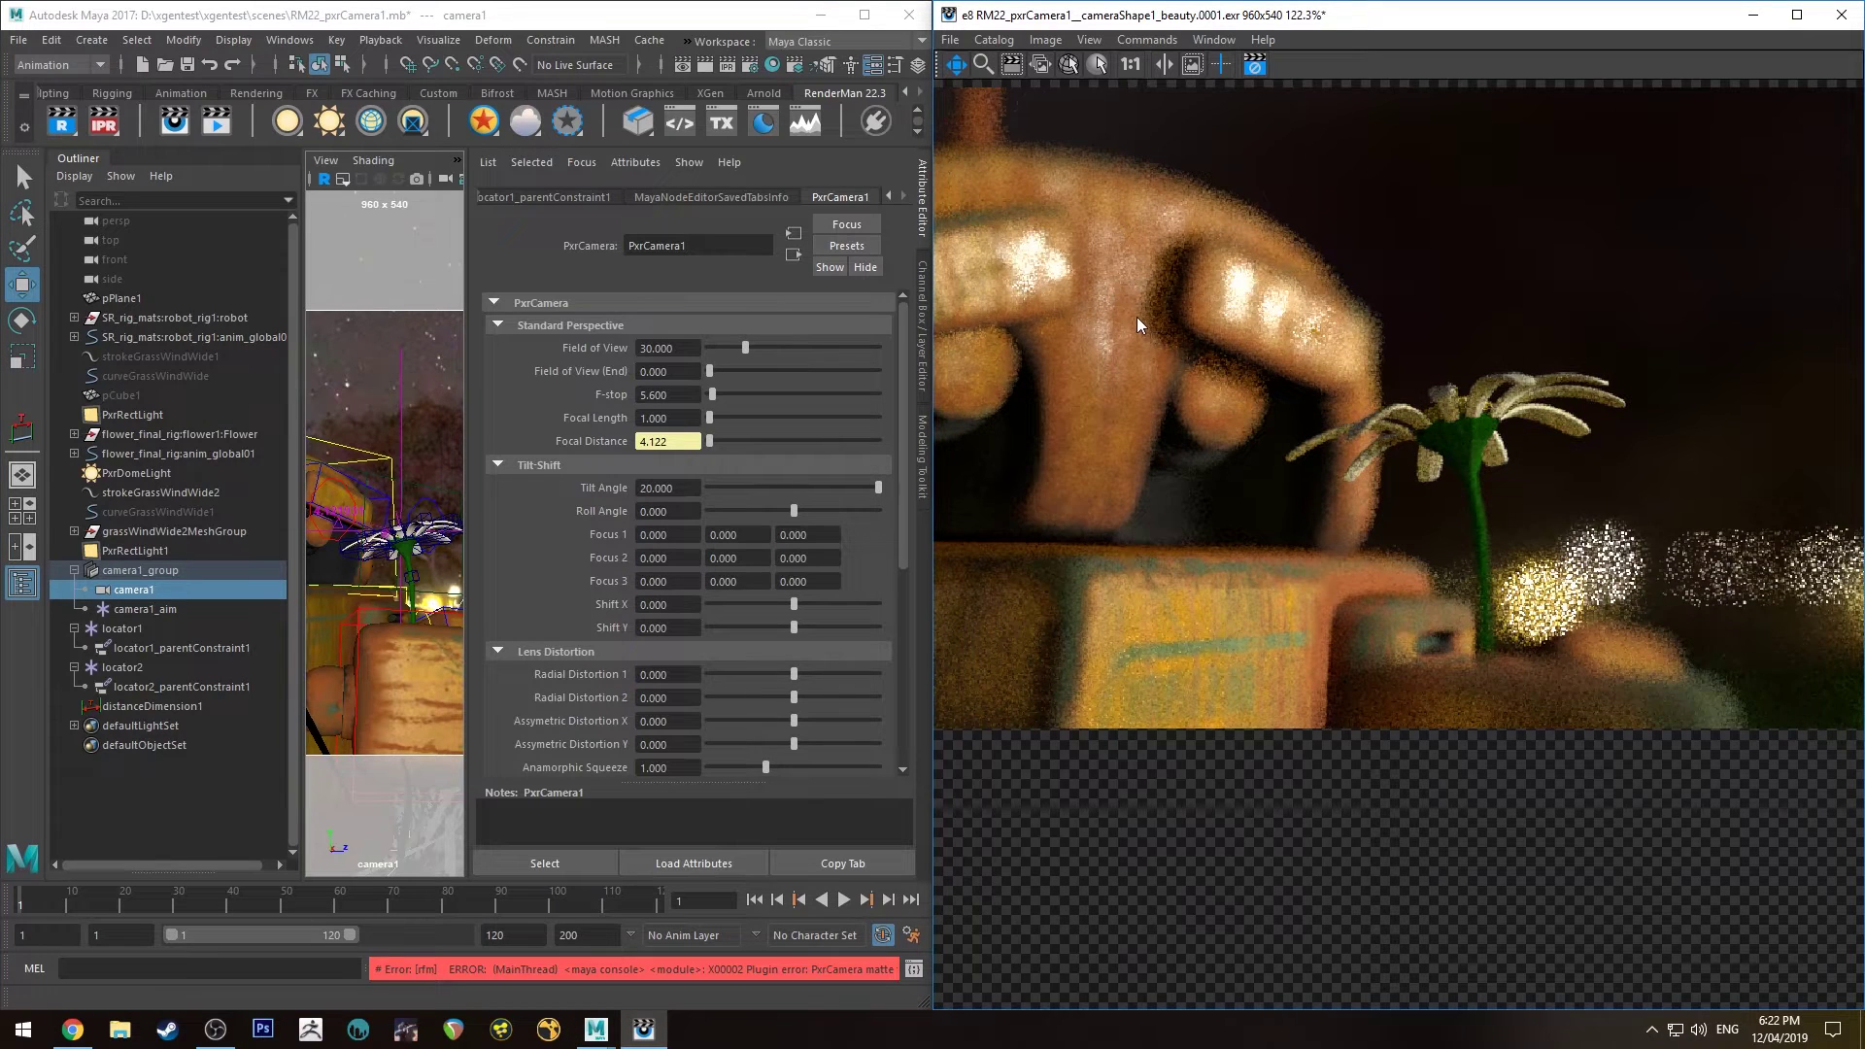
key("space")
left_click(1129, 156)
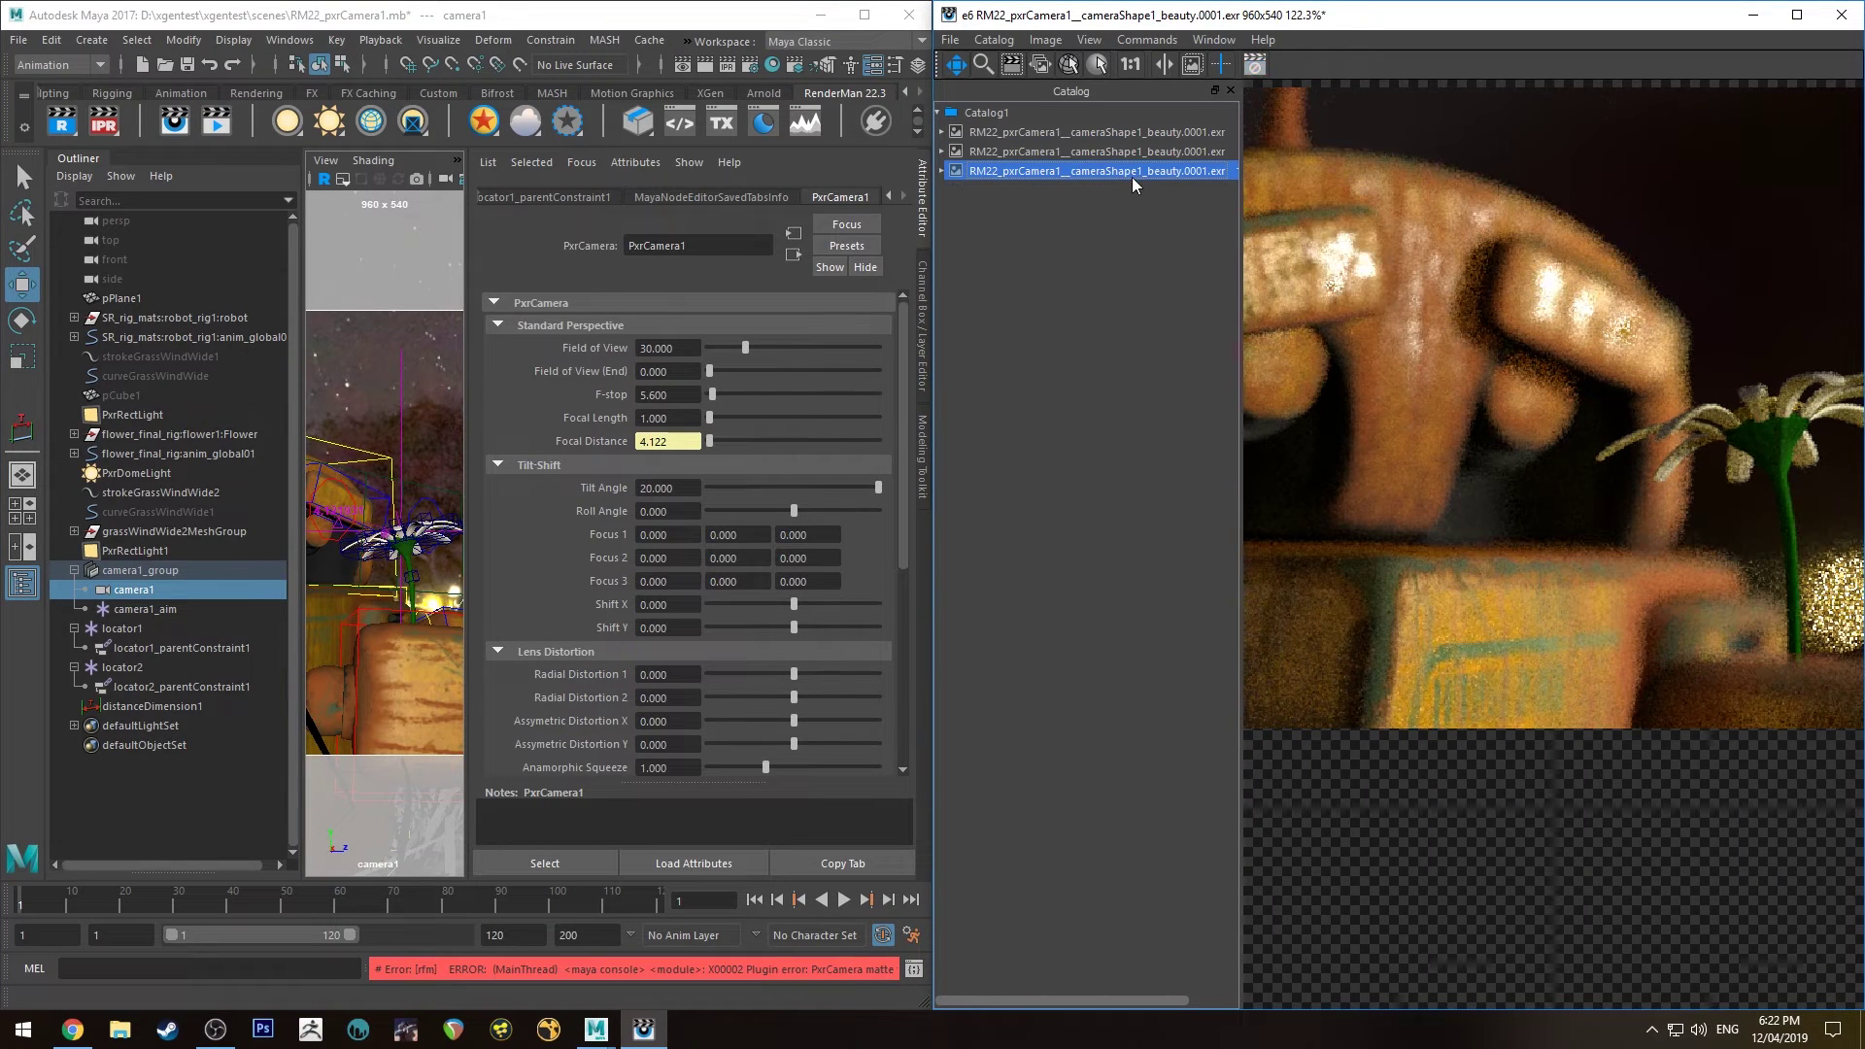
Restart the IPR render and set PxrCamera1's Tilt Angle to -20
left_click(1133, 173)
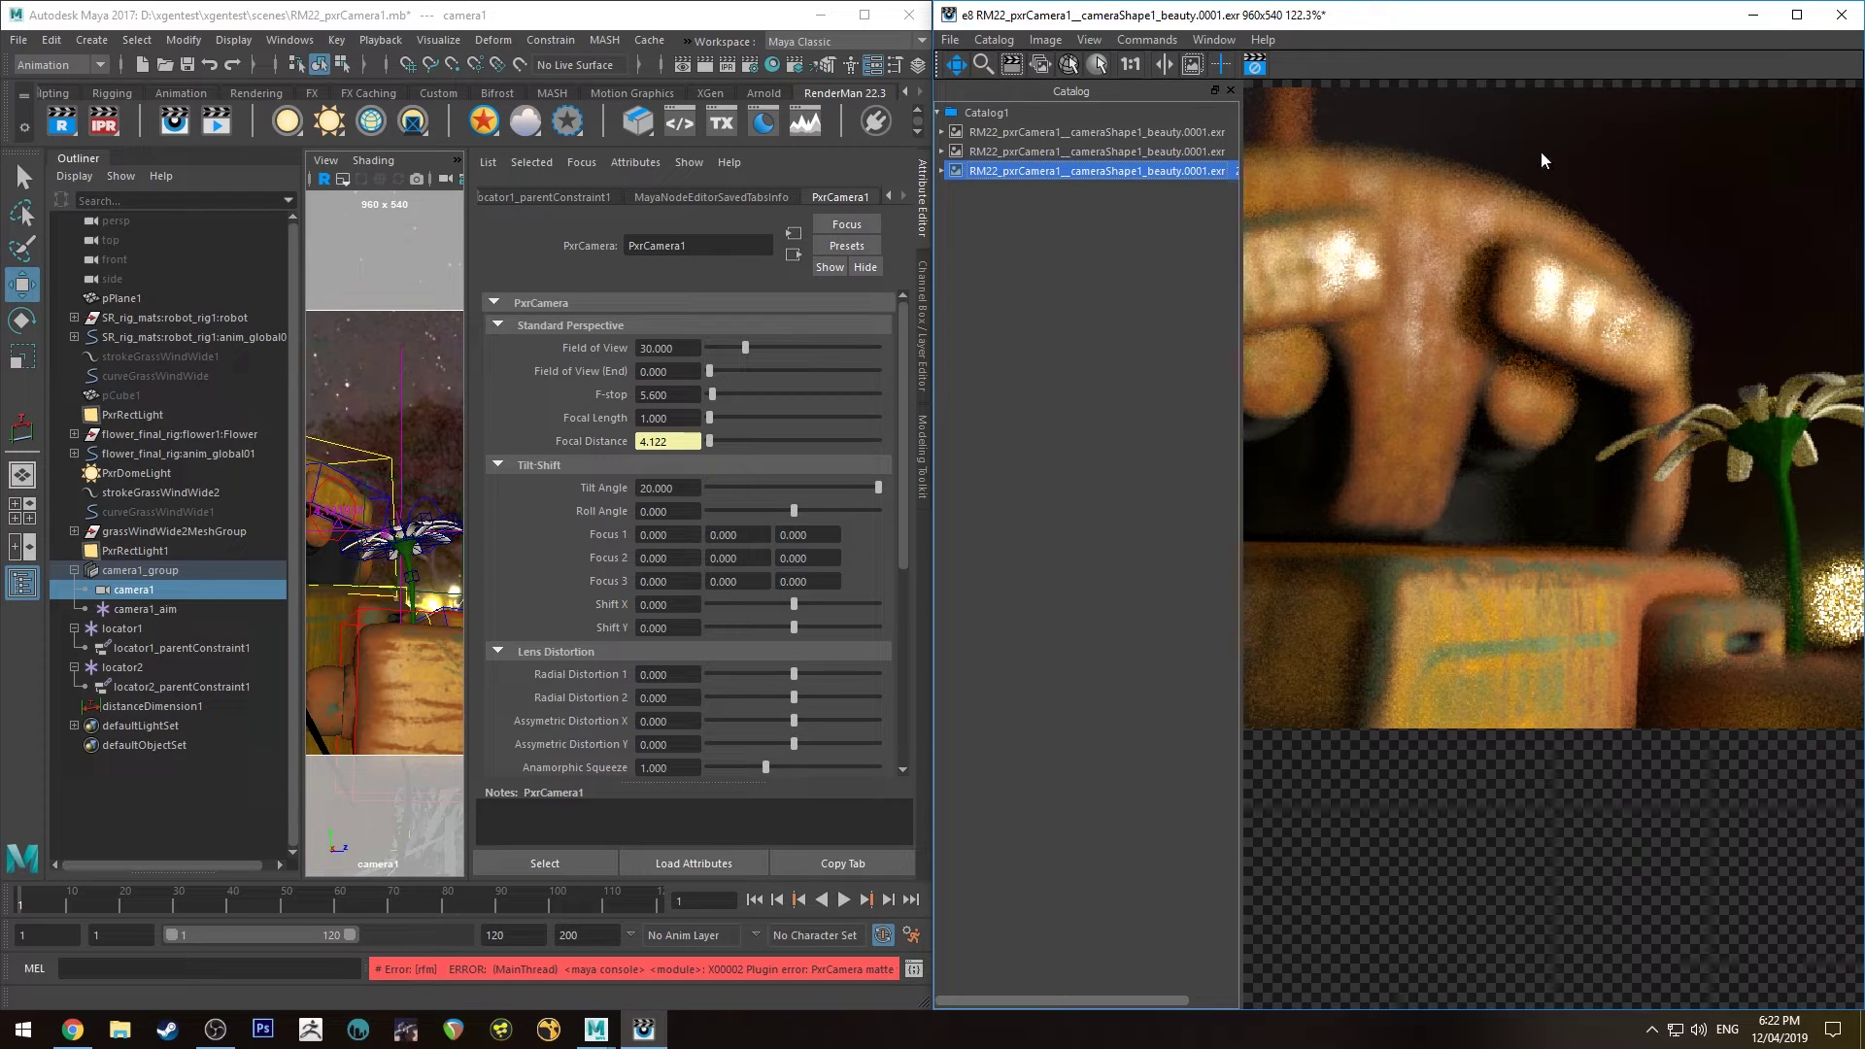
left_click(831, 486)
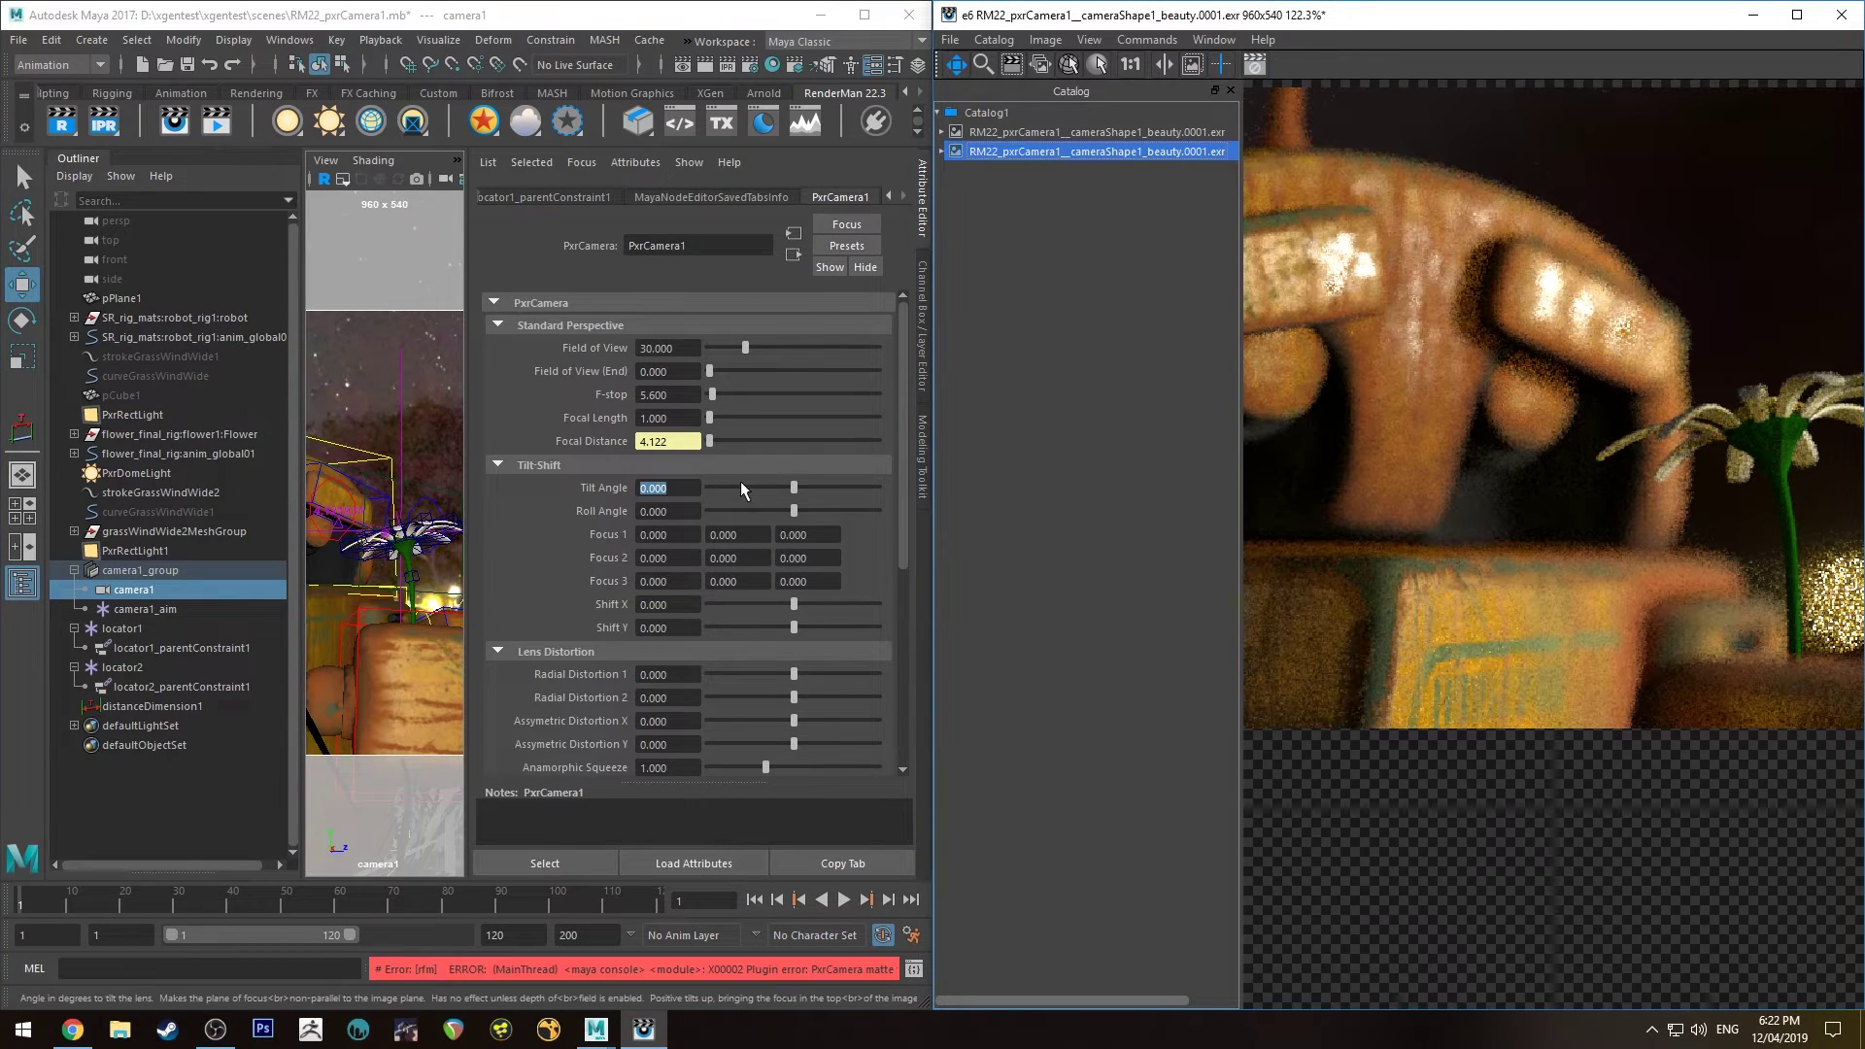
left_click(103, 121)
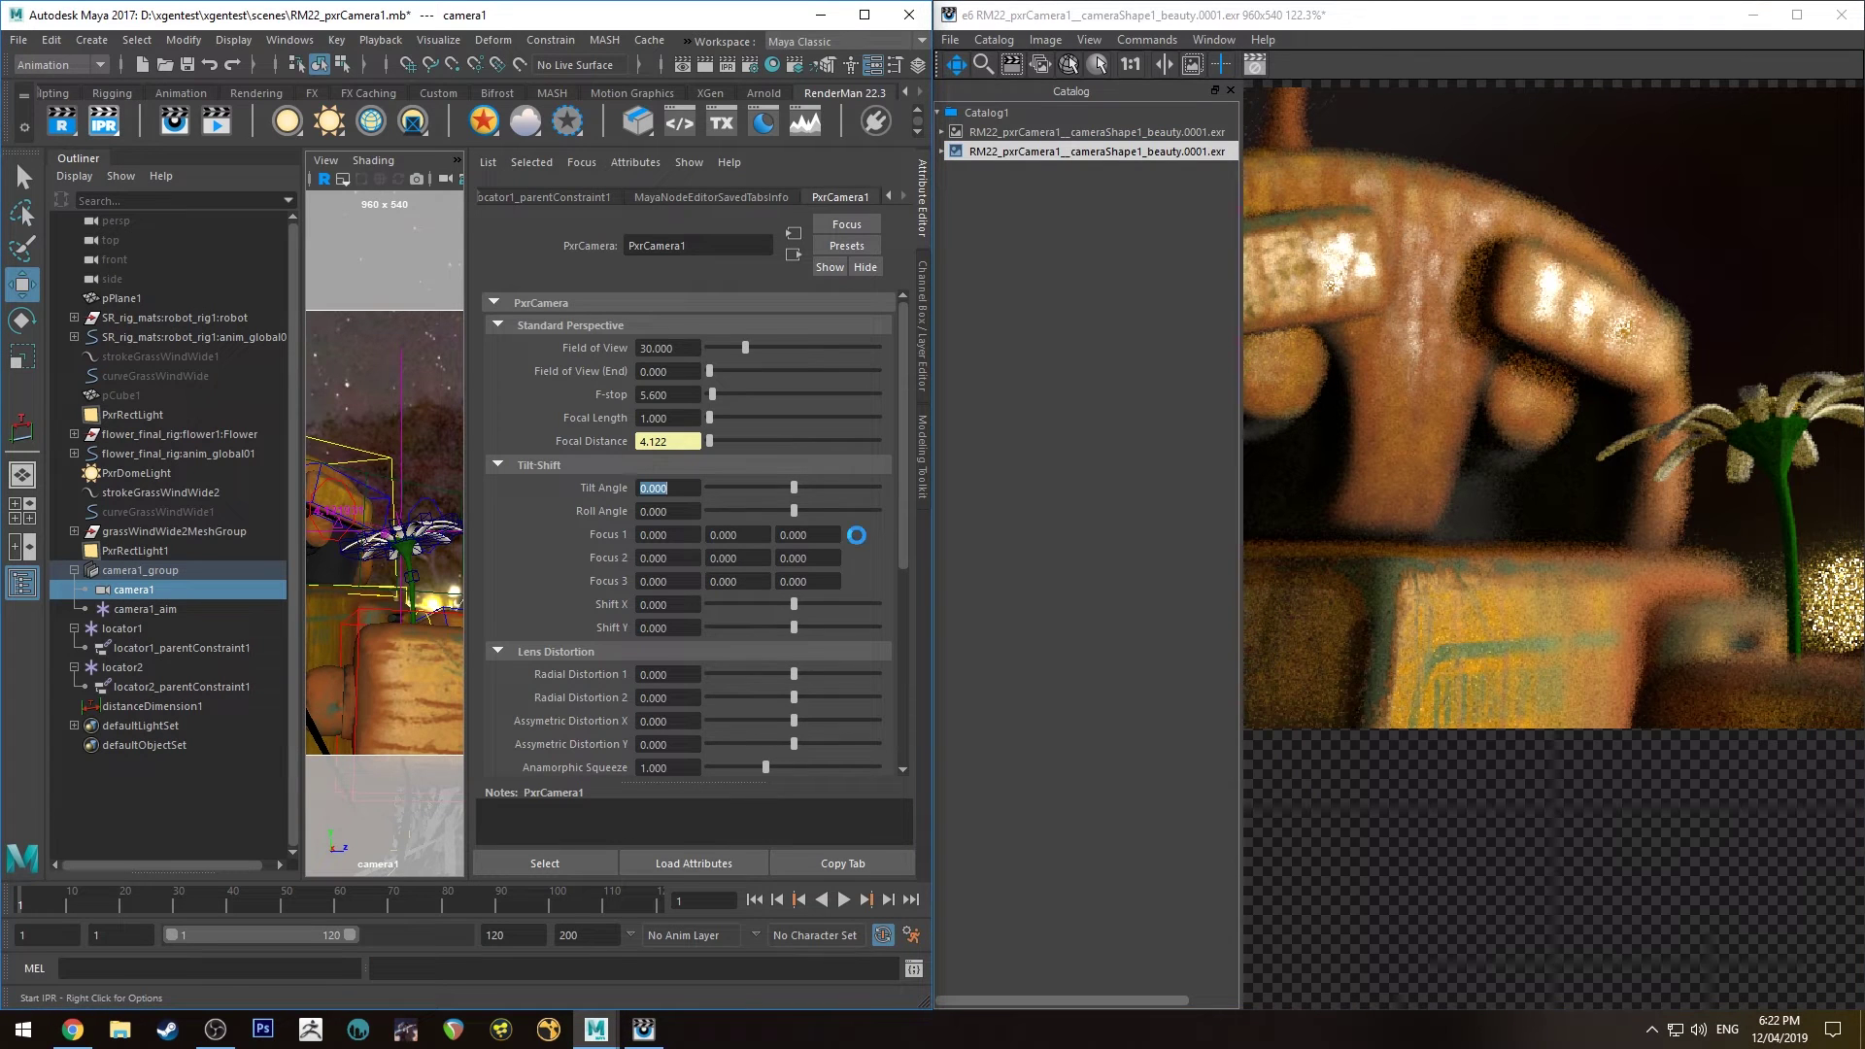
left_click_drag(794, 487, 723, 480)
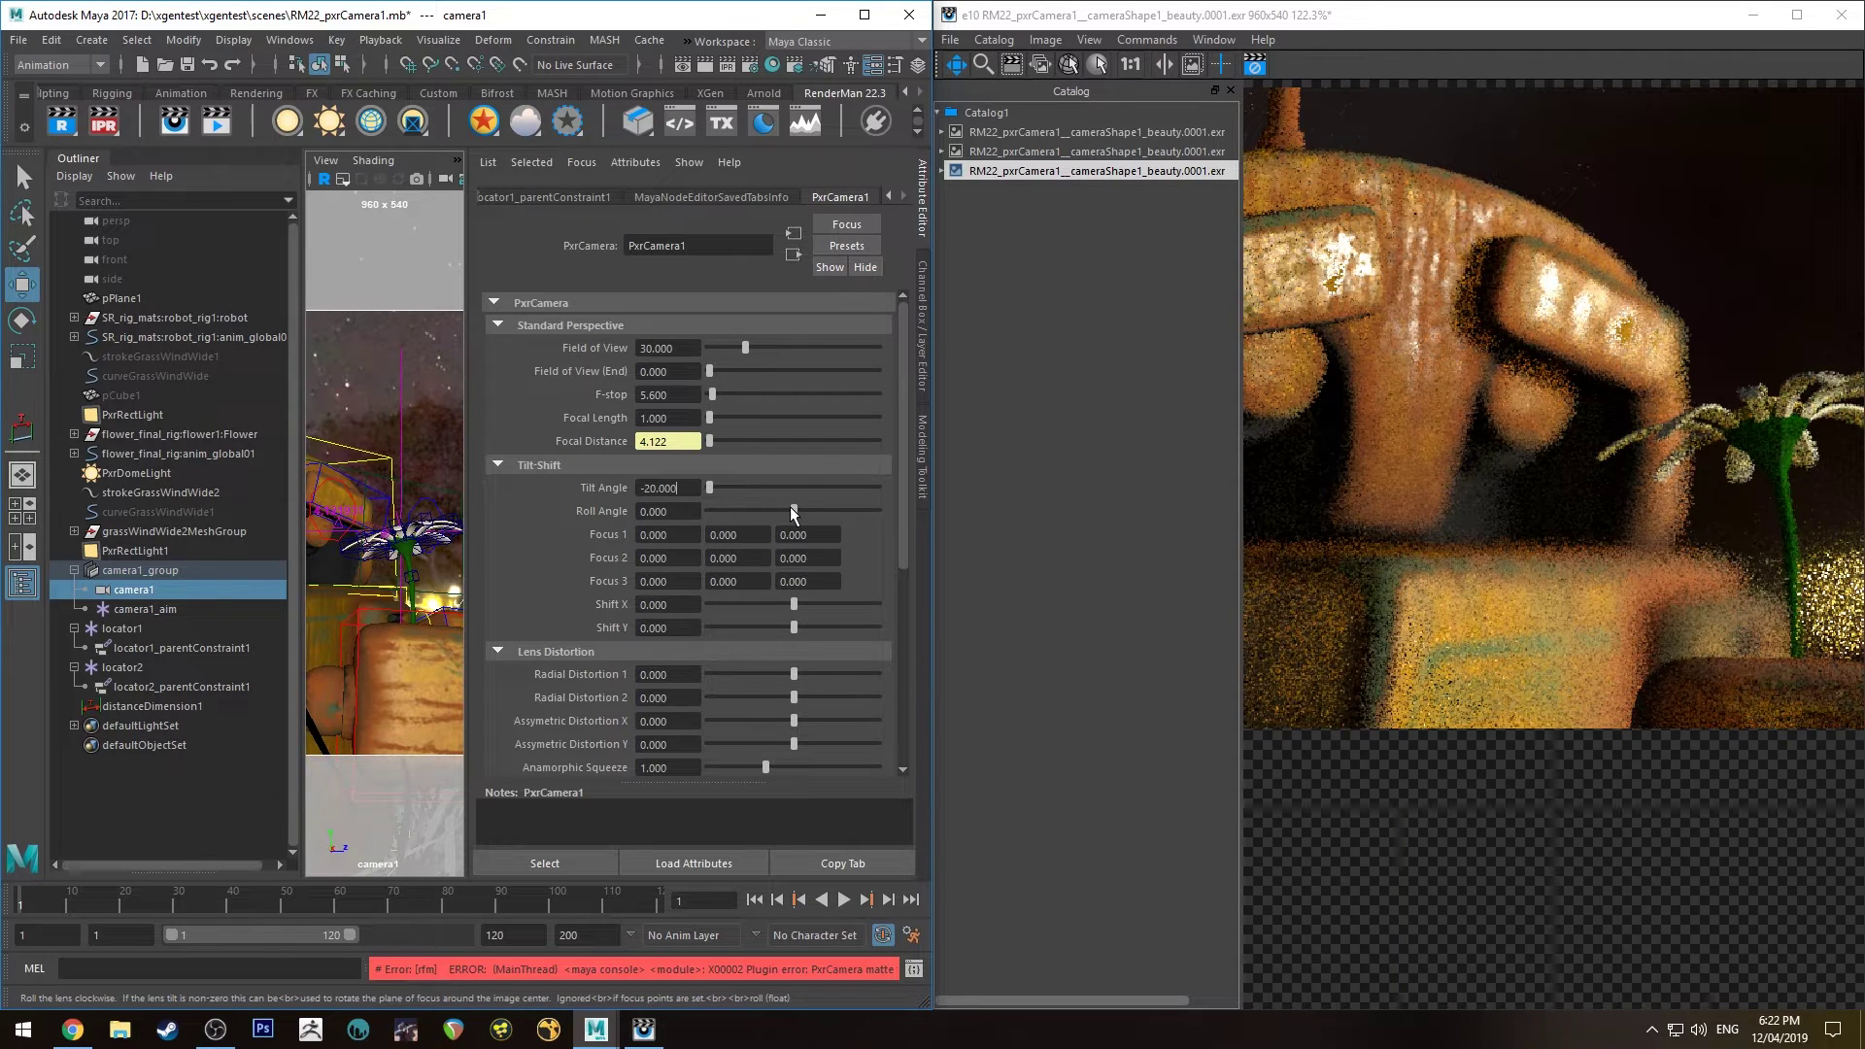
Try Roll Angles of about -29 and 142 on PxrCamera1 with the render catalog hidden, and restore the angle to 0
left_click_drag(794, 513, 779, 512)
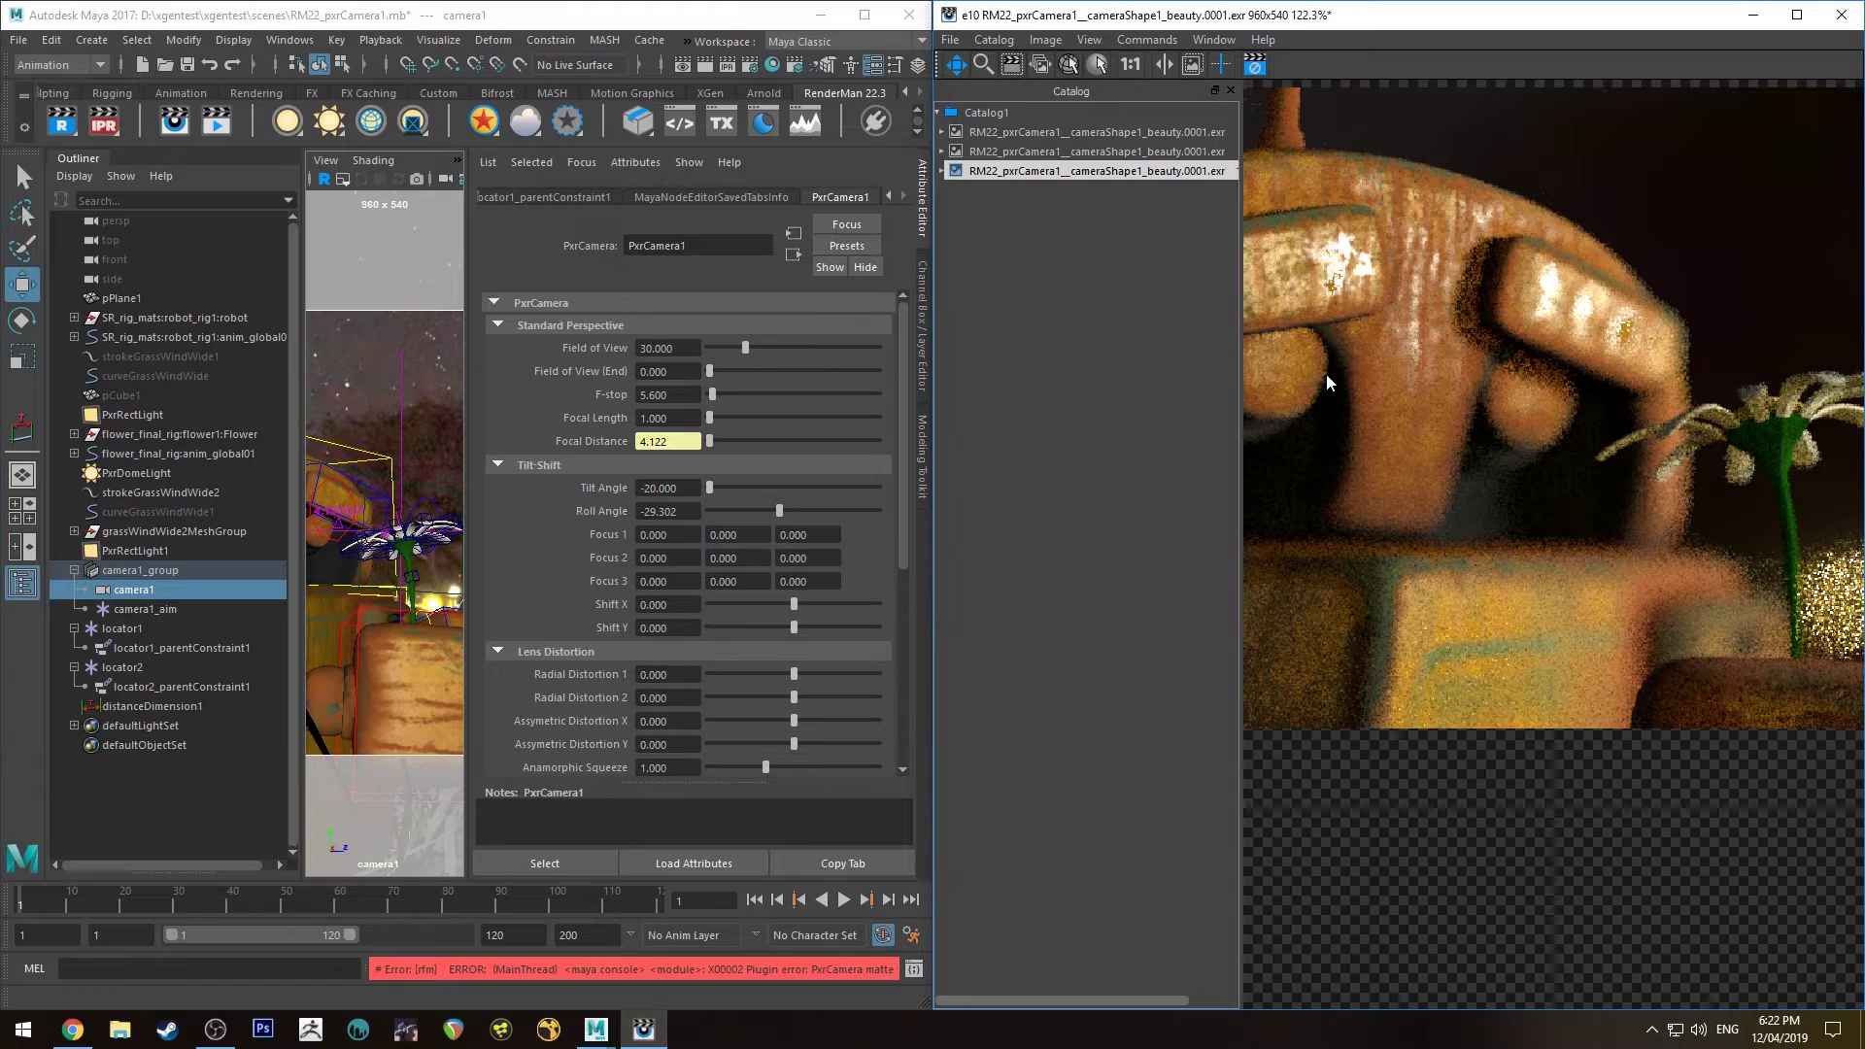
key("space")
left_click_drag(1153, 259, 1361, 297)
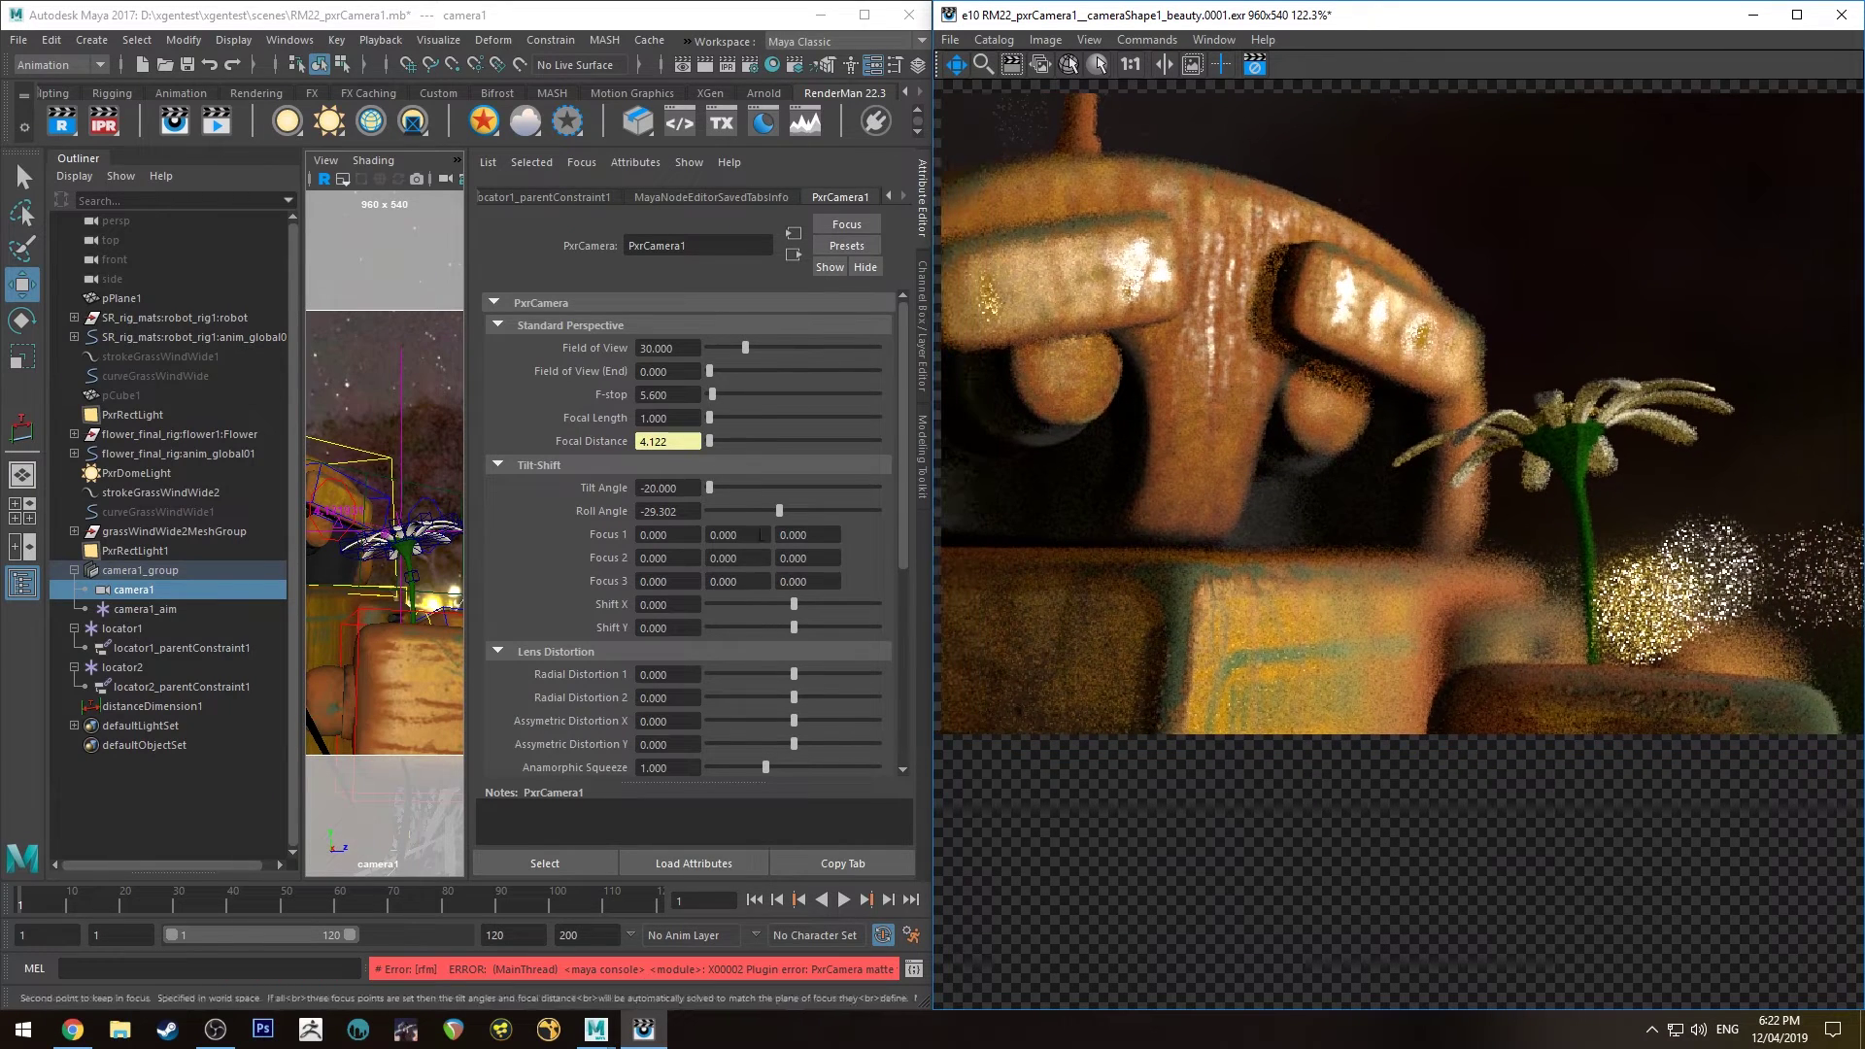
left_click_drag(779, 510, 858, 524)
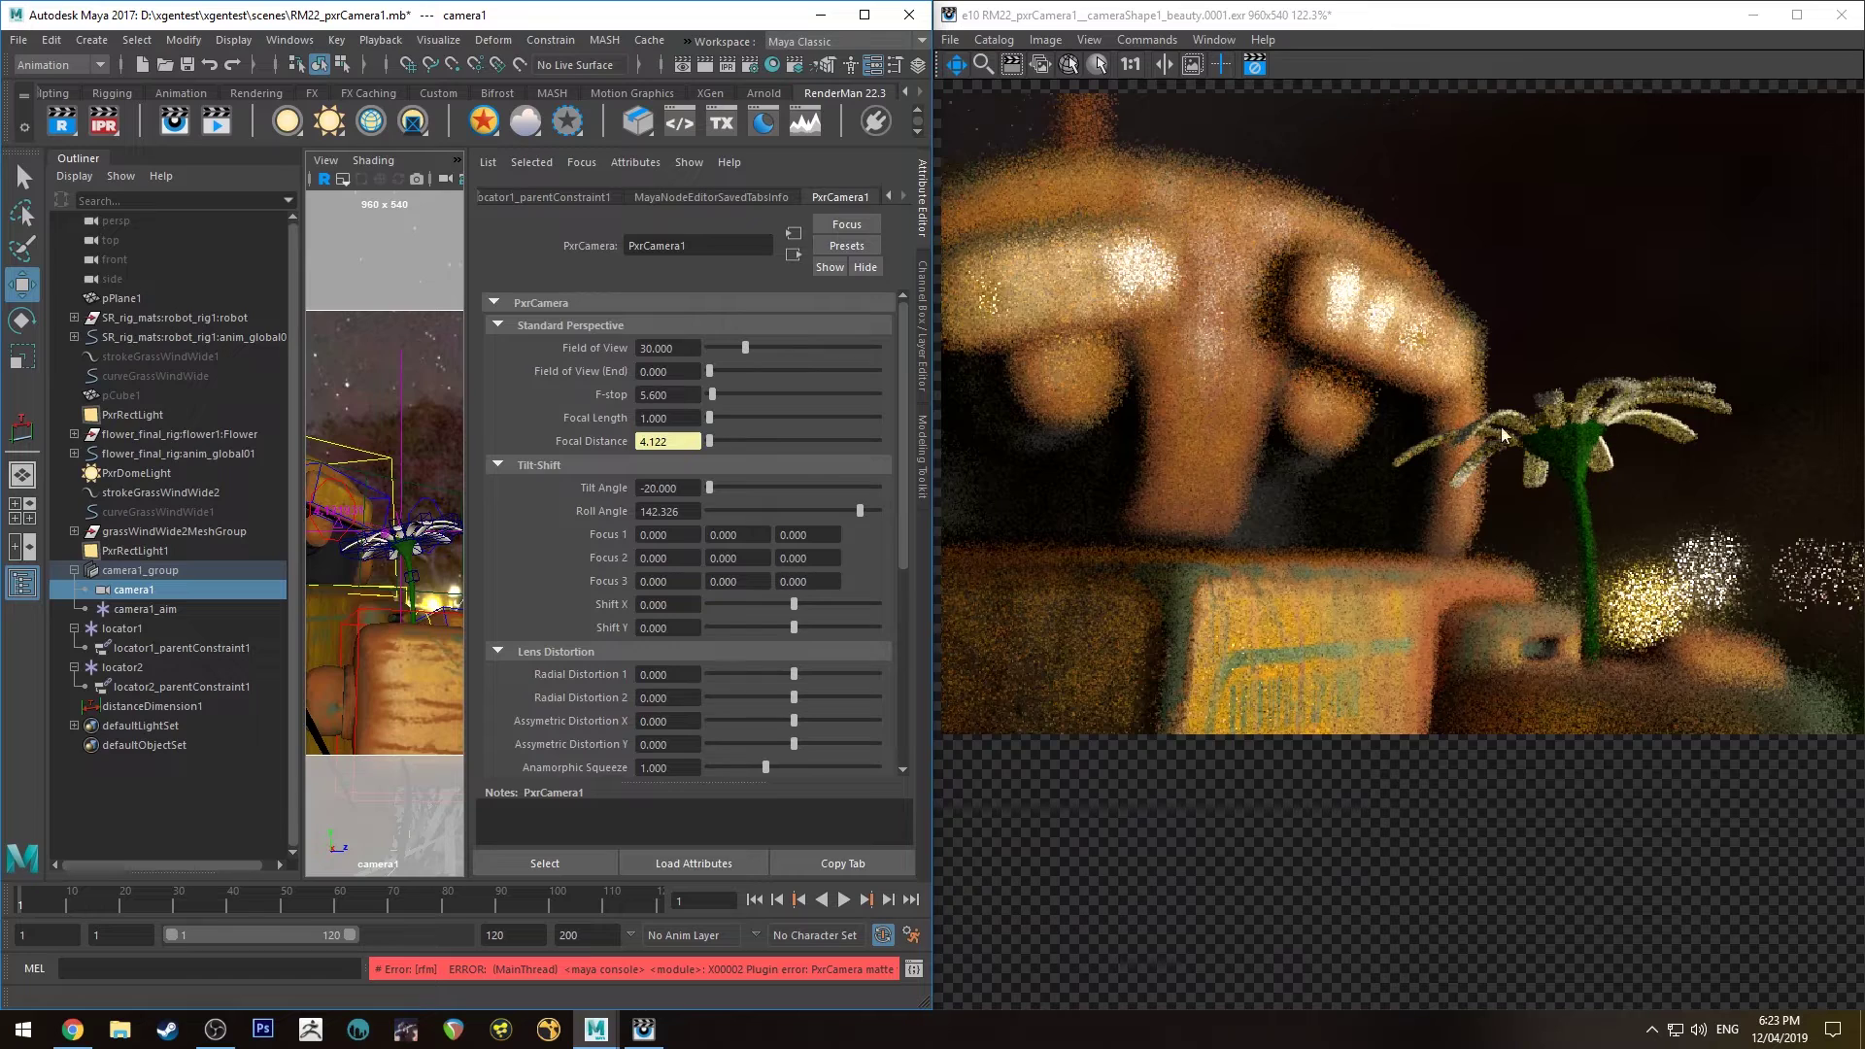
left_click_drag(686, 514, 622, 523)
type("0")
key("Return")
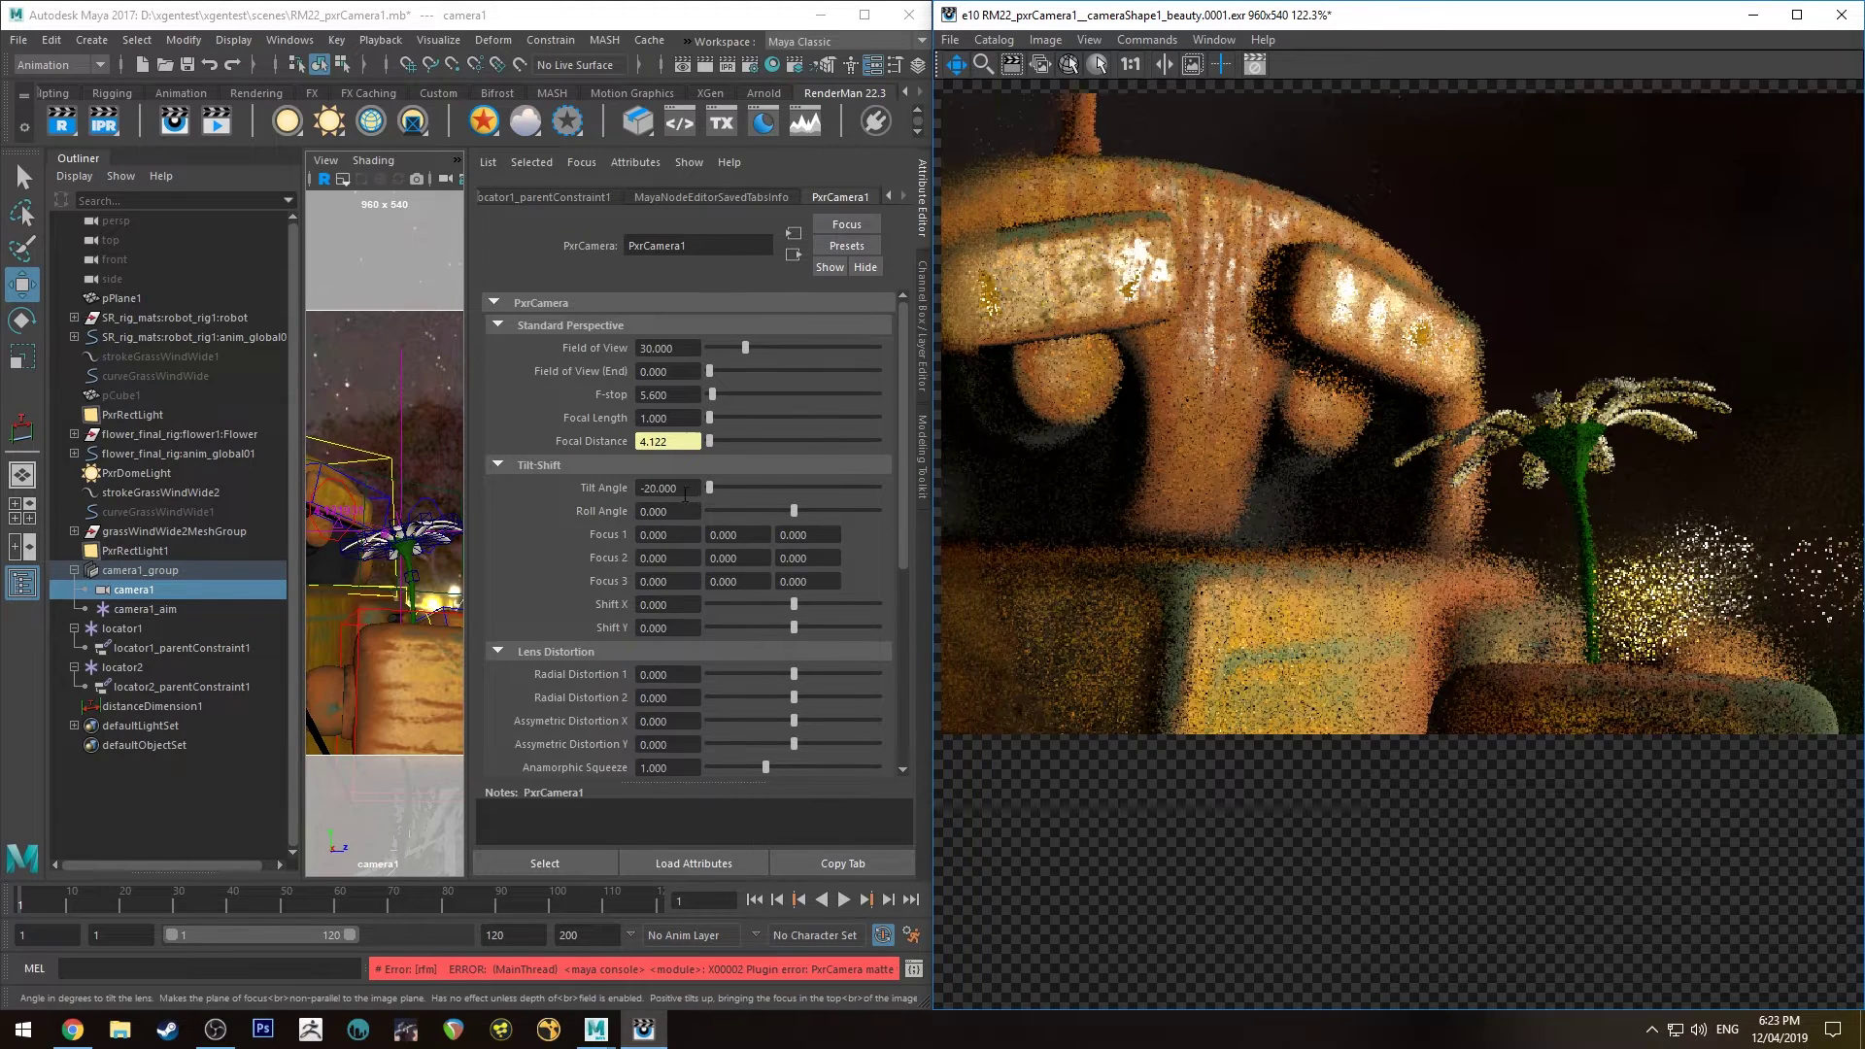
Reset PxrCamera1's Tilt Angle to 0
left_click_drag(640, 489, 735, 399)
type("0")
key("Return")
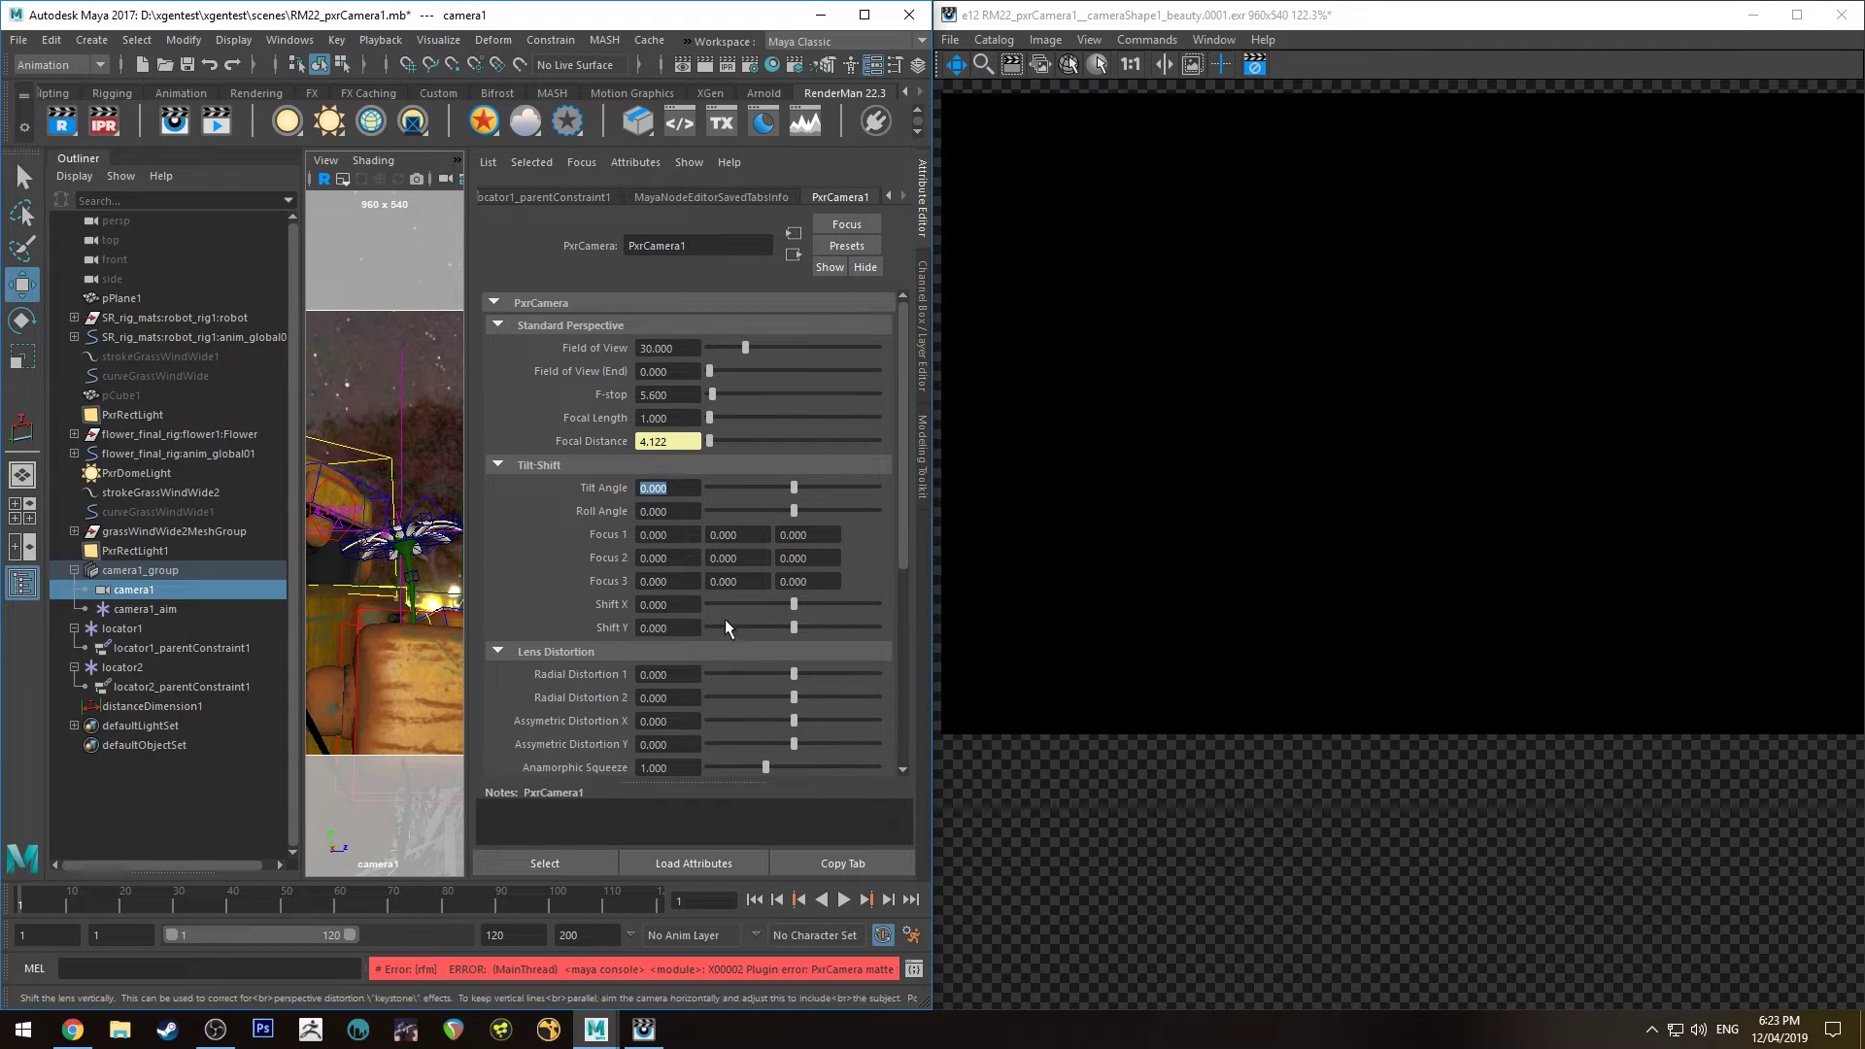
Try horizontal Shift X values of about -0.6 and 0.66 on PxrCamera1, and restore it to 0
left_click_drag(755, 604, 731, 604)
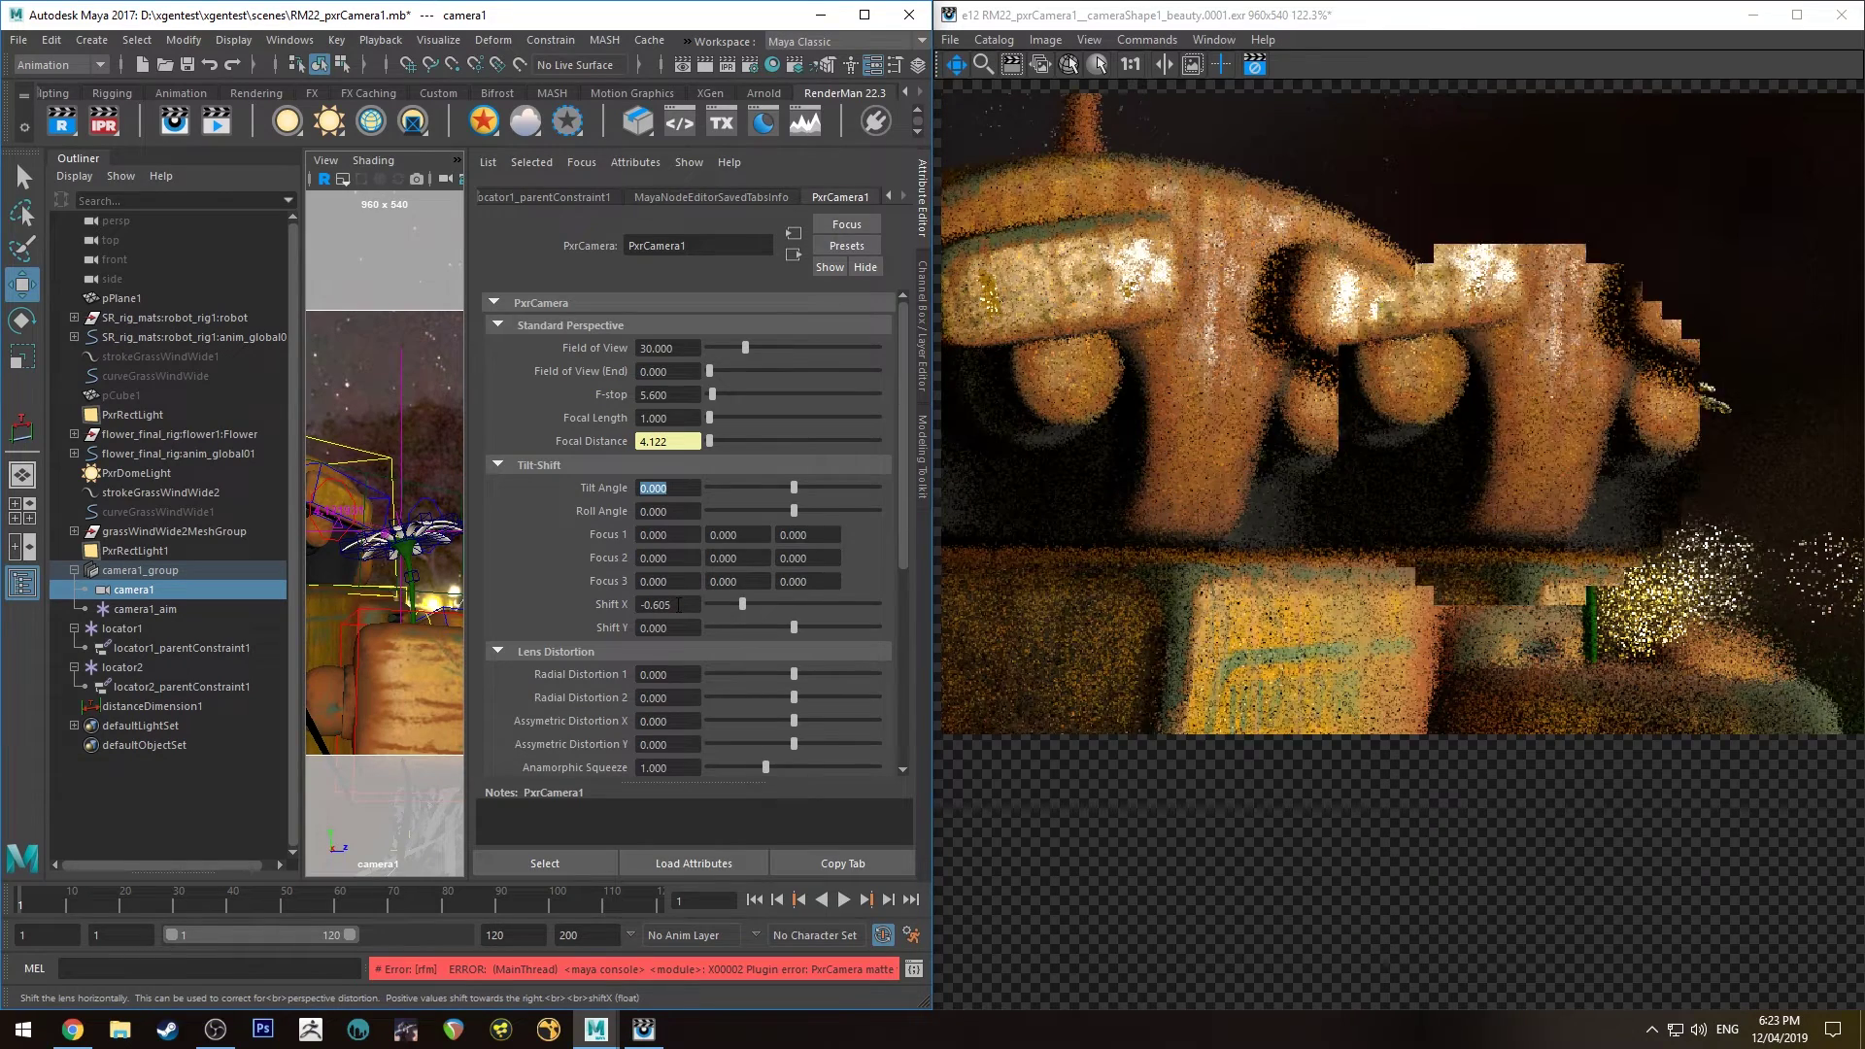
left_click_drag(1215, 450, 995, 448)
left_click_drag(1364, 462, 1526, 470)
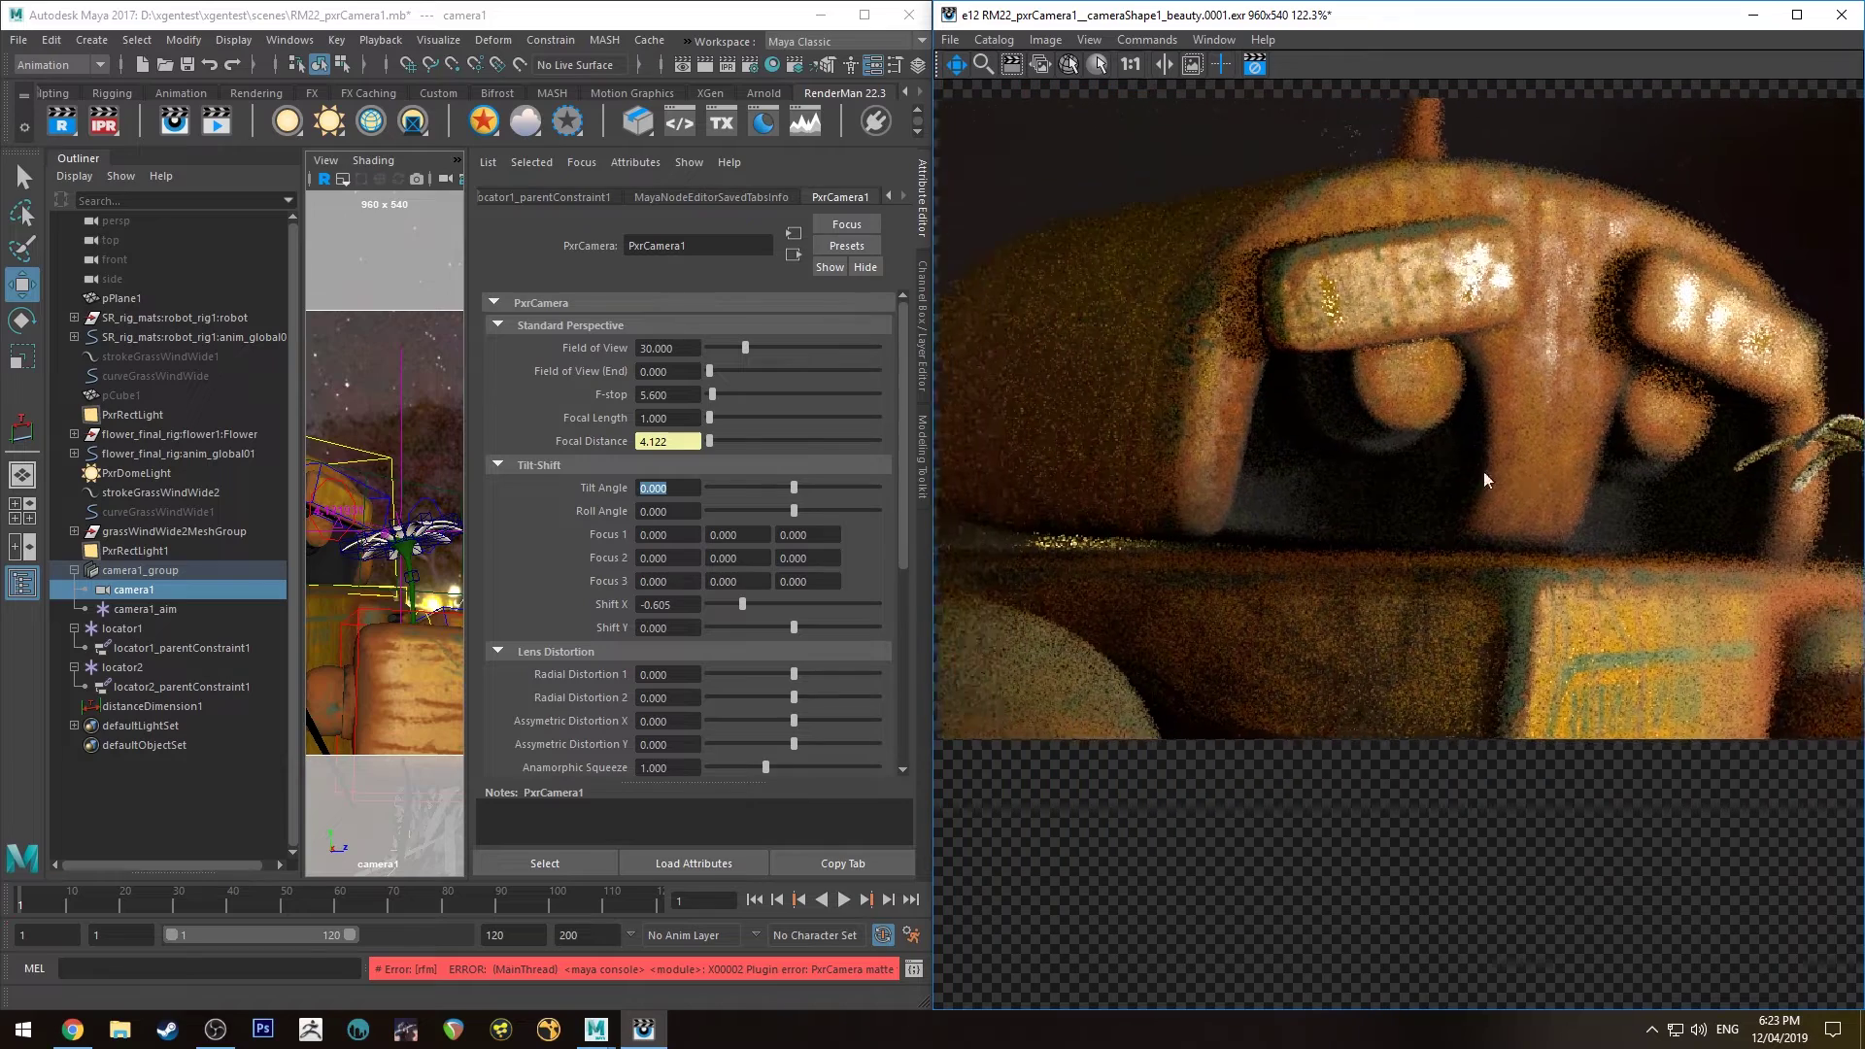
left_click(847, 602)
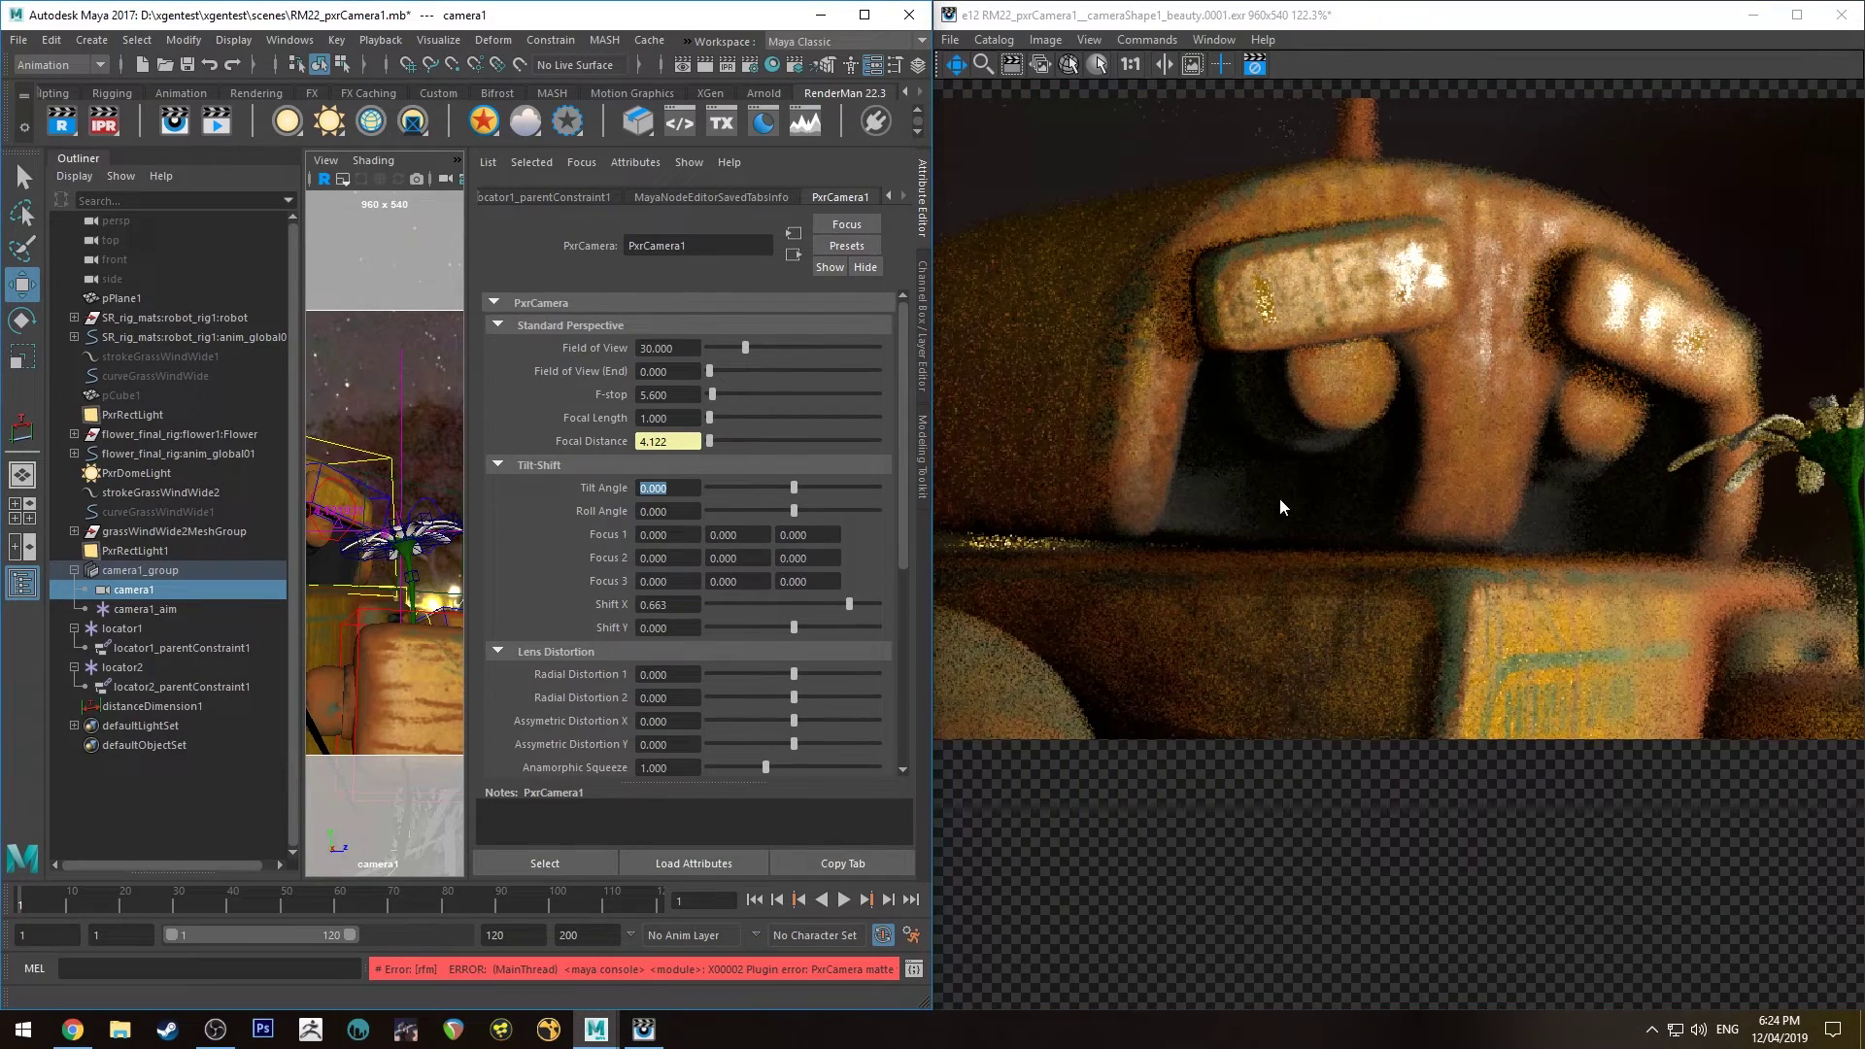
left_click_drag(1154, 507, 1343, 504)
double_click(670, 604)
type("0")
key("Return")
Set PxrCamera1's vertical Shift Y to about -0.78
left_click(679, 629)
left_click_drag(802, 627, 726, 626)
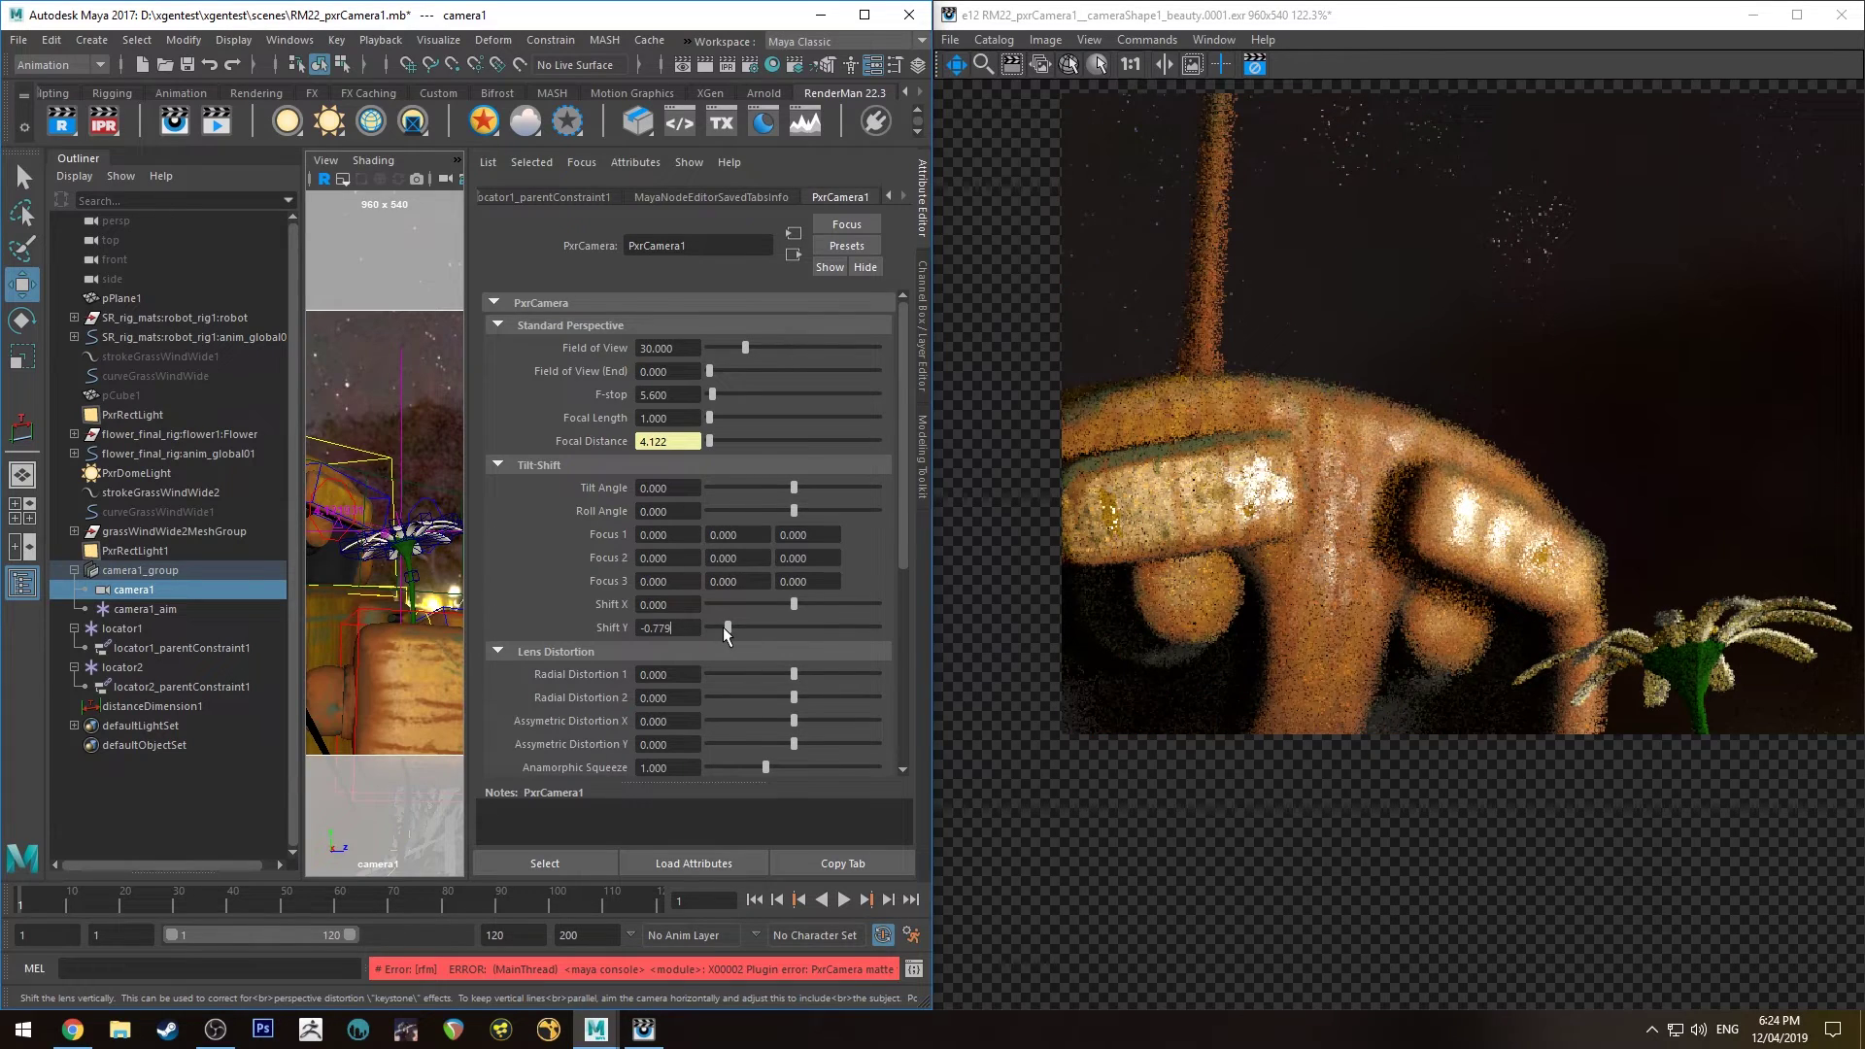
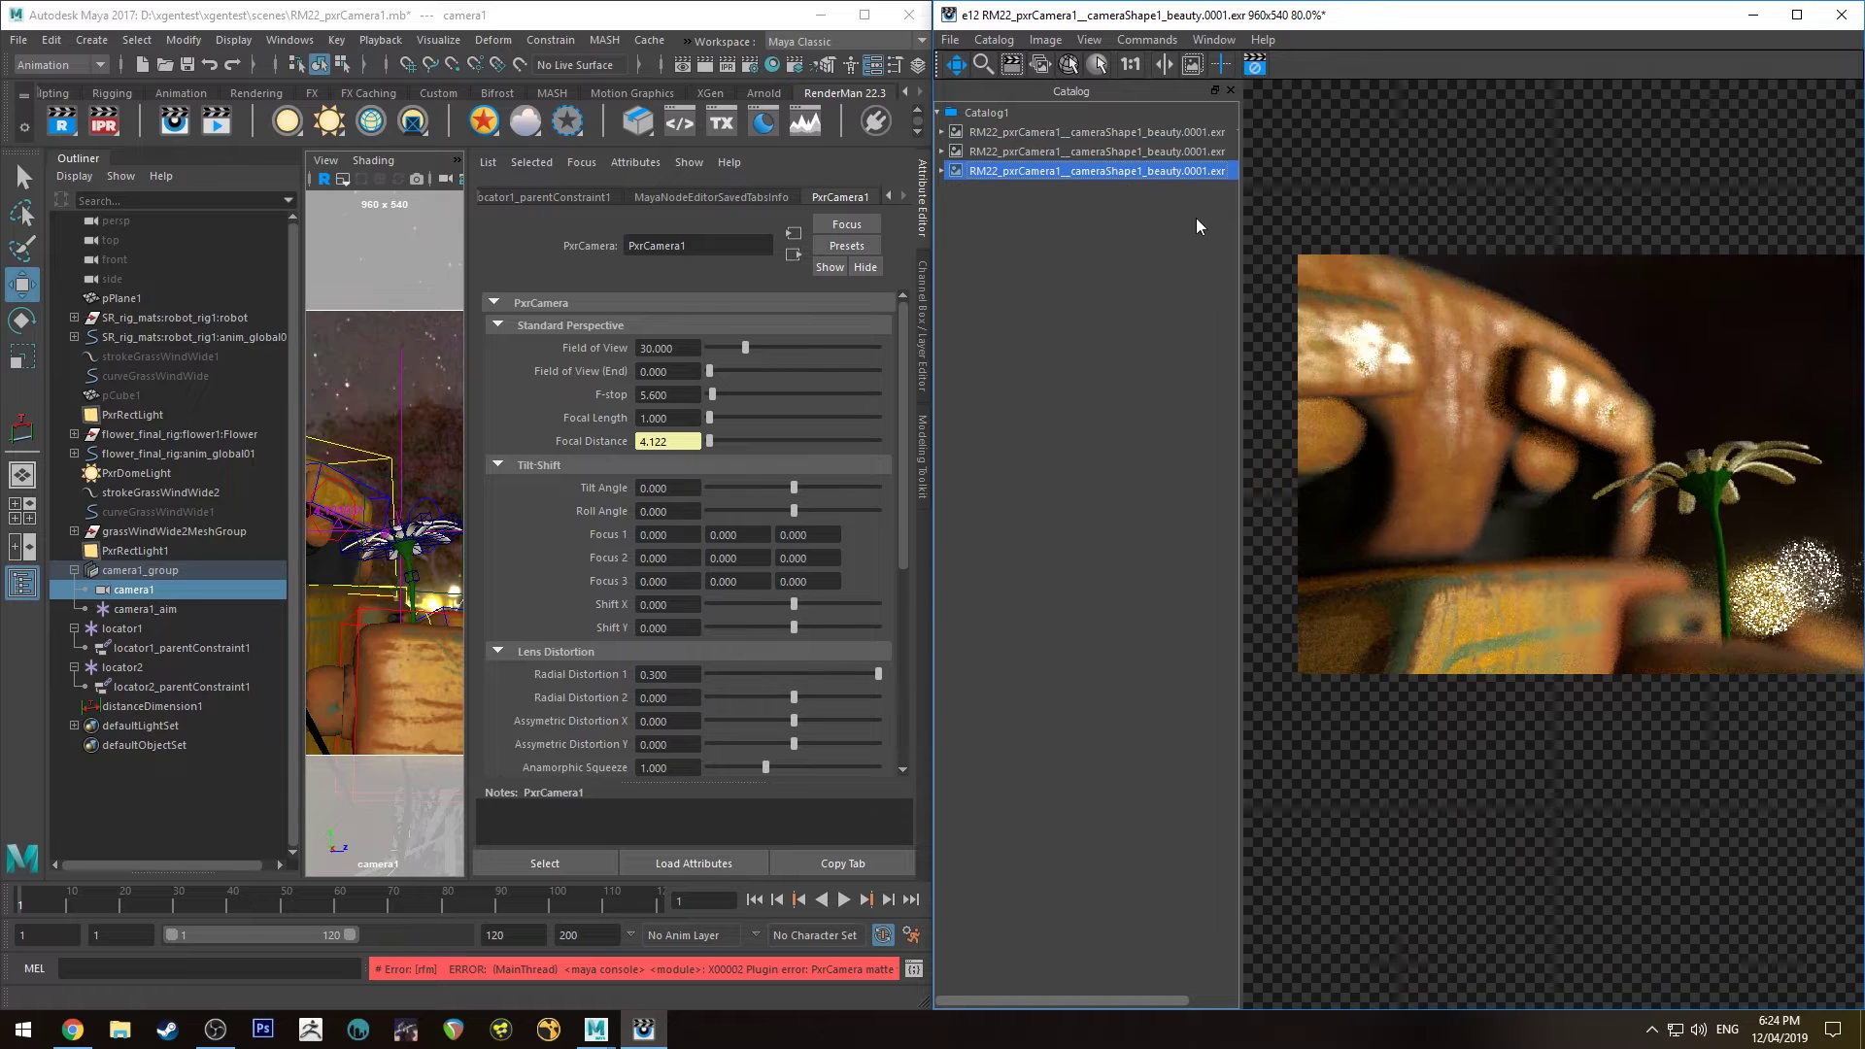
Compare the live Radial Distortion 1 render with the undistorted second snapshot in the render catalog
left_click_drag(1693, 454, 1584, 443)
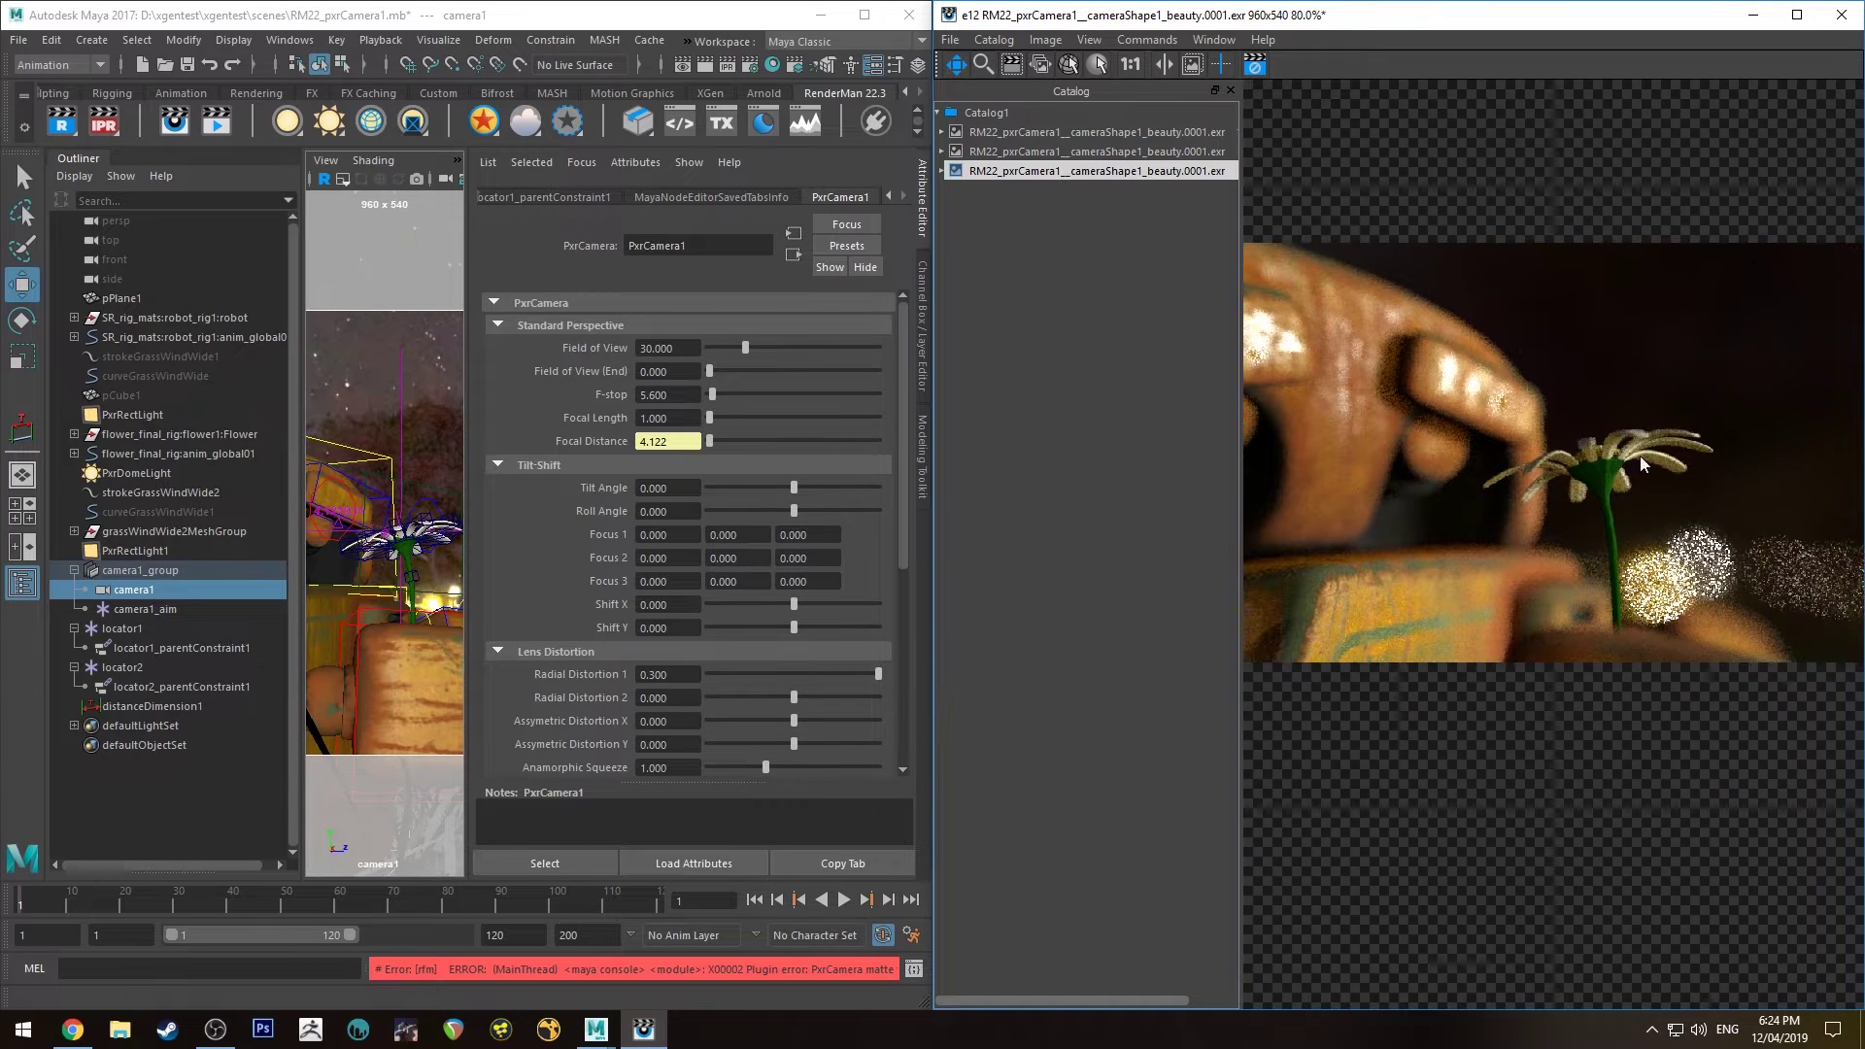
scroll(1694, 476, "down", 1)
scroll(1696, 485, "down", 1)
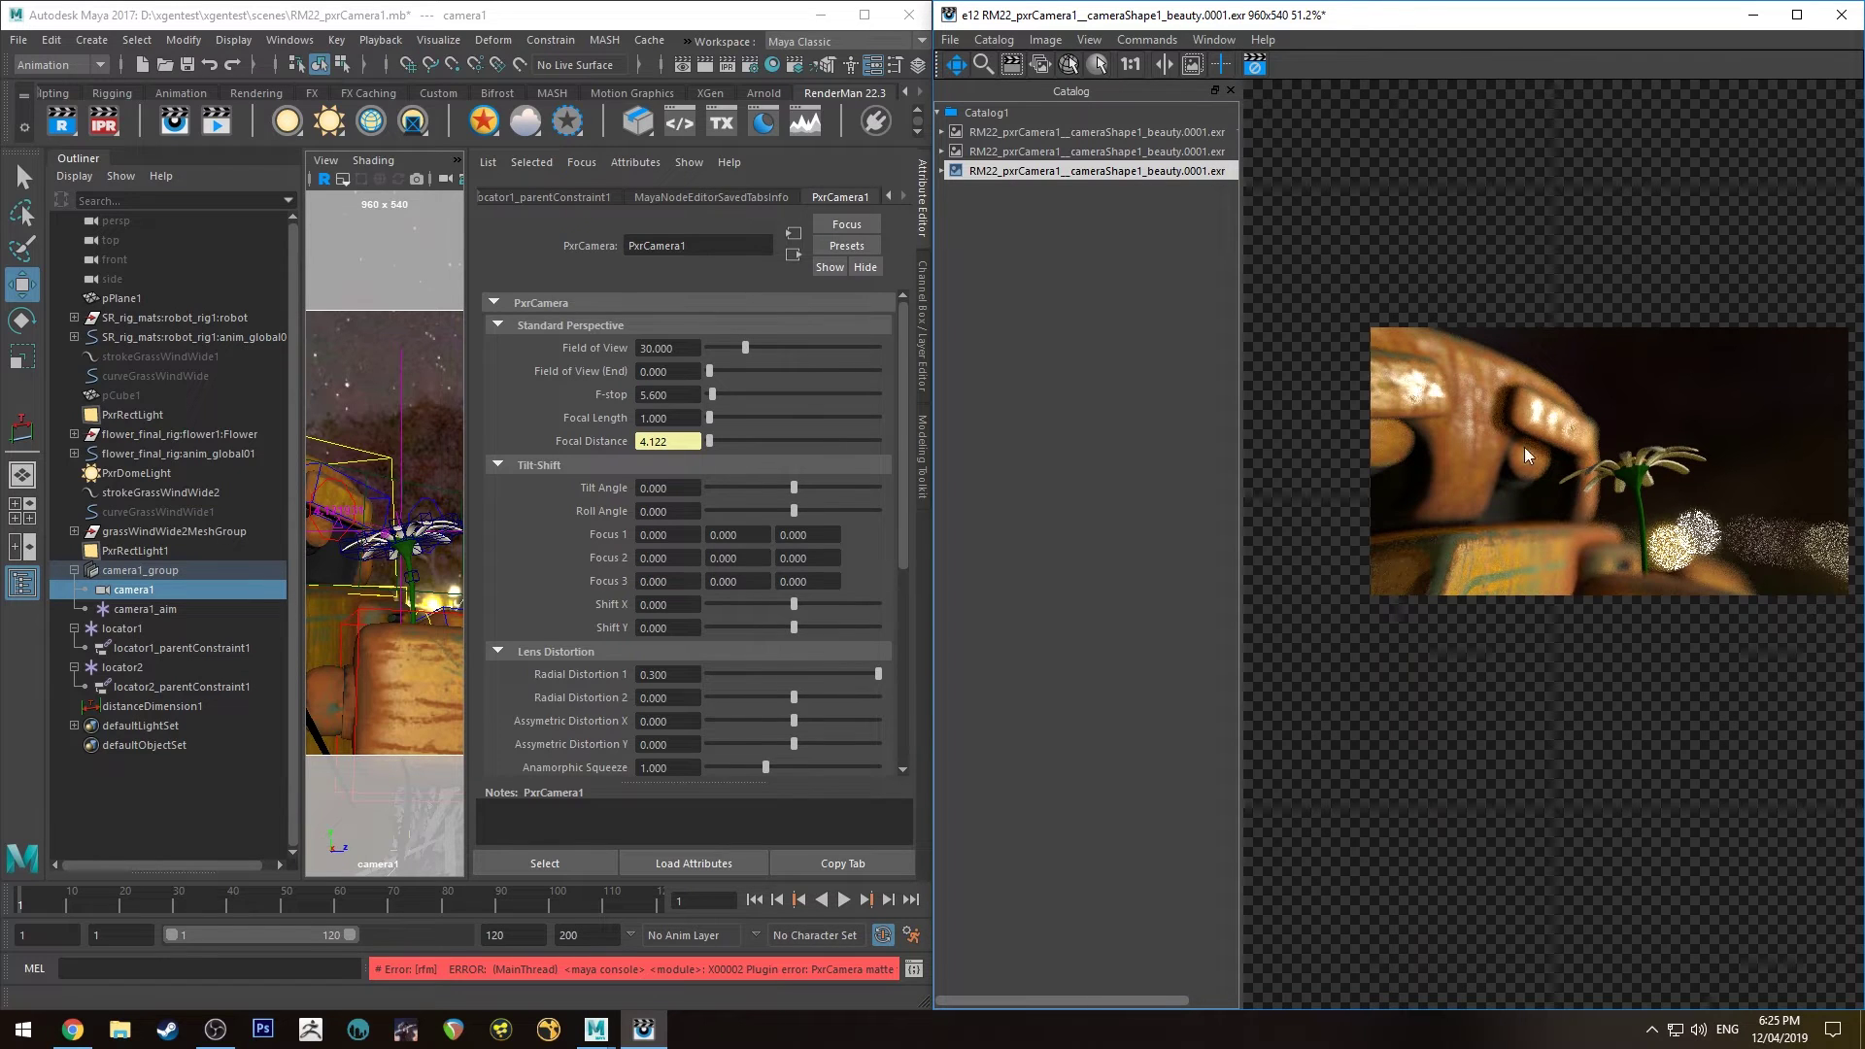
left_click(1121, 150)
left_click(1151, 170)
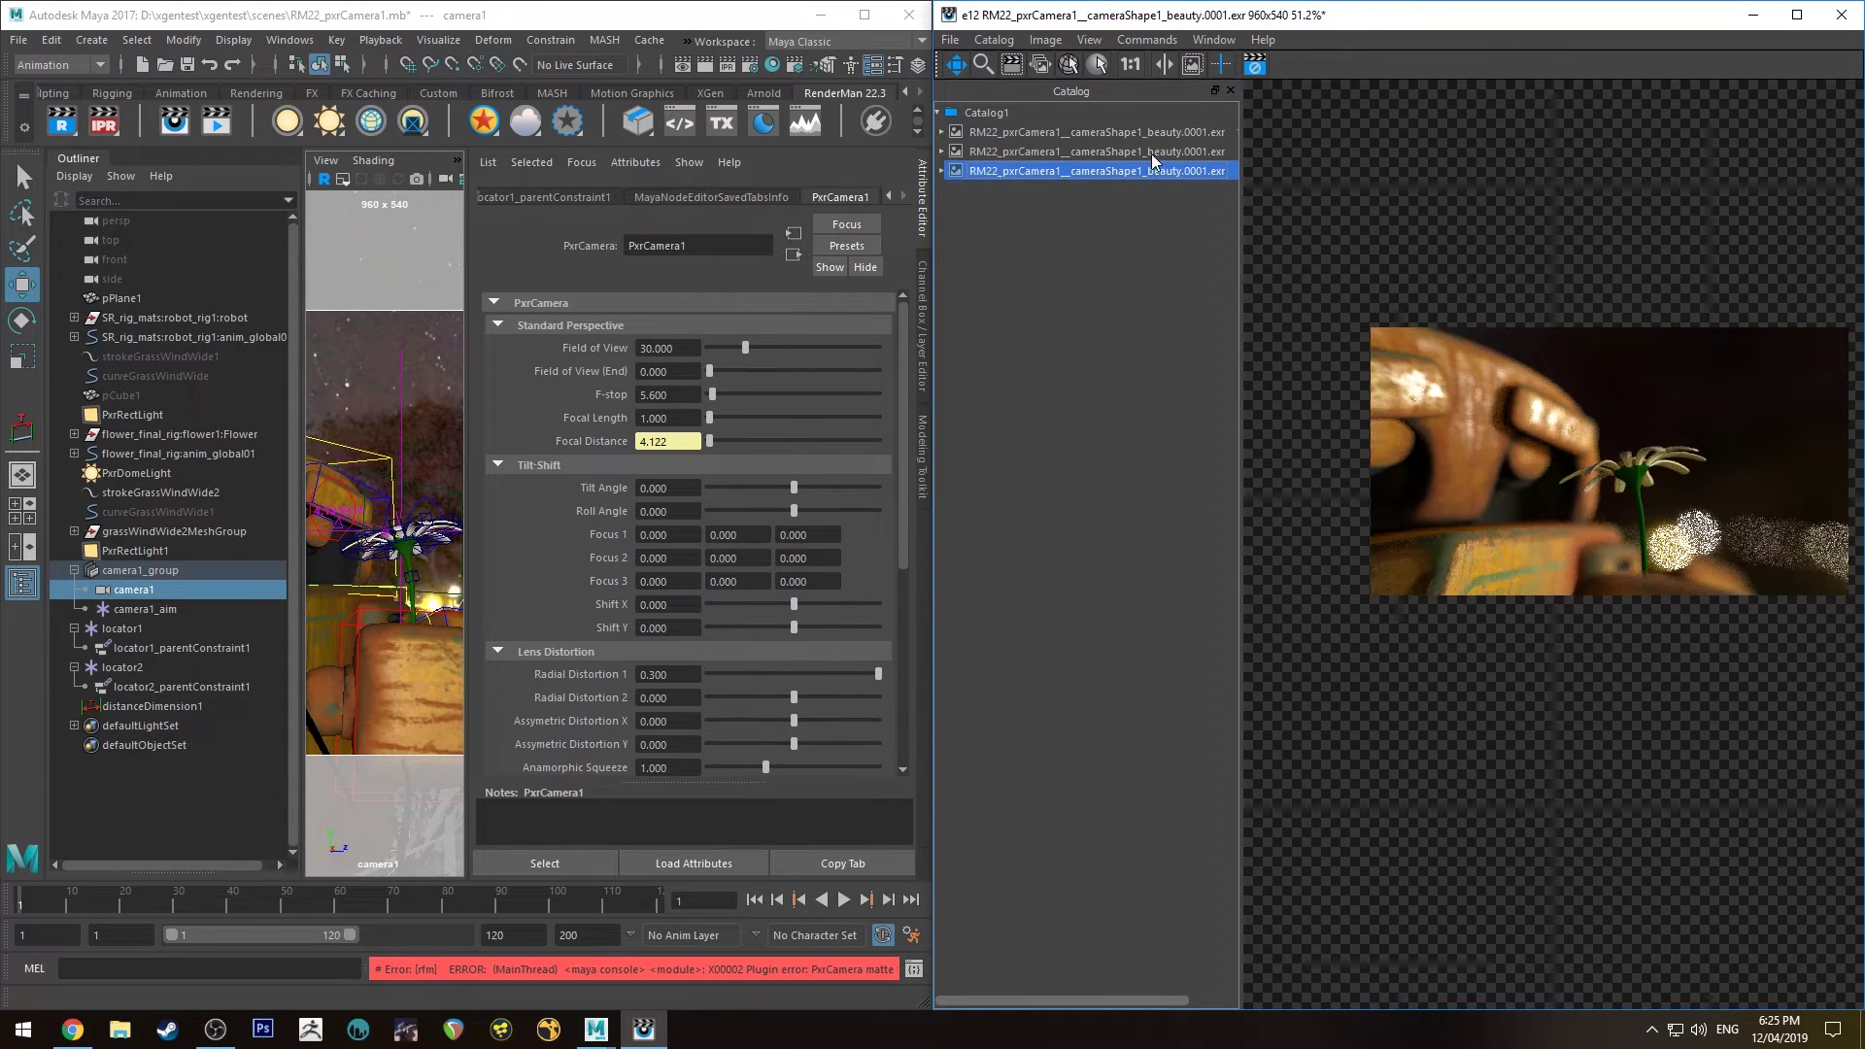
left_click(1151, 152)
left_click(1146, 171)
left_click(1146, 152)
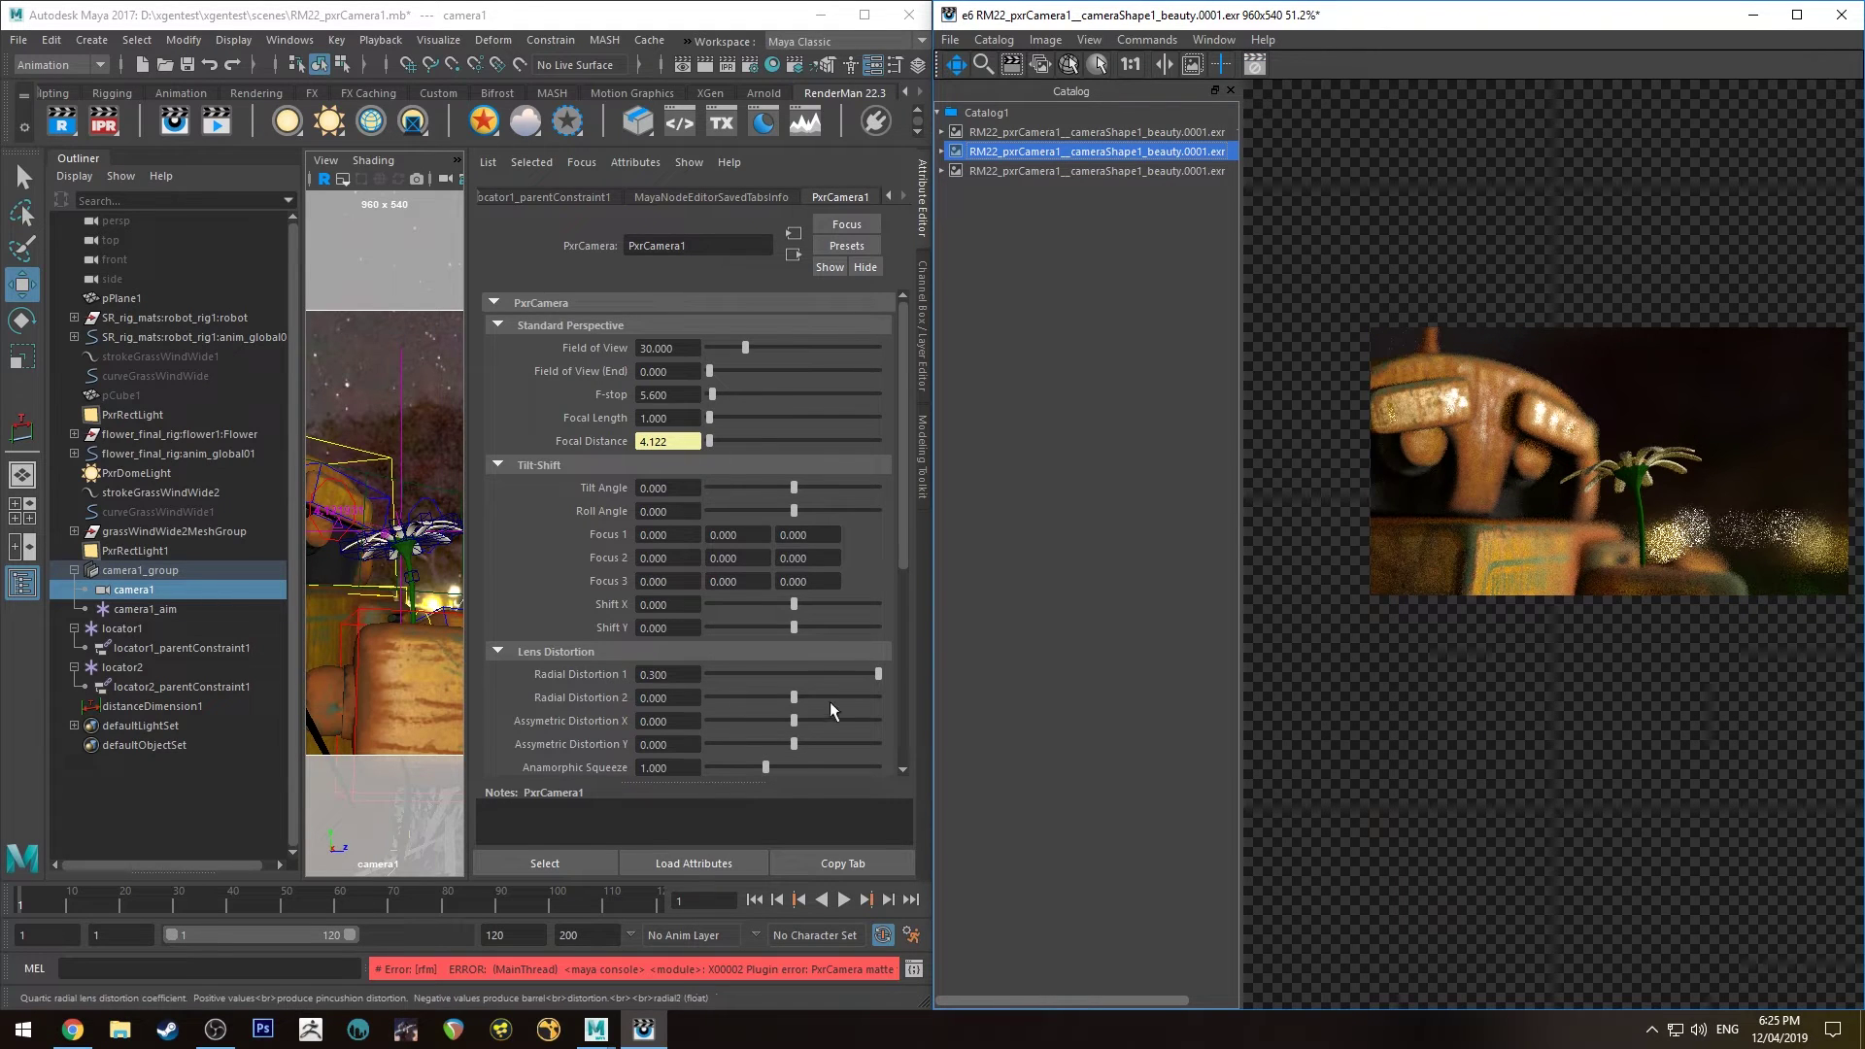
left_click(1146, 171)
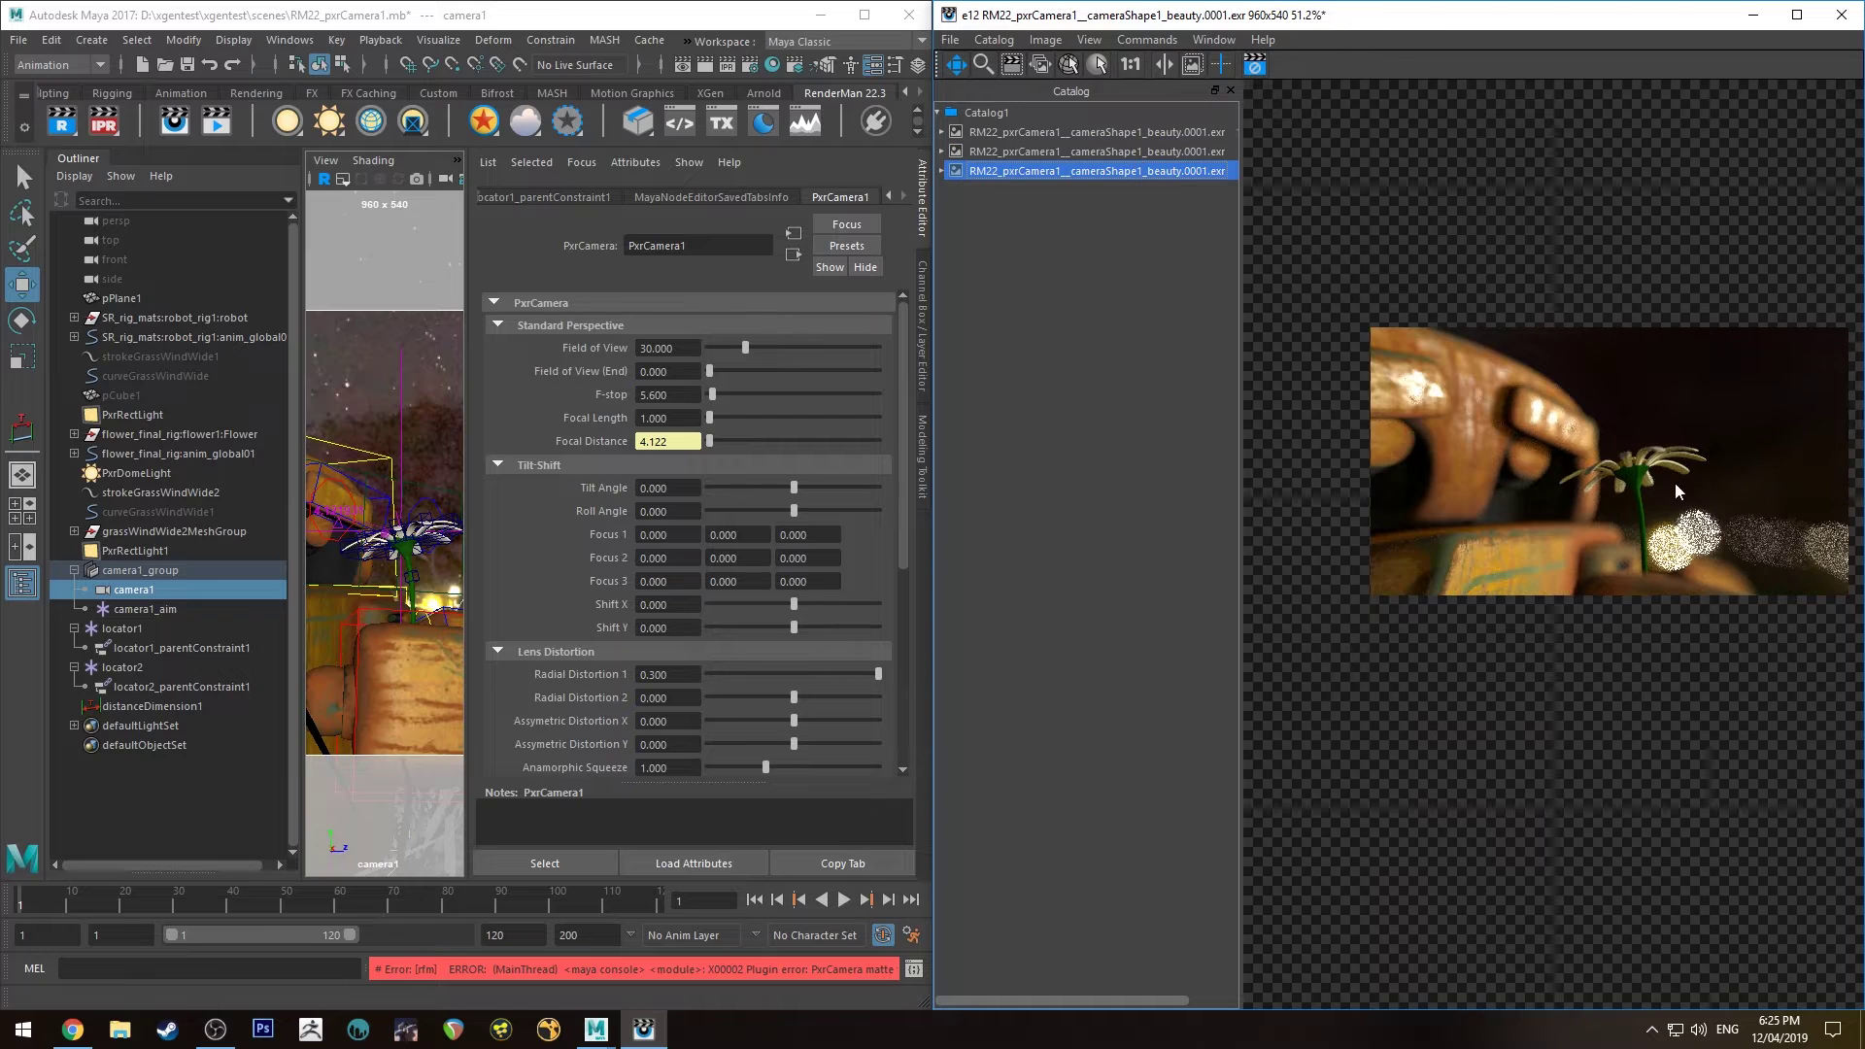
Try Radial Distortion 1 at -0.3 with Radial Distortion 2 at 0.3 and -0.3, and set both back to 0
left_click_drag(762, 672, 707, 674)
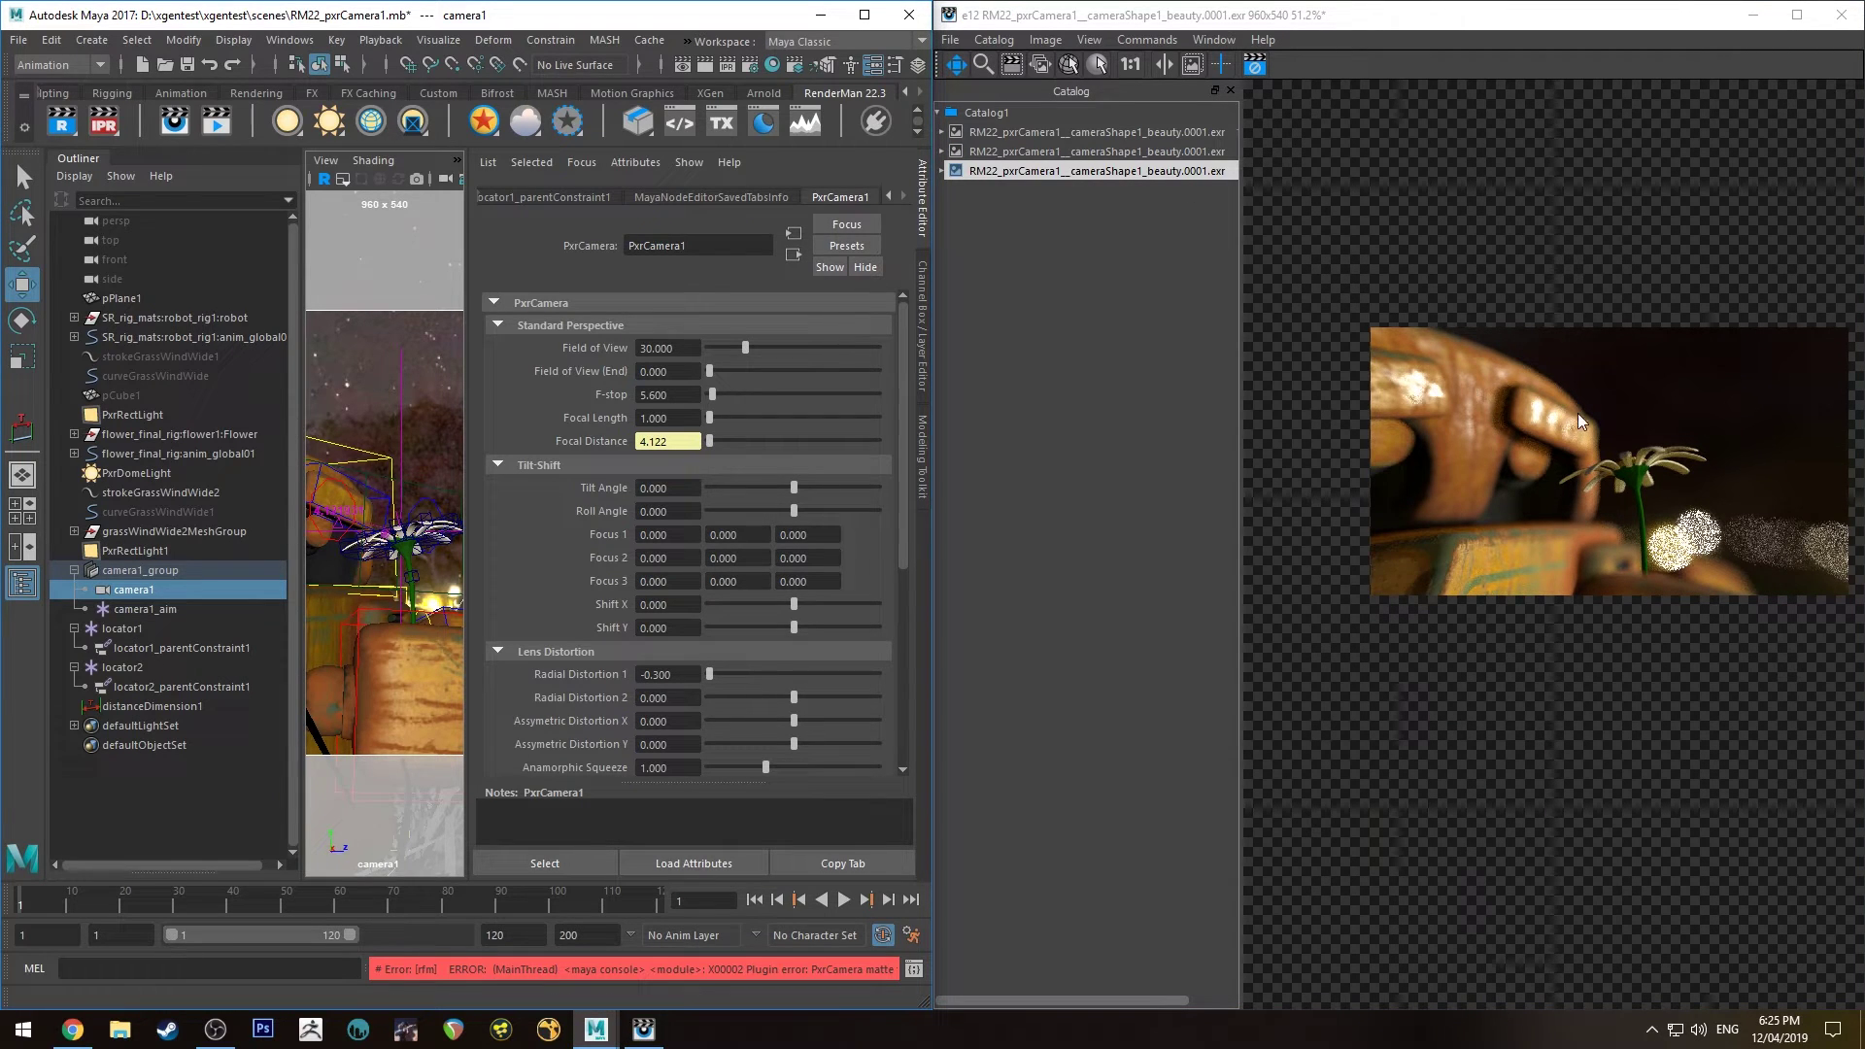
left_click(1180, 177)
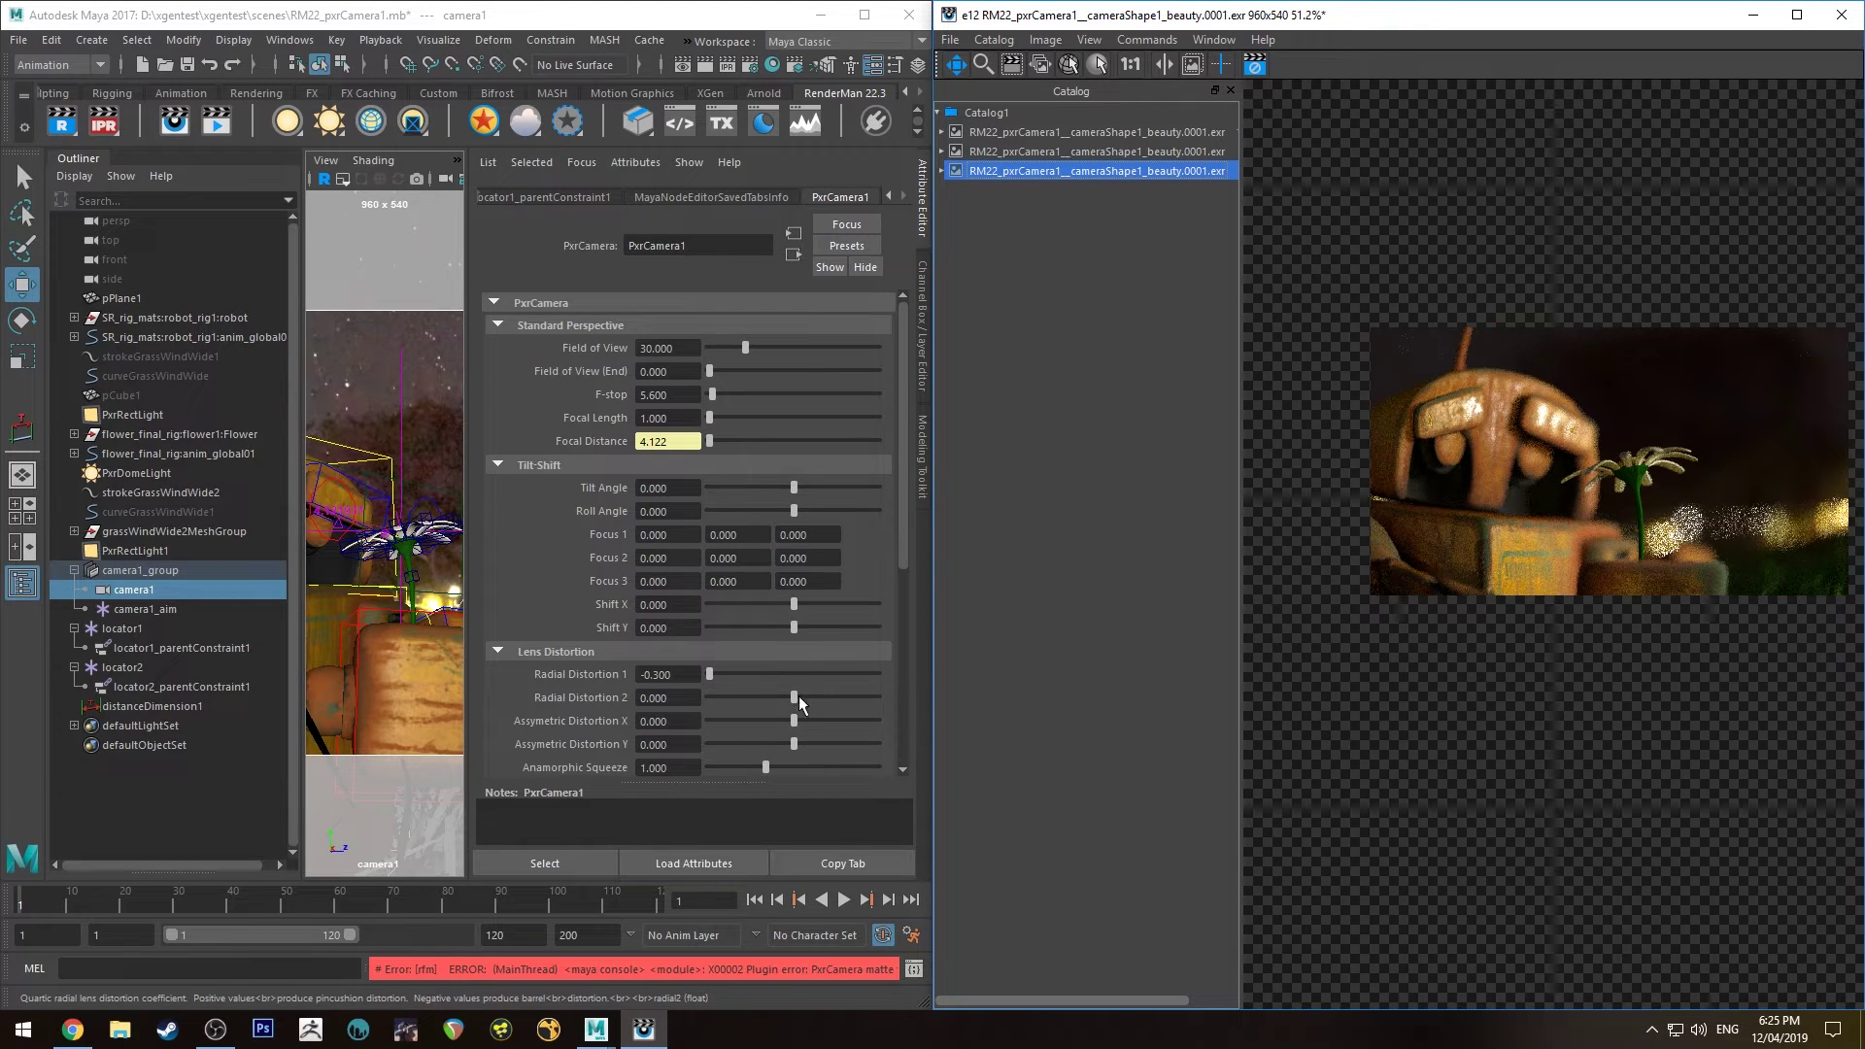
left_click_drag(798, 695, 913, 699)
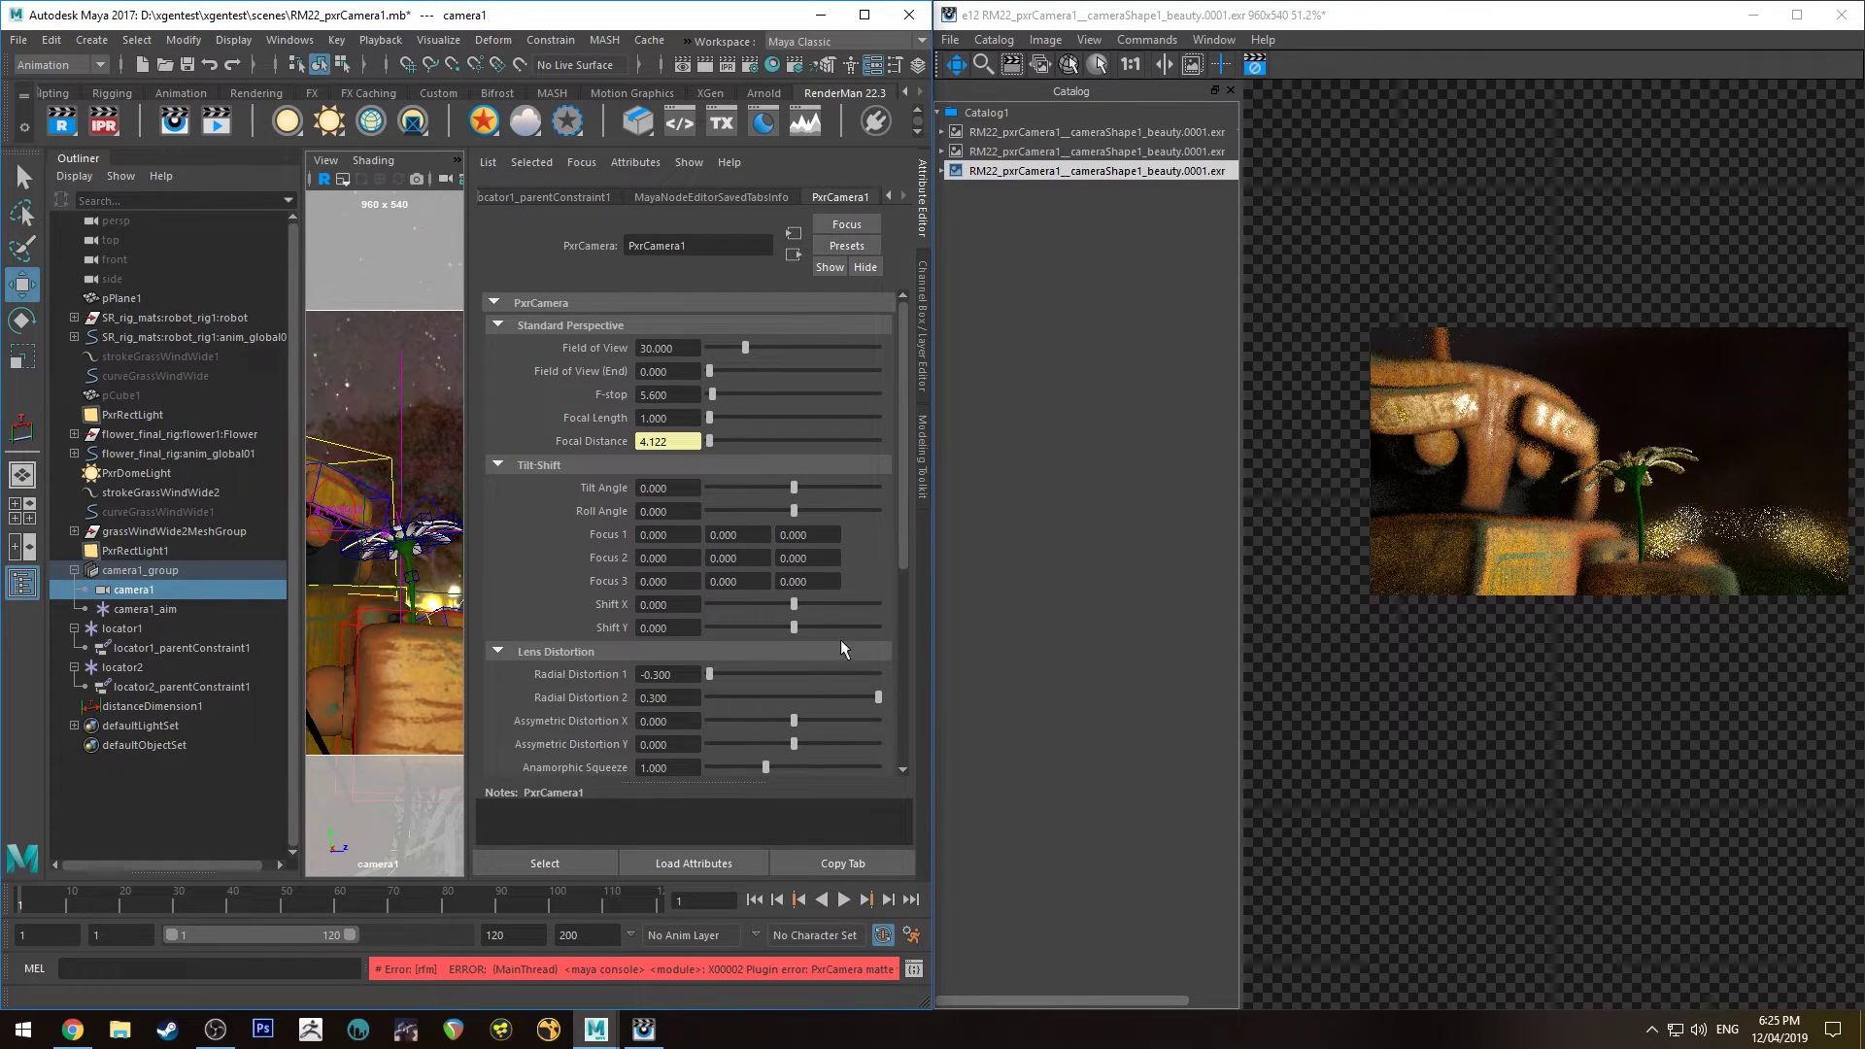
left_click_drag(791, 695, 558, 668)
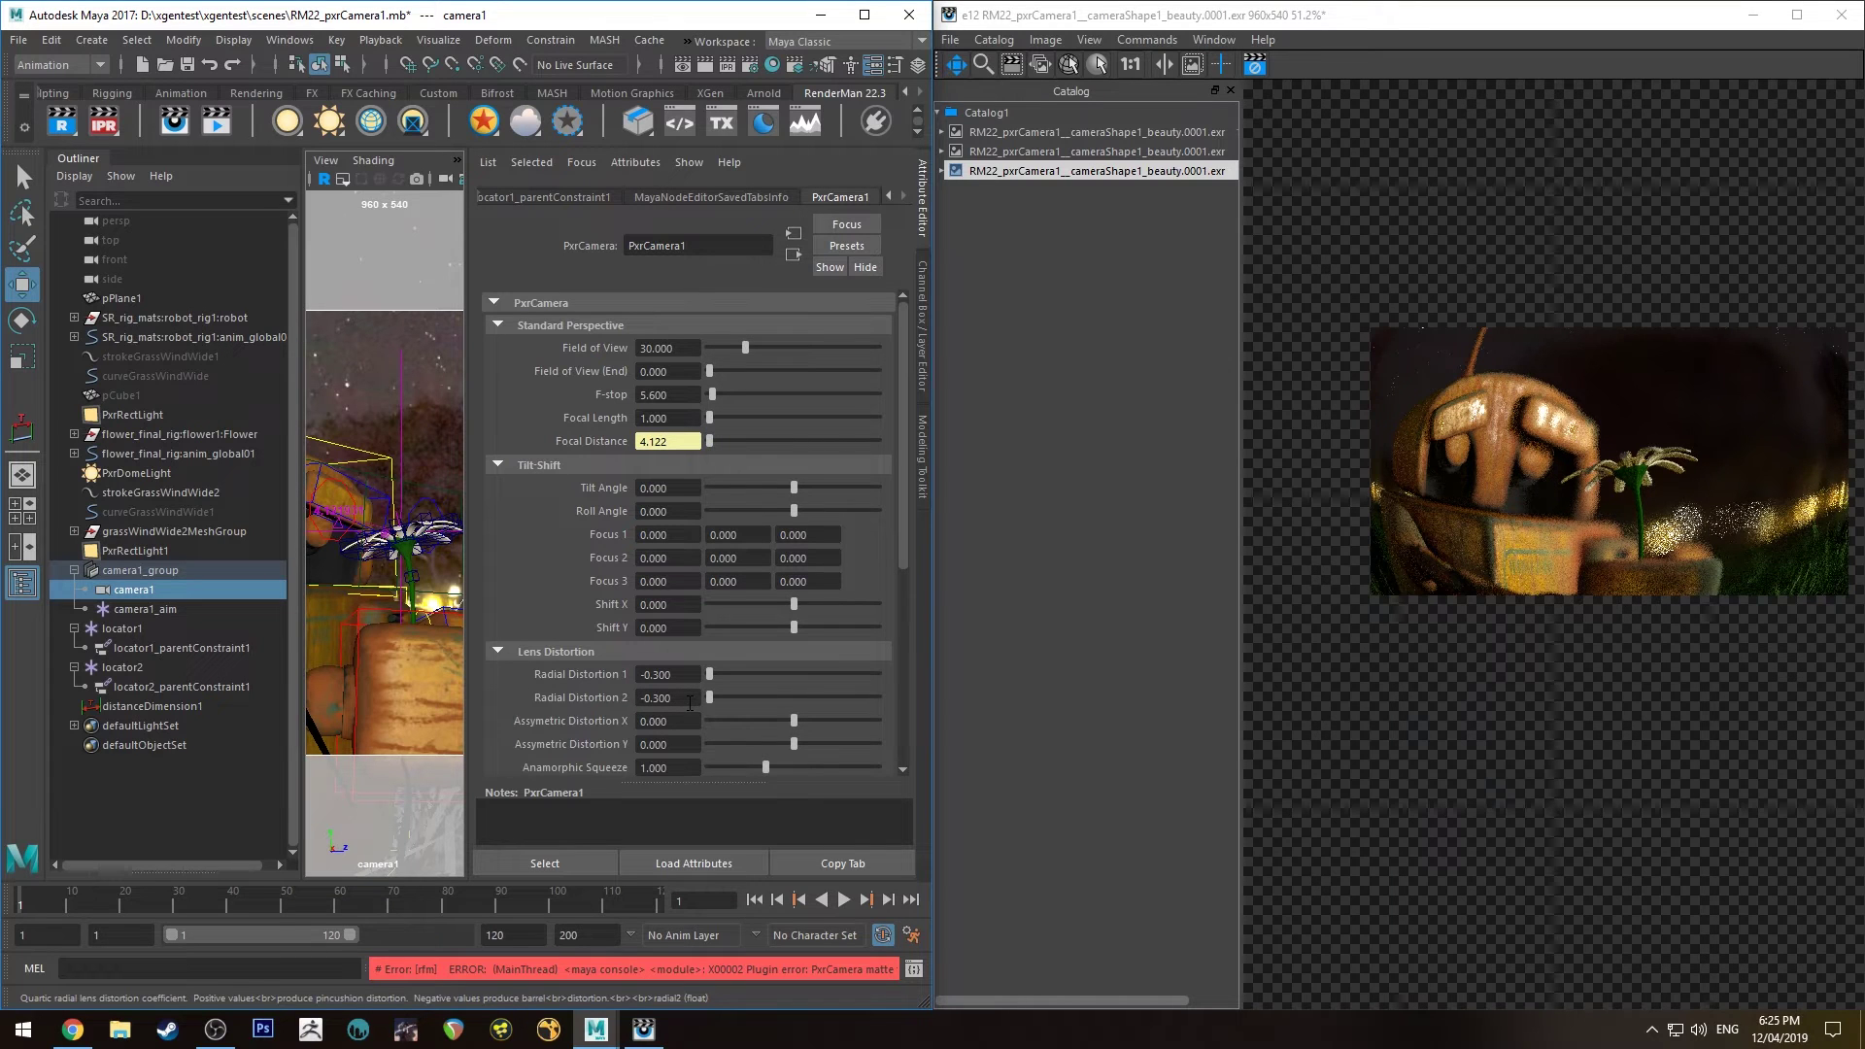
left_click_drag(710, 698, 880, 696)
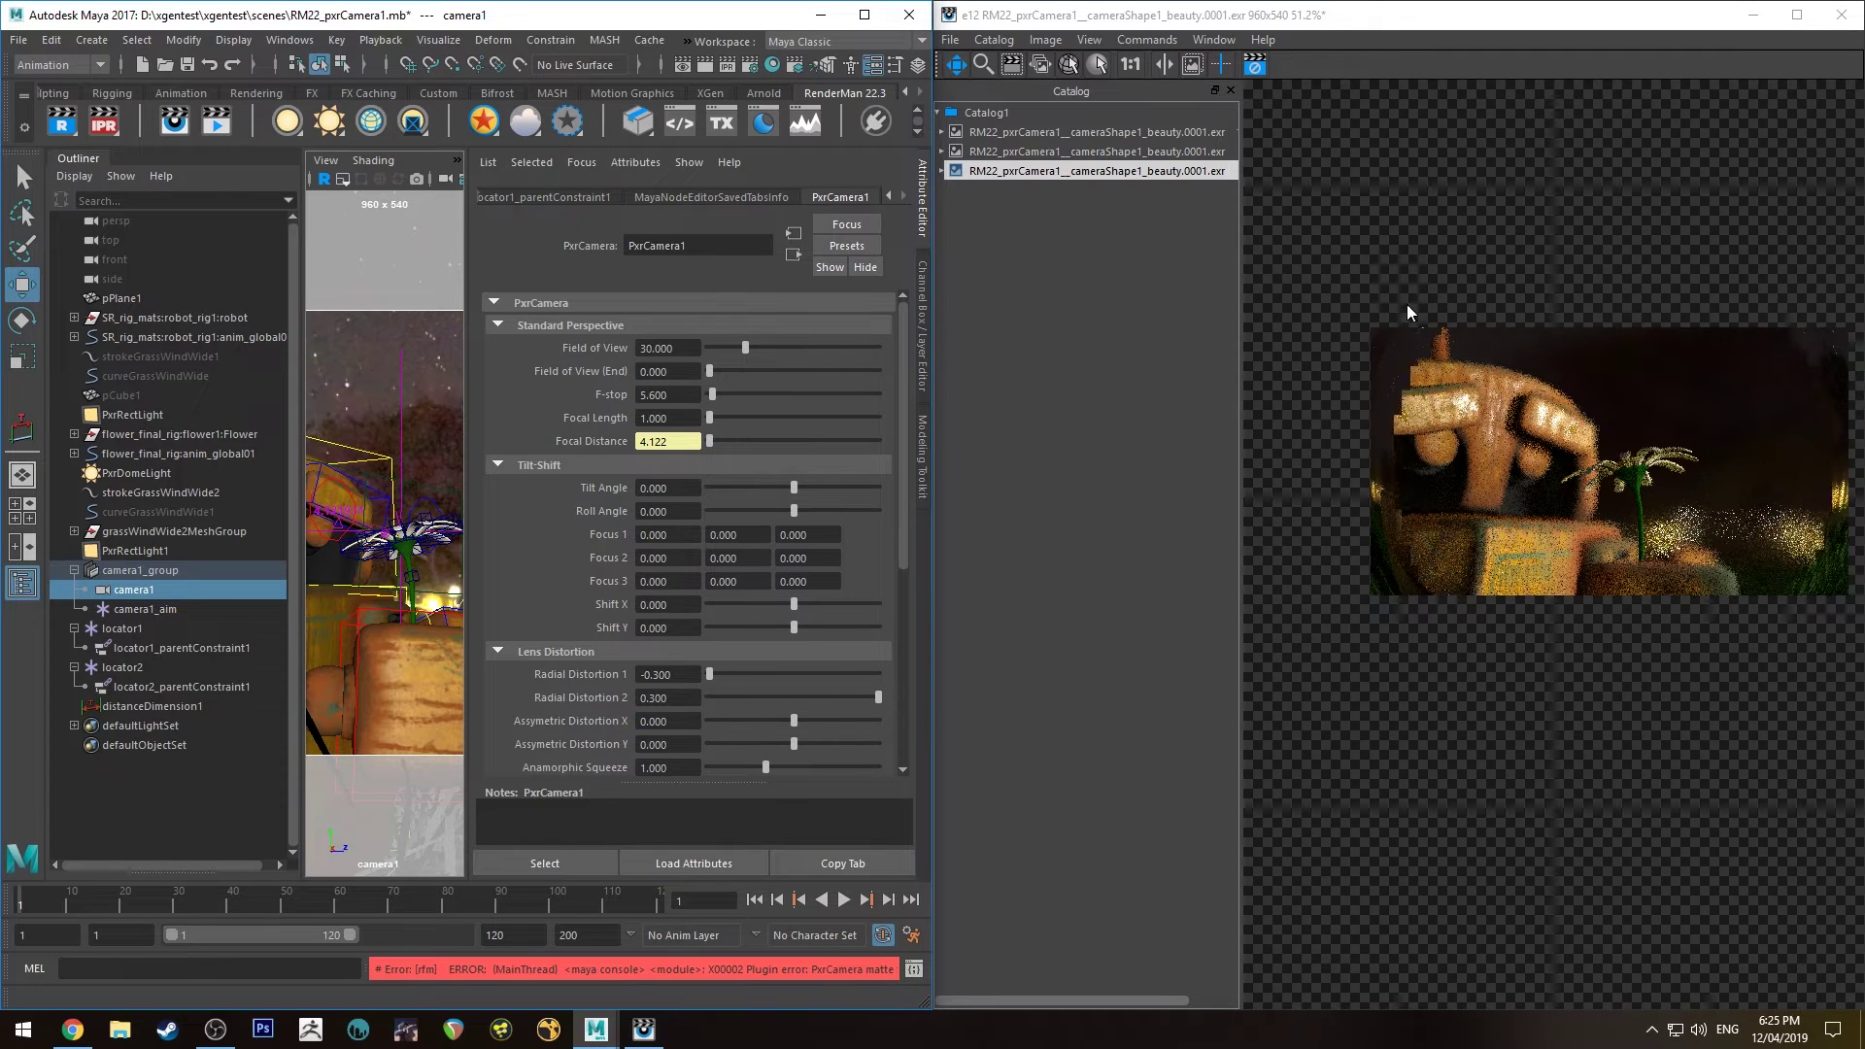
left_click(792, 674)
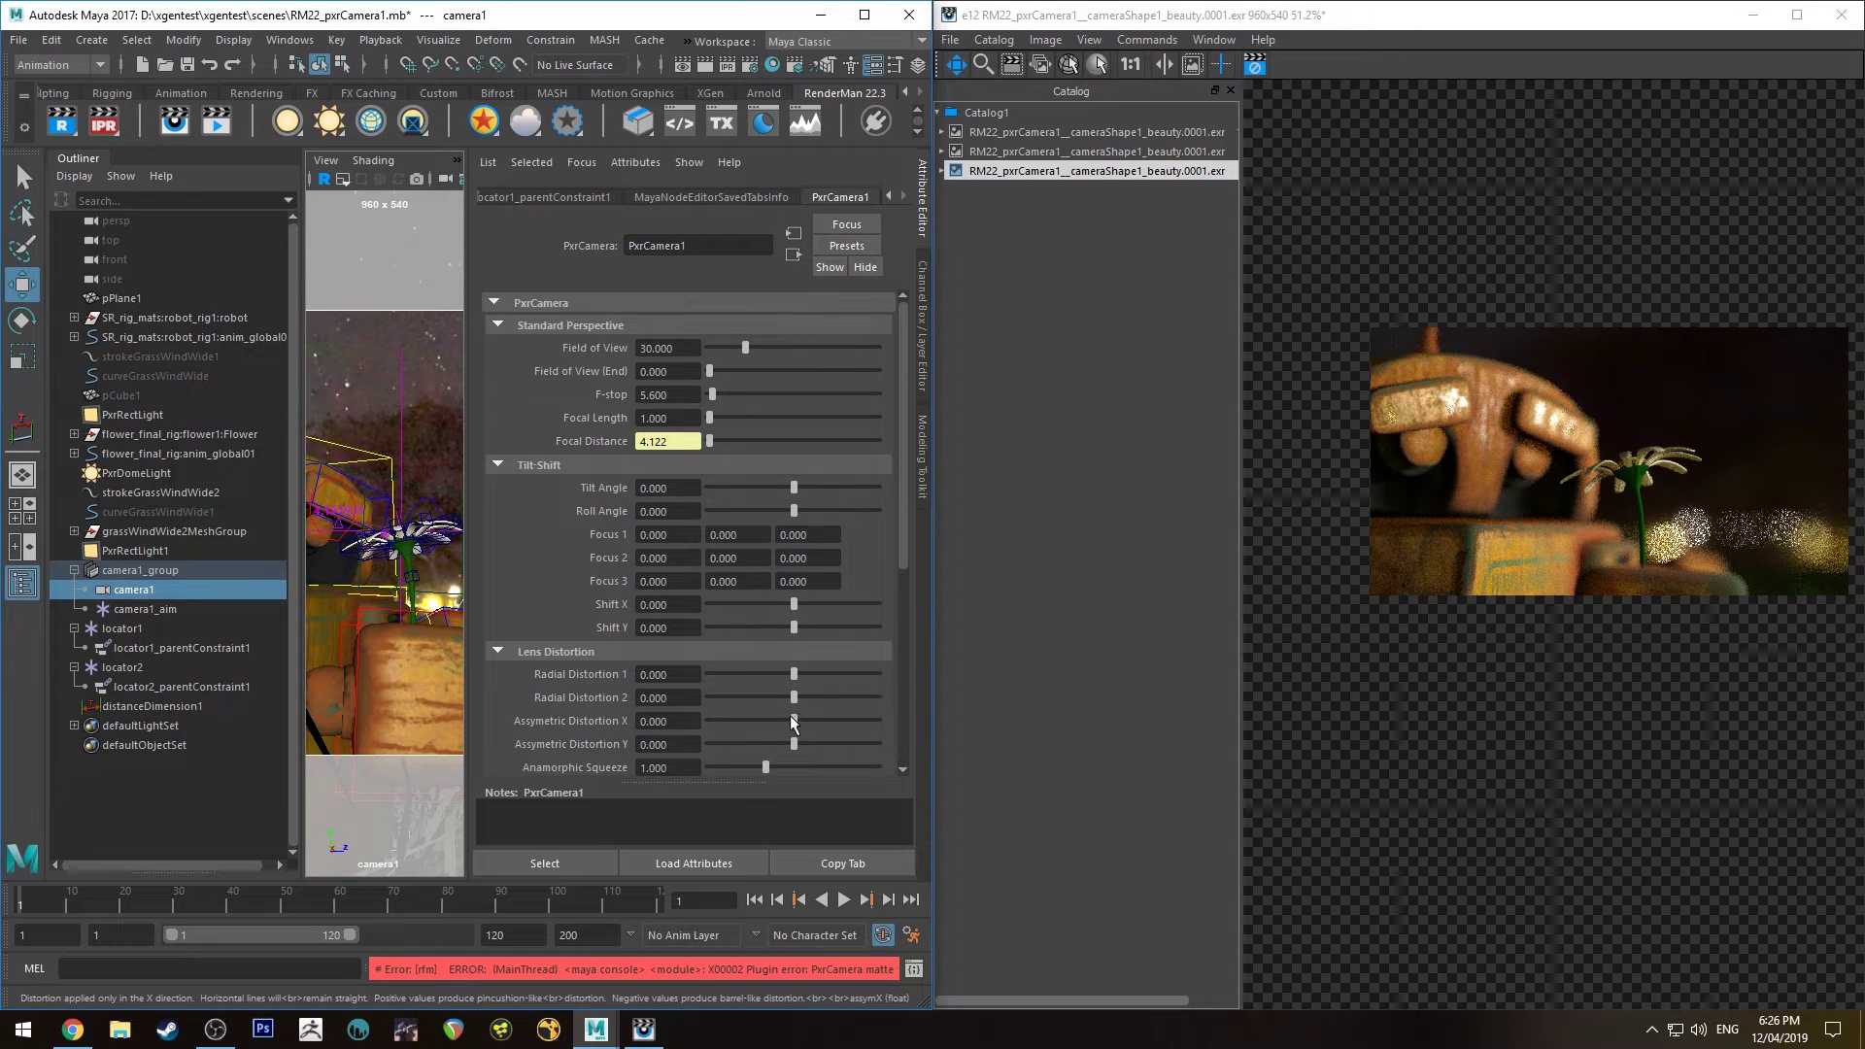
Try Assymetric Distortion X at 0.3, compare the live render with the second catalog snapshot, and restore the value to 0
left_click_drag(795, 719, 947, 701)
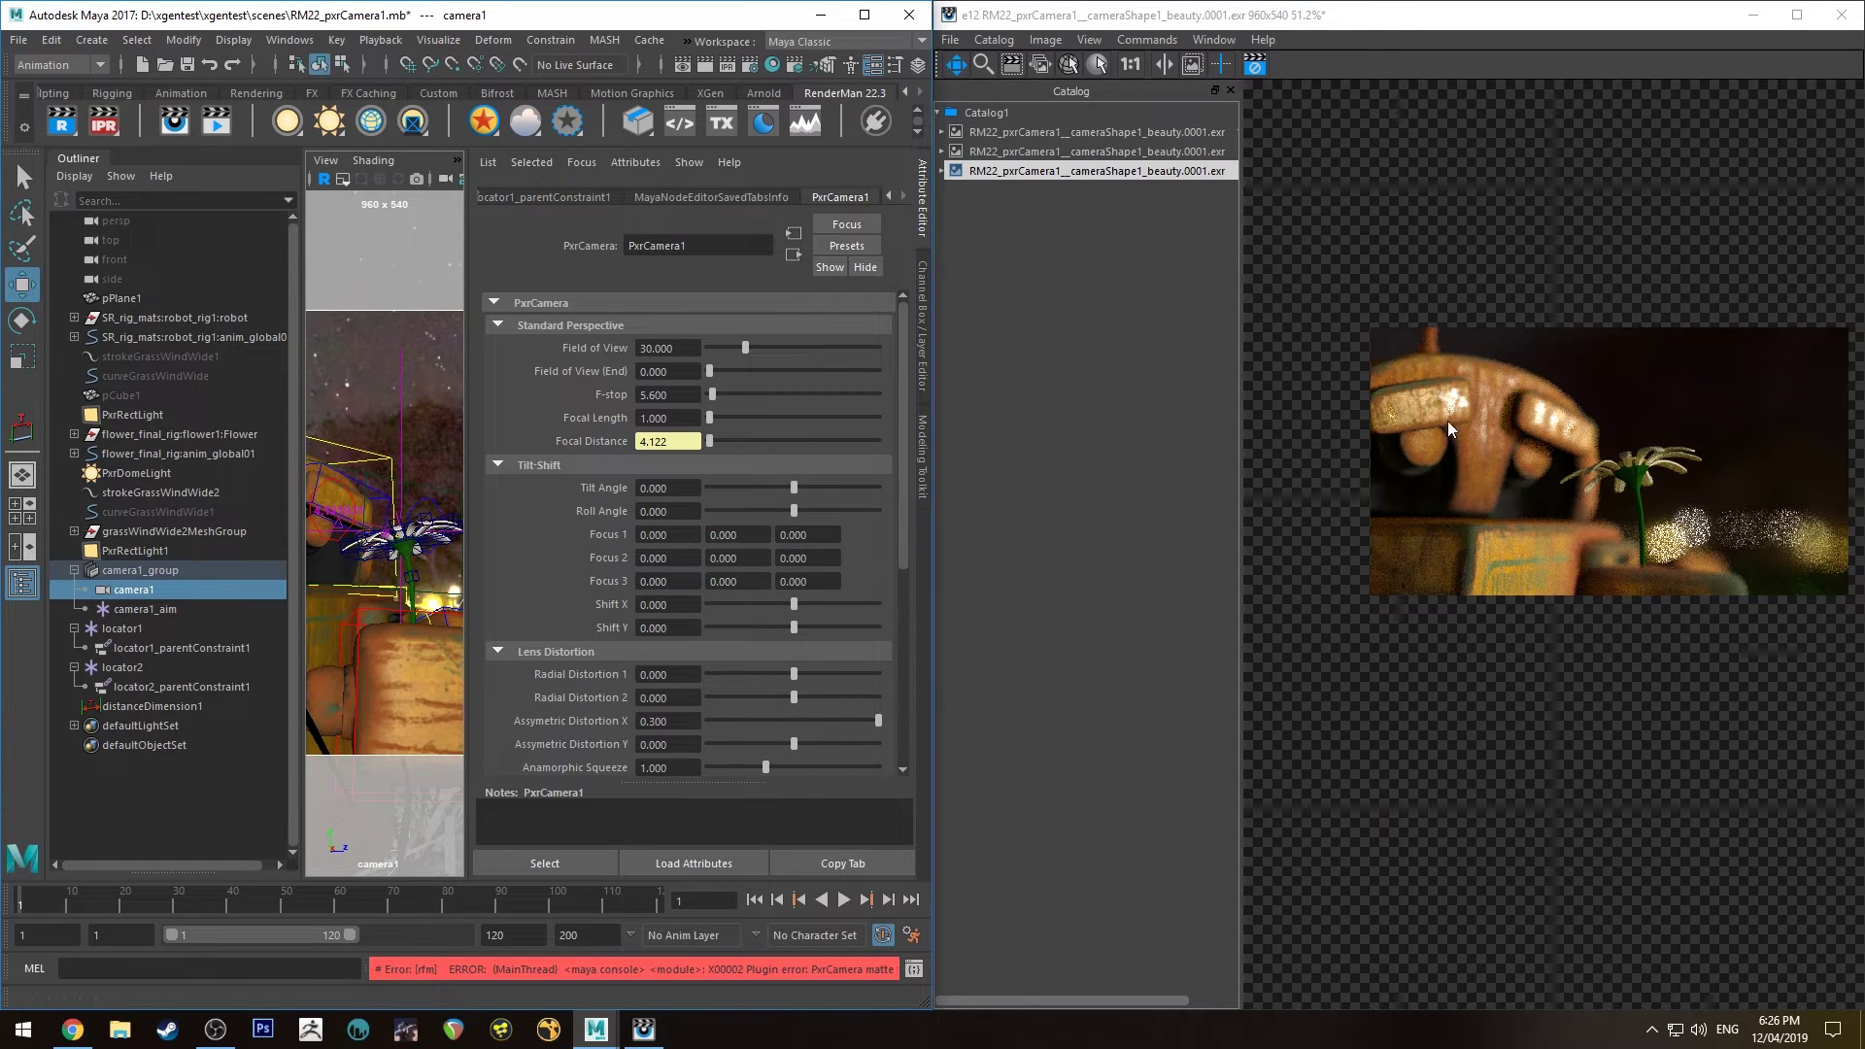
left_click(880, 720)
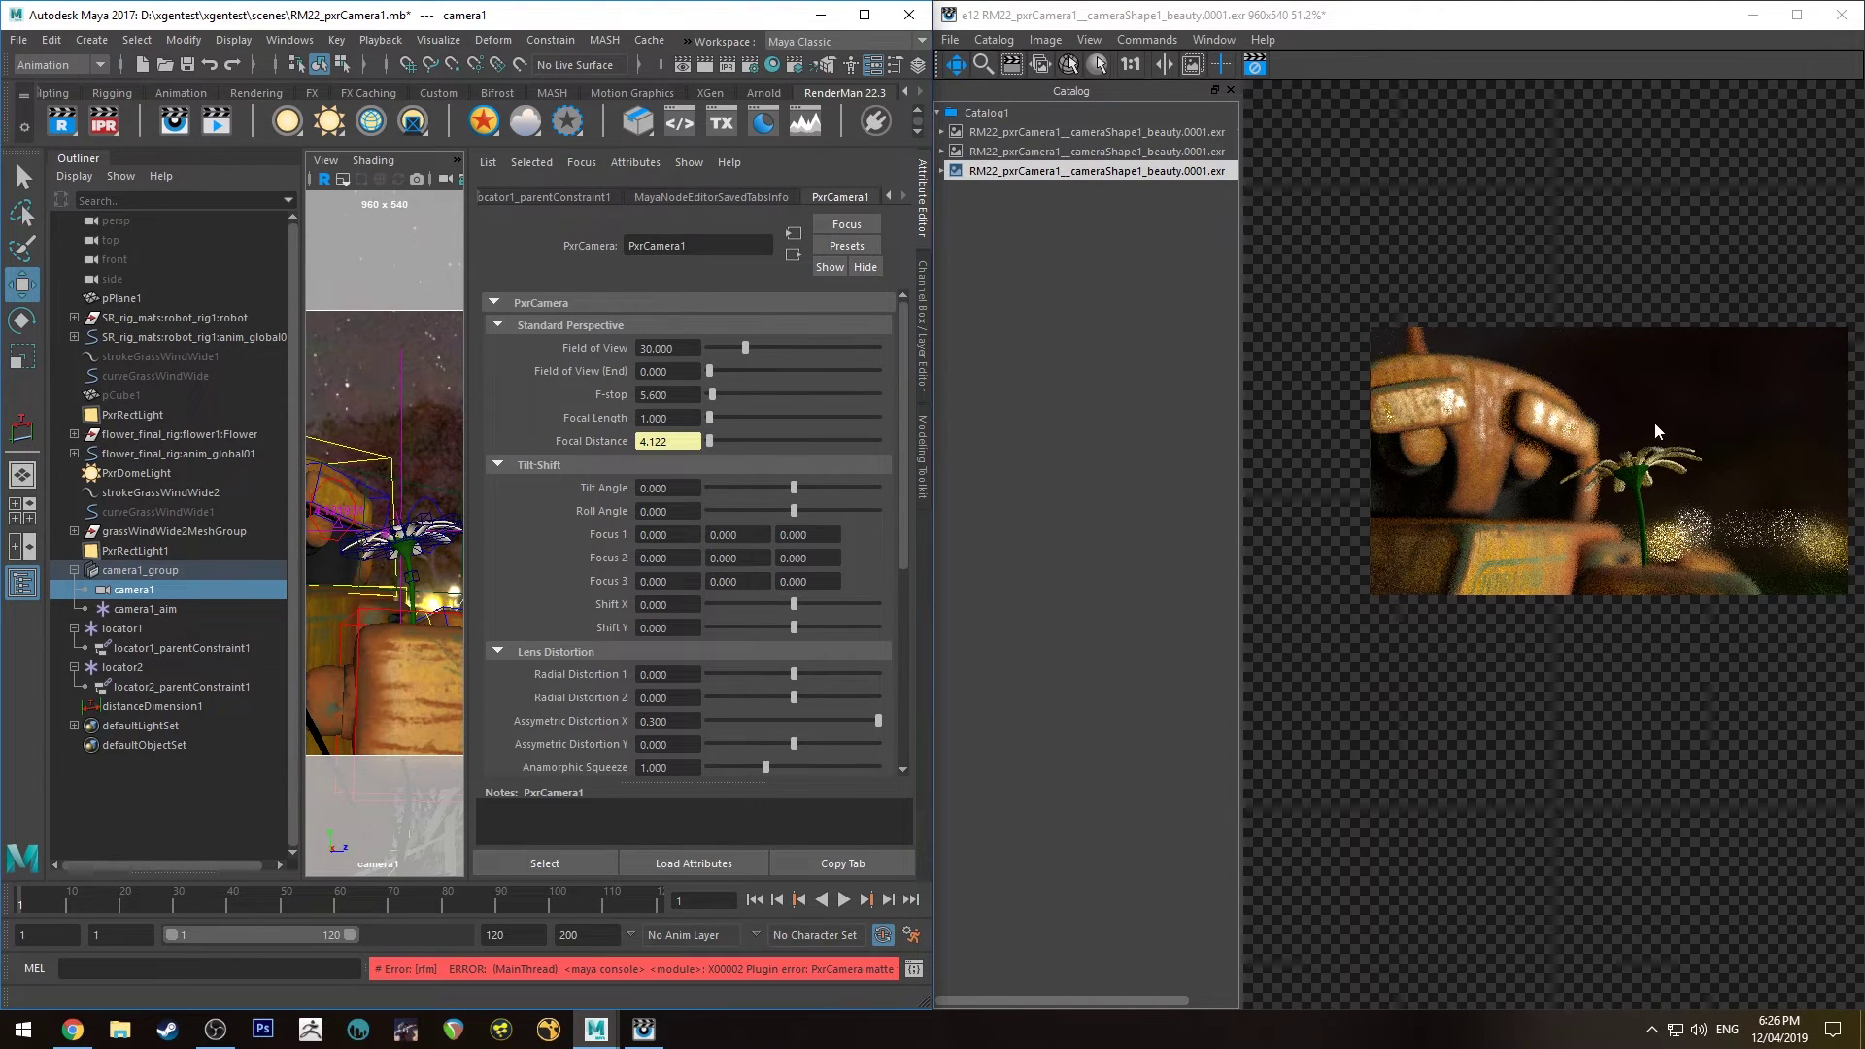
scroll(1449, 445, "up", 2)
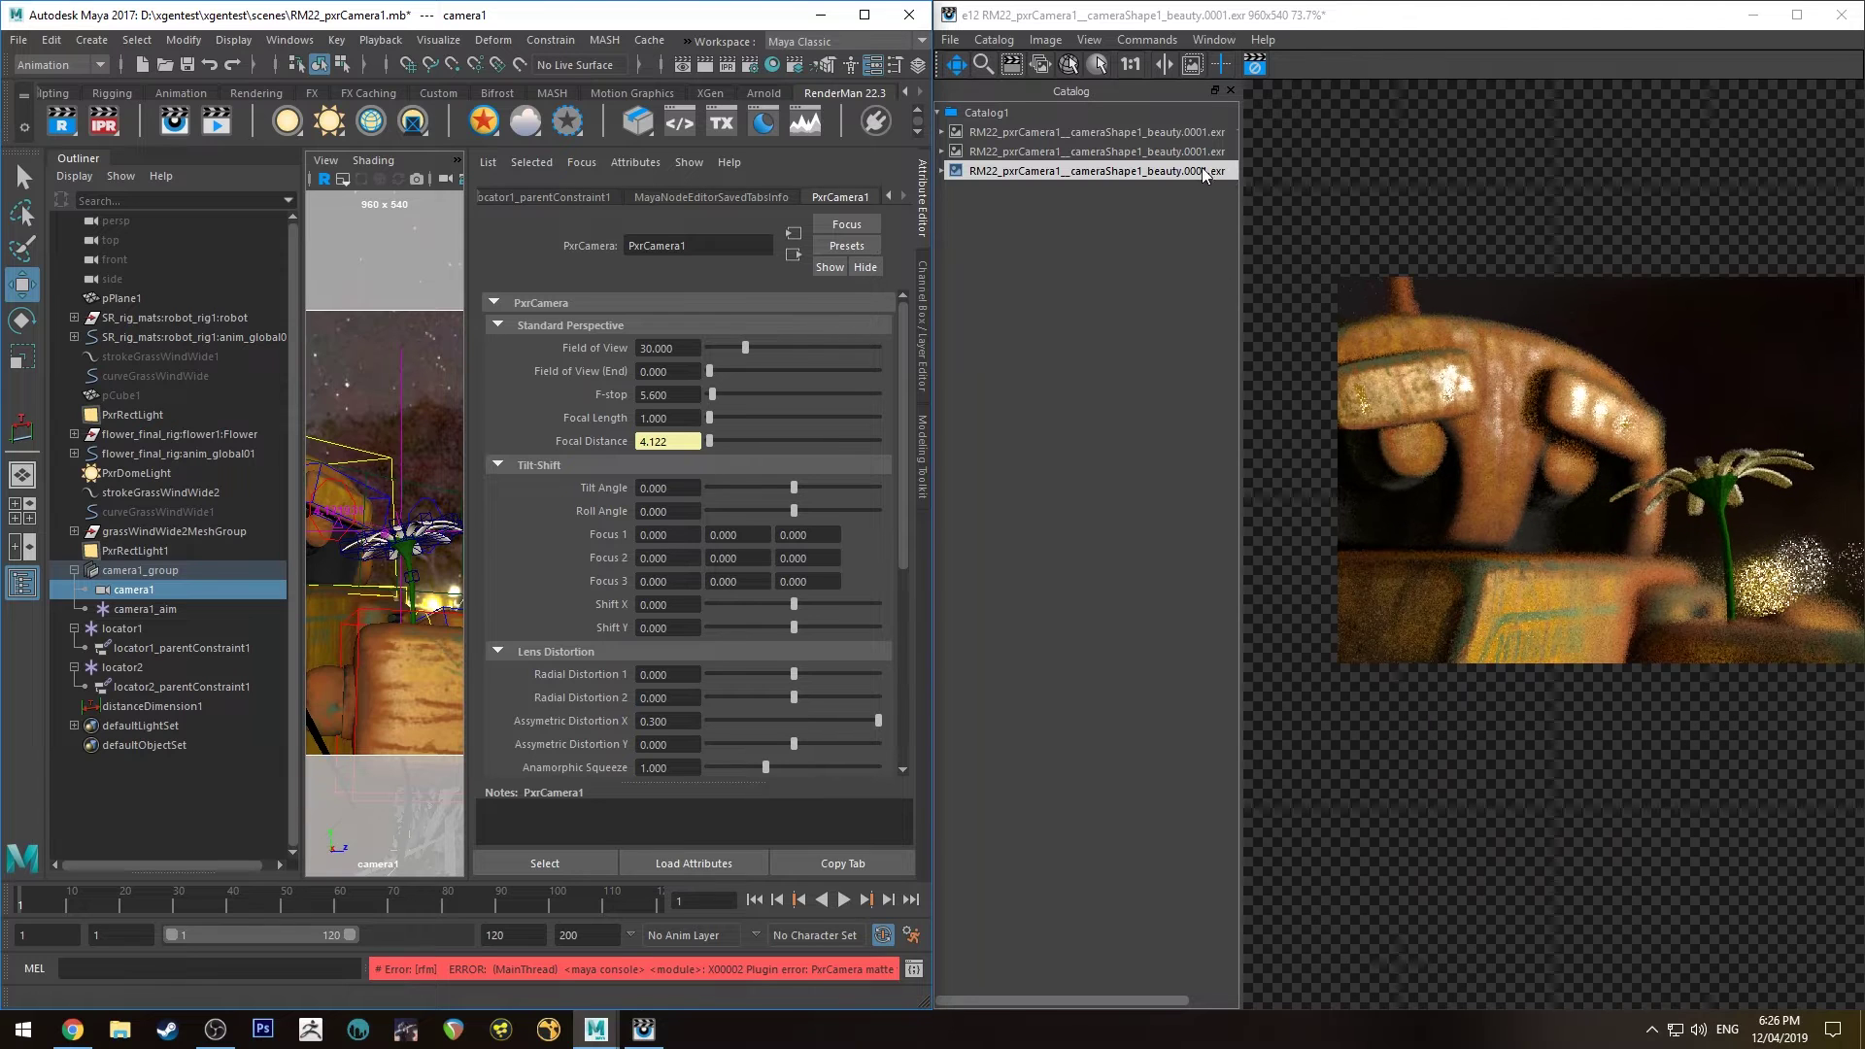
left_click(1202, 167)
left_click(1202, 146)
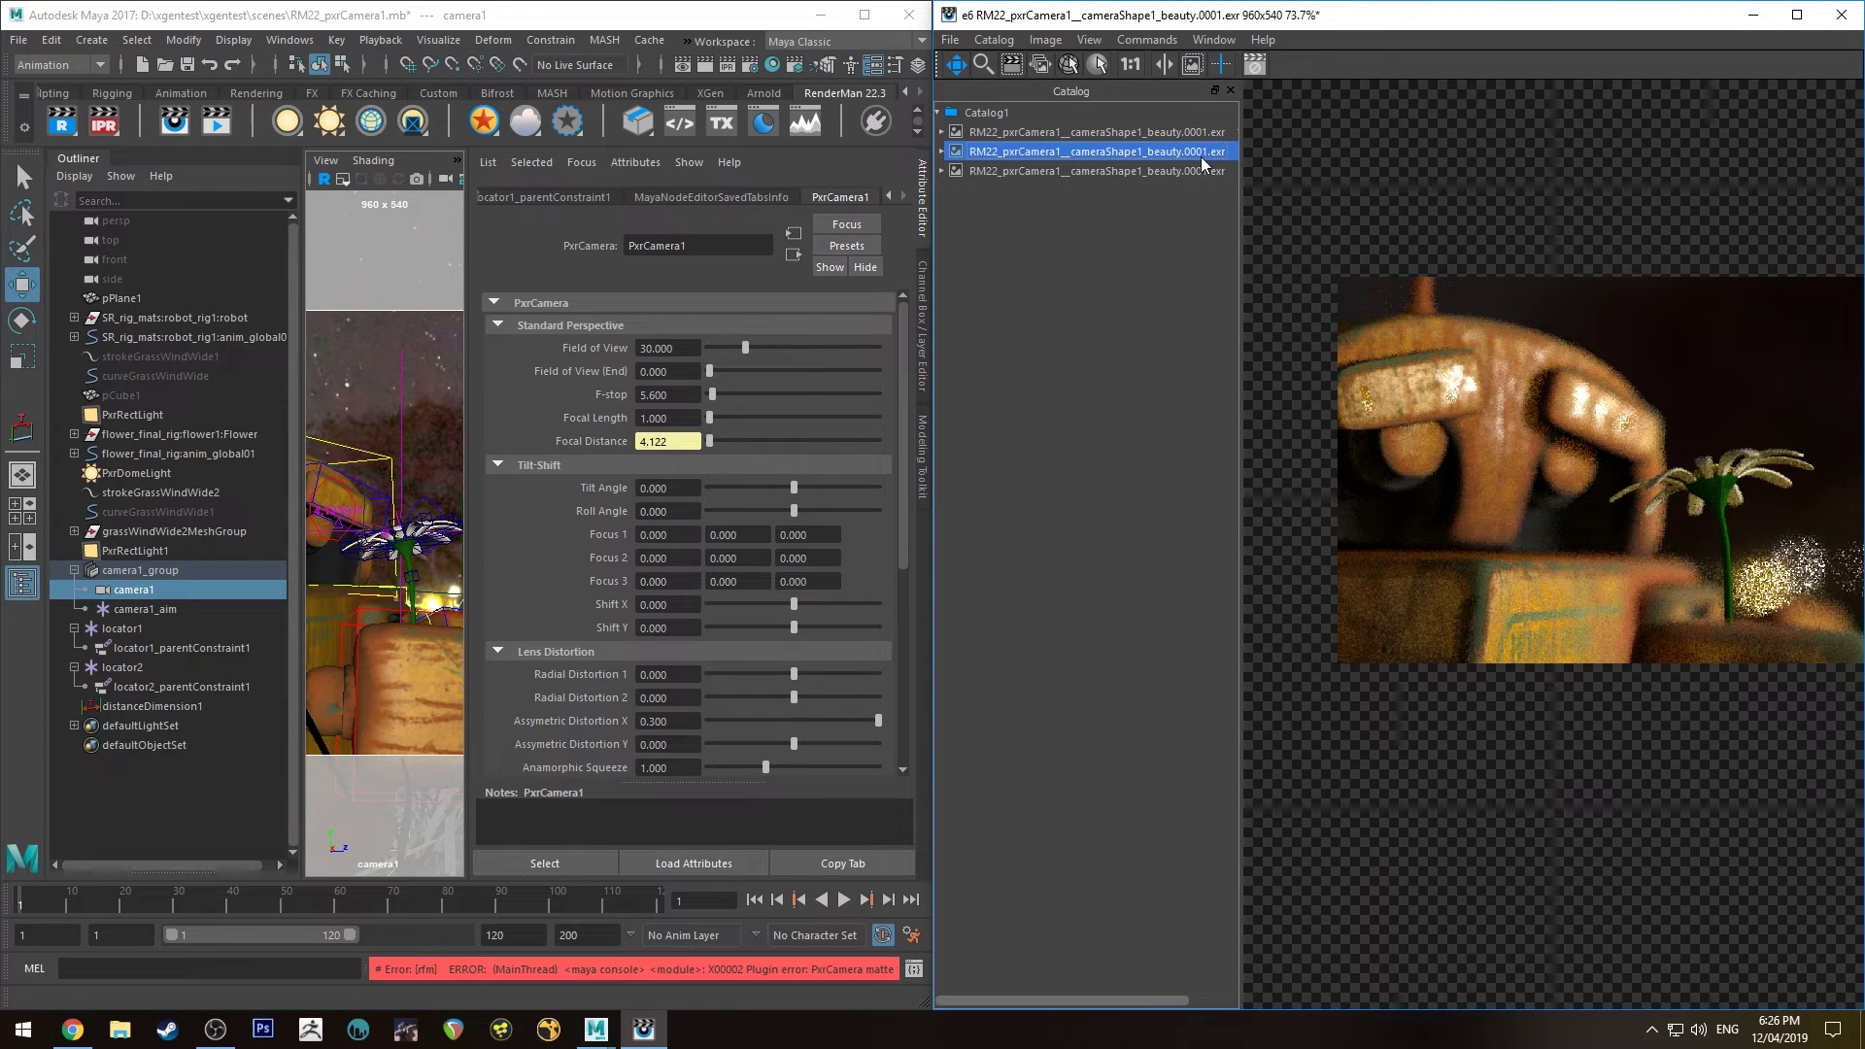
left_click(1198, 170)
left_click(1200, 153)
left_click(1199, 175)
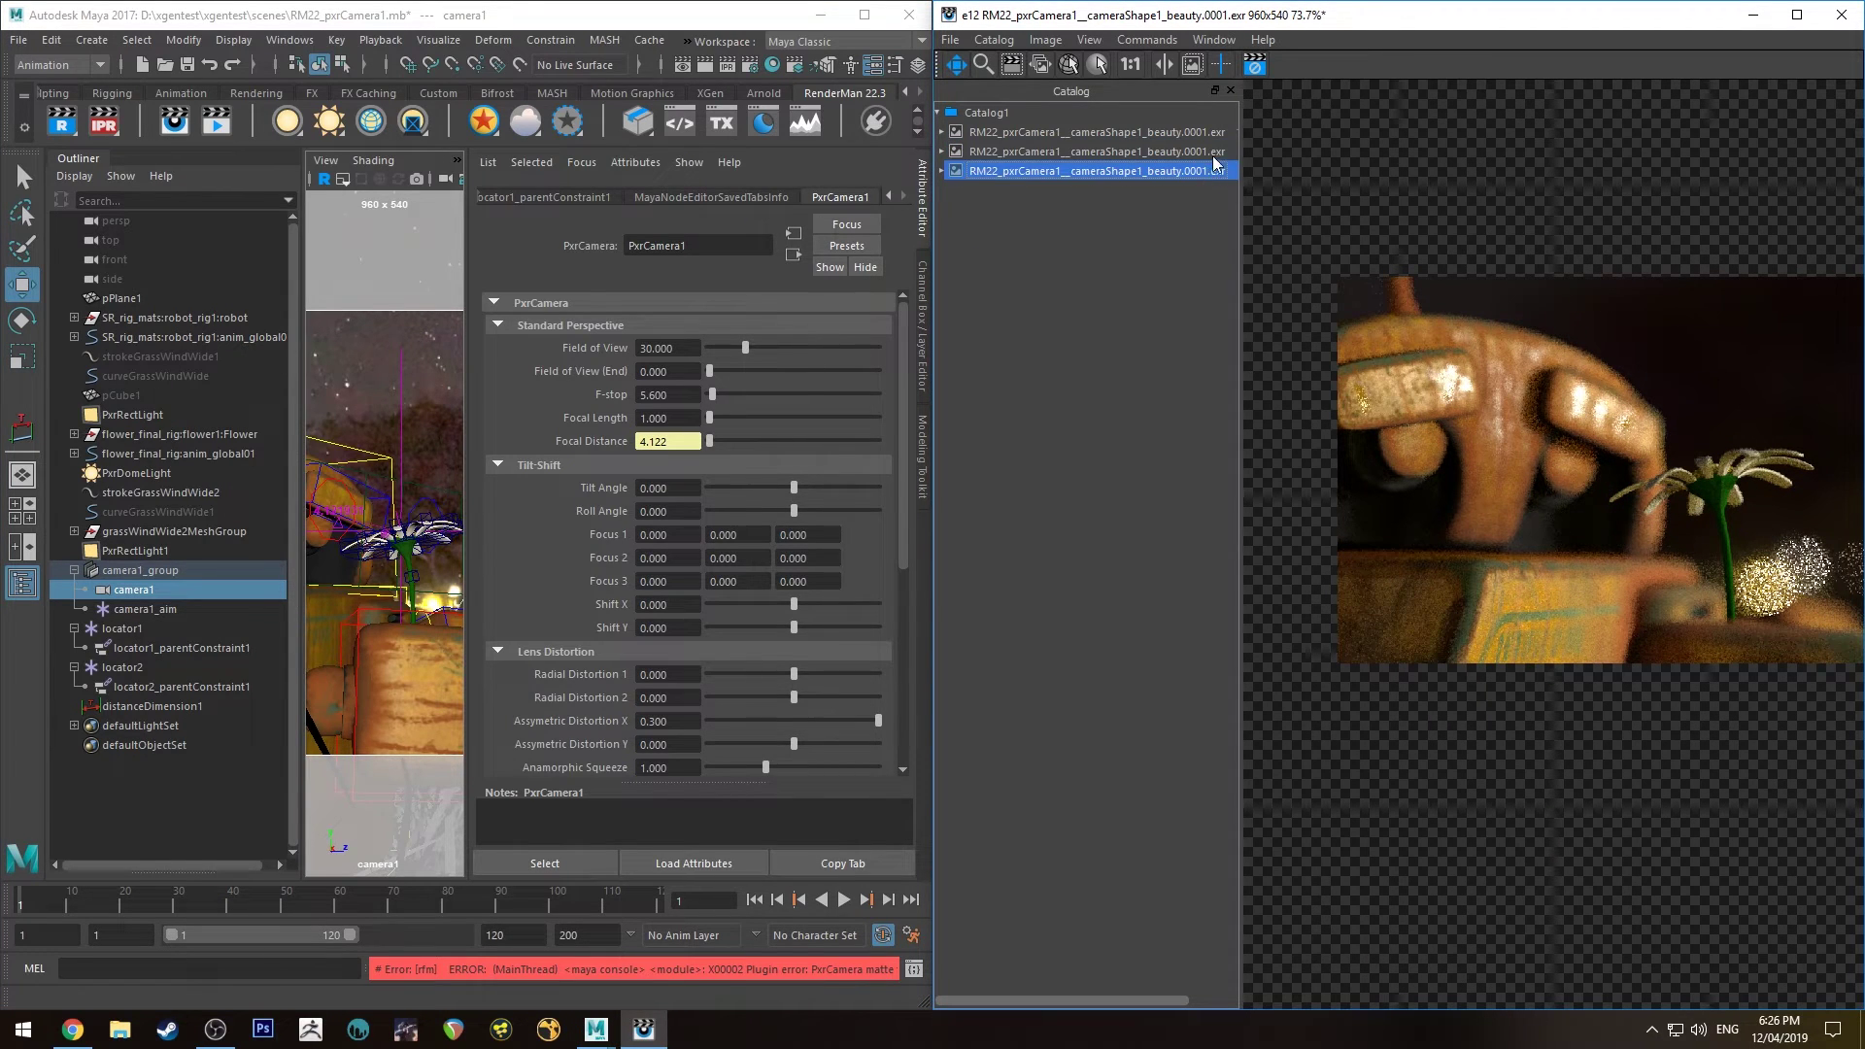
left_click(1212, 154)
left_click(1209, 173)
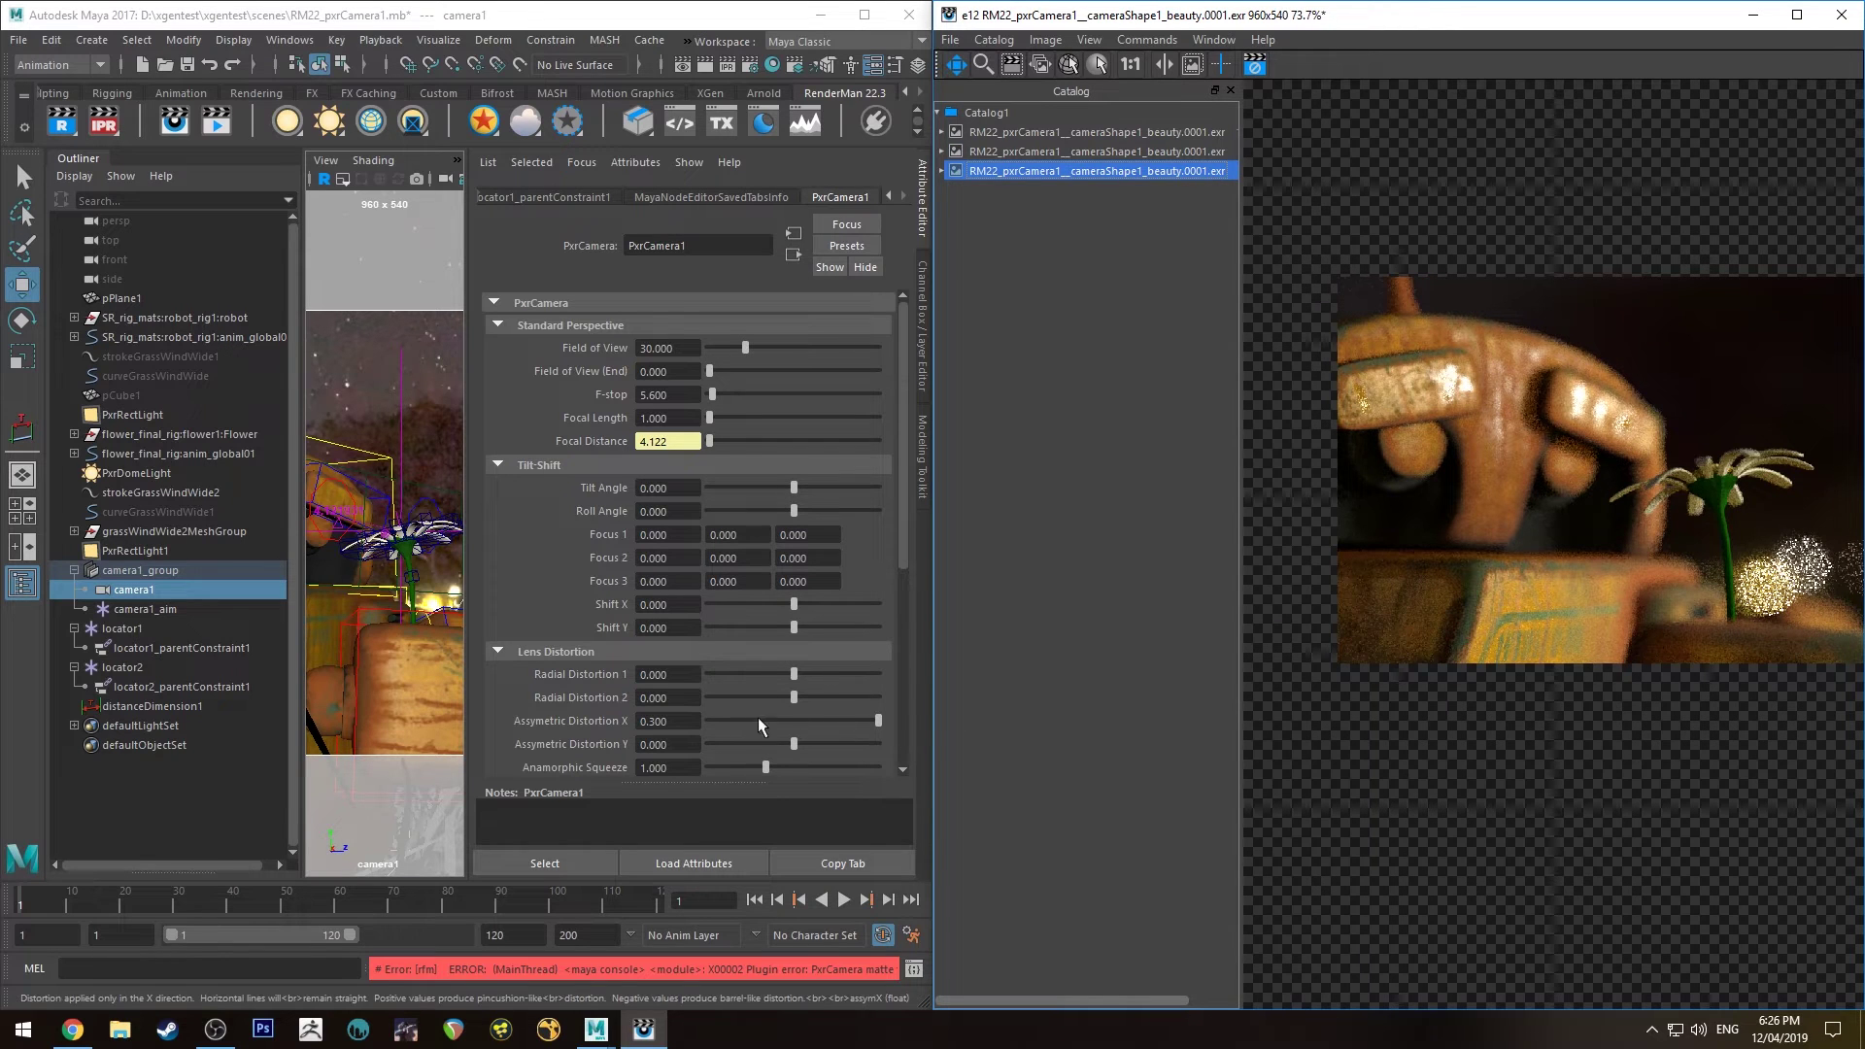
double_click(694, 721)
type("0")
key("Return")
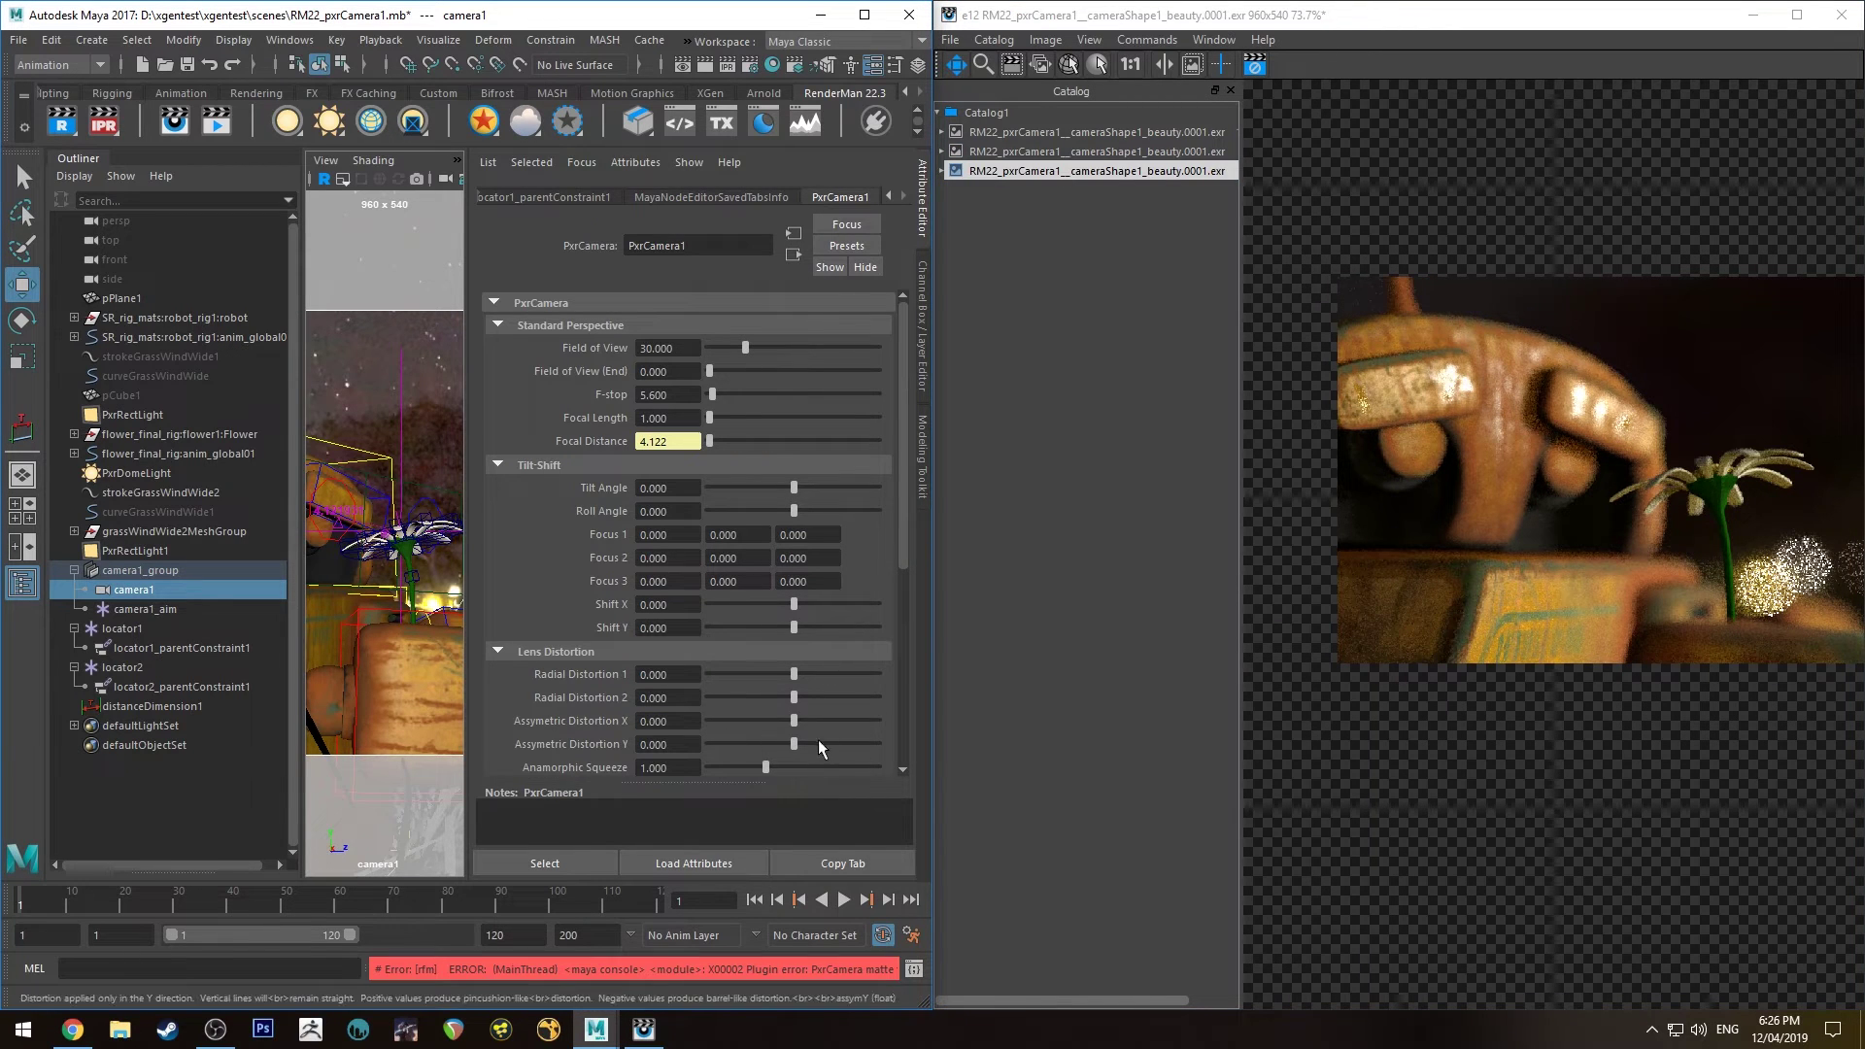
Set Assymetric Distortion Y to 0.3 and compare the live render with the undistorted catalog snapshot
left_click_drag(795, 744, 885, 742)
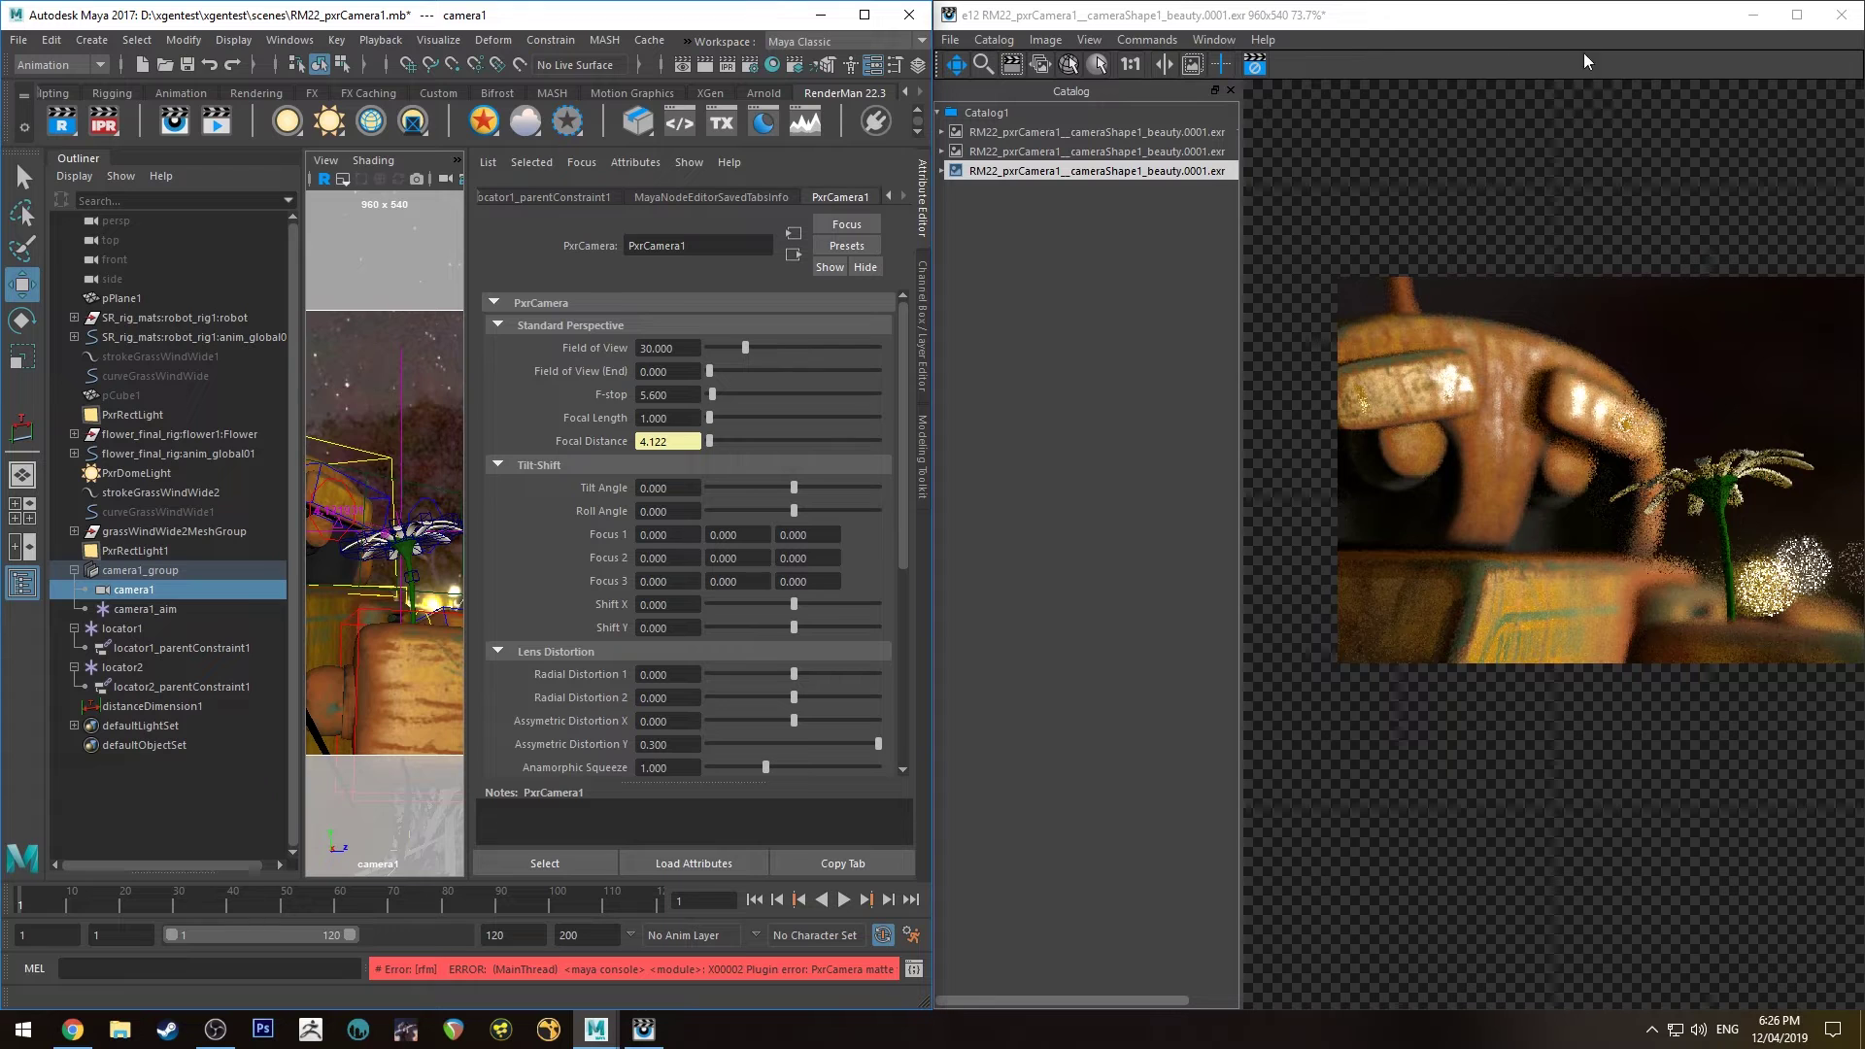
left_click(1082, 151)
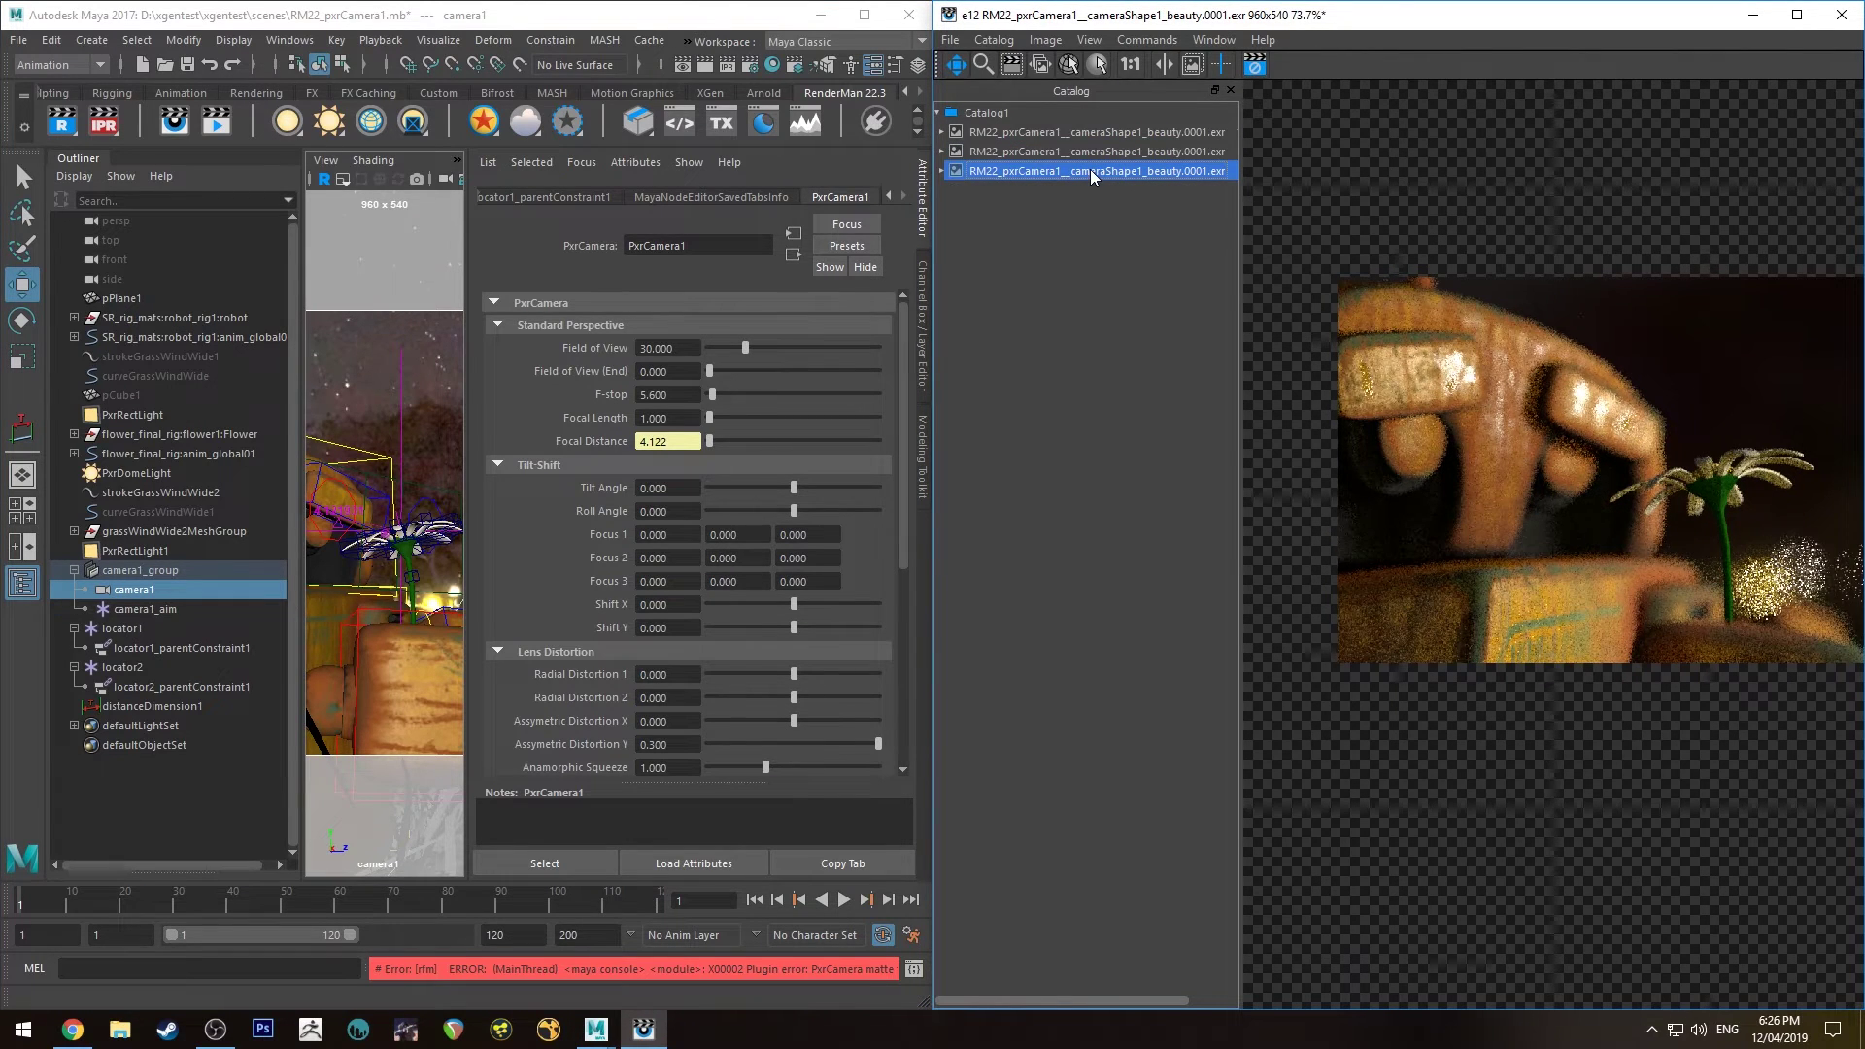
left_click(1097, 171)
left_click(1104, 156)
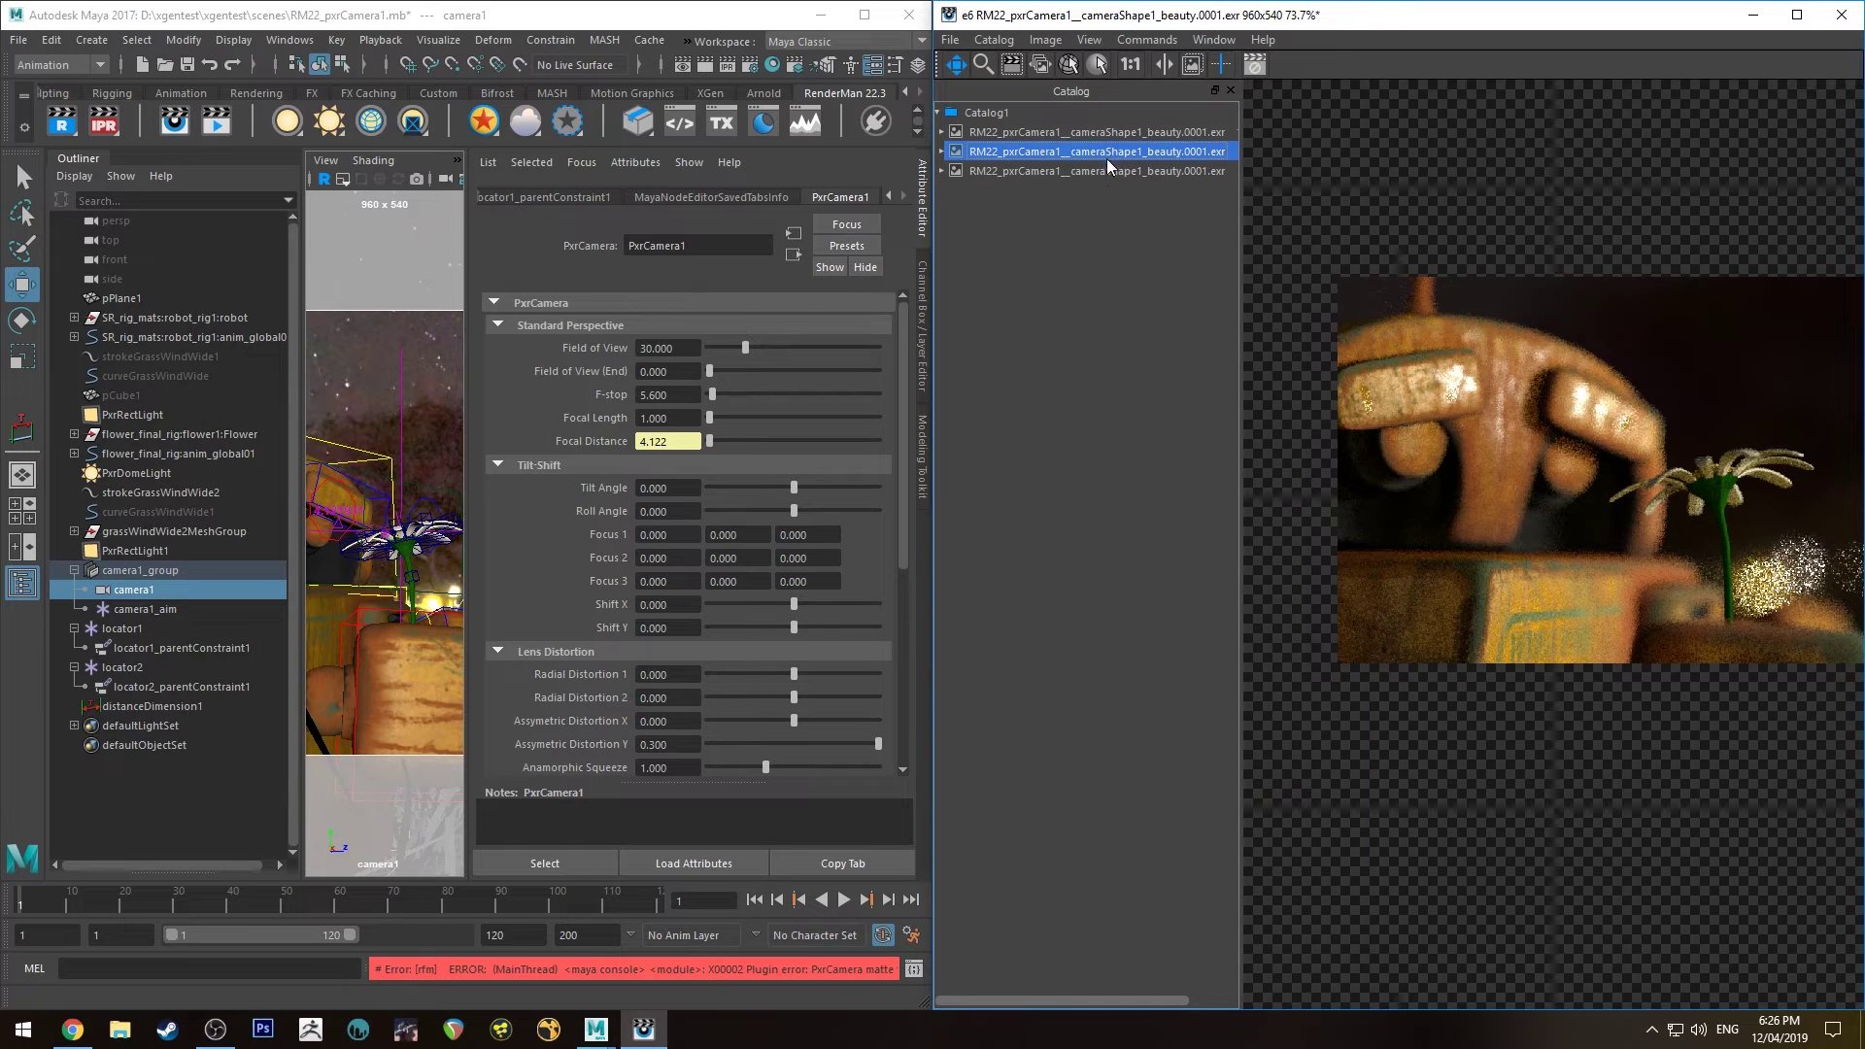
left_click(1105, 169)
left_click(1110, 150)
left_click(1138, 173)
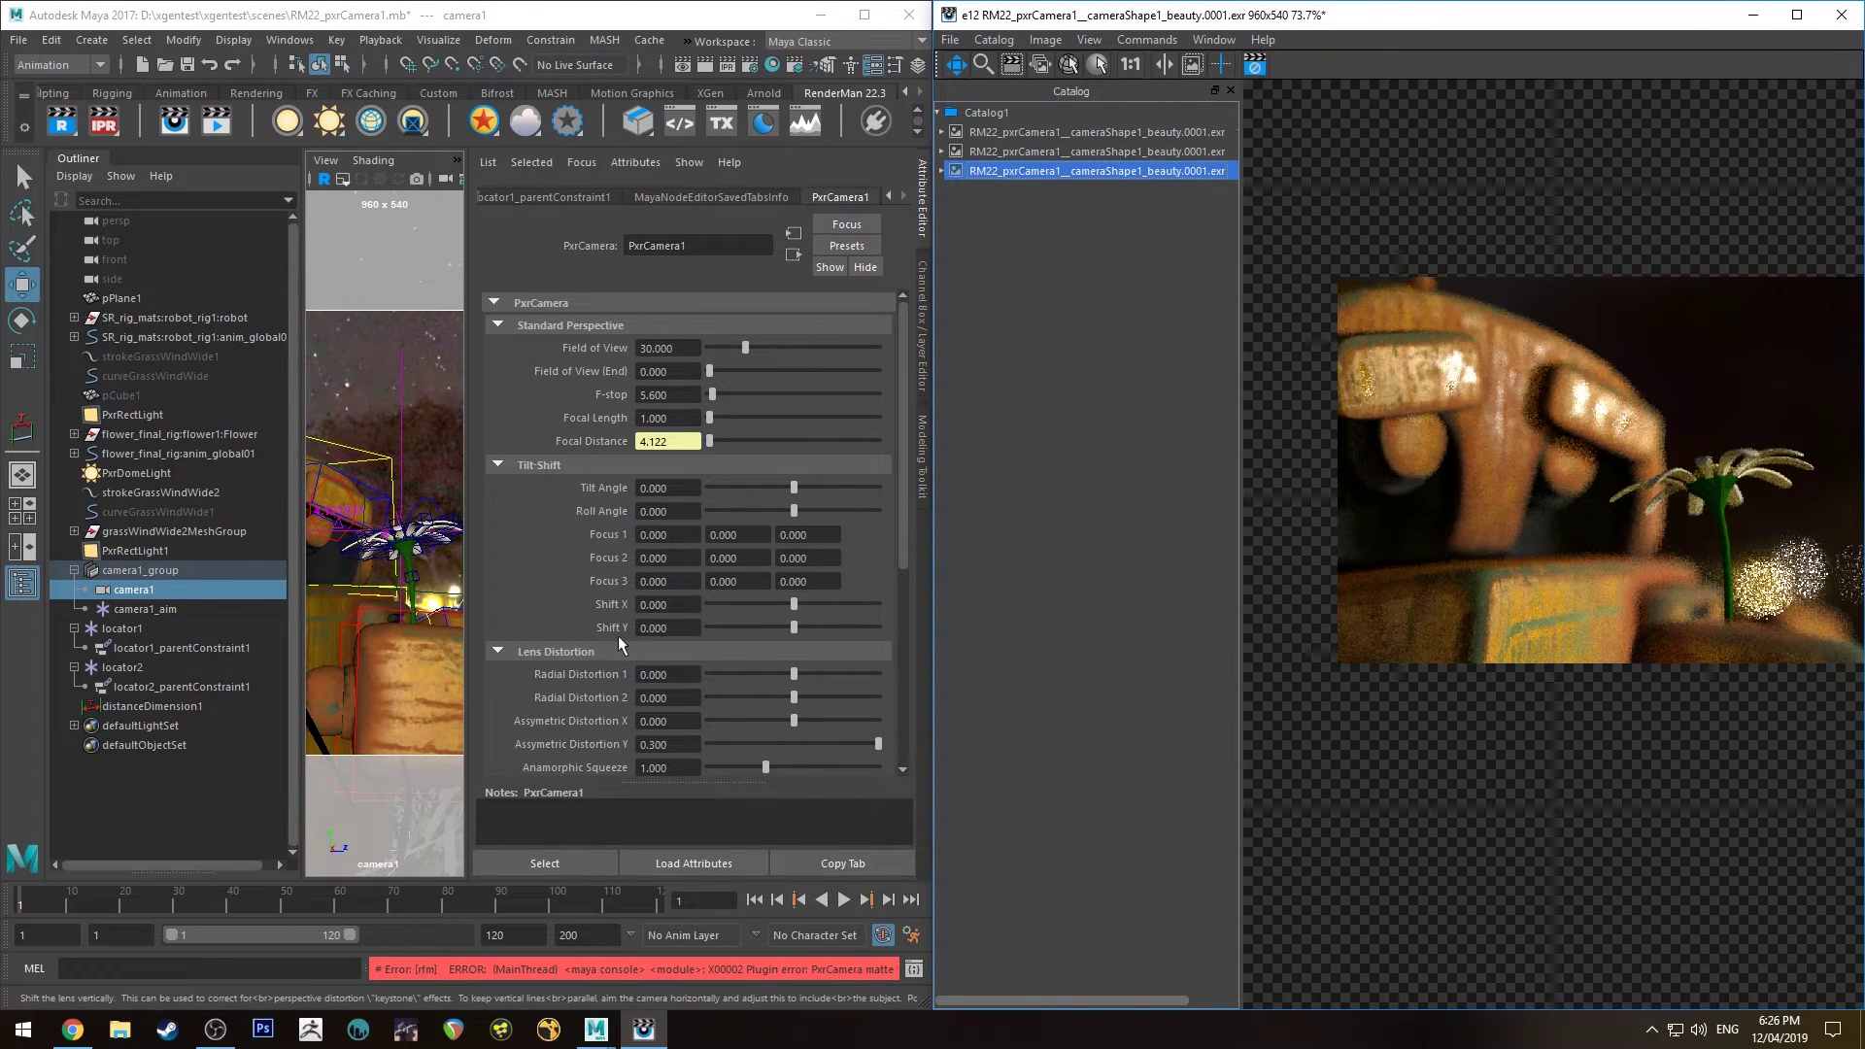
Try Anamorphic Squeeze values of 2 and 0.5 on PxrCamera1, trying both Assymetric Distortions at 0.3 and returning them to 0
scroll(641, 650, "down", 2)
left_click(761, 713)
left_click_drag(772, 709, 915, 705)
scroll(1457, 466, "down", 1)
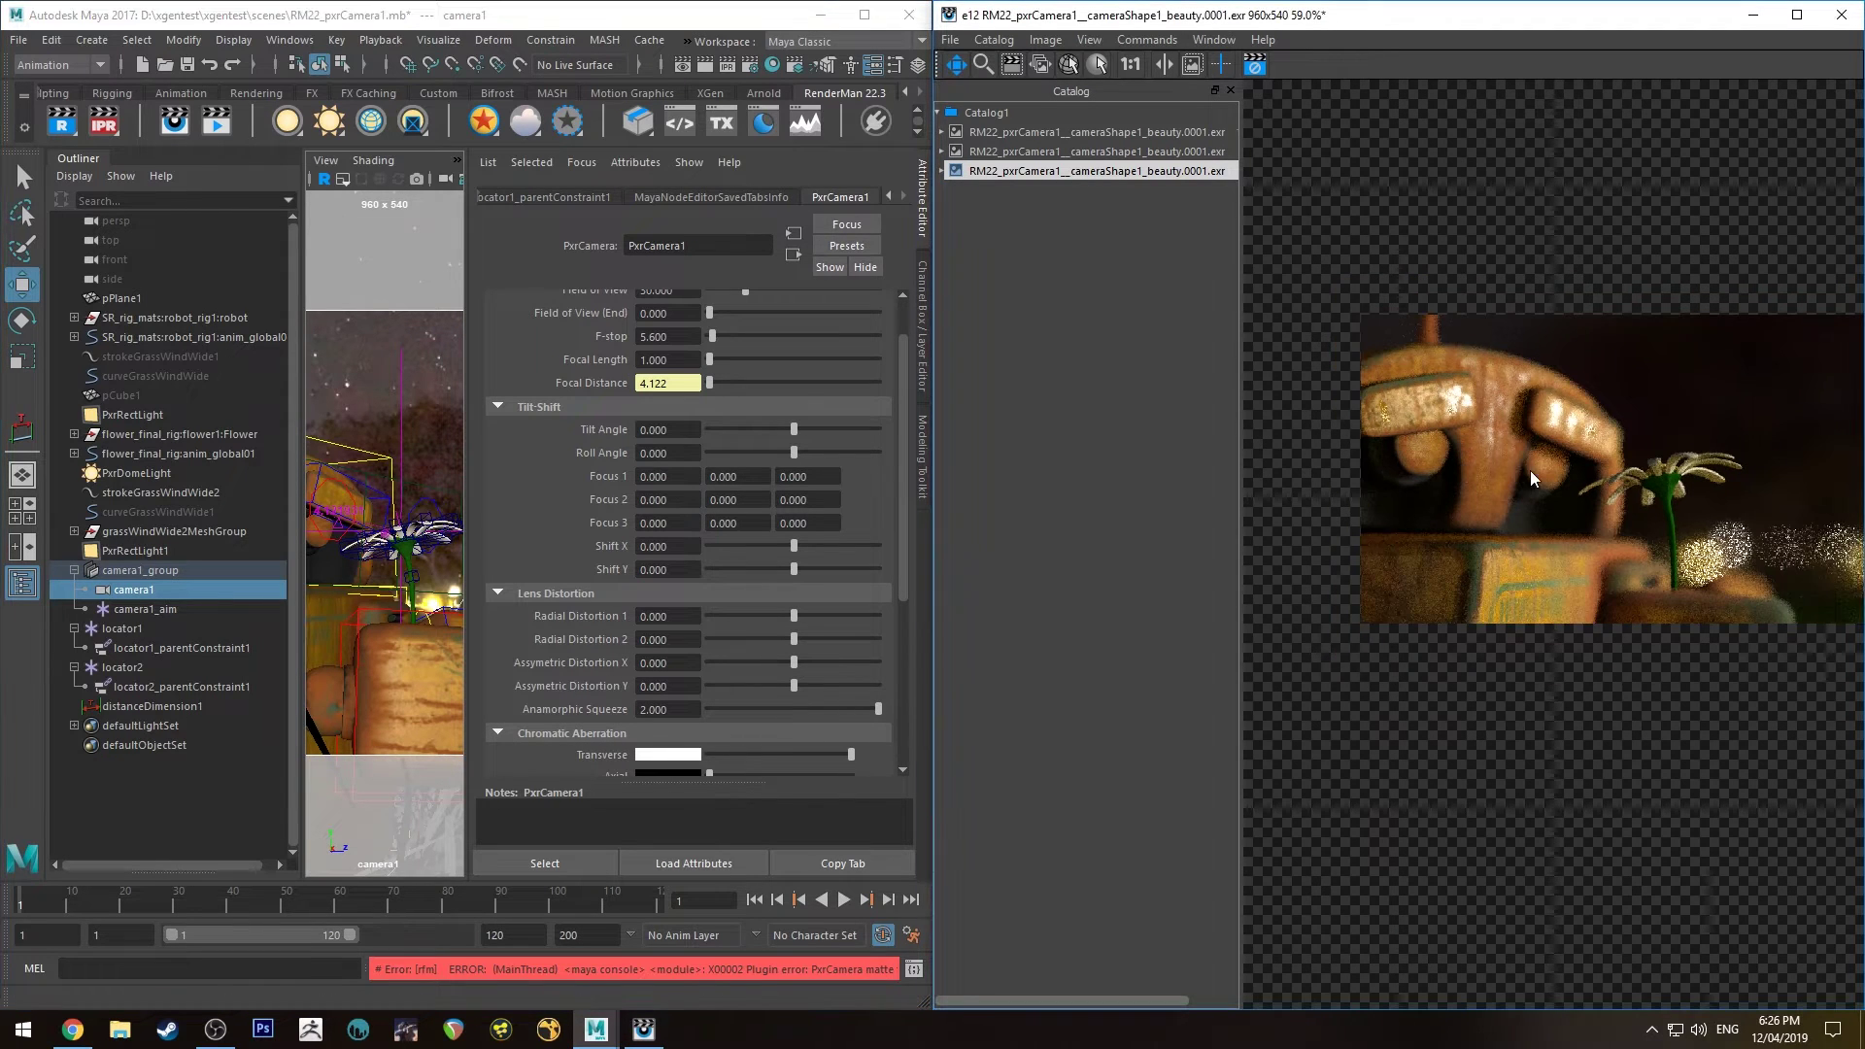
left_click_drag(1529, 471, 1415, 471)
scroll(1415, 471, "up", 1)
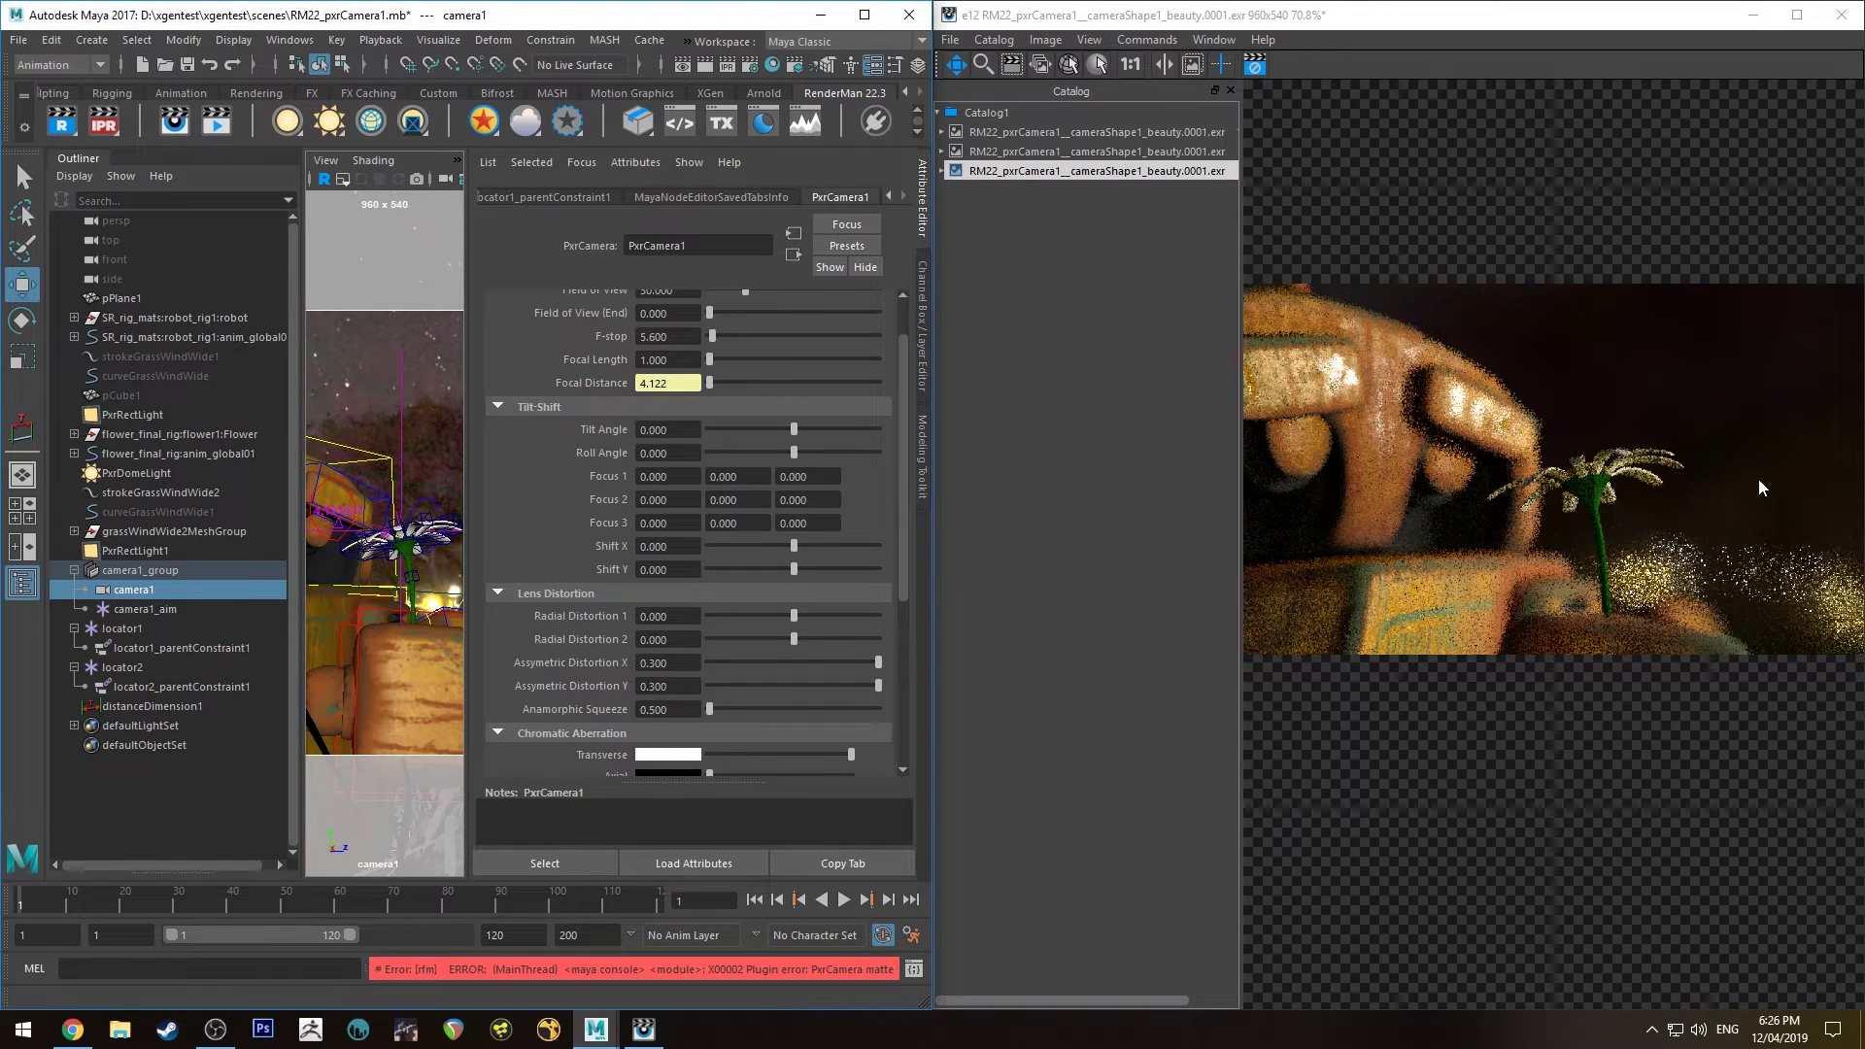
scroll(1612, 474, "down", 1)
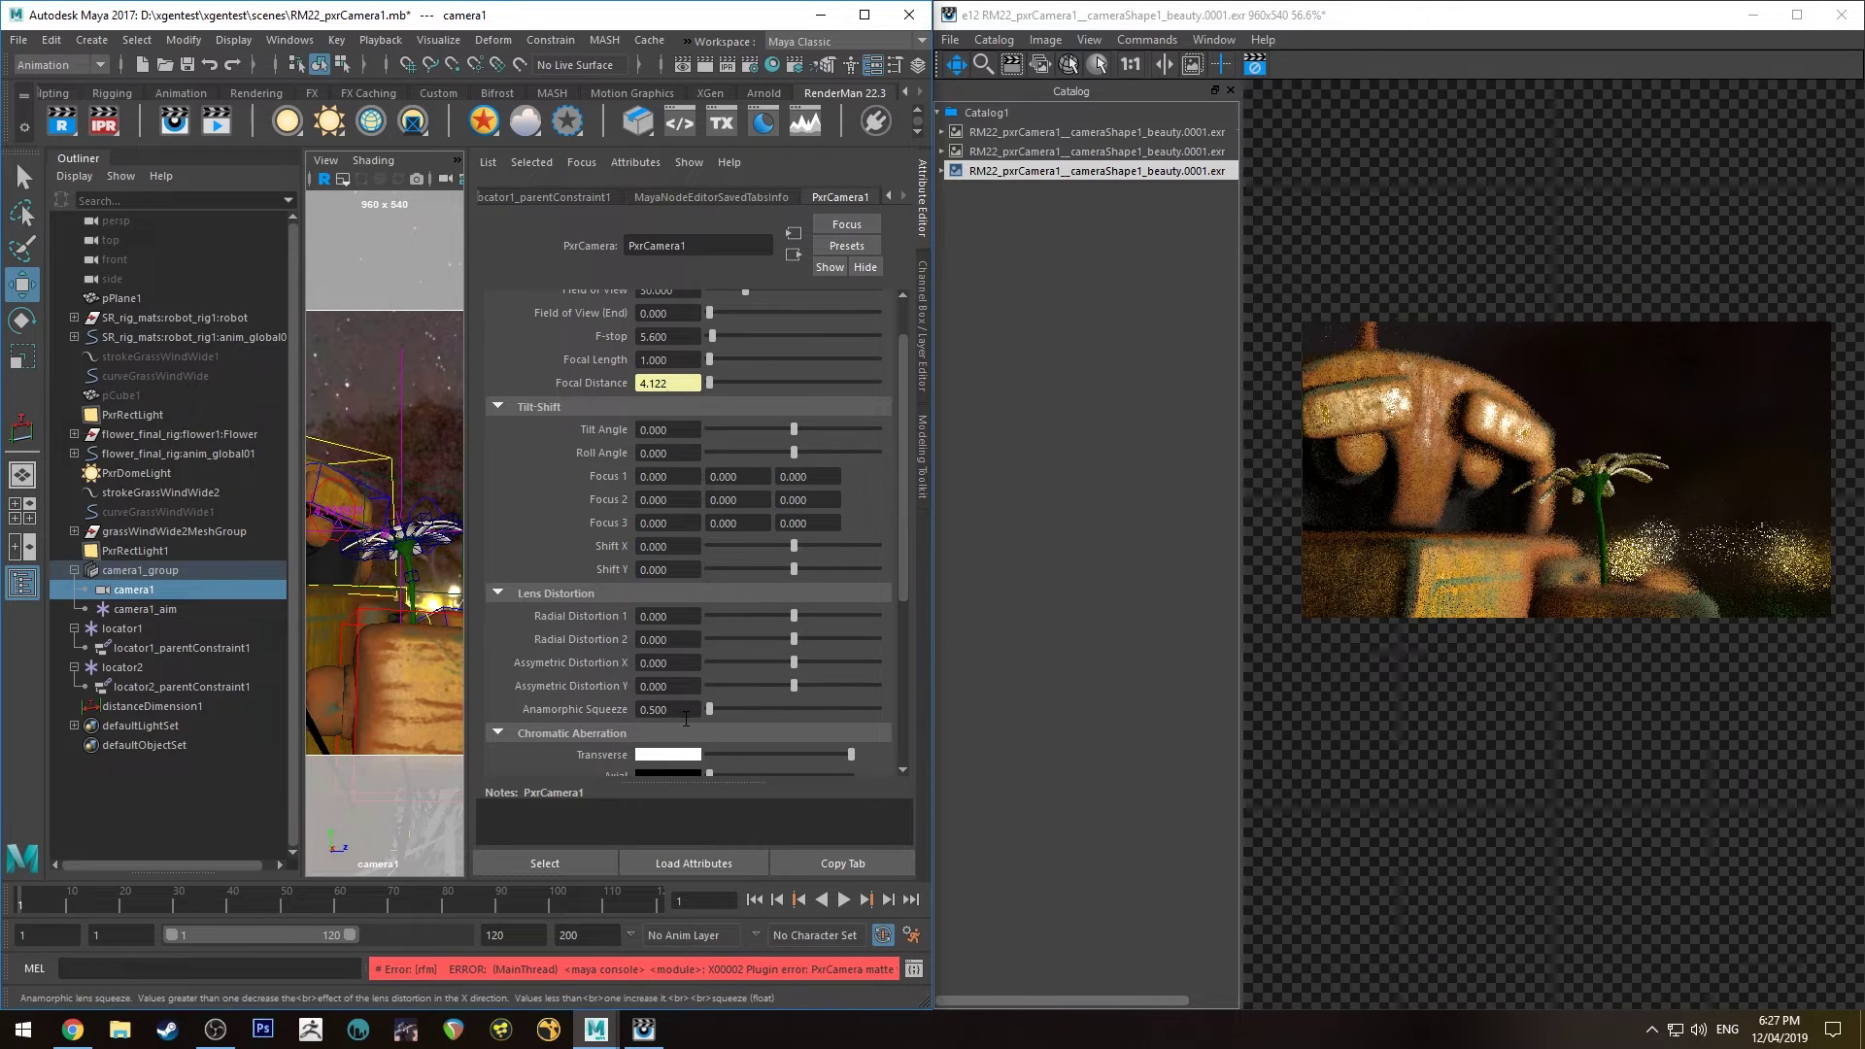
Compare the live render at 0.5 Anamorphic Squeeze with the second catalog snapshot
left_click(1123, 149)
left_click(1121, 168)
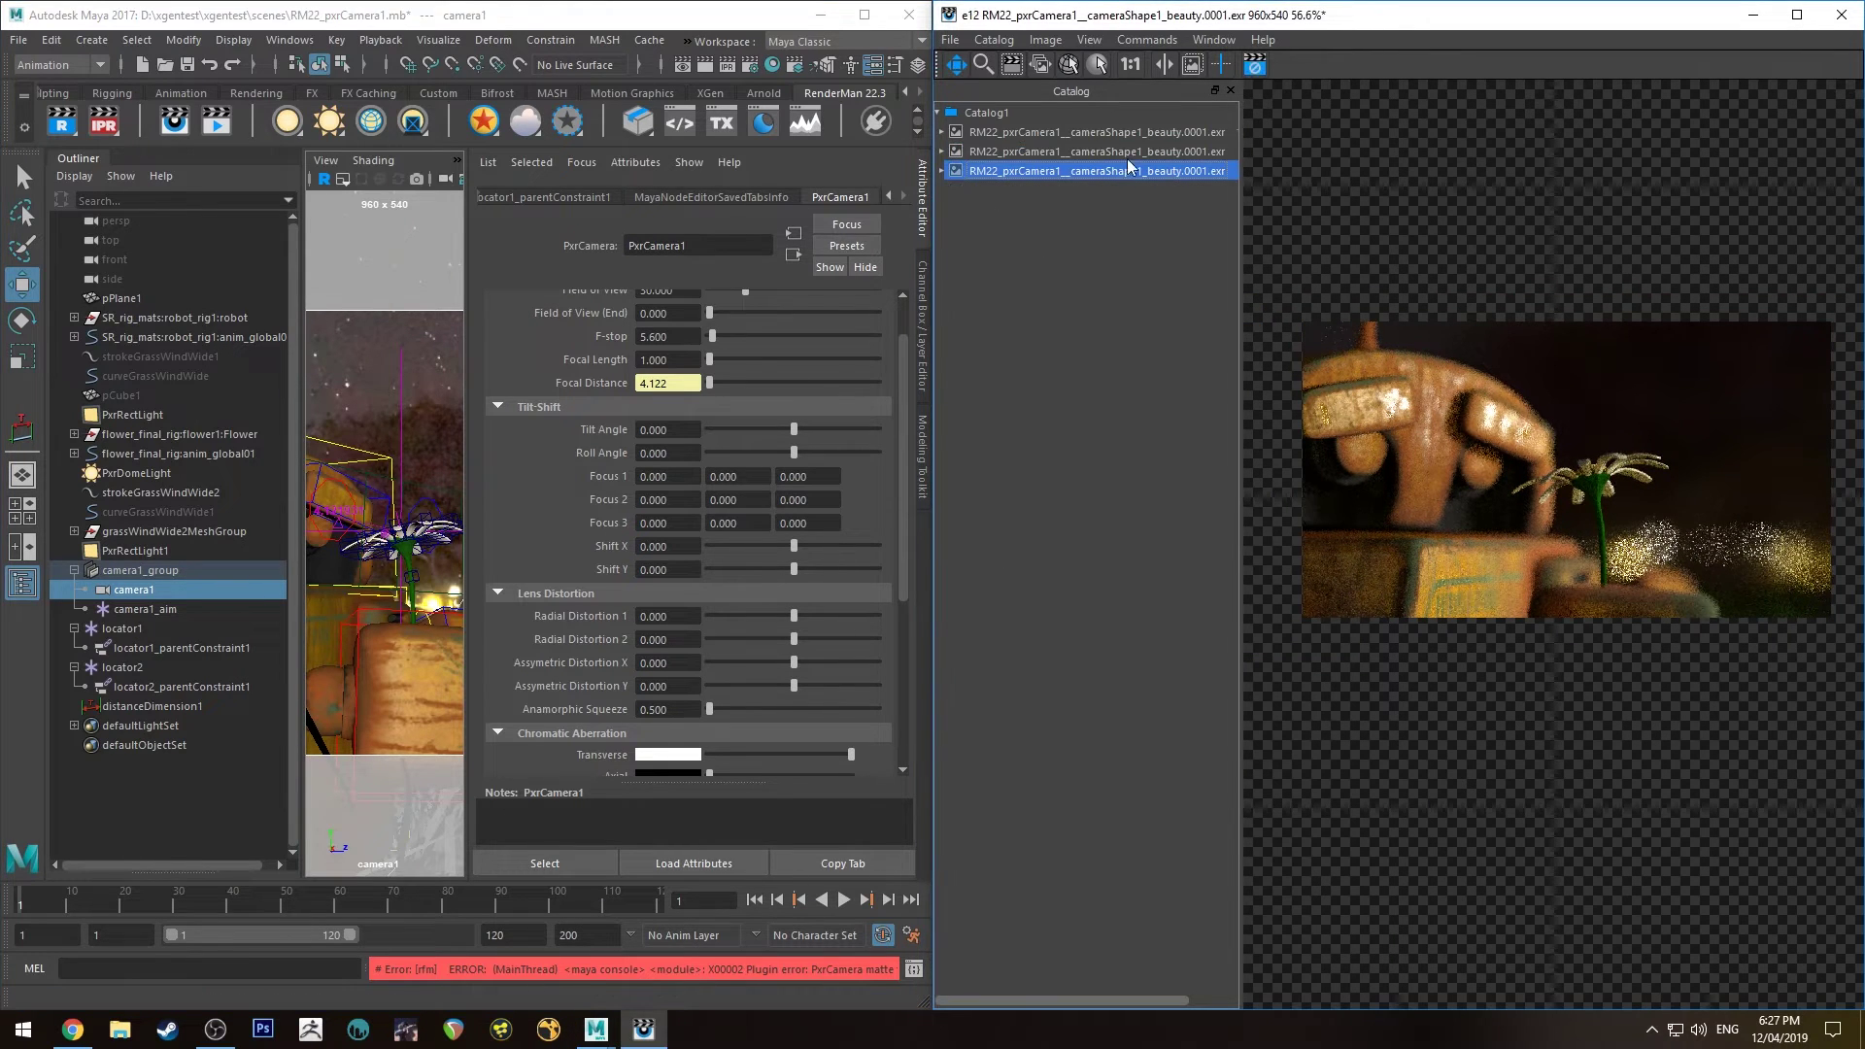
left_click(1129, 151)
left_click(1130, 170)
left_click(1130, 151)
left_click(1130, 171)
left_click(514, 682)
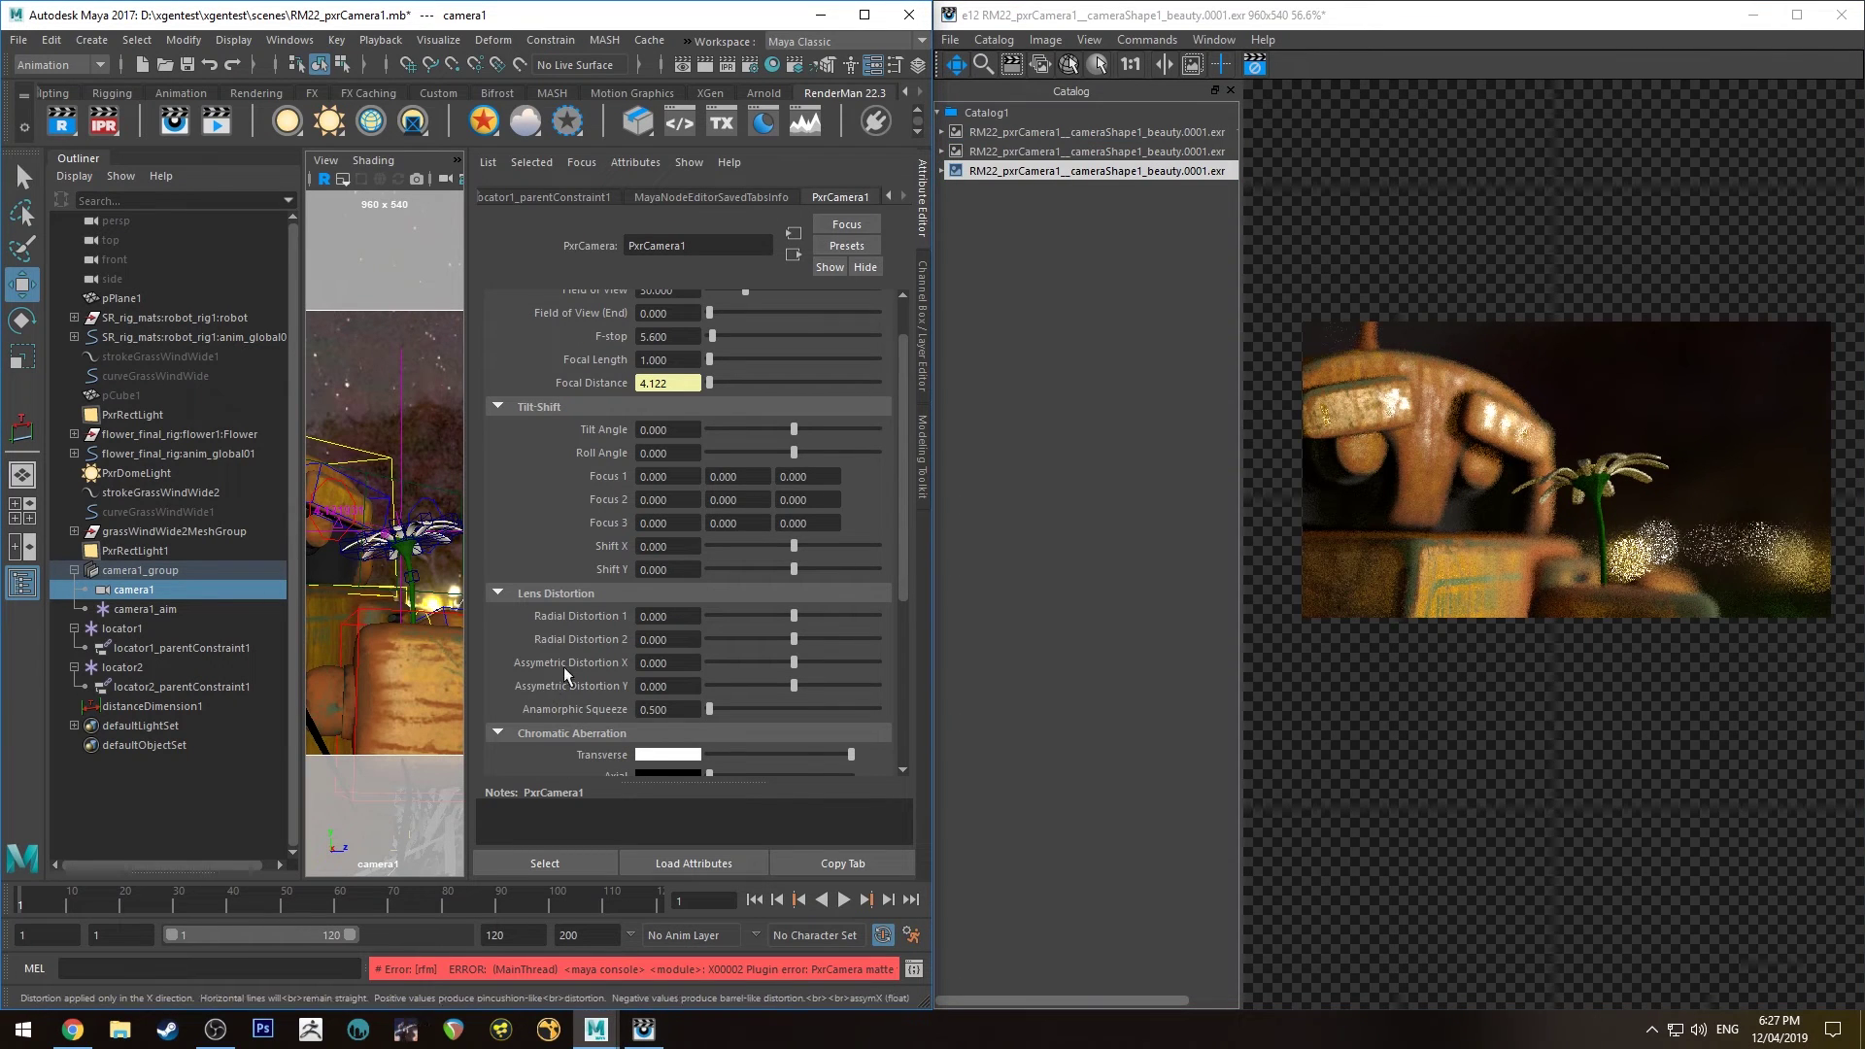
scroll(592, 643, "down", 2)
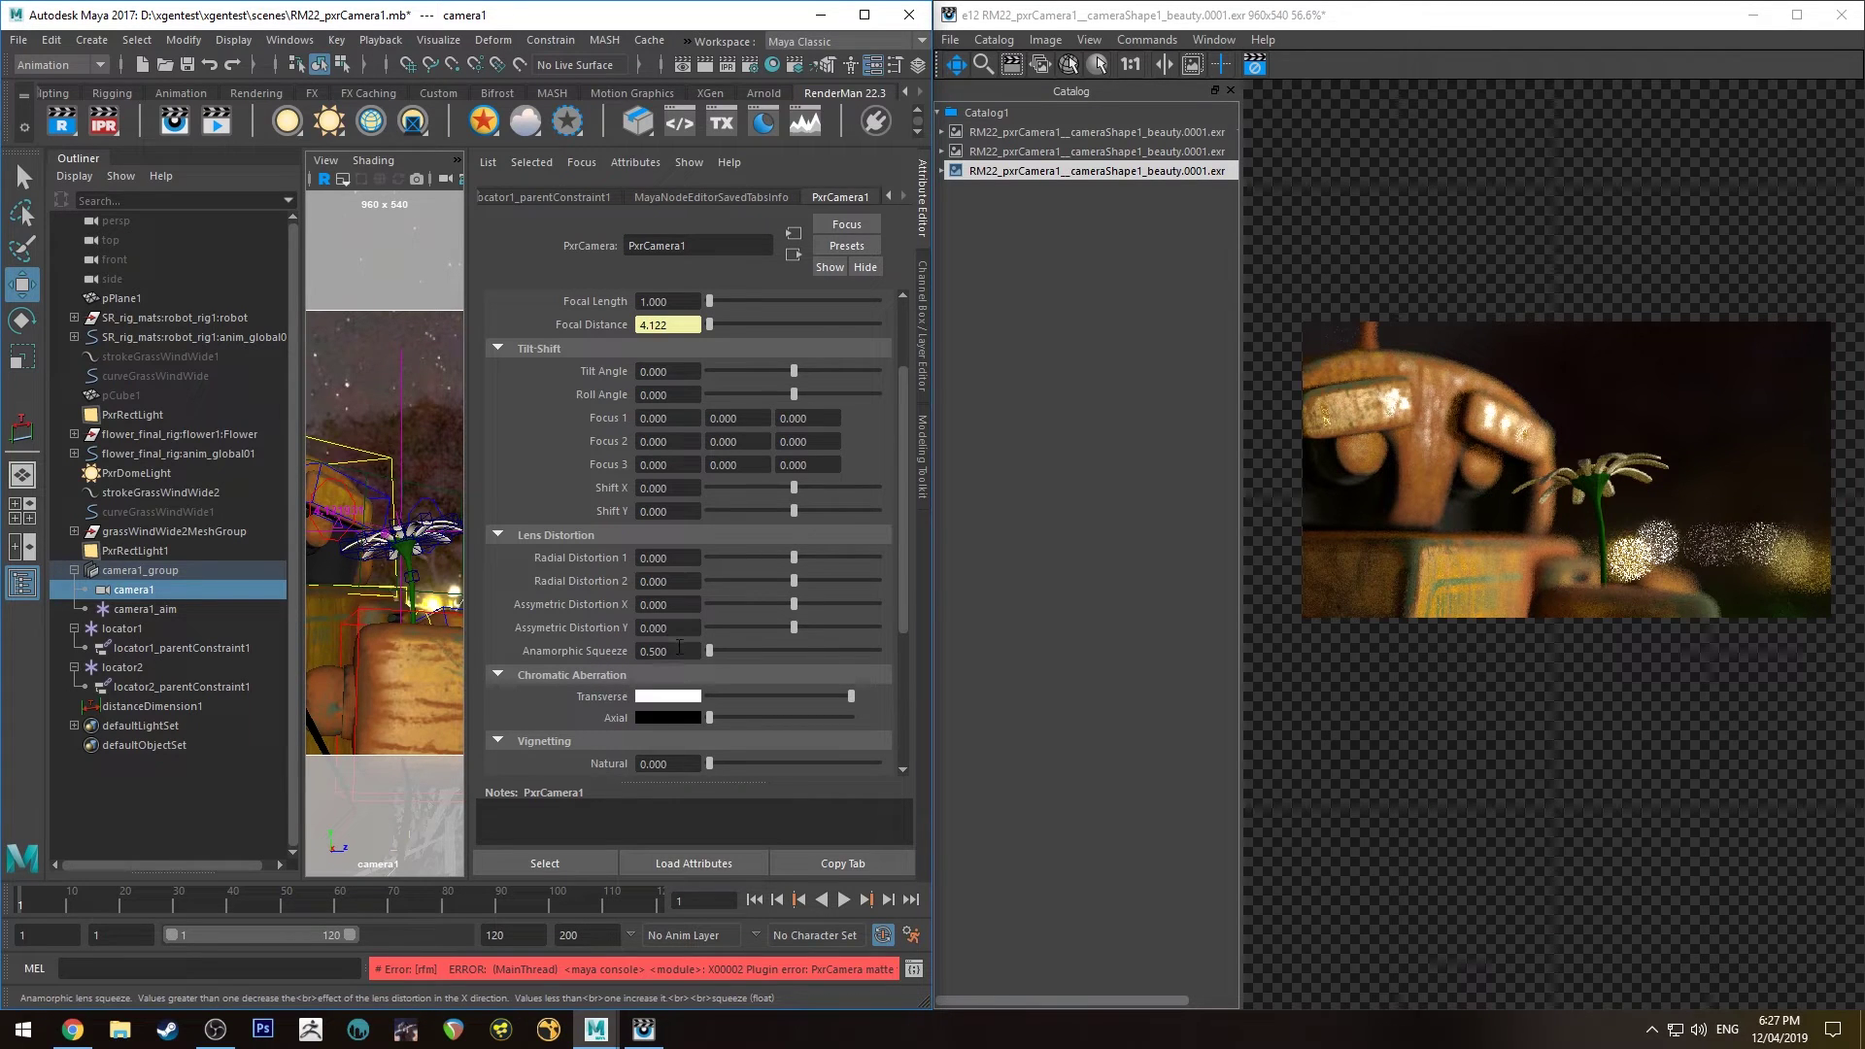
Set PxrCamera1's Anamorphic Squeeze back to 1
left_click_drag(812, 651, 780, 656)
left_click_drag(647, 651, 526, 627)
type("1")
key("Return")
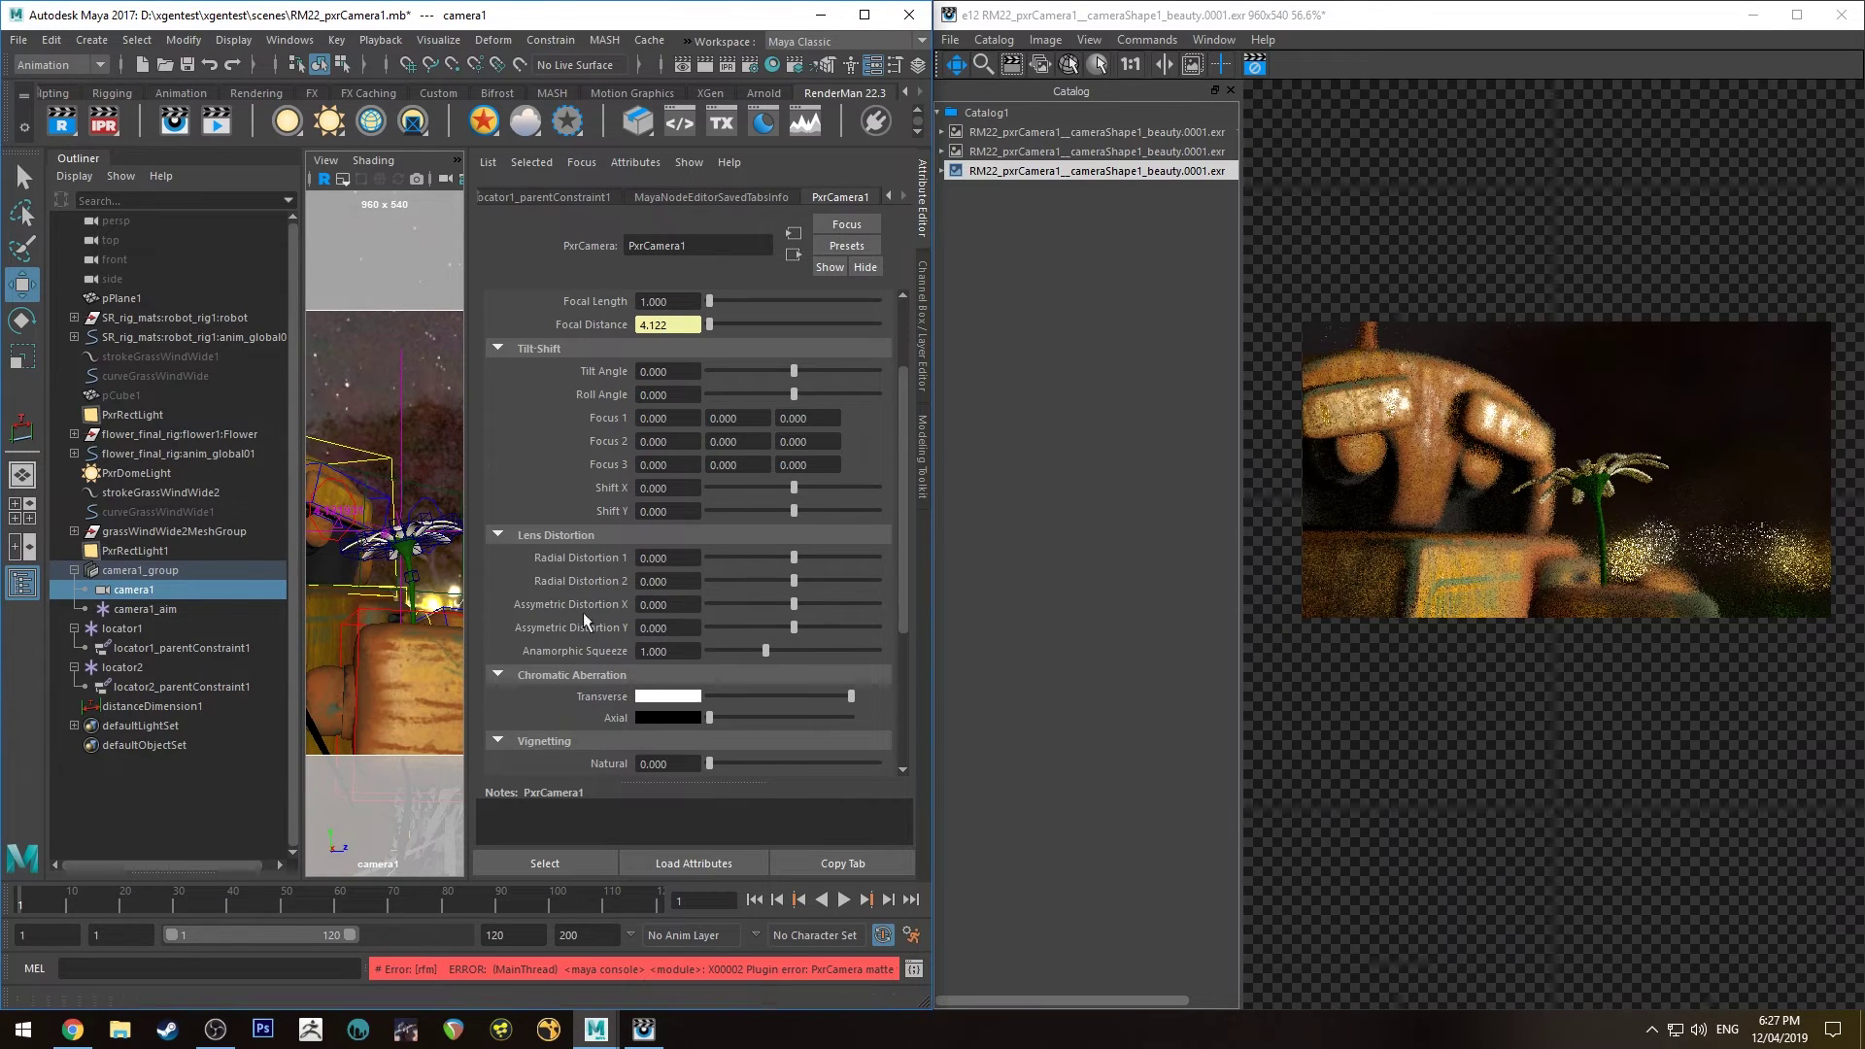
Hide the render catalog and examine the robot and flower in the live render at up to 100% zoom
scroll(583, 612, "down", 2)
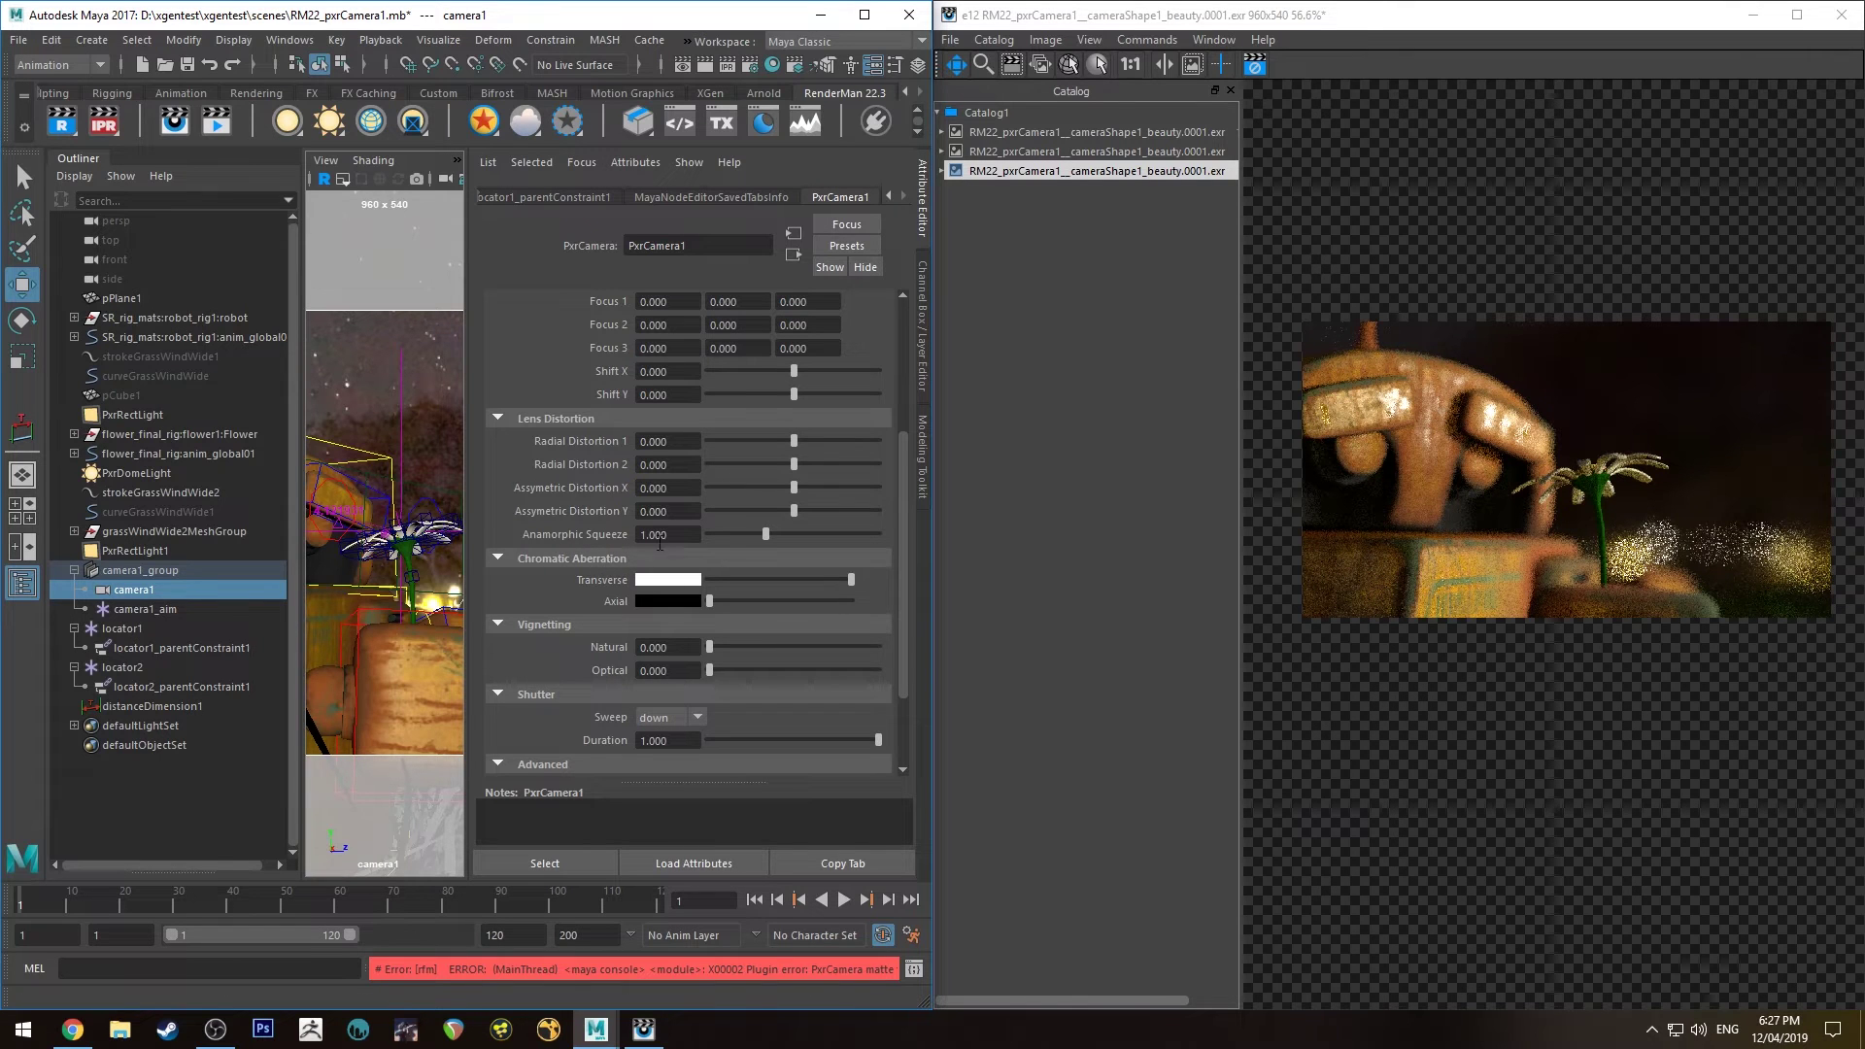
left_click(1492, 424)
key("space")
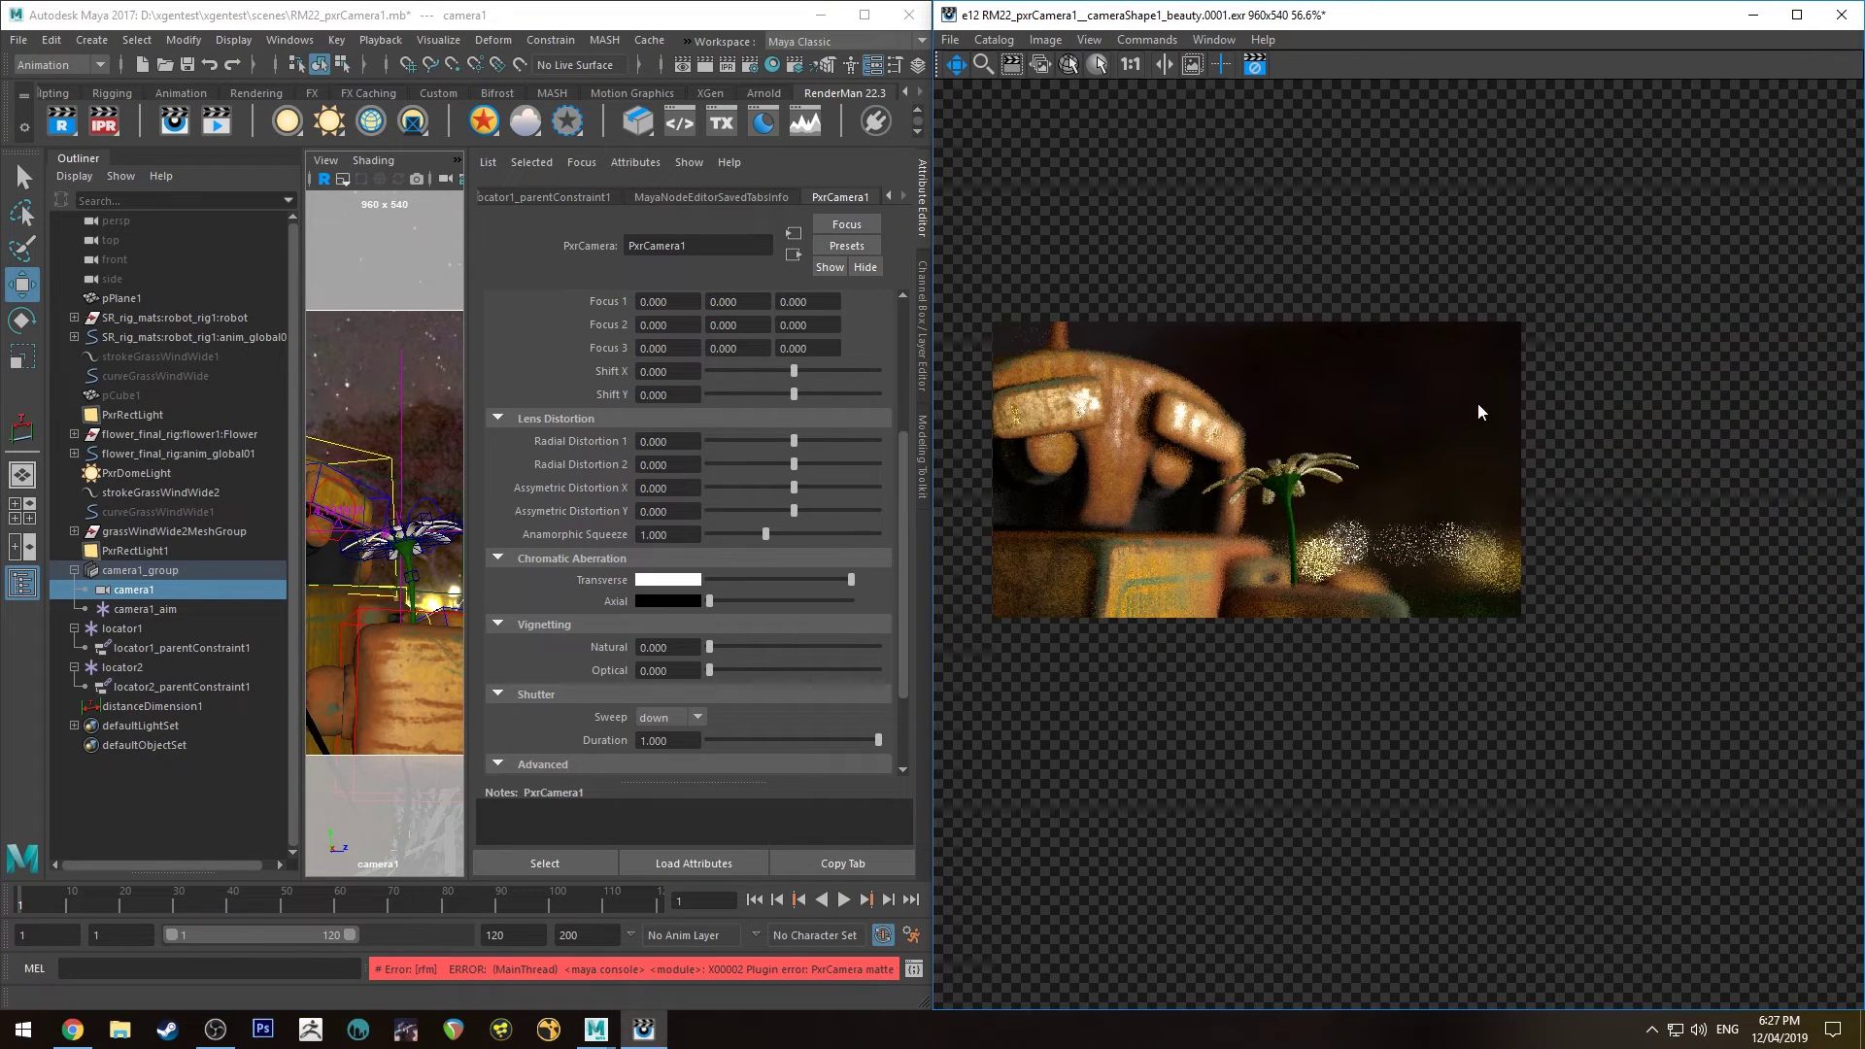
scroll(1212, 452, "up", 2)
left_click_drag(1212, 452, 1362, 493)
scroll(1404, 514, "up", 1)
scroll(1402, 514, "up", 1)
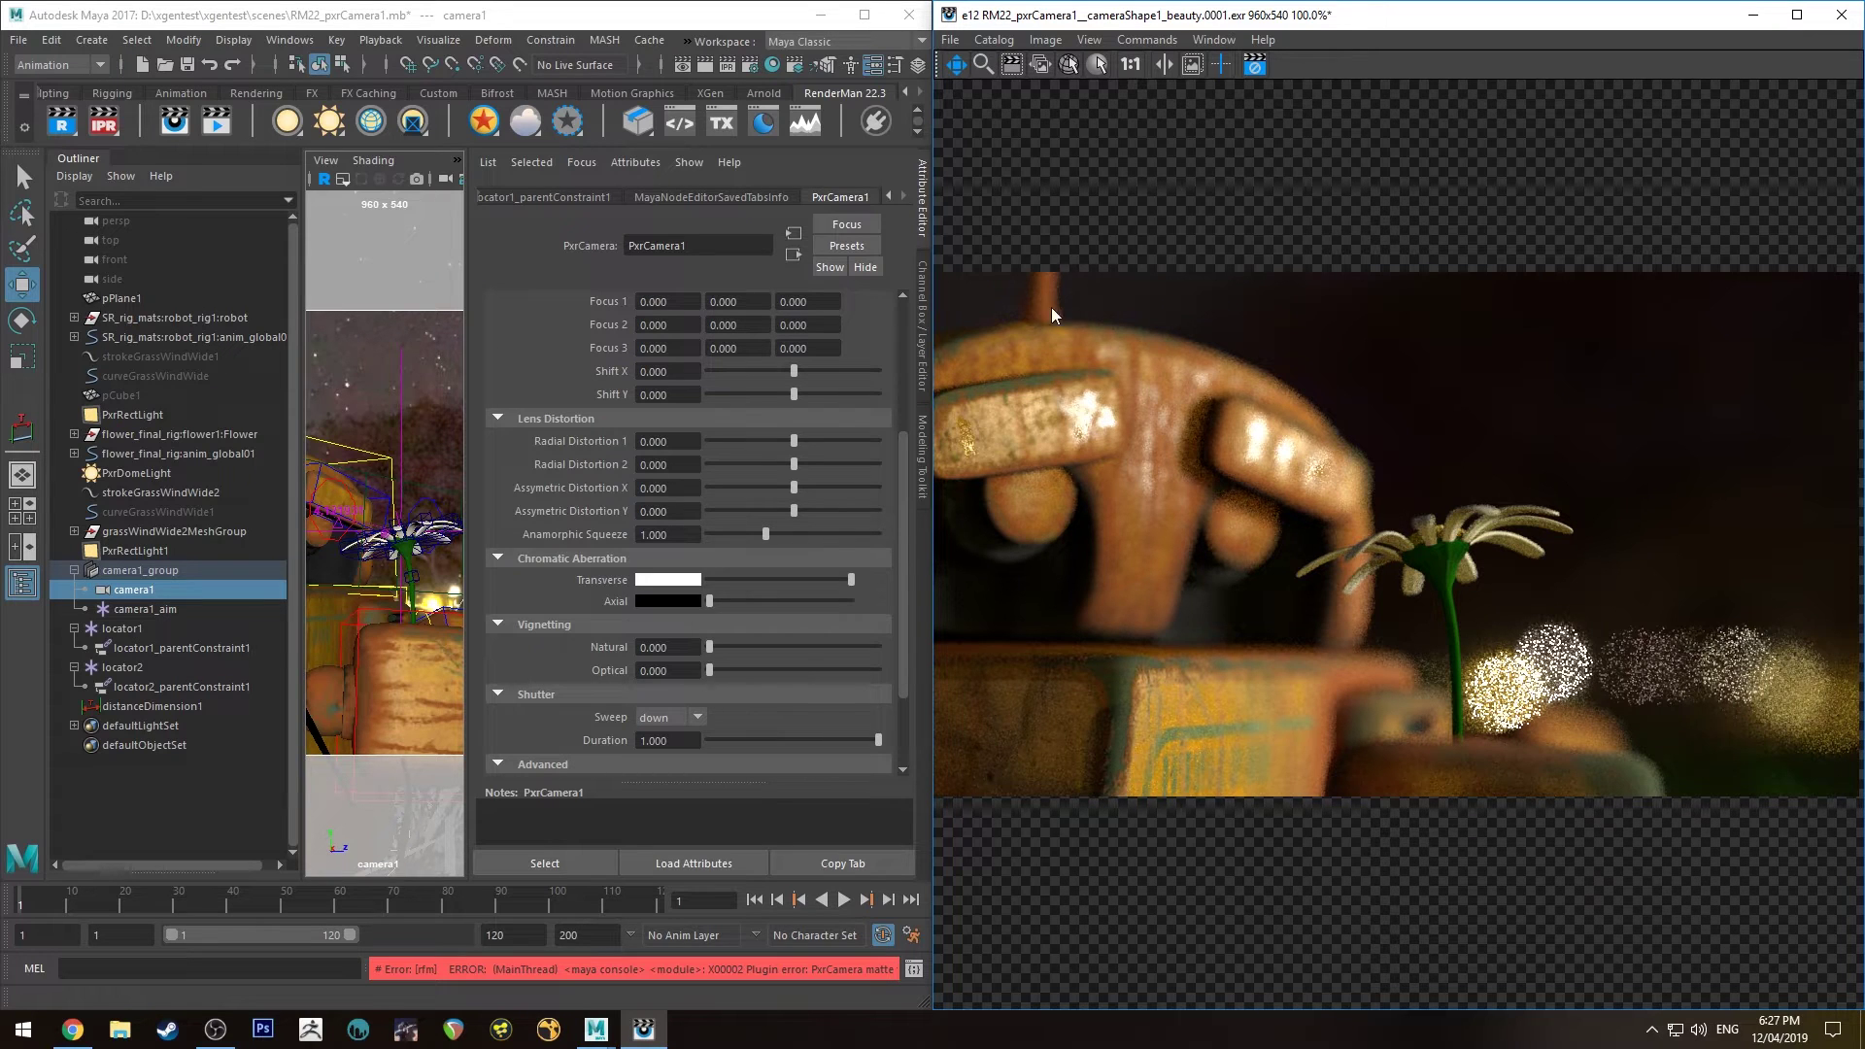
scroll(1051, 320, "down", 1)
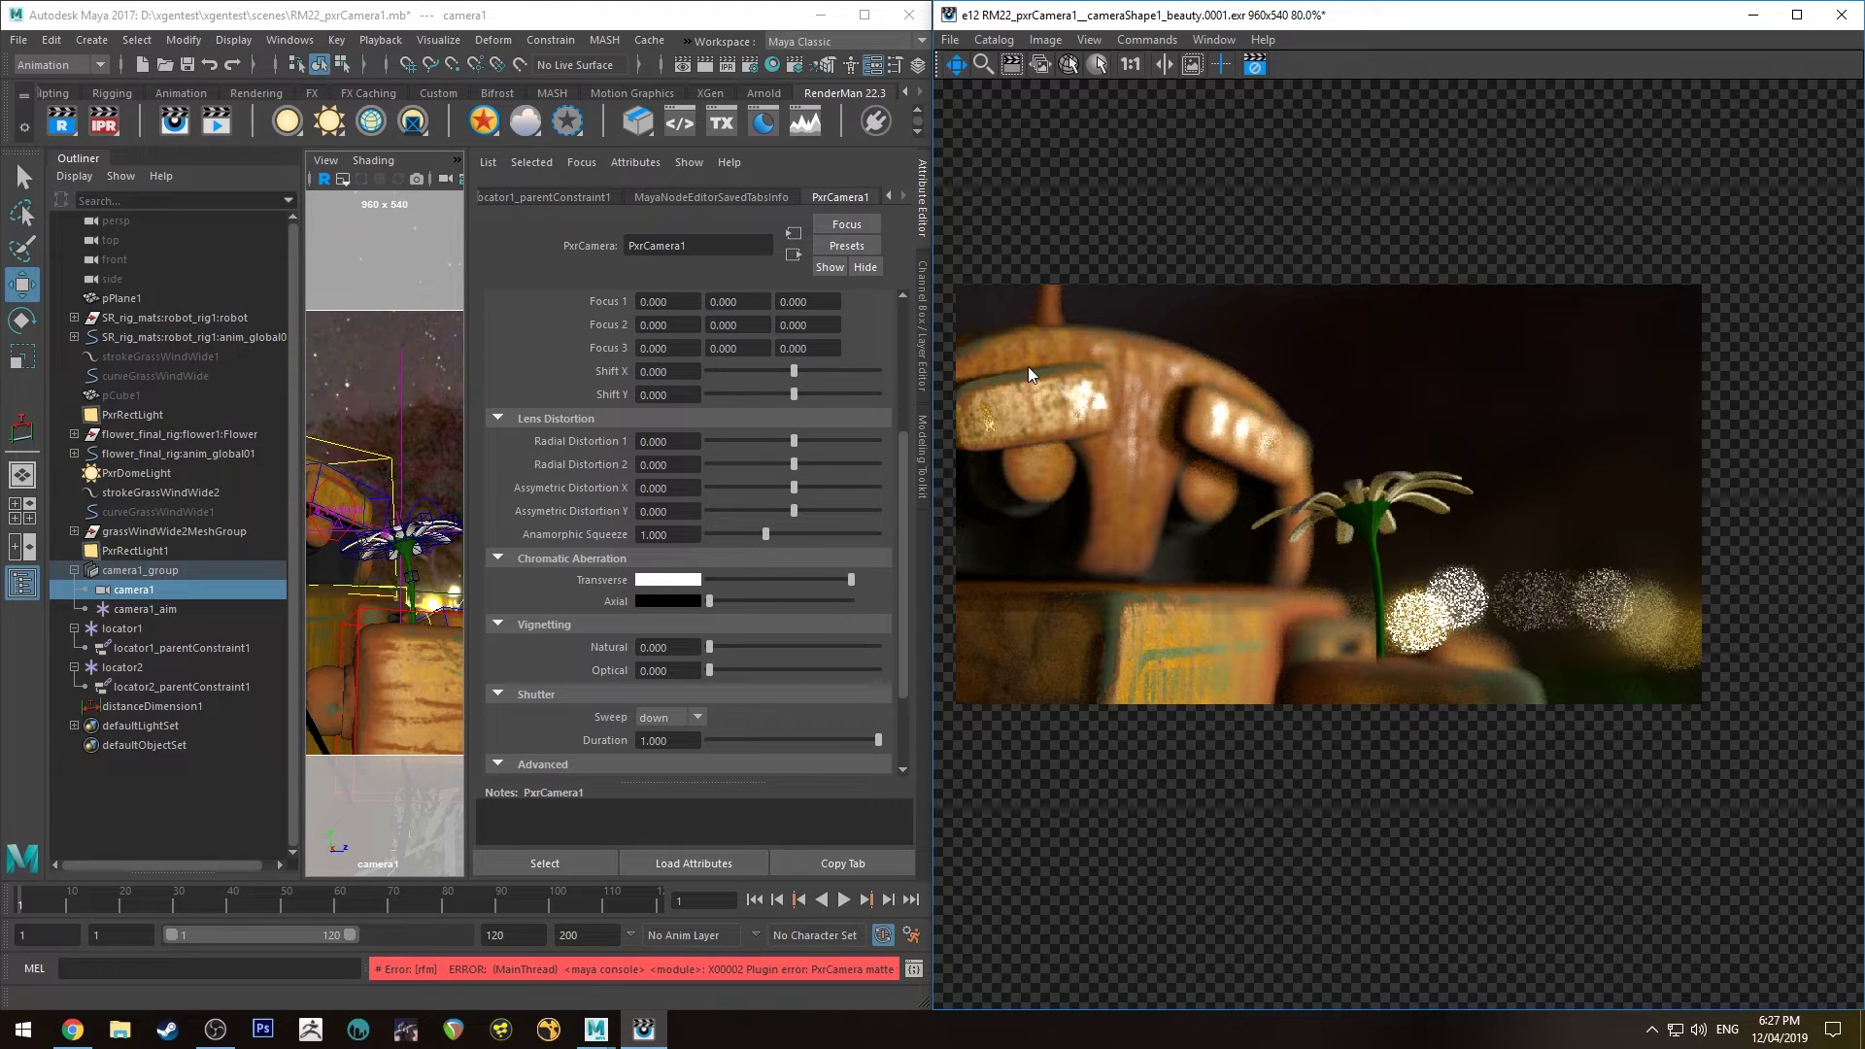
Try a pale pink Transverse chromatic aberration colour with 0.216 saturation on PxrCamera1, bringing it back to near white
left_click(695, 582)
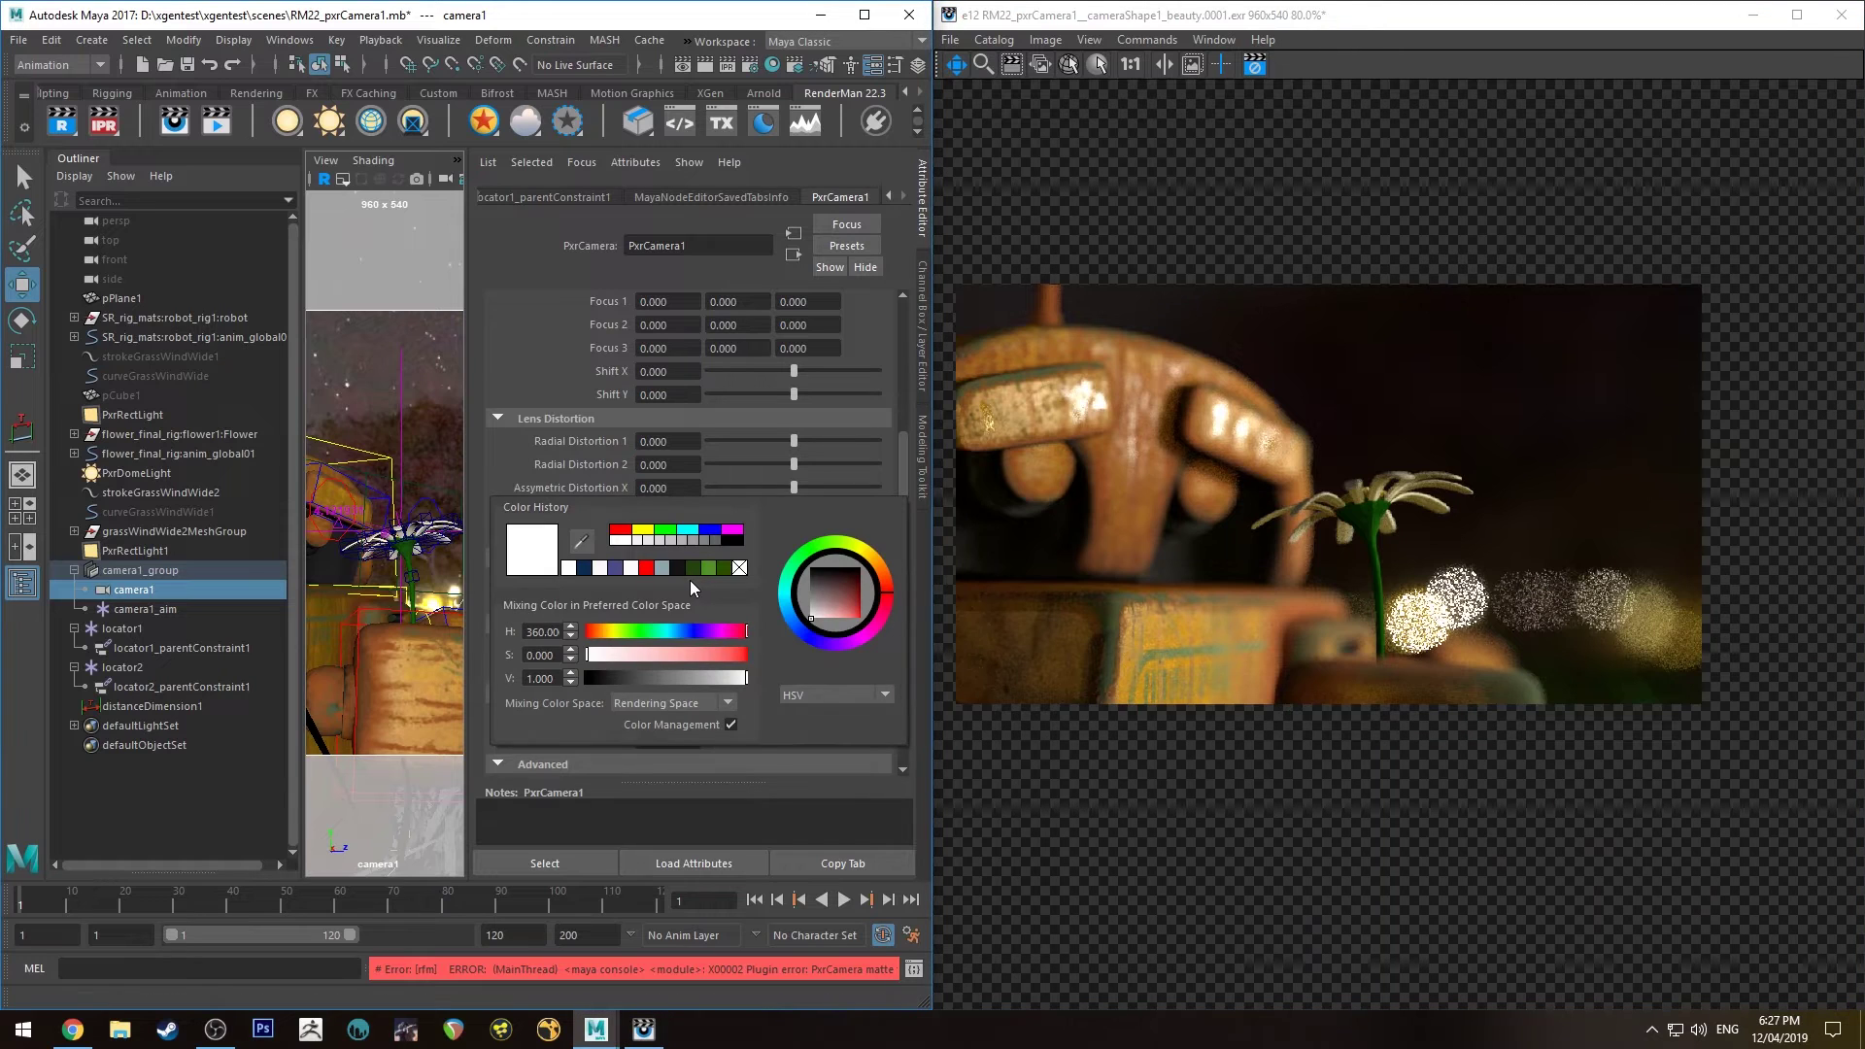
left_click(686, 580)
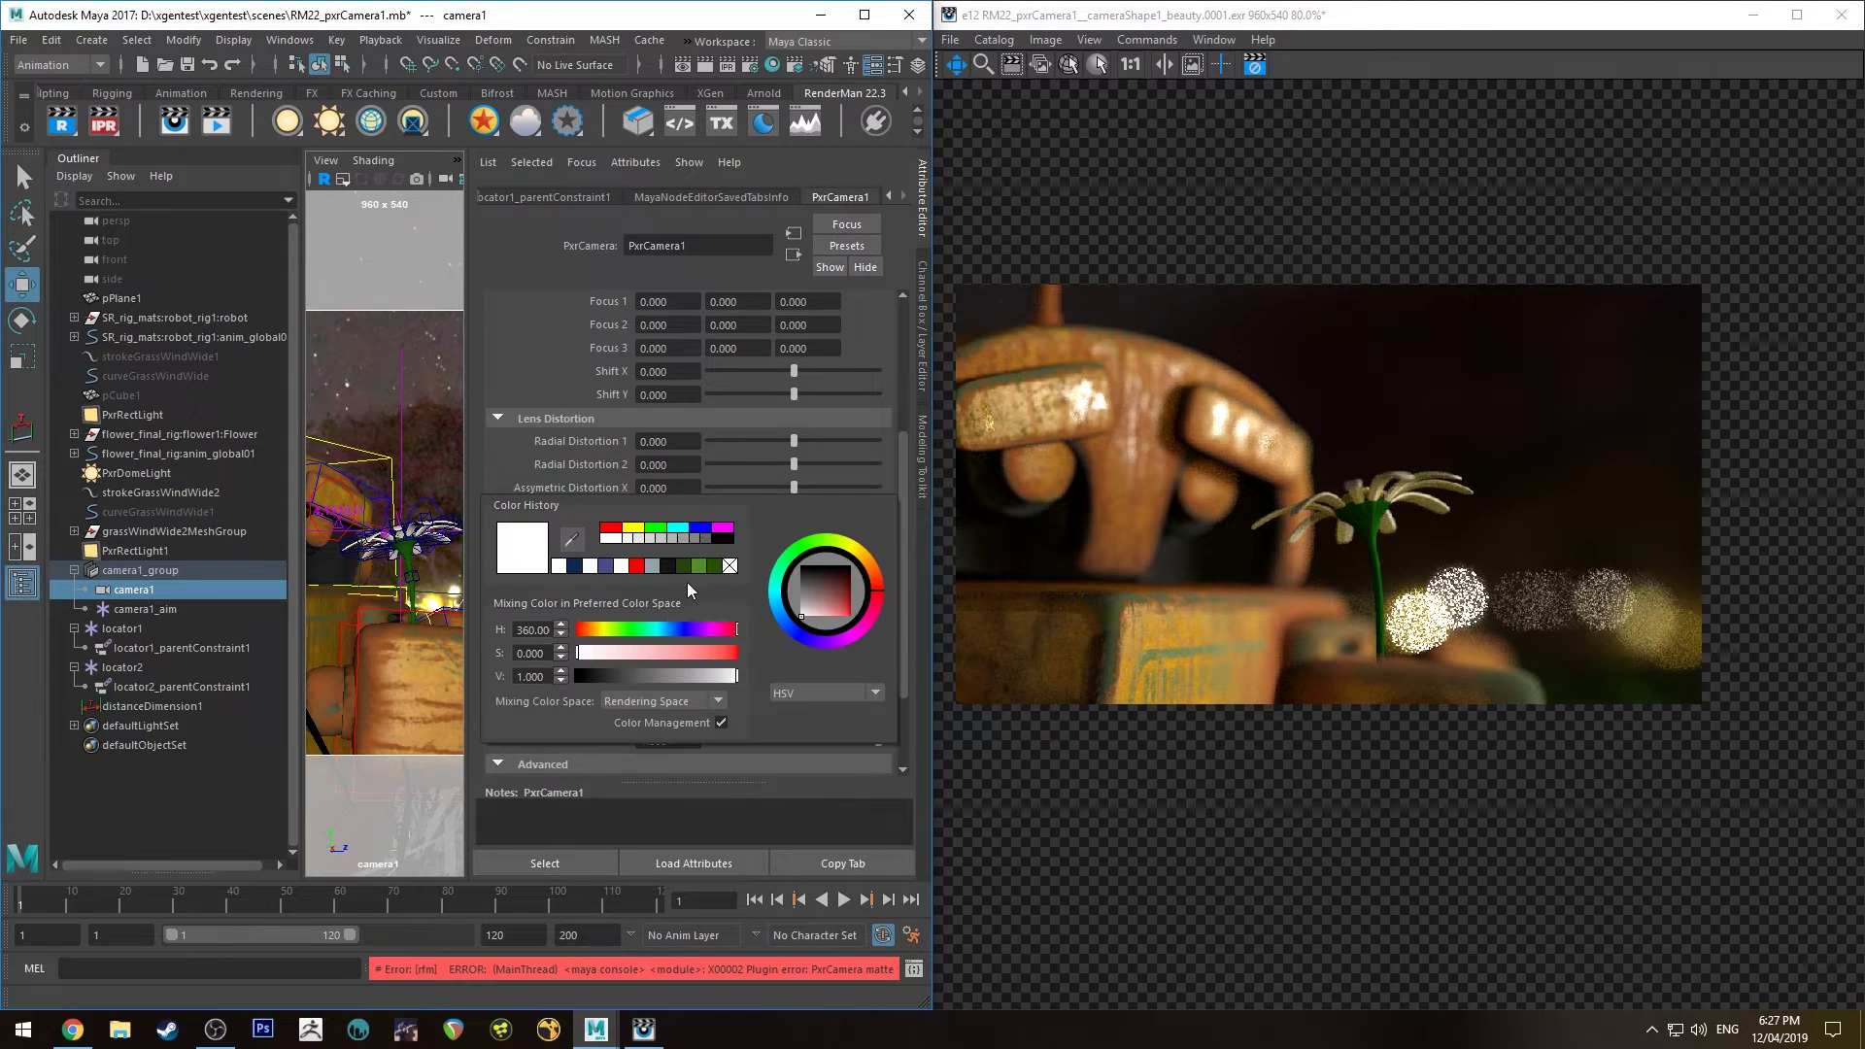
left_click(808, 618)
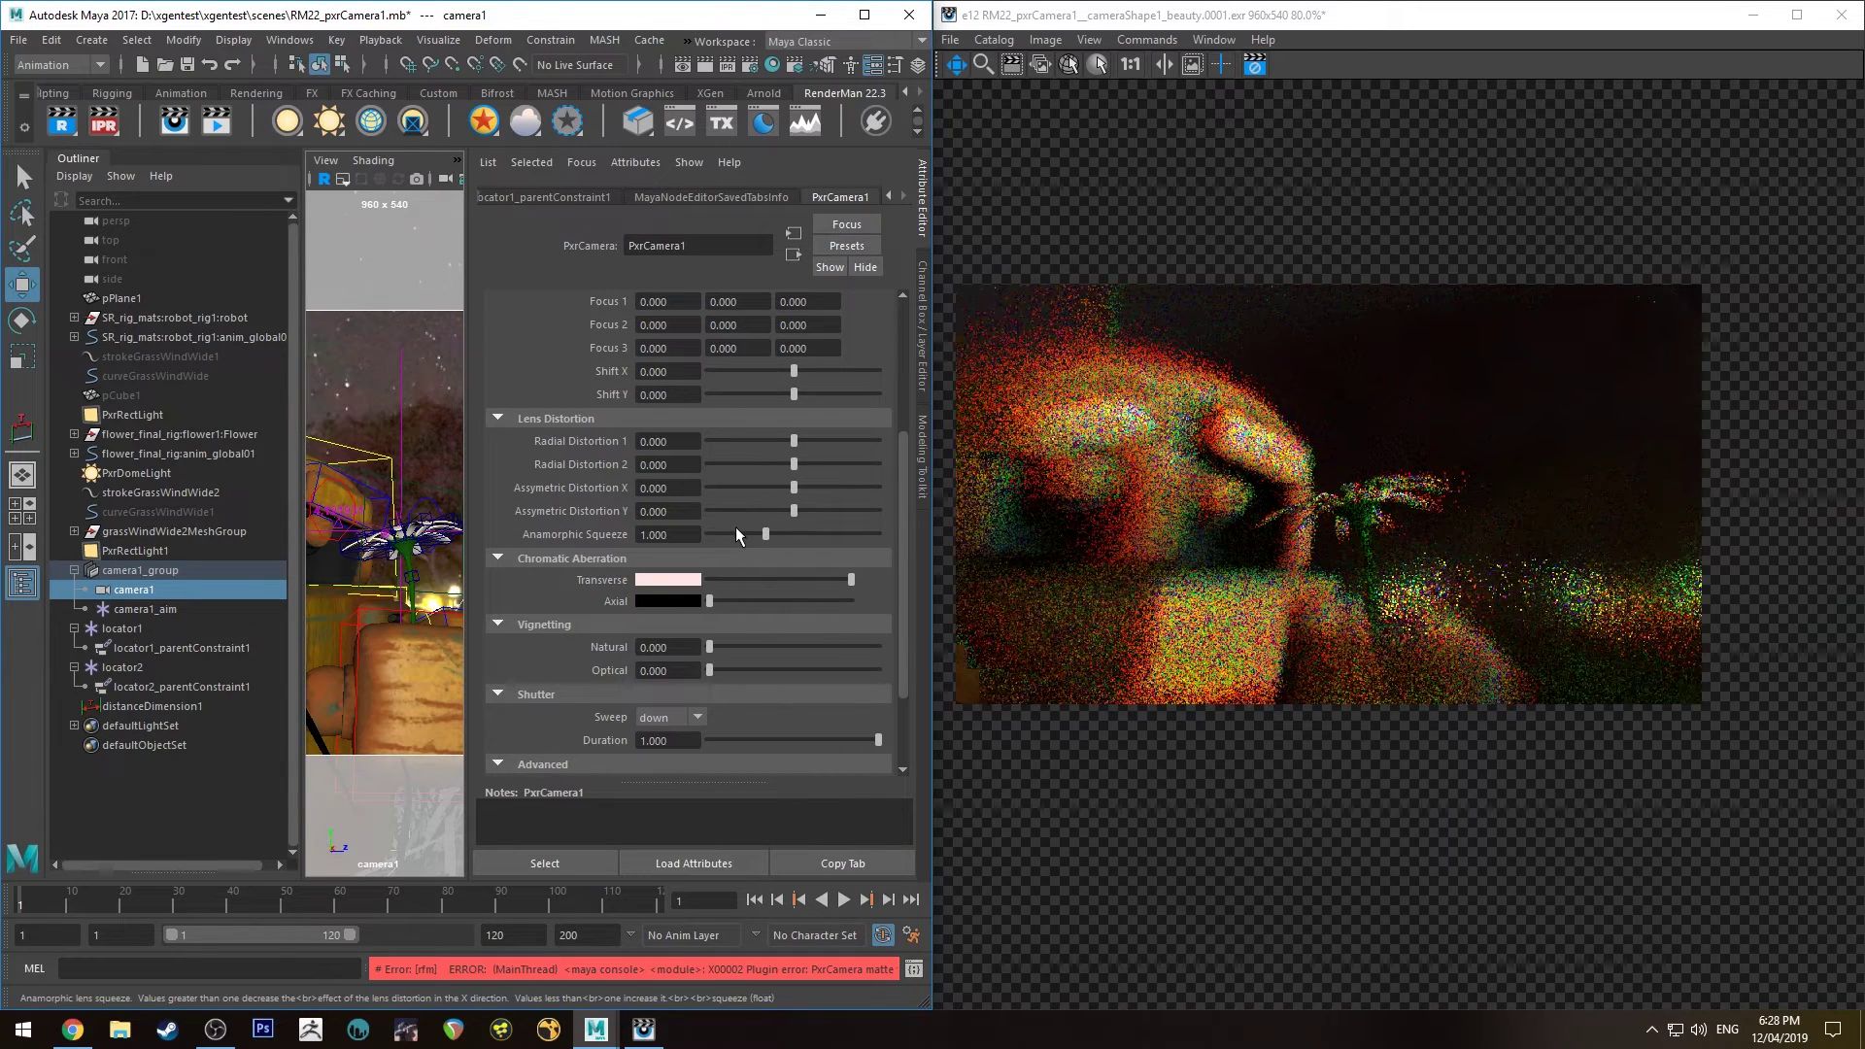
left_click(669, 580)
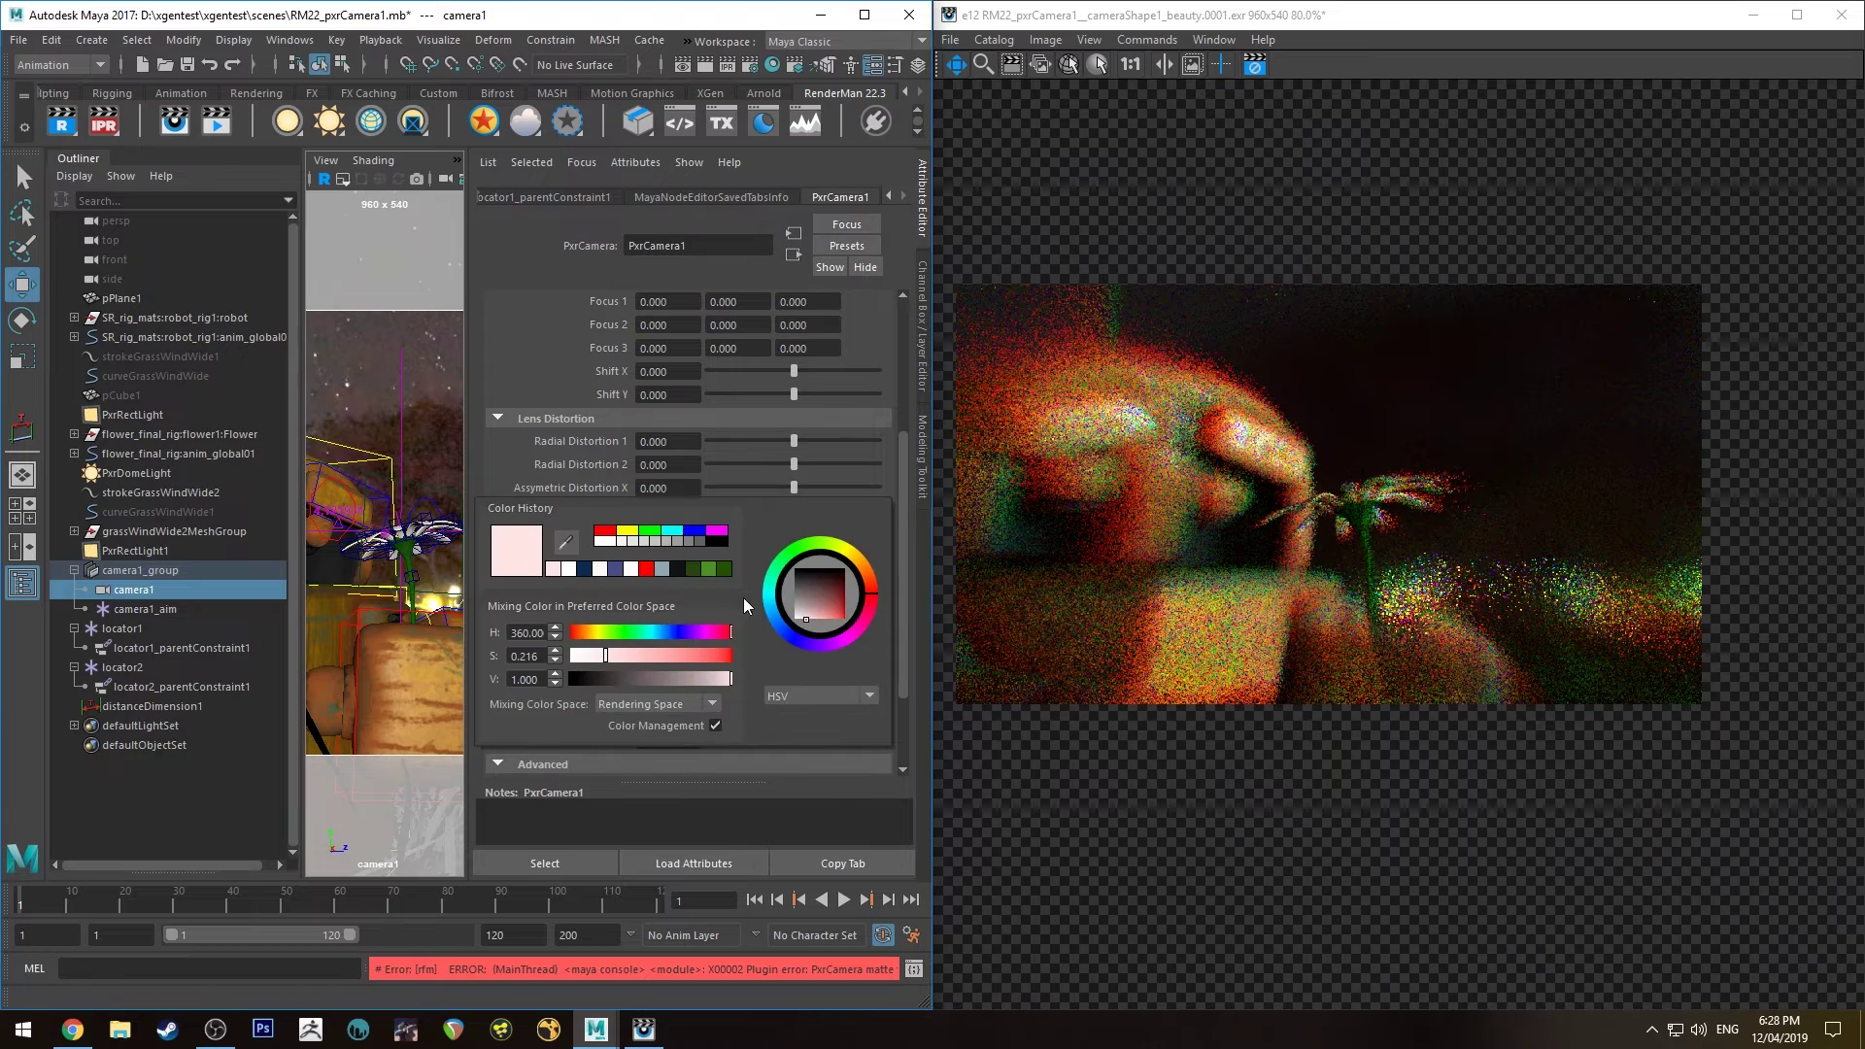
left_click(802, 620)
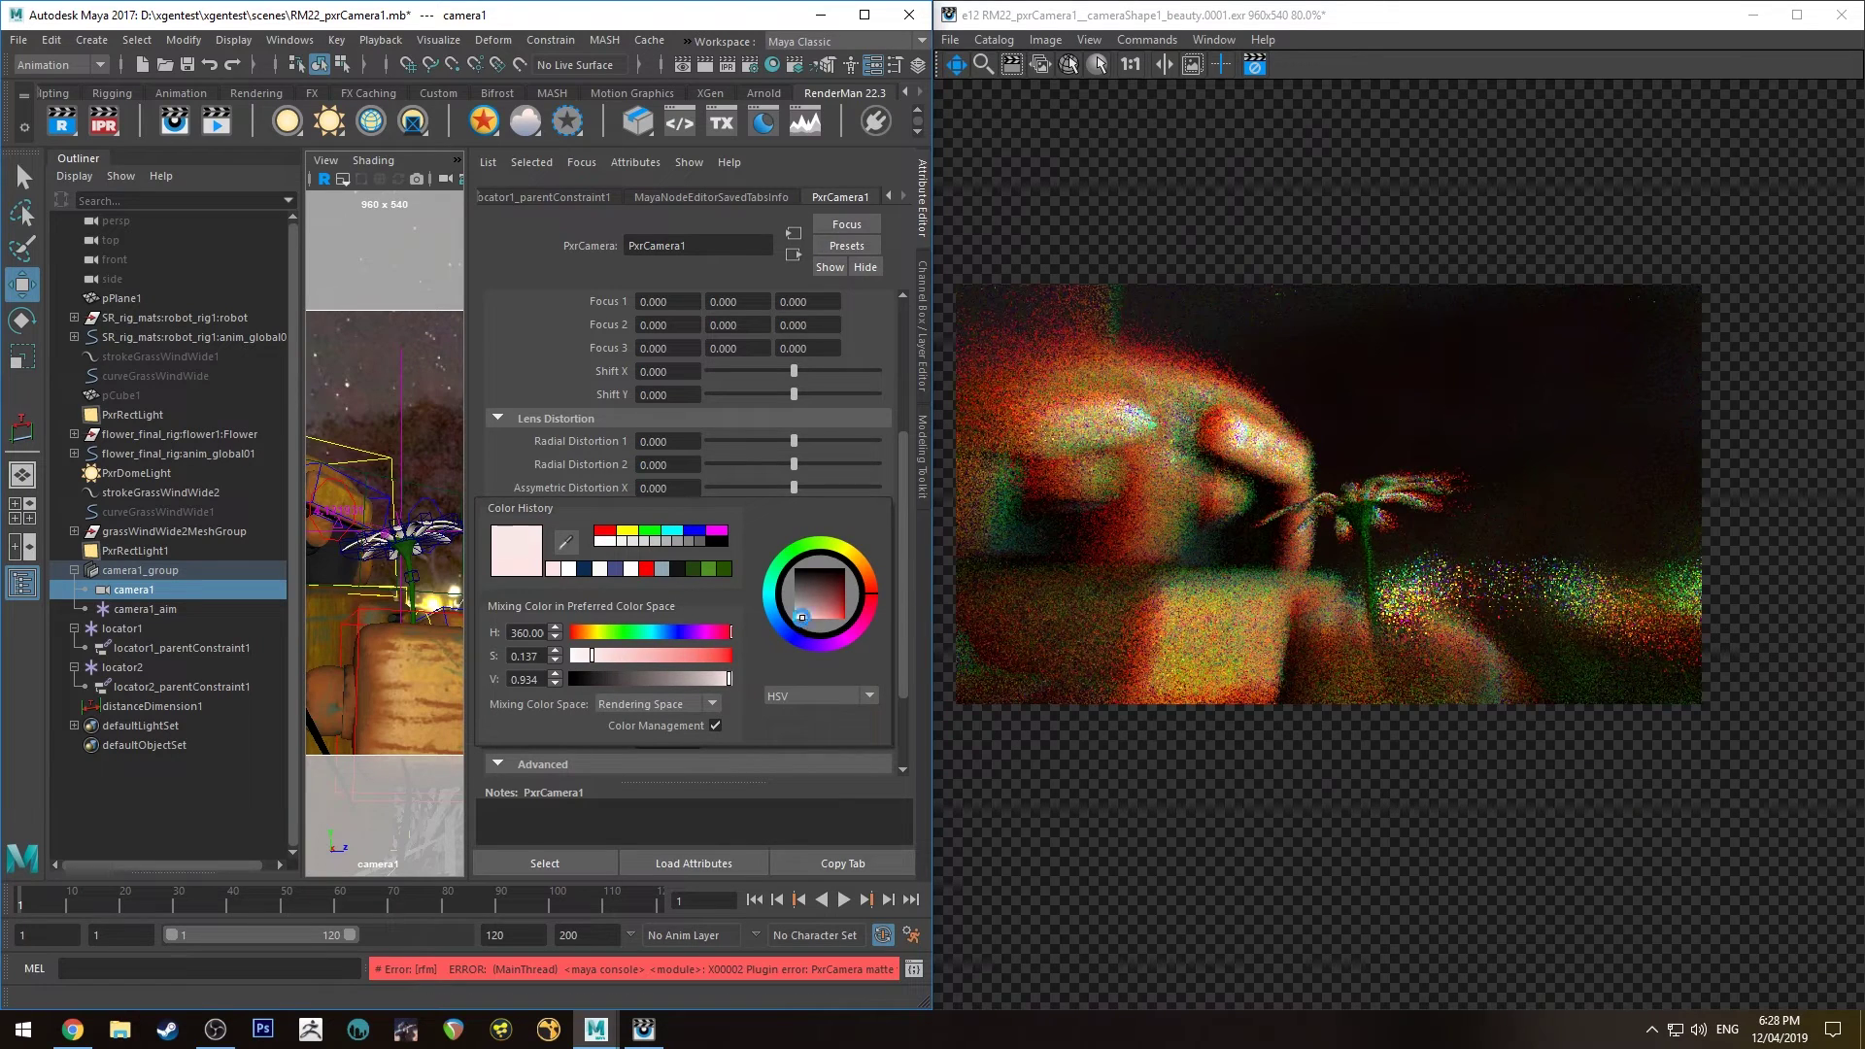
left_click_drag(801, 620, 797, 619)
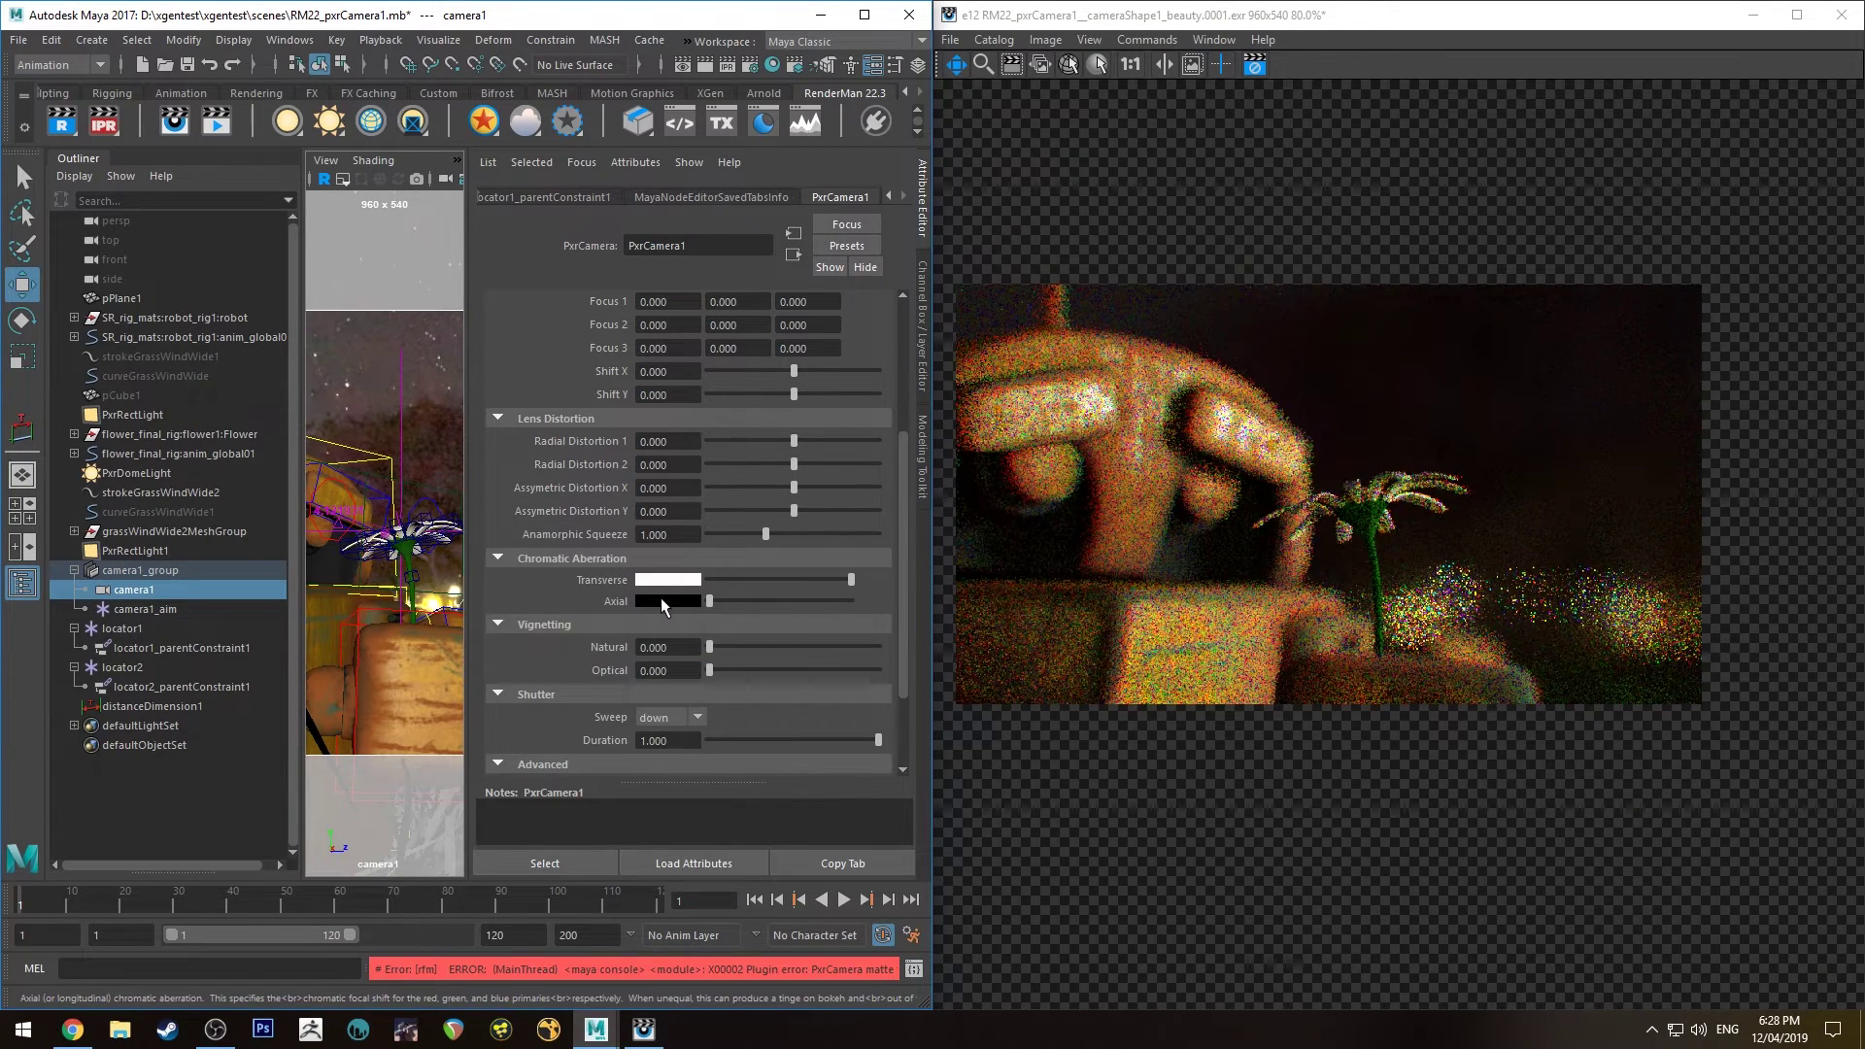
Tint PxrCamera1's Axial chromatic aberration with a very dark navy blue
left_click(662, 599)
left_click(756, 649)
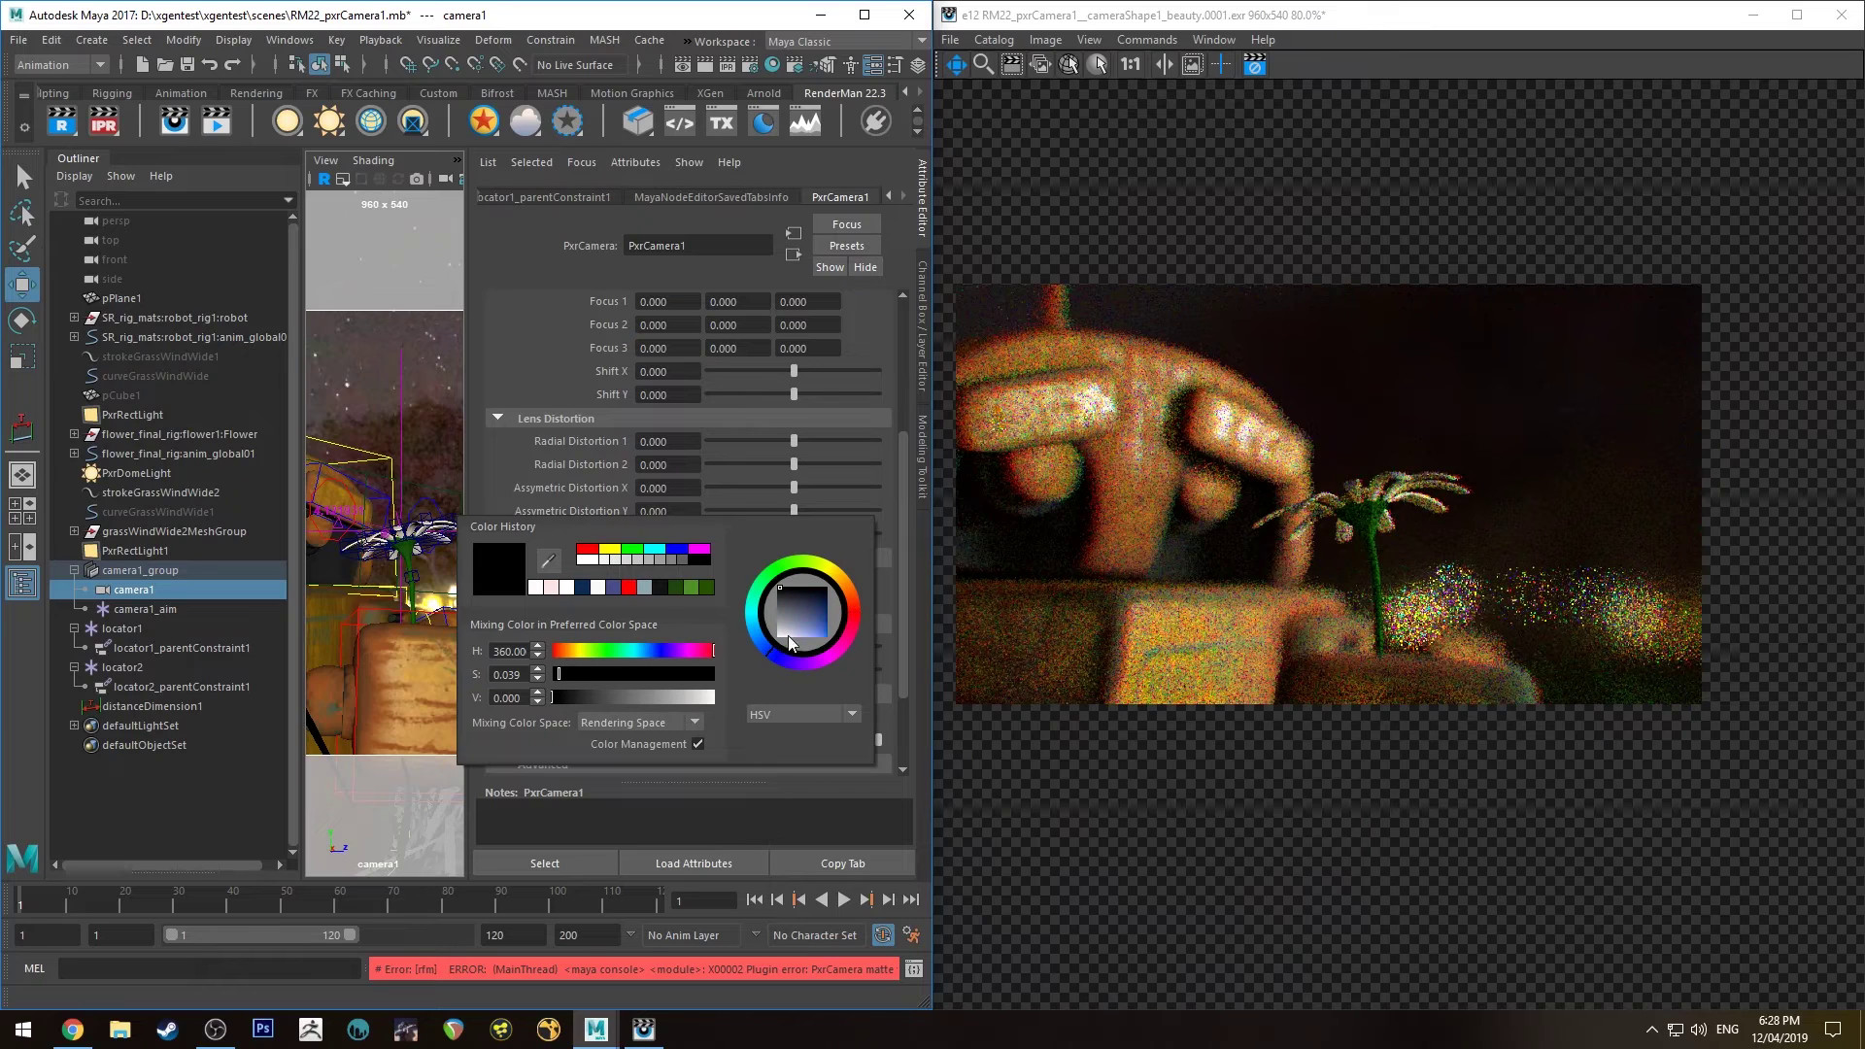
left_click(825, 592)
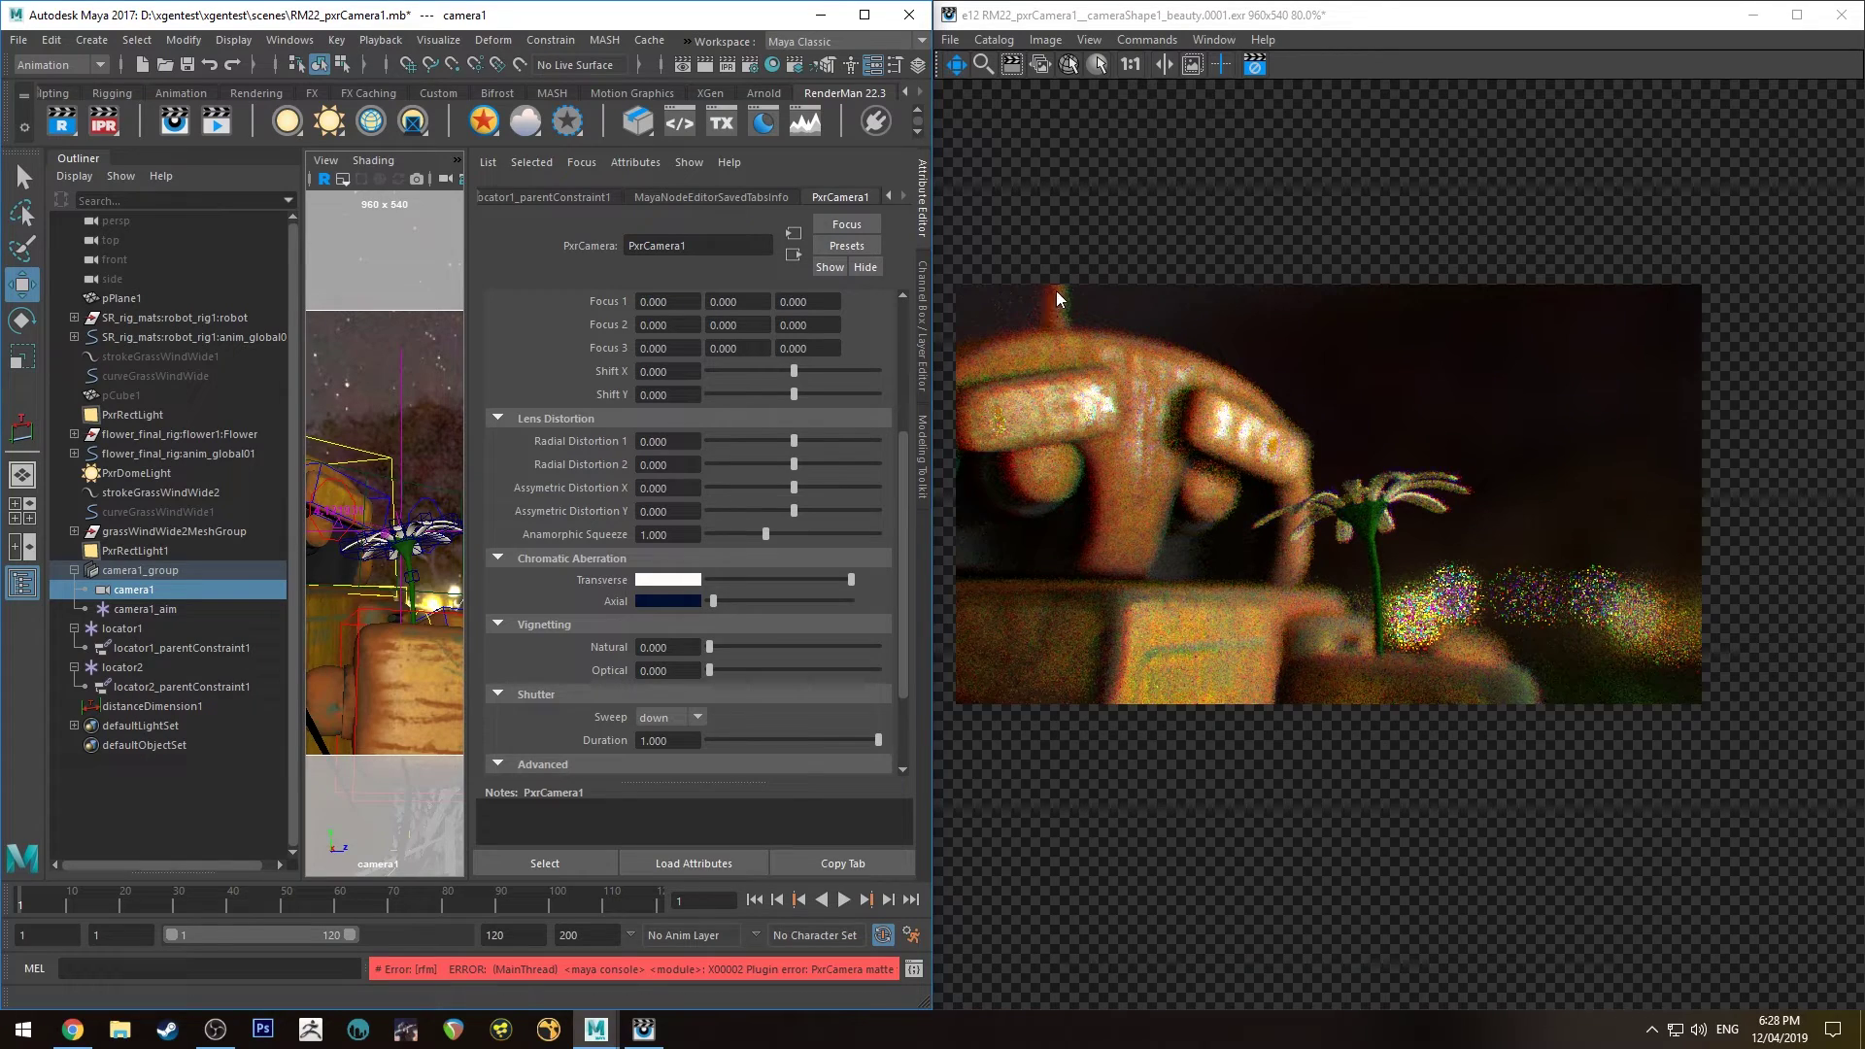
Examine the colour fringing around the robot's antenna and head, the flower and the background lights in the live render
scroll(1068, 310, "up", 5)
left_click_drag(1049, 255, 1155, 332)
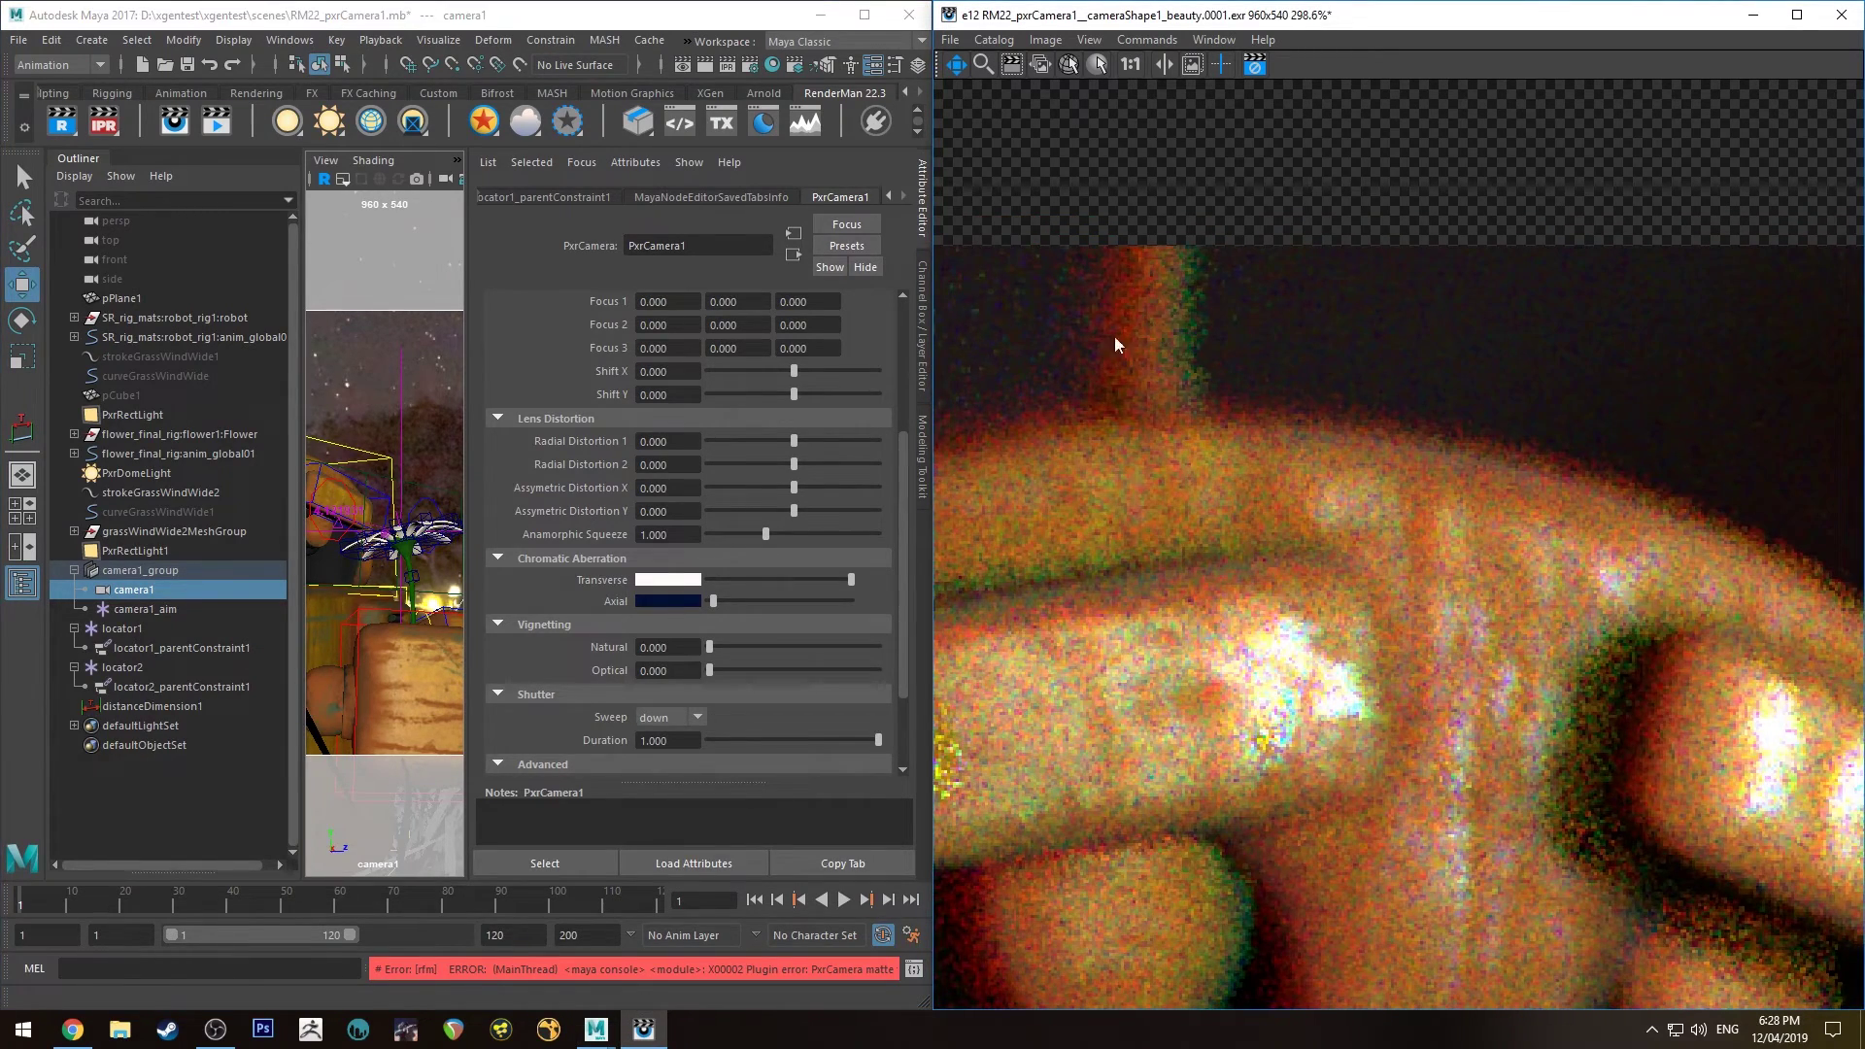
scroll(1146, 370, "down", 4)
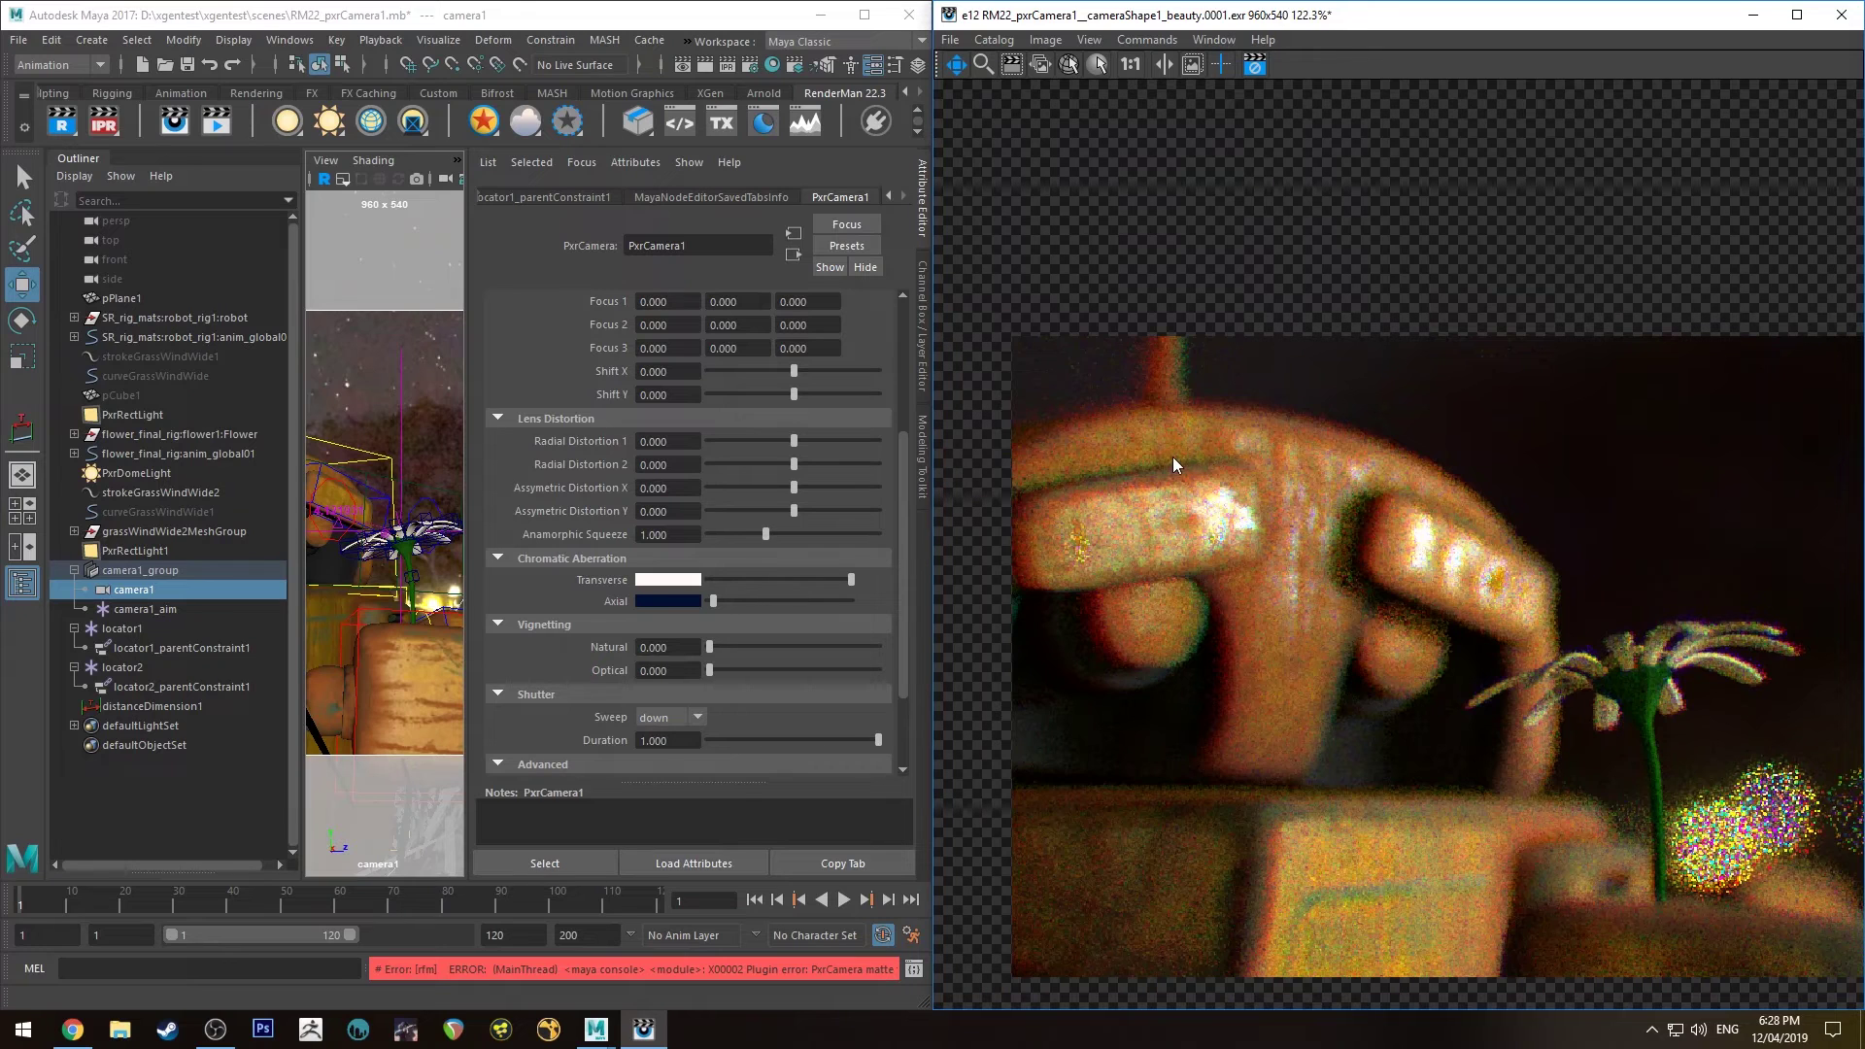
scroll(1210, 459, "down", 1)
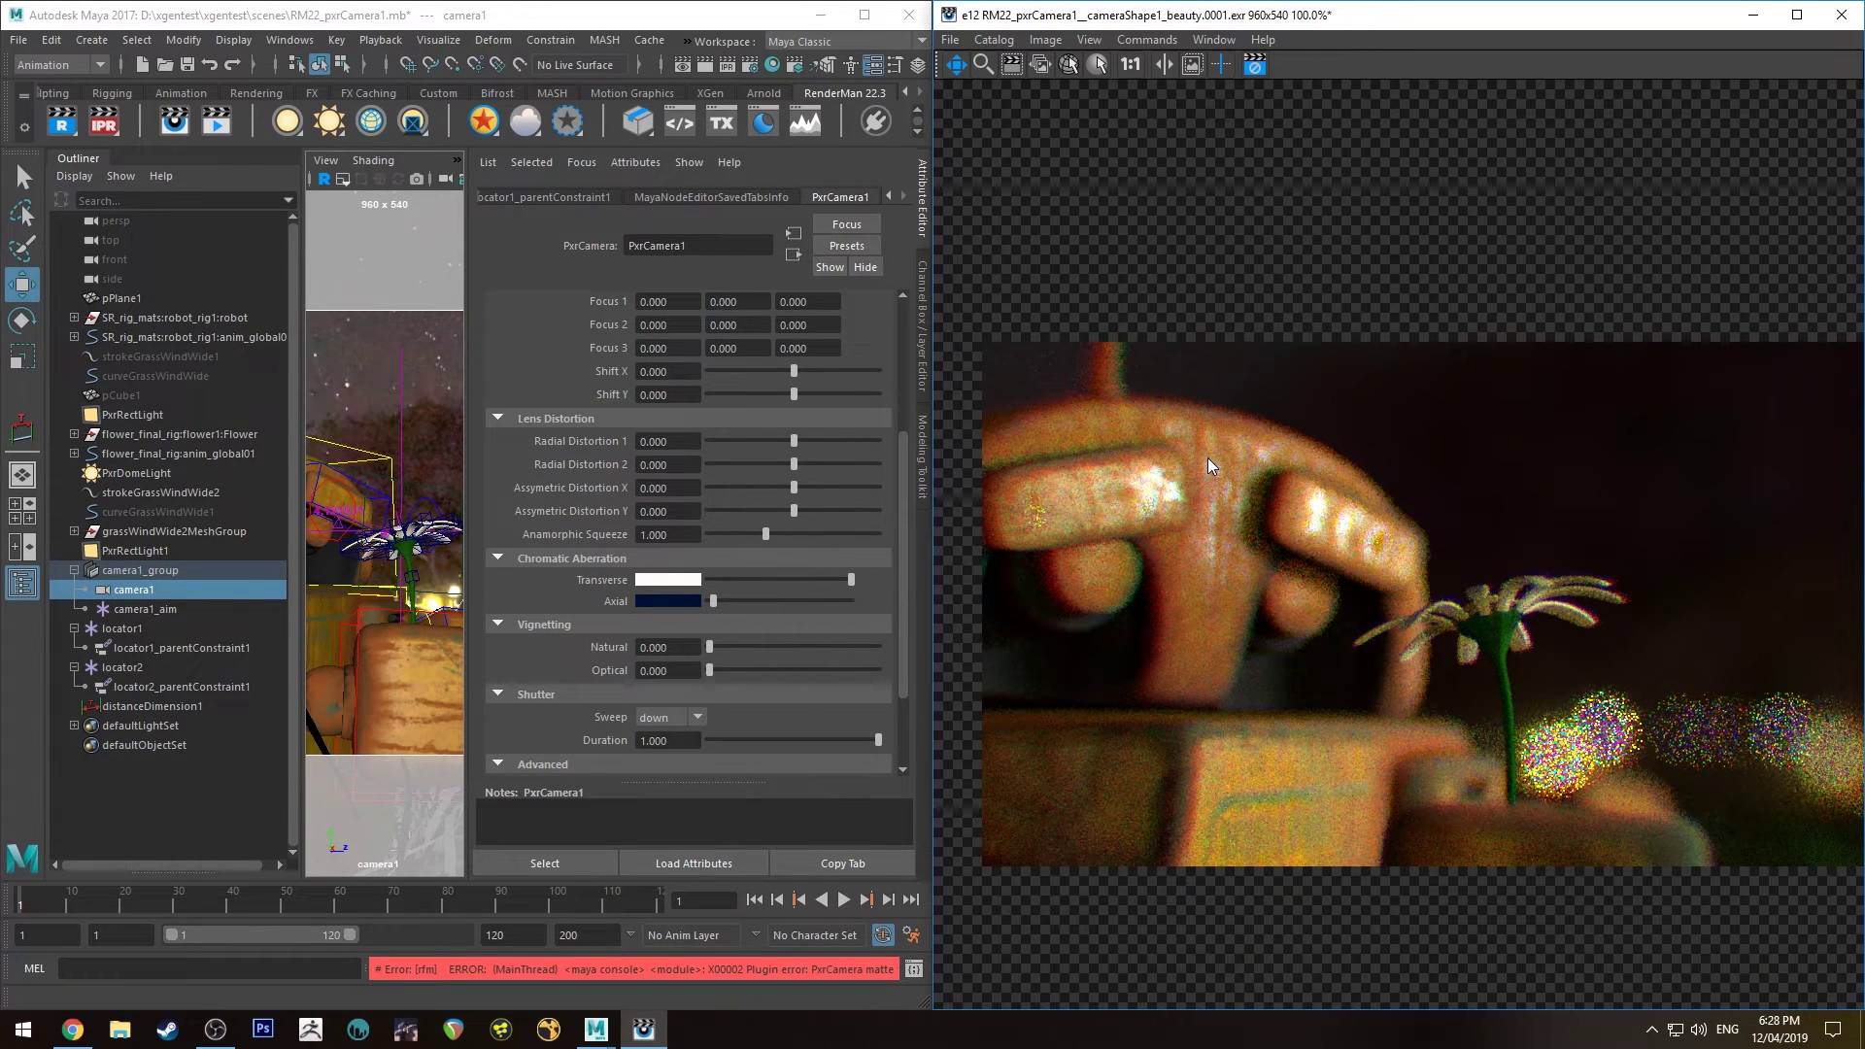
scroll(1208, 458, "down", 1)
scroll(1459, 597, "up", 3)
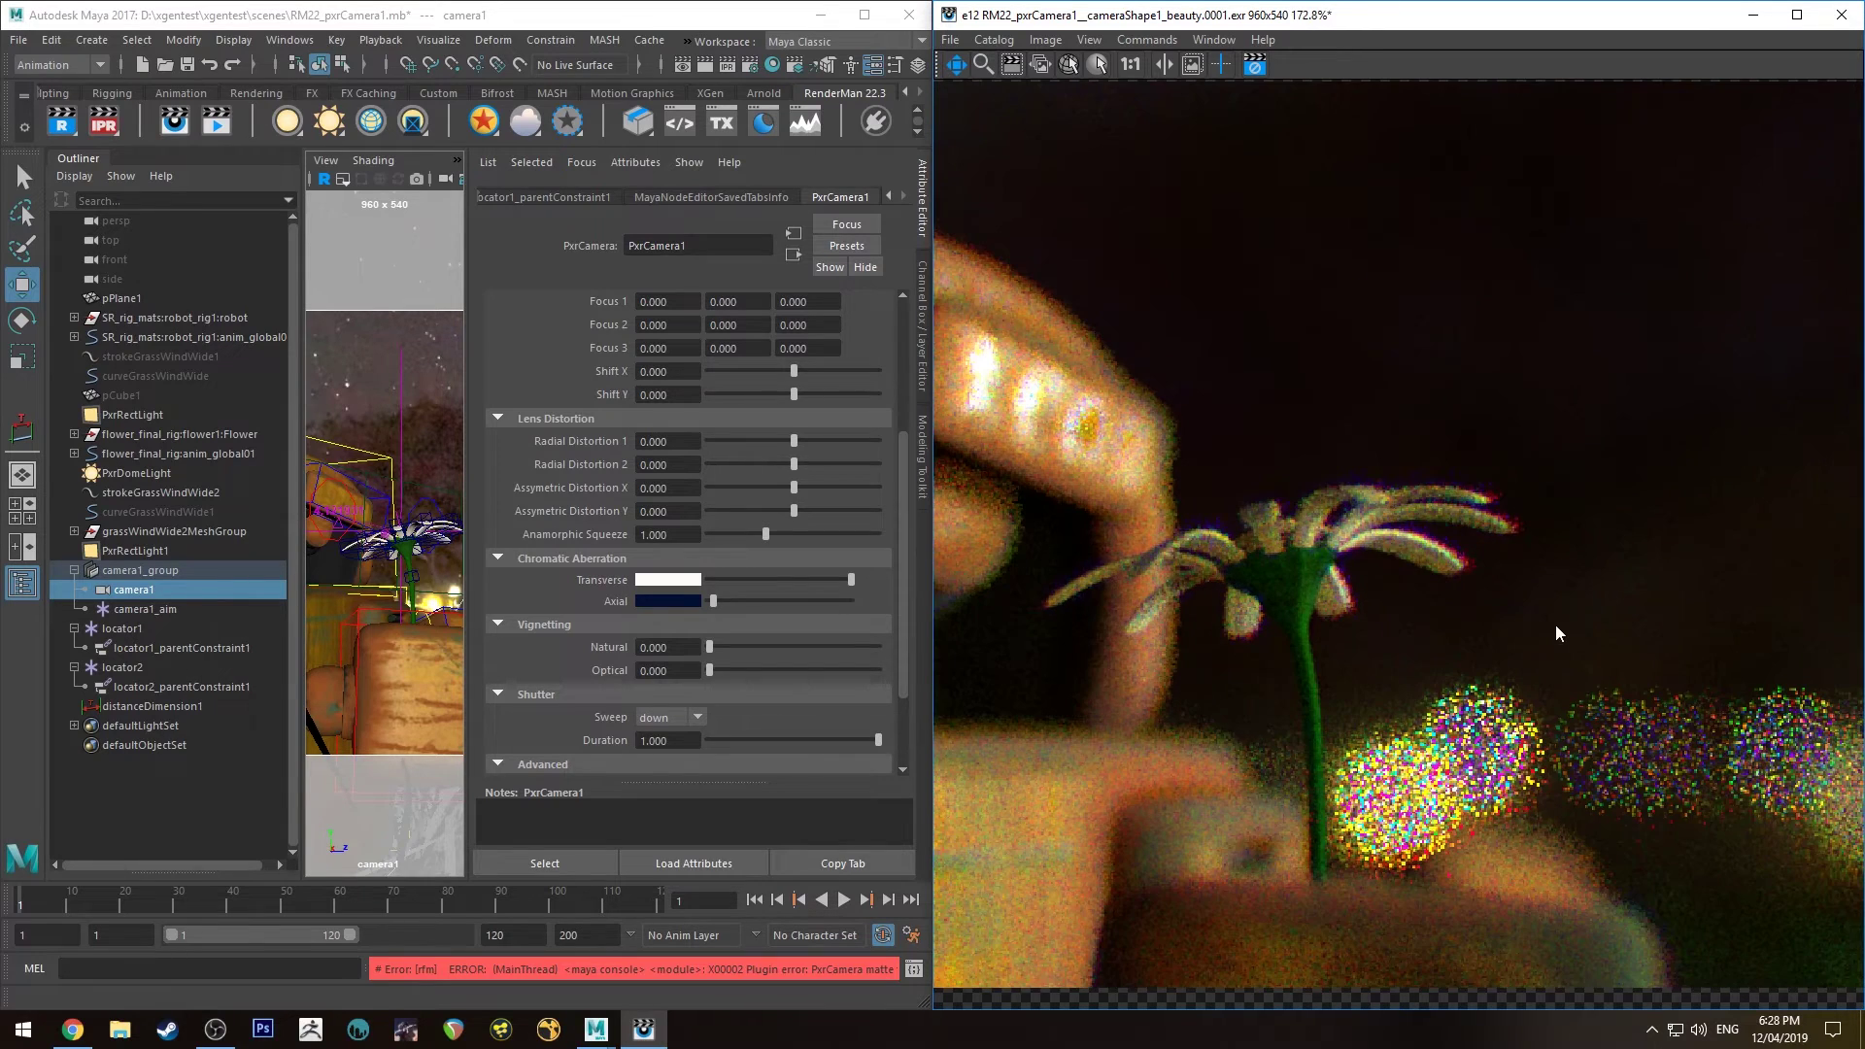
scroll(1337, 492, "down", 3)
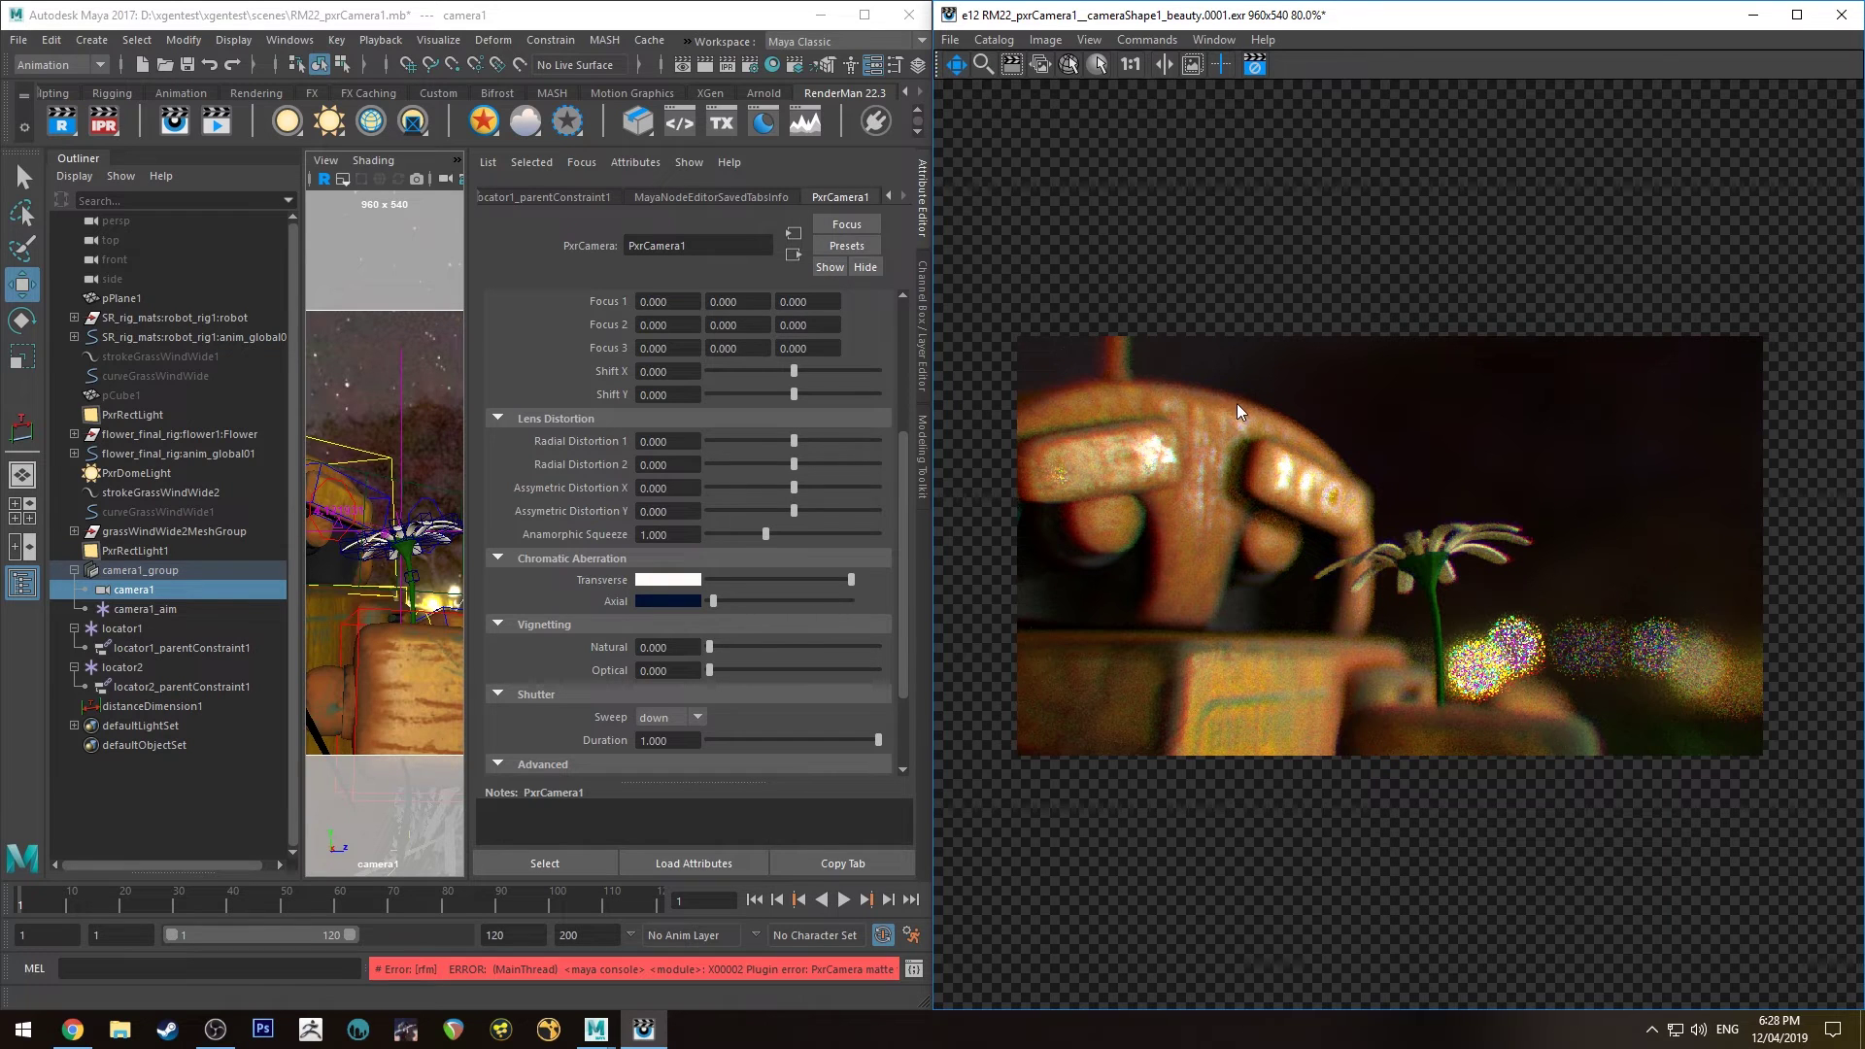
Show the render catalog and compare the chromatic aberration in the live render with the second catalog snapshot
key("space")
left_click(1097, 152)
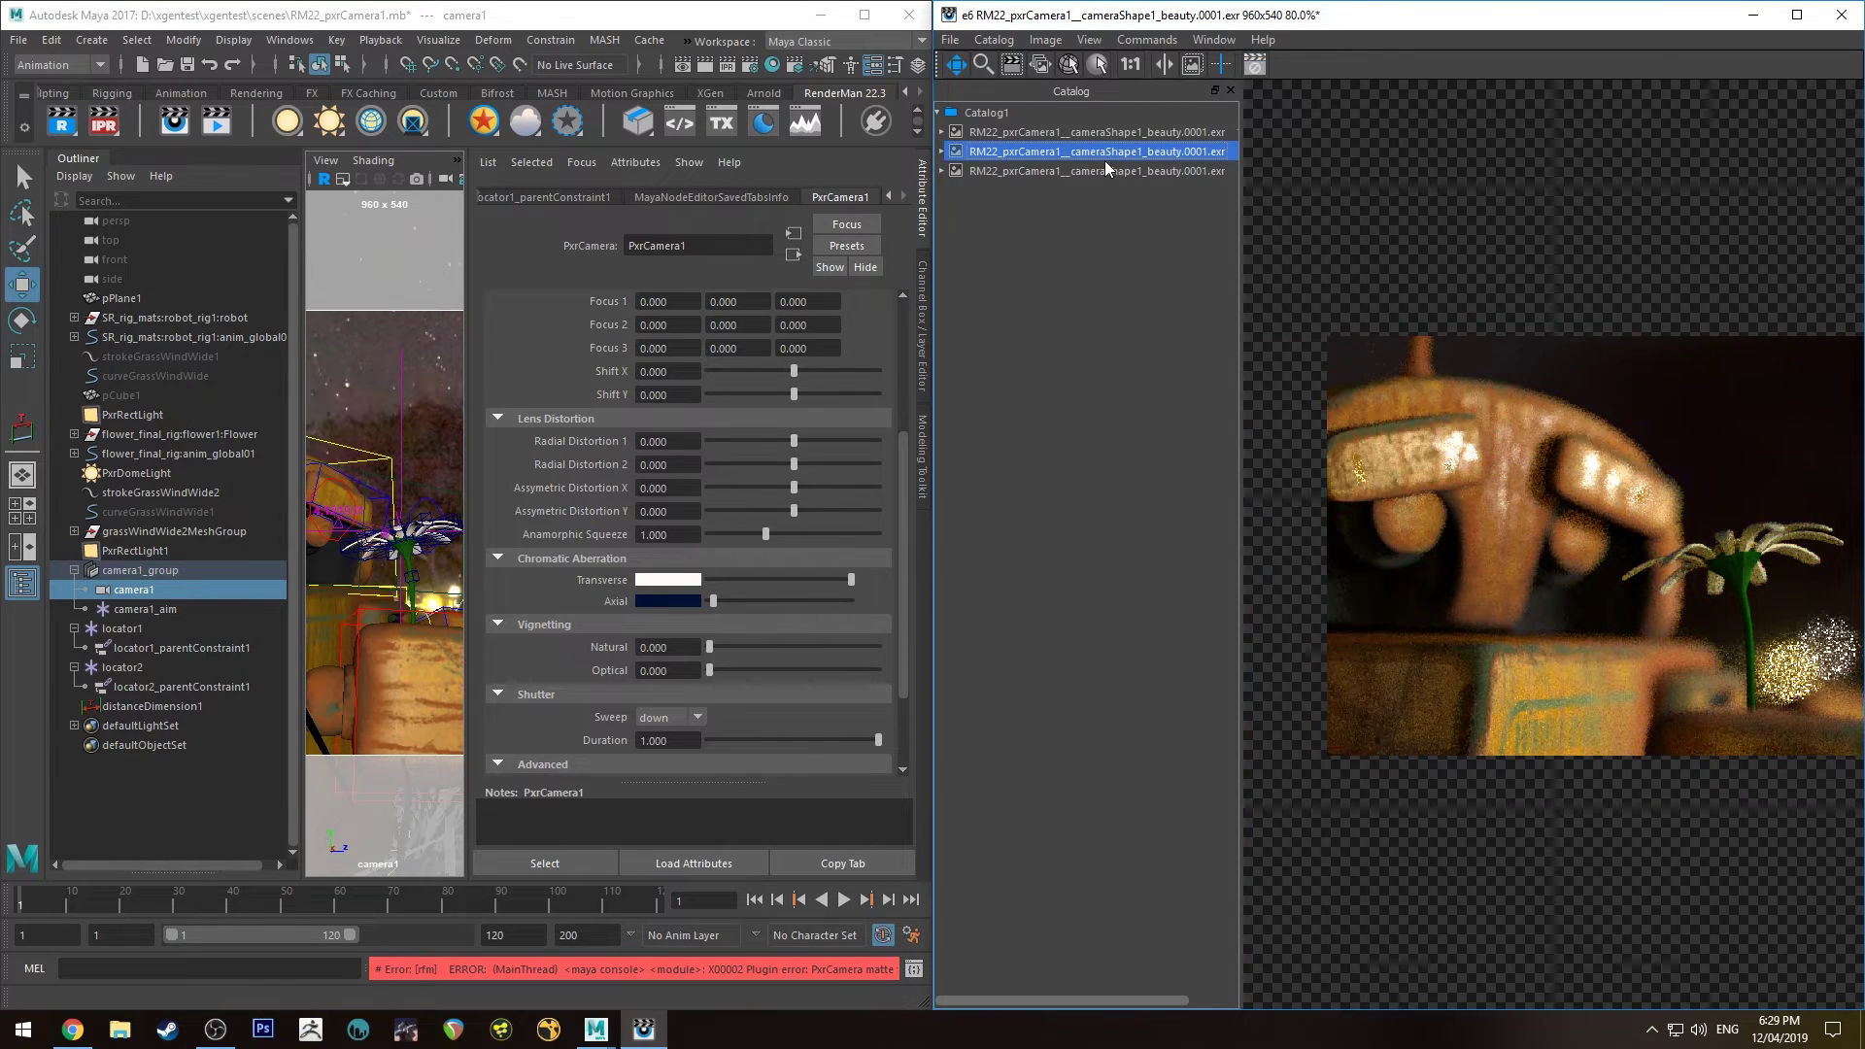
left_click(1105, 163)
left_click(1106, 146)
left_click(1104, 167)
left_click(1111, 151)
left_click(1111, 168)
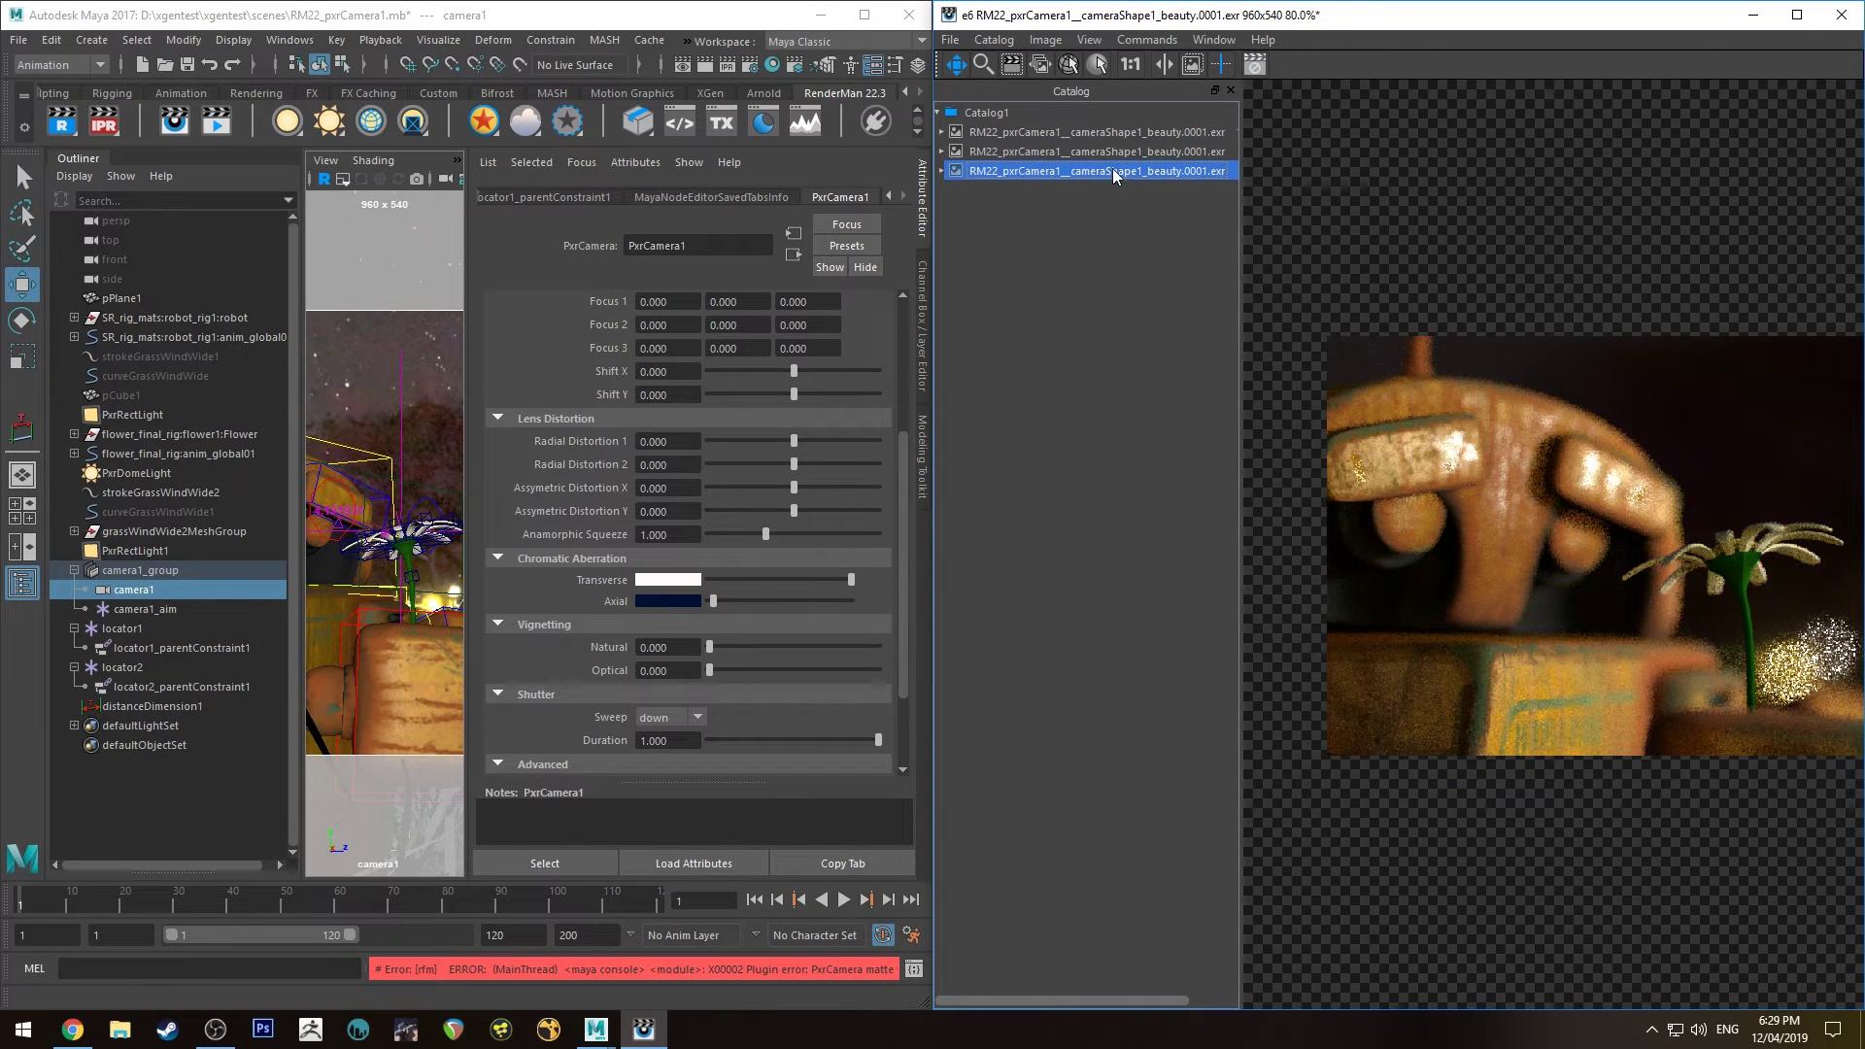
left_click(1117, 154)
left_click(1116, 170)
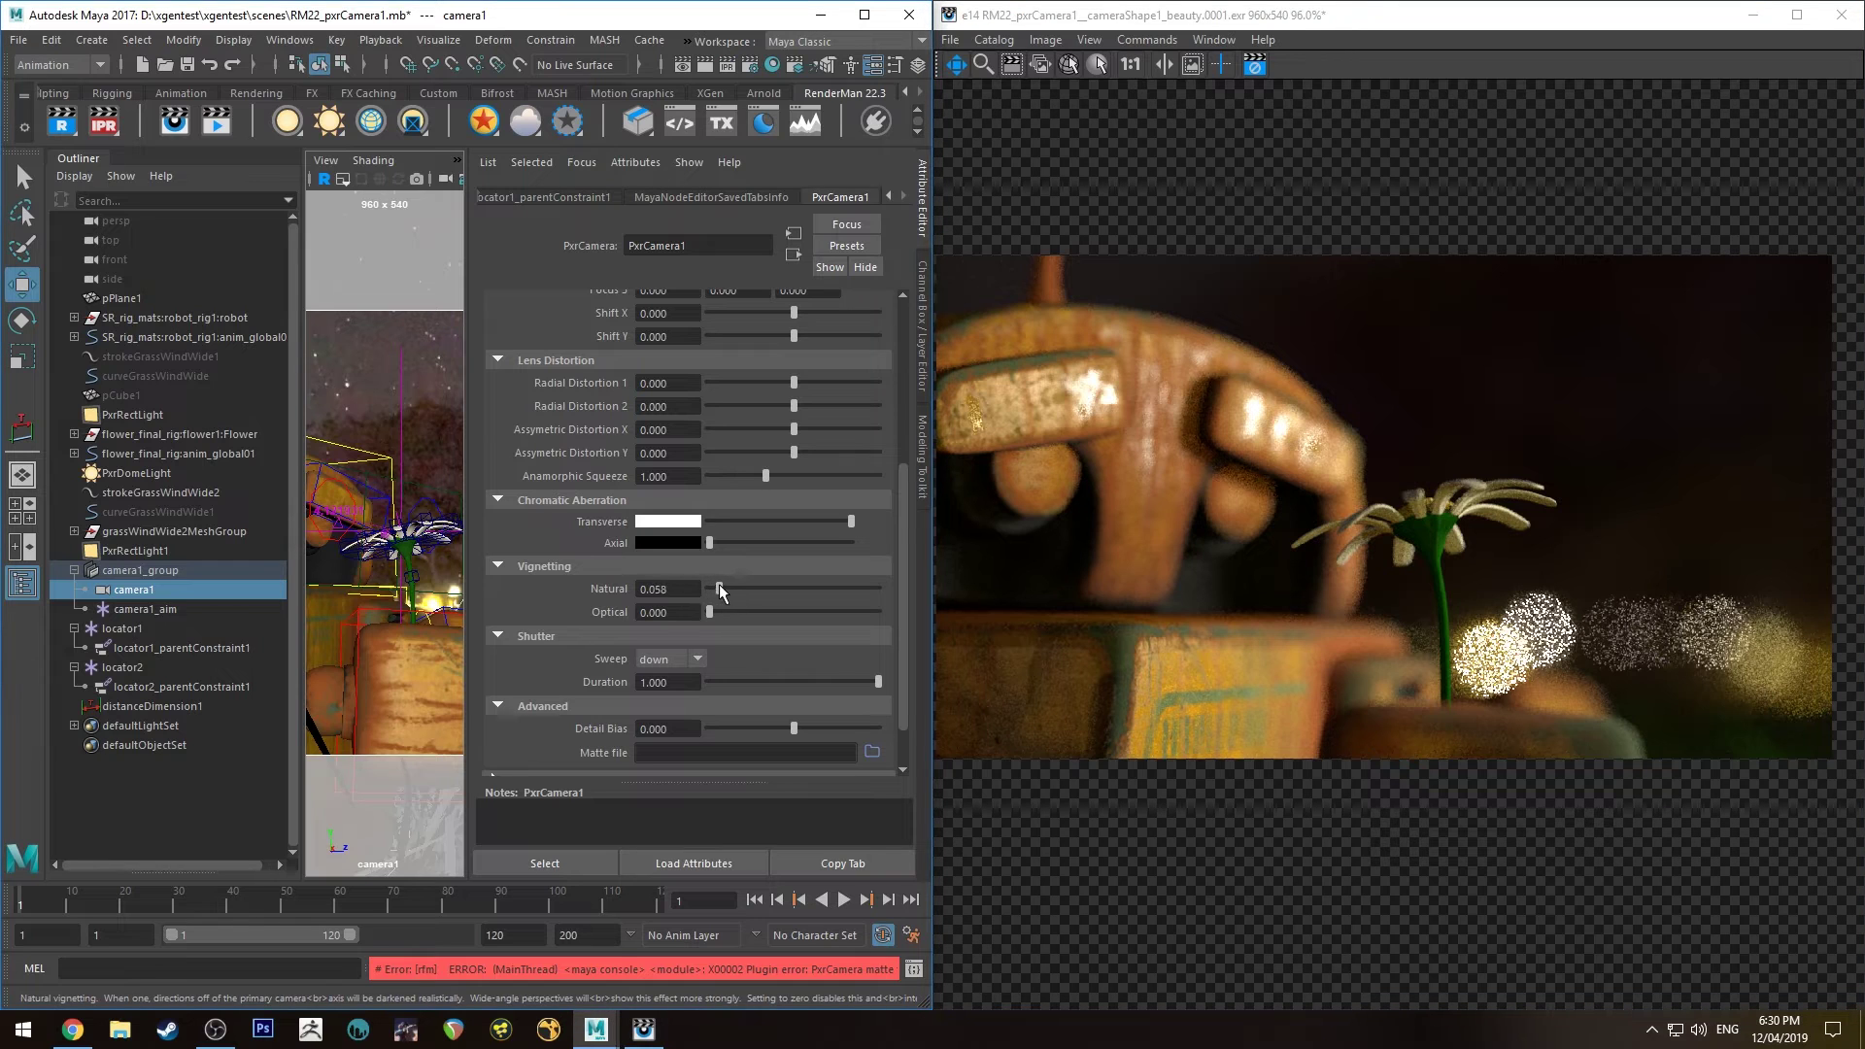
Set PxrCamera1's Natural vignetting to 1 and inspect the live render with the render catalog shown
left_click_drag(711, 587, 880, 587)
scroll(1177, 416, "down", 1)
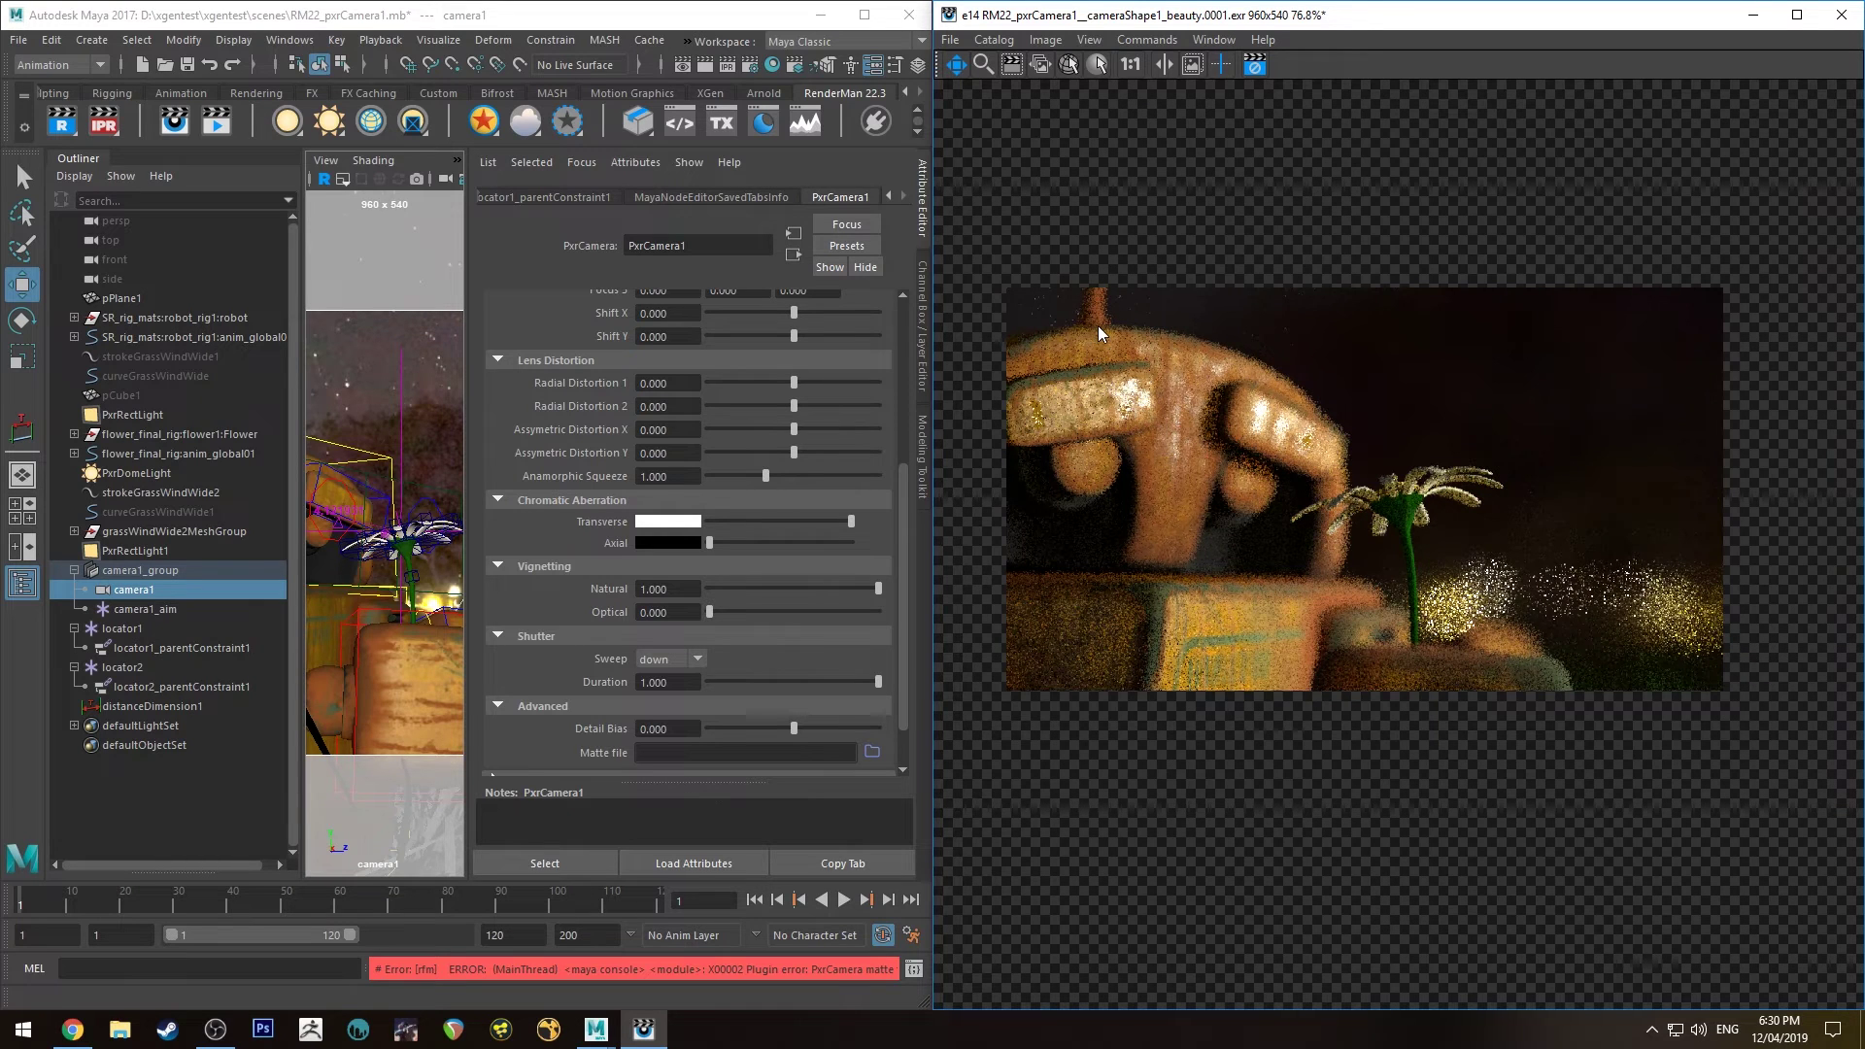
left_click_drag(1097, 324, 1105, 326)
key("space")
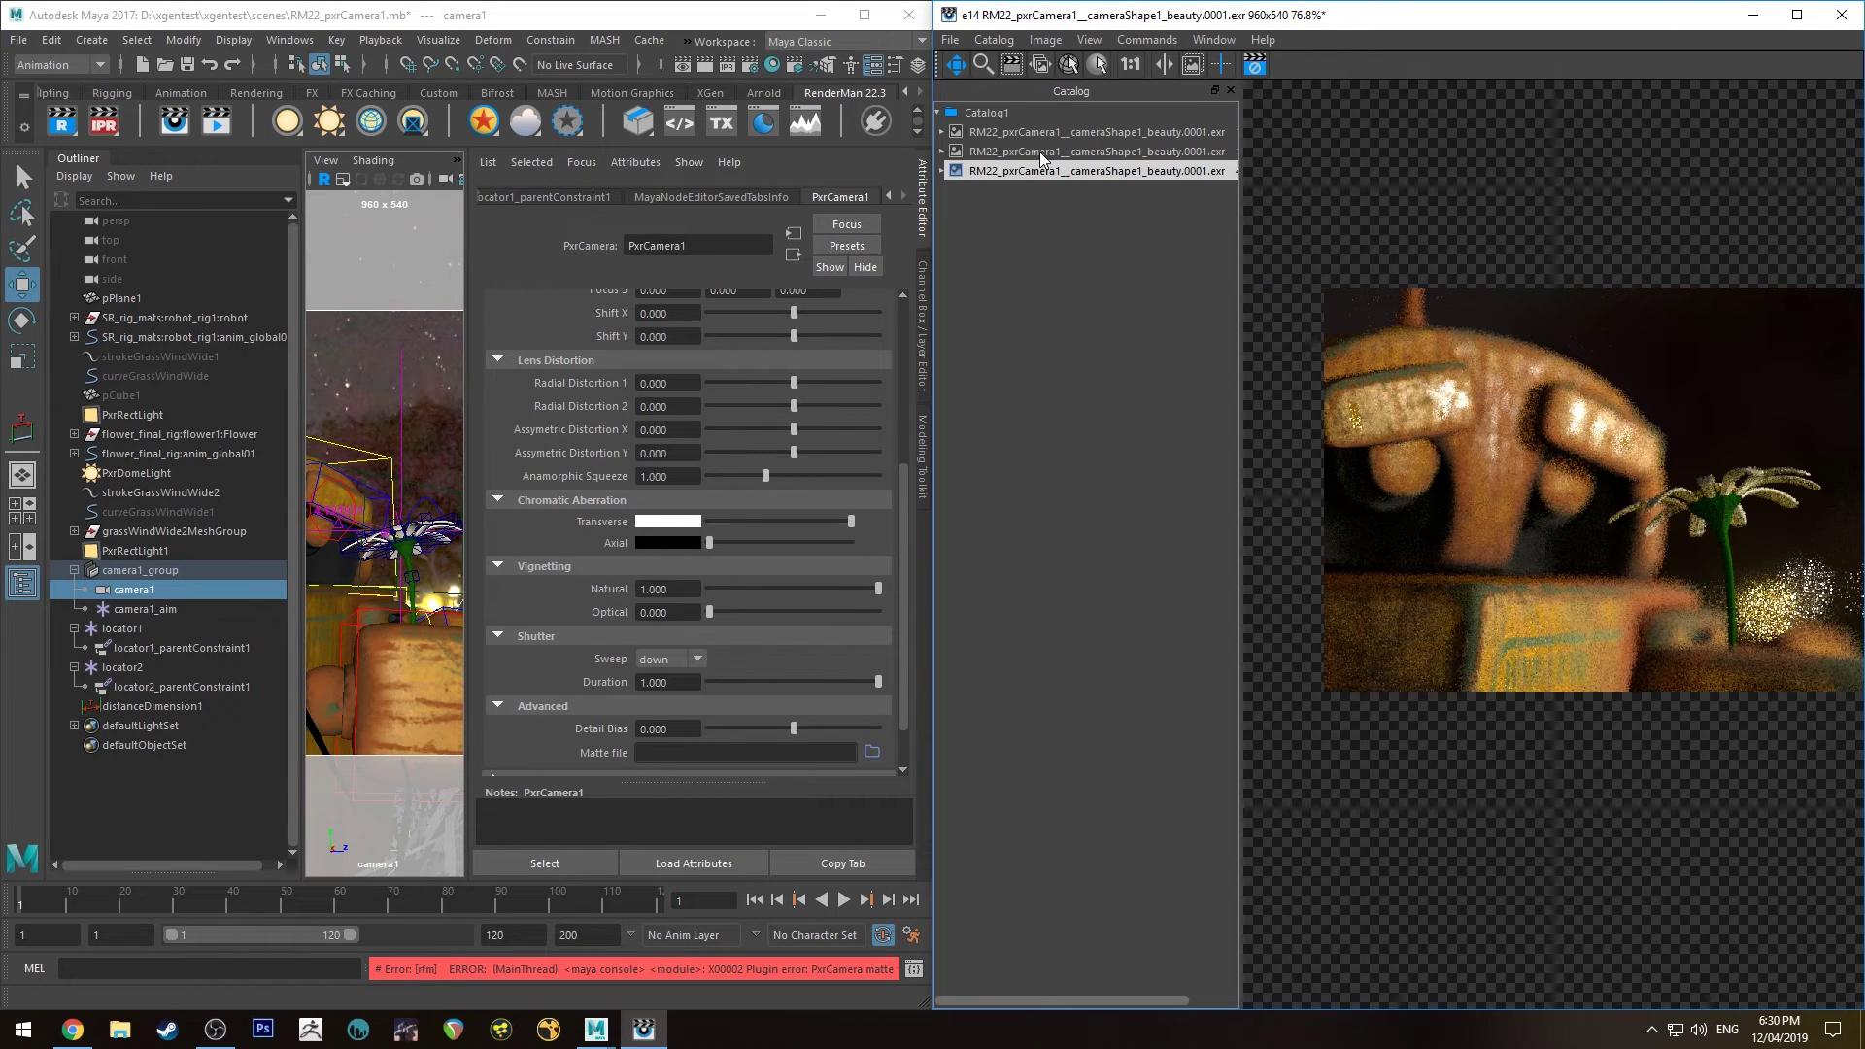
left_click(1043, 171)
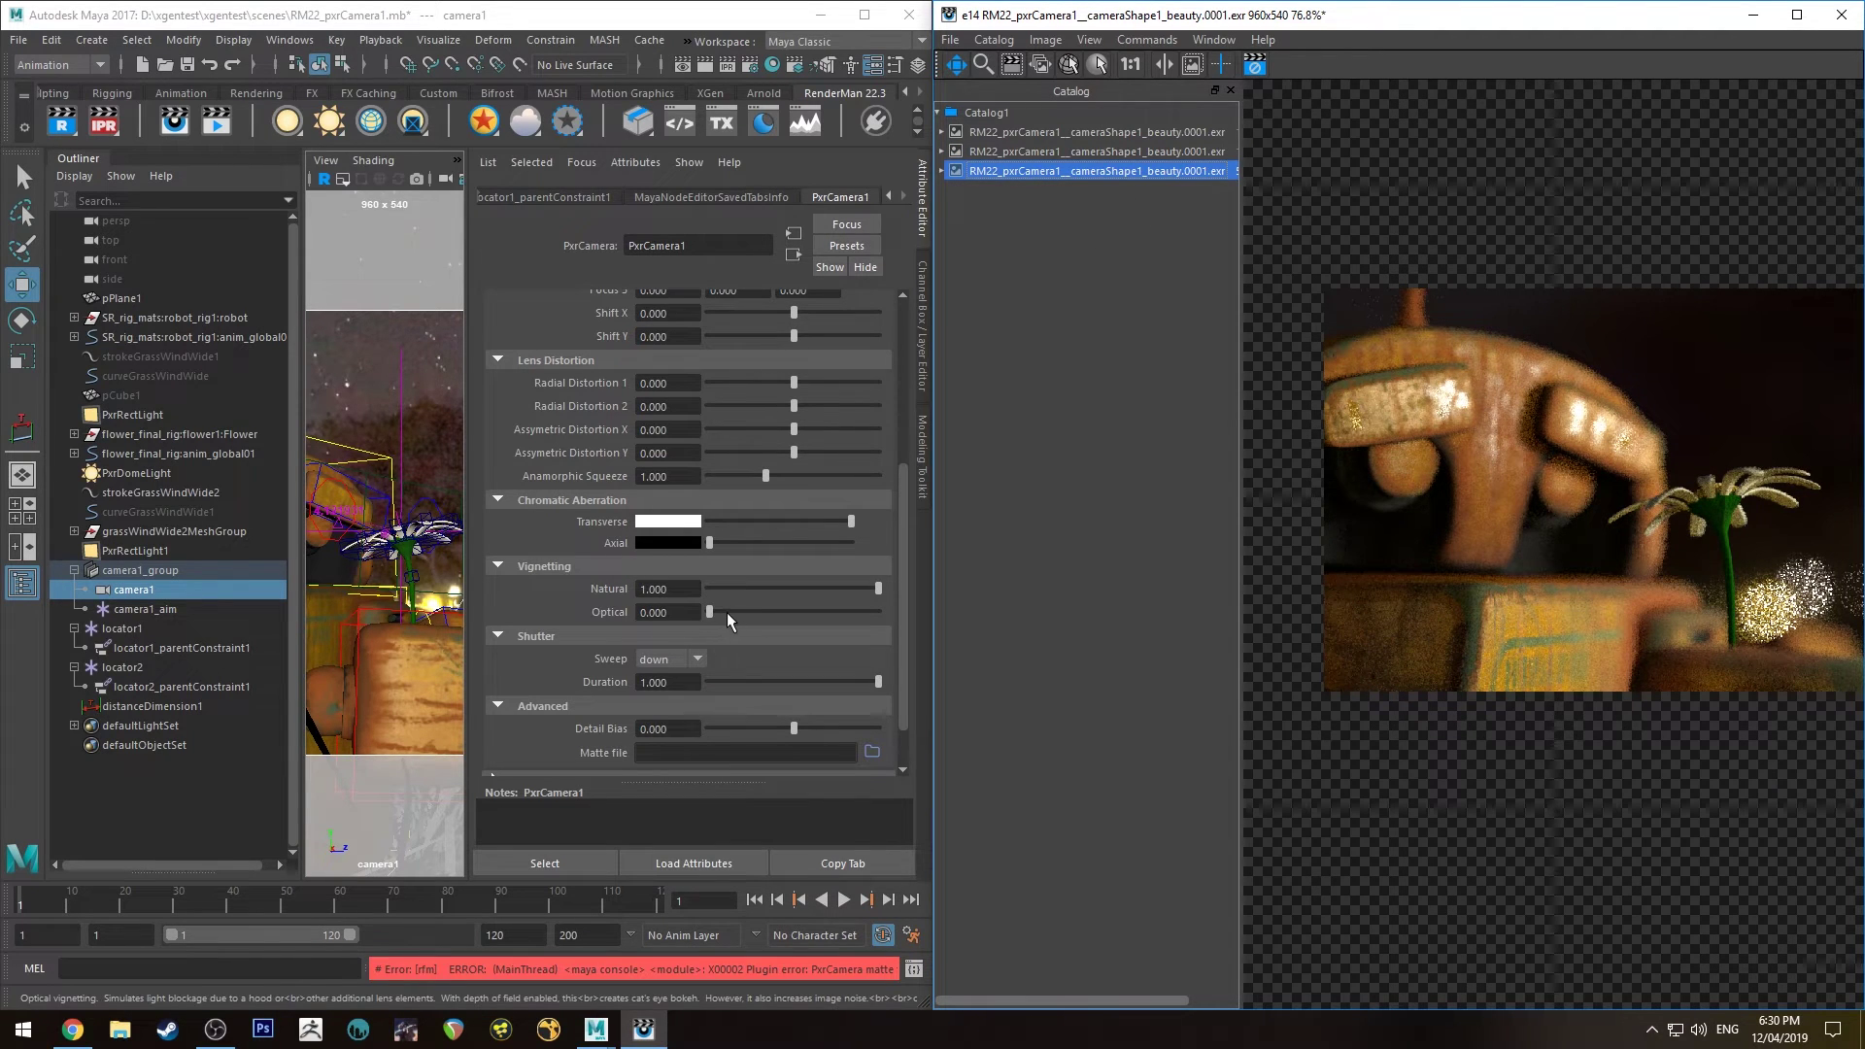
Set PxrCamera1's Optical vignetting to 1 and compare the live render with the second catalog snapshot
left_click_drag(720, 612, 894, 625)
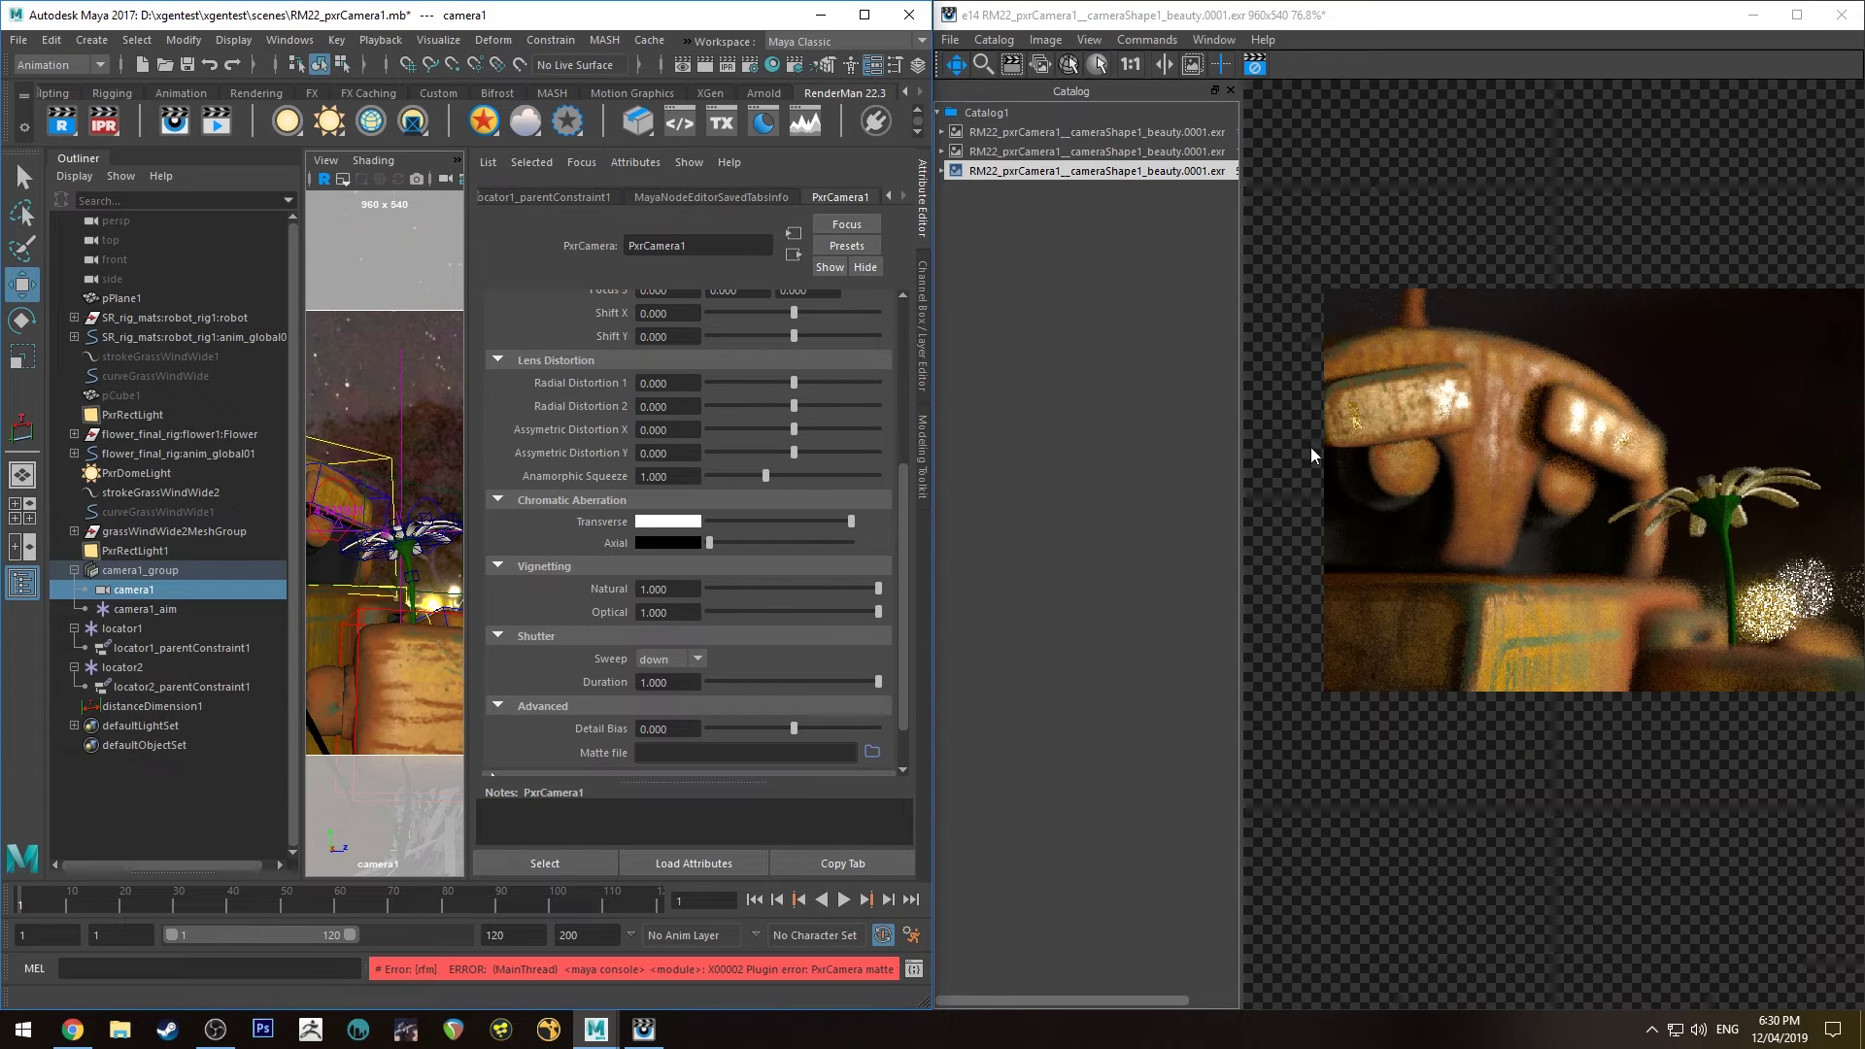
left_click_drag(1438, 346, 1345, 347)
scroll(1443, 383, "down", 1)
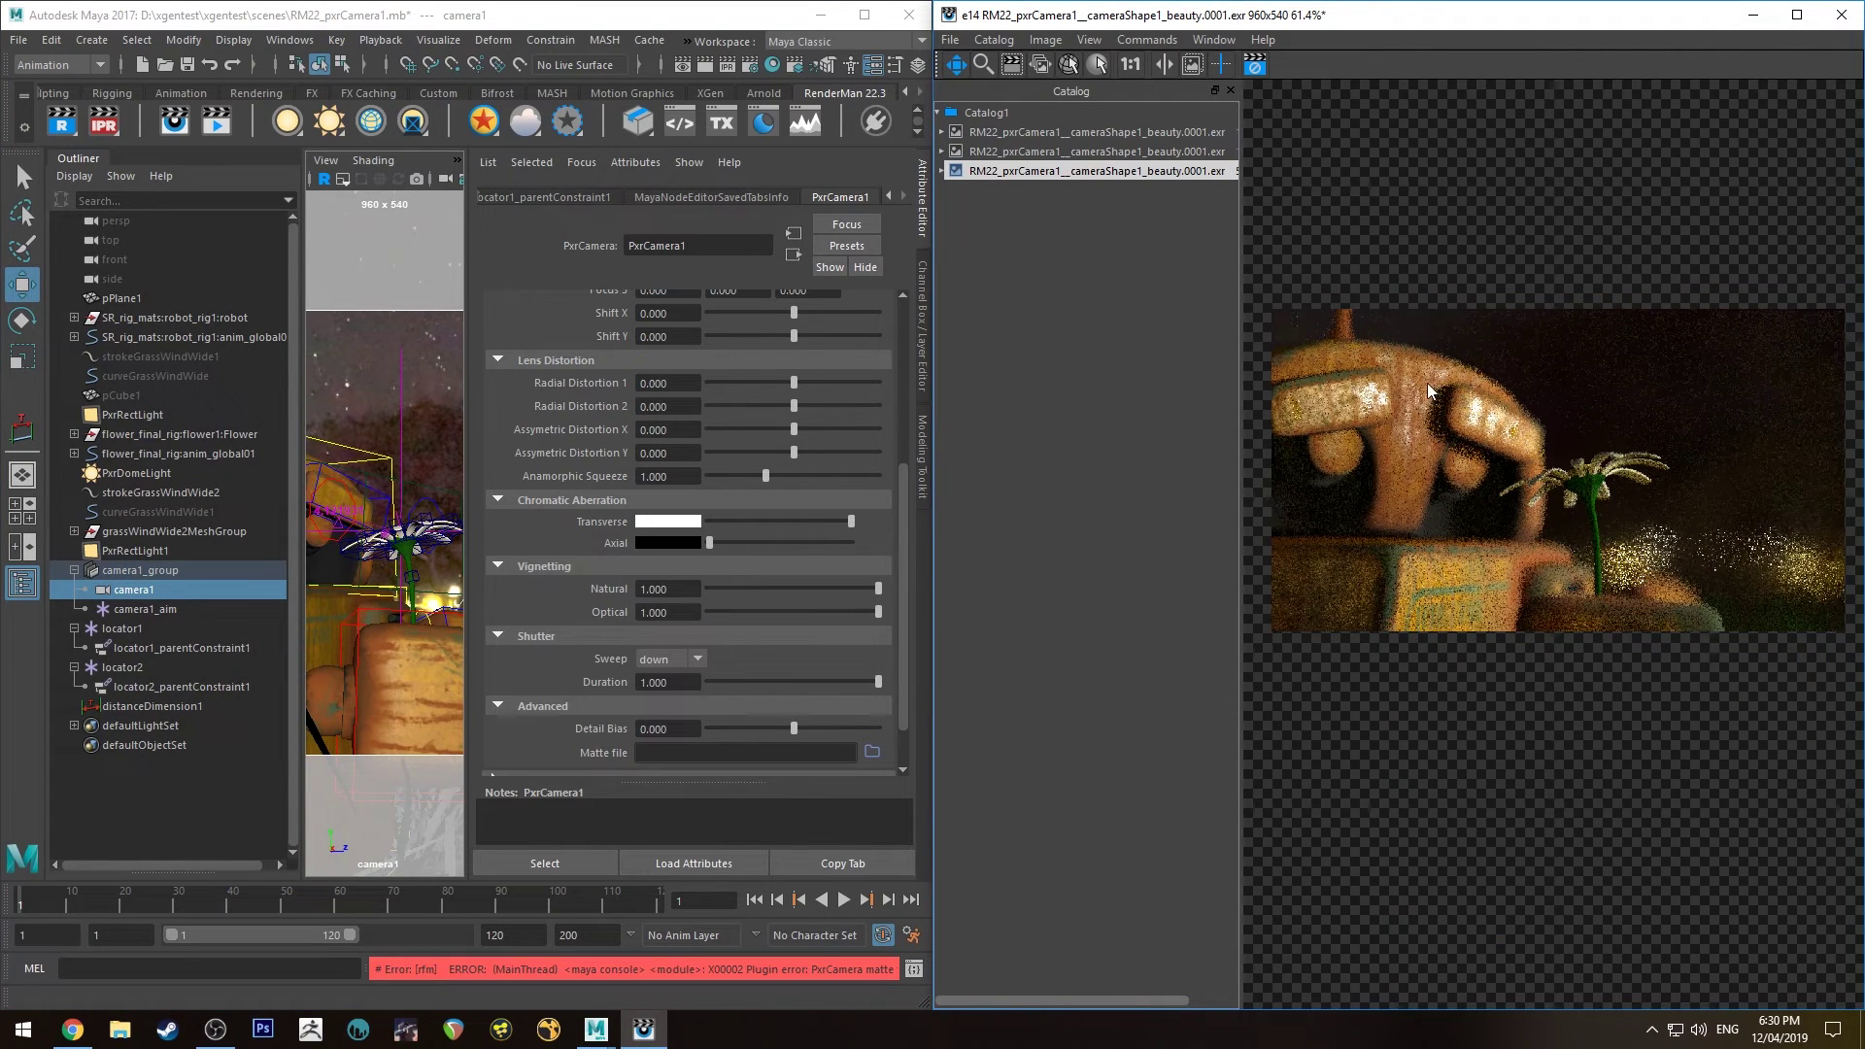
left_click(1129, 153)
left_click(1130, 169)
left_click(1133, 154)
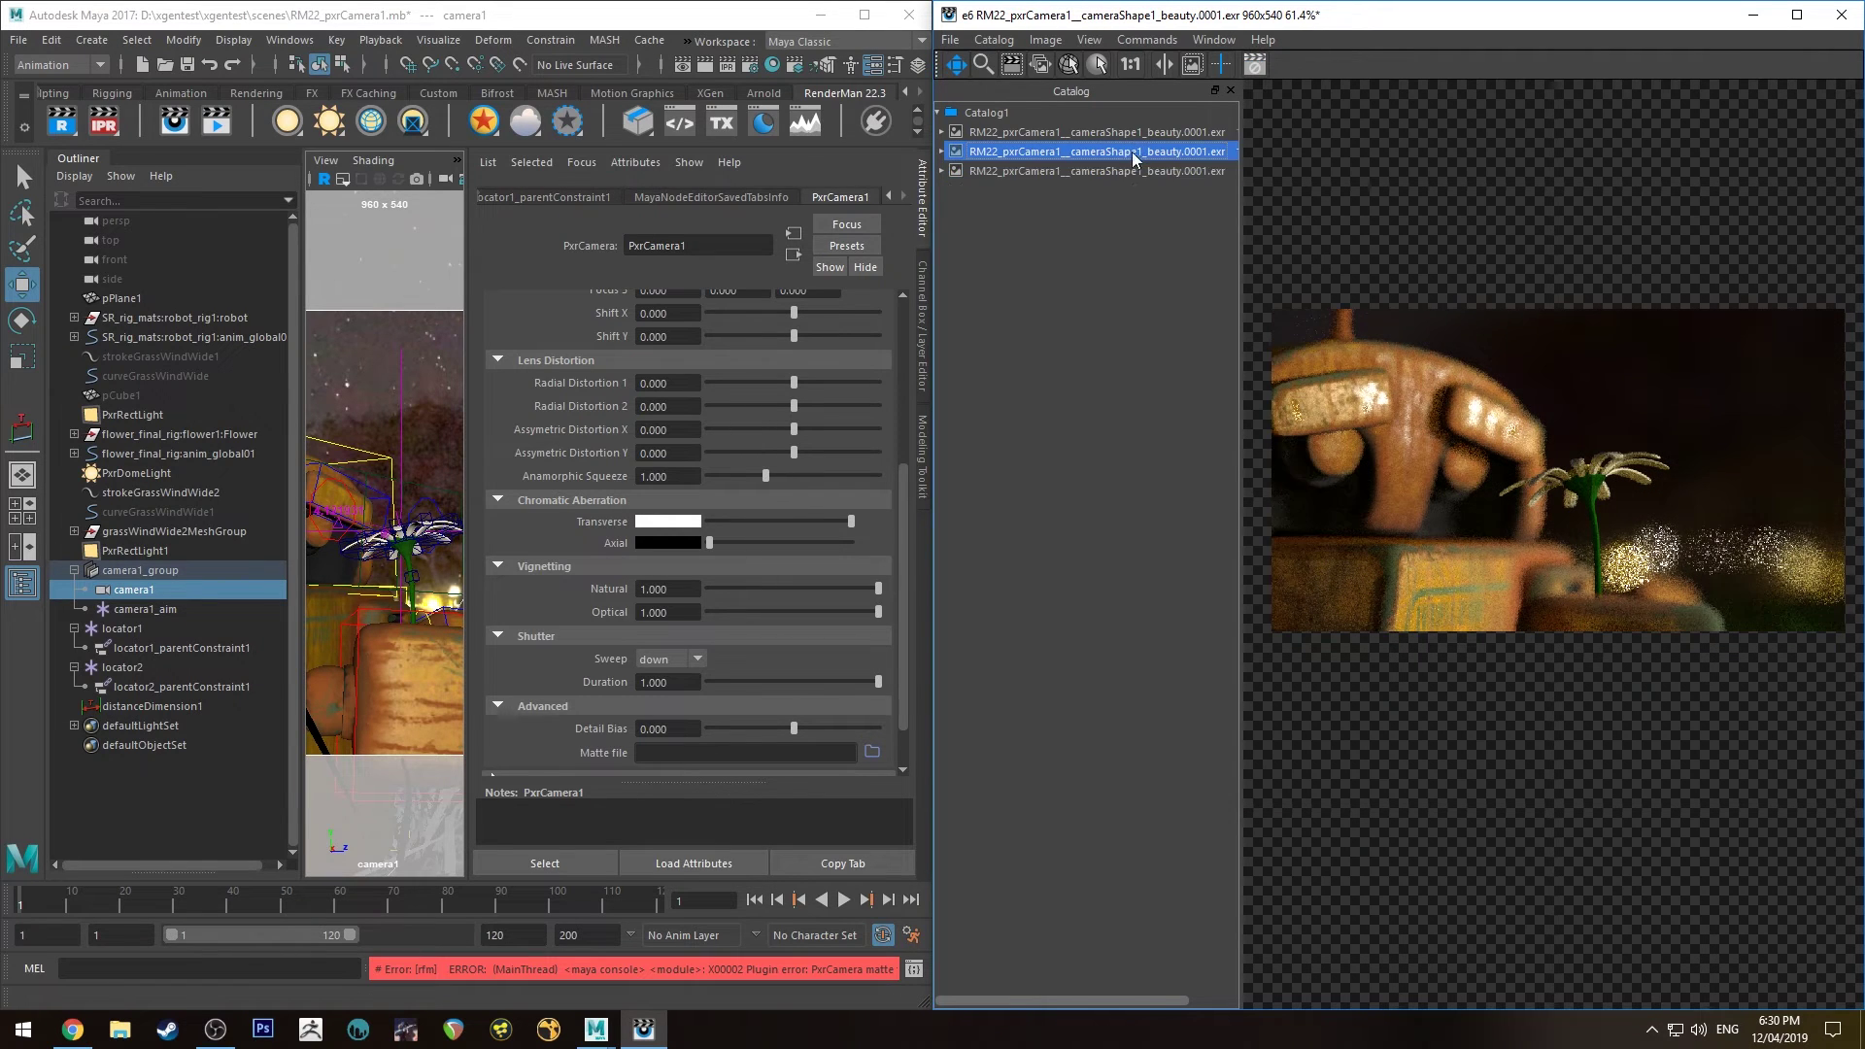
left_click(1134, 168)
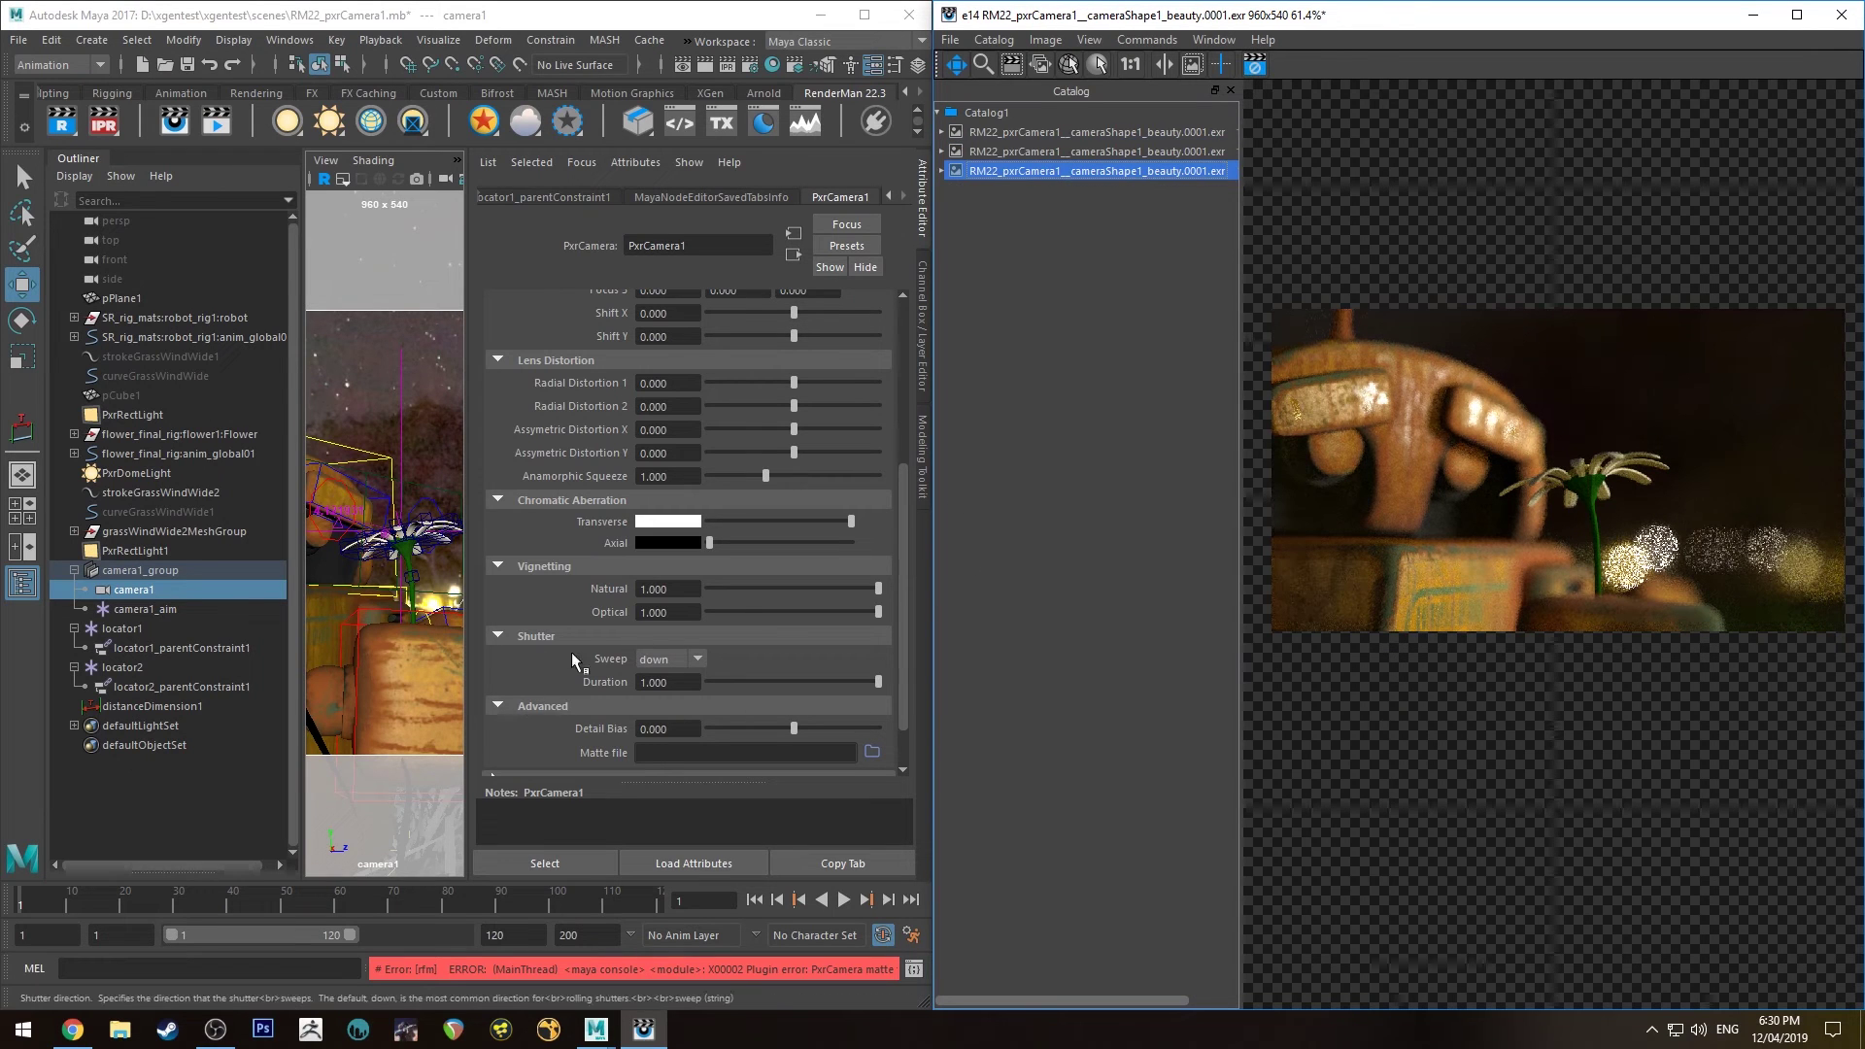
Look over the Shutter Sweep options of PxrCamera1, leaving the sweep at down
scroll(563, 645, "down", 2)
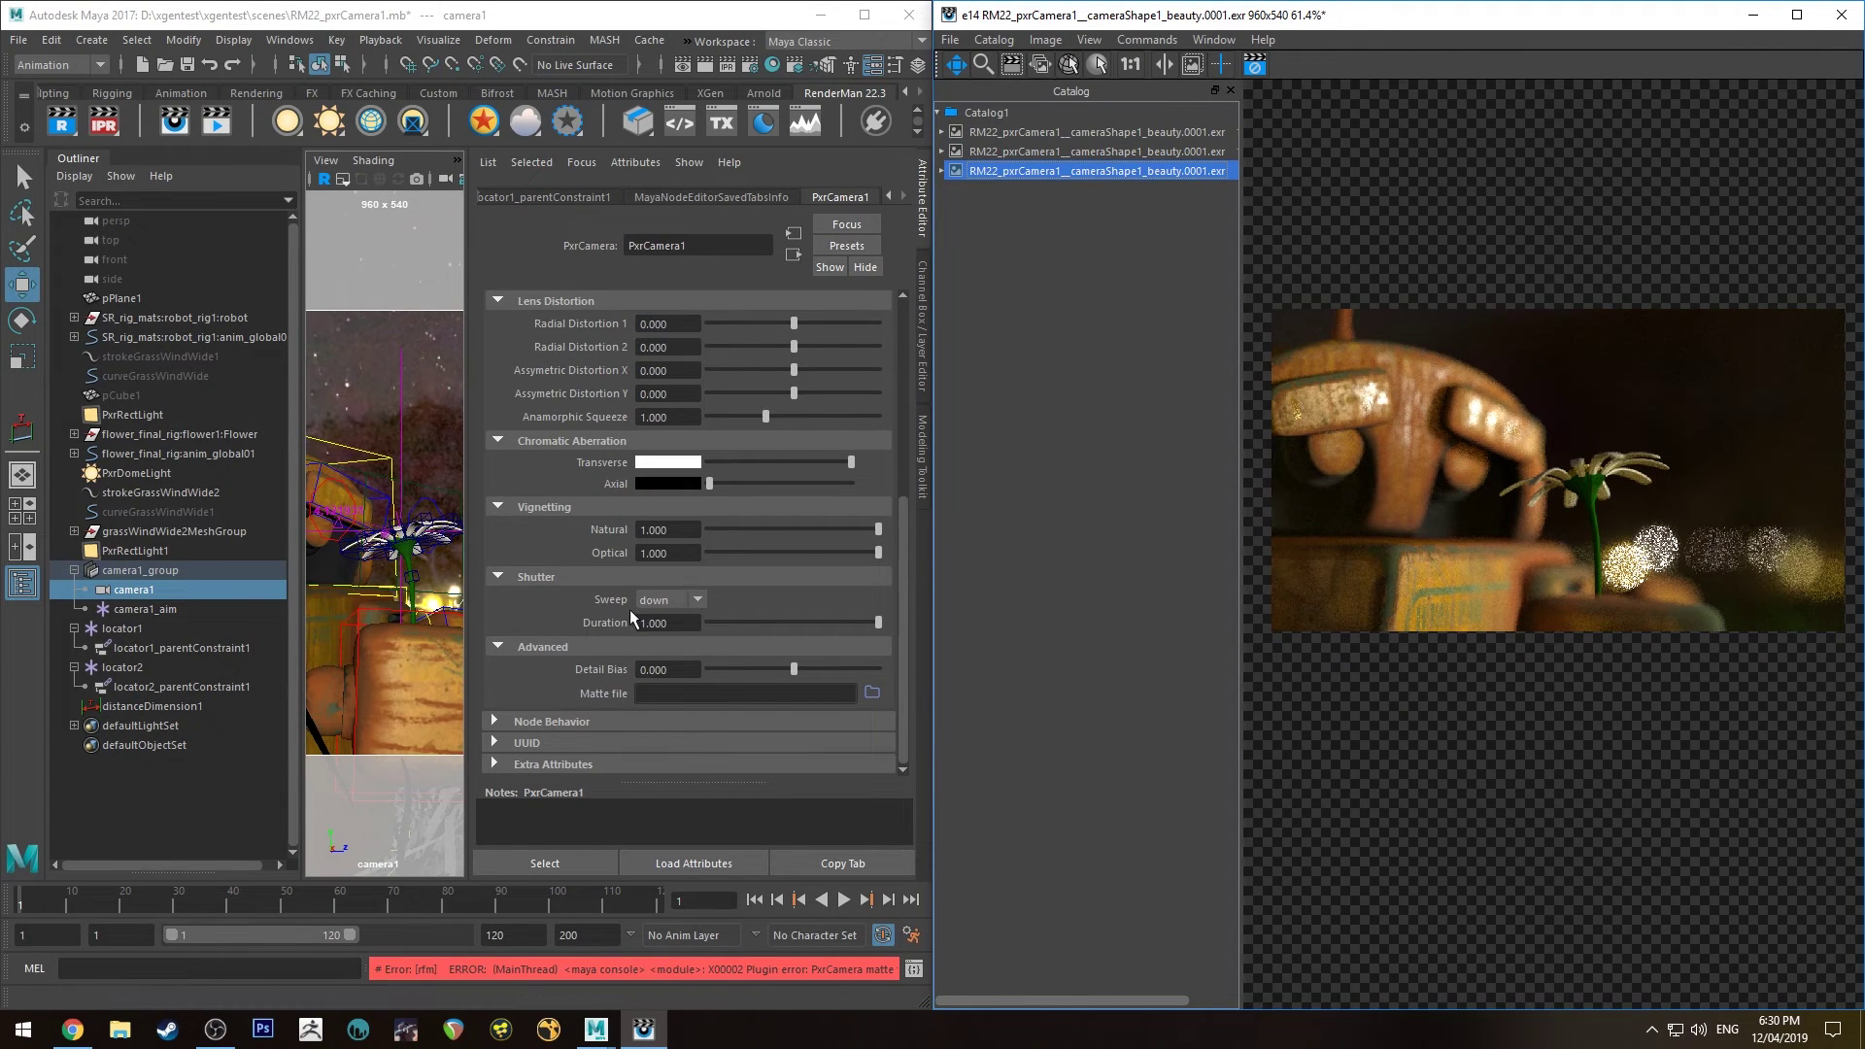
left_click(663, 598)
left_click(674, 597)
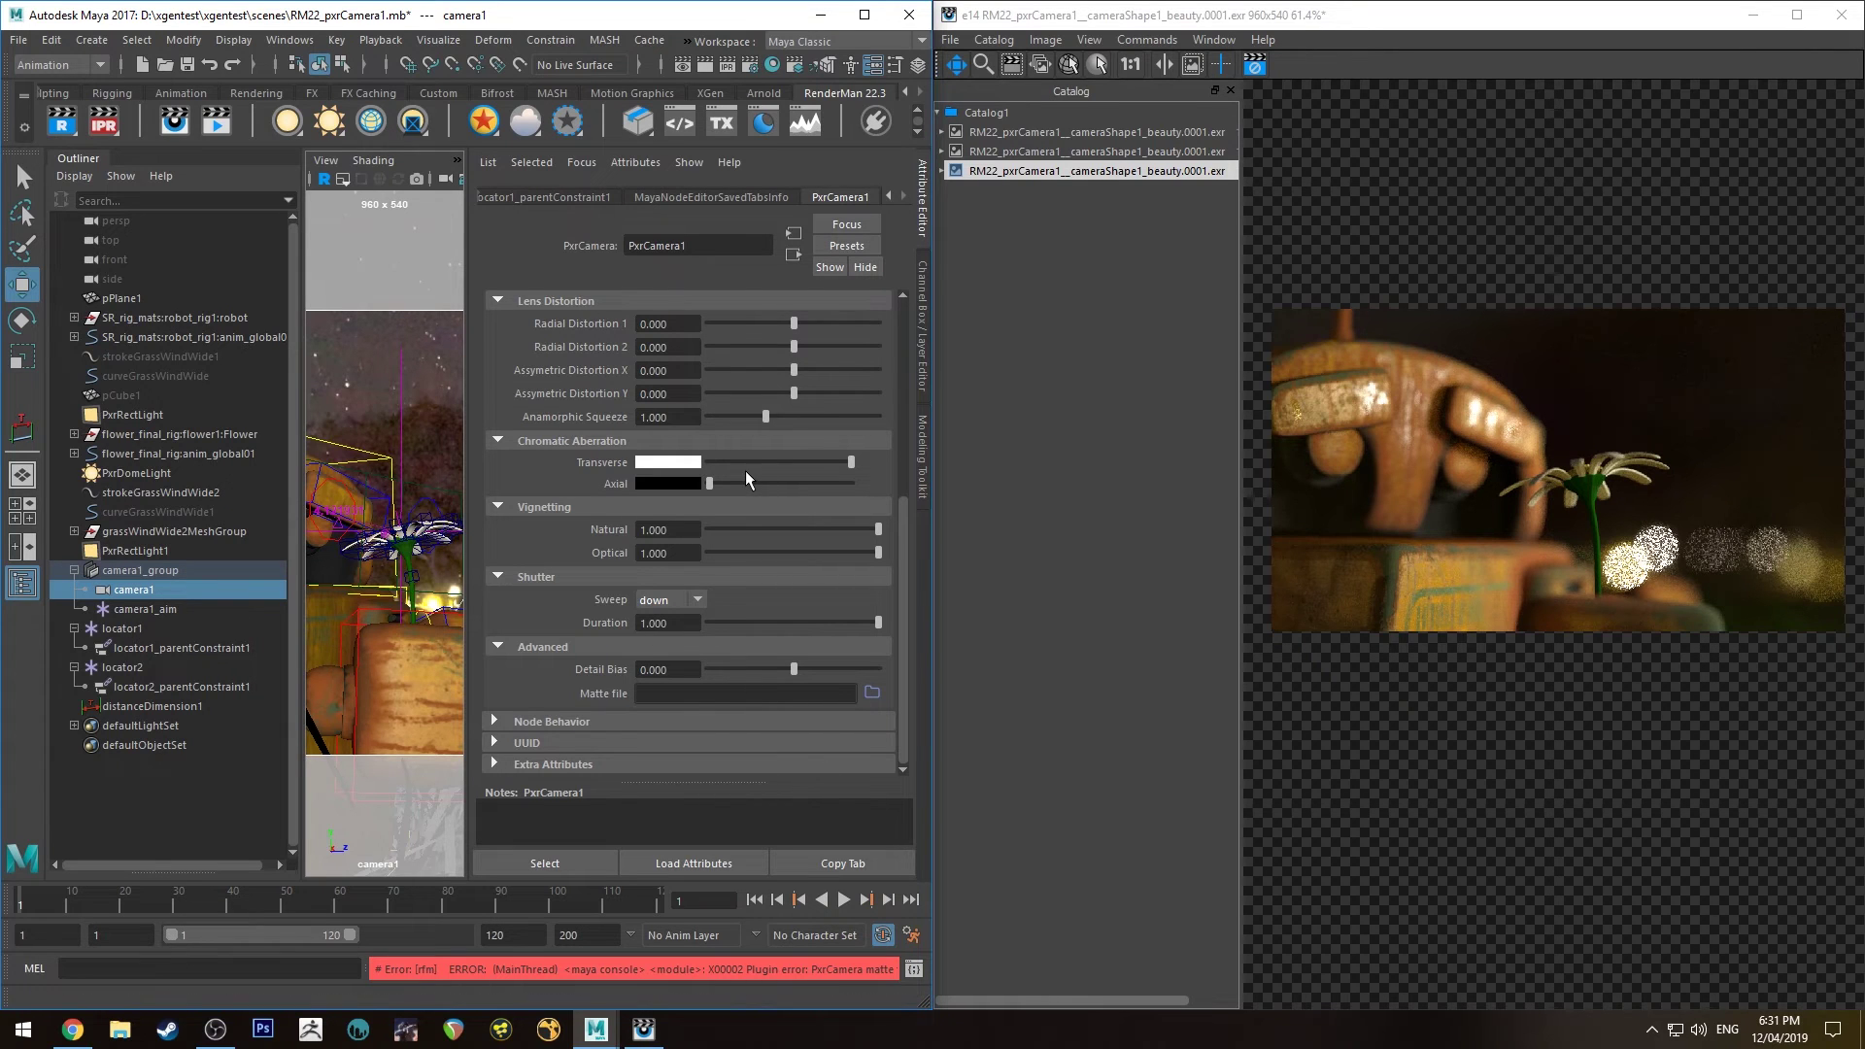
Hide the render catalog, examine the vignetted render at up to 100% zoom, and review PxrCamera1's Standard Perspective and Tilt-Shift settings
scroll(1735, 544, "up", 1)
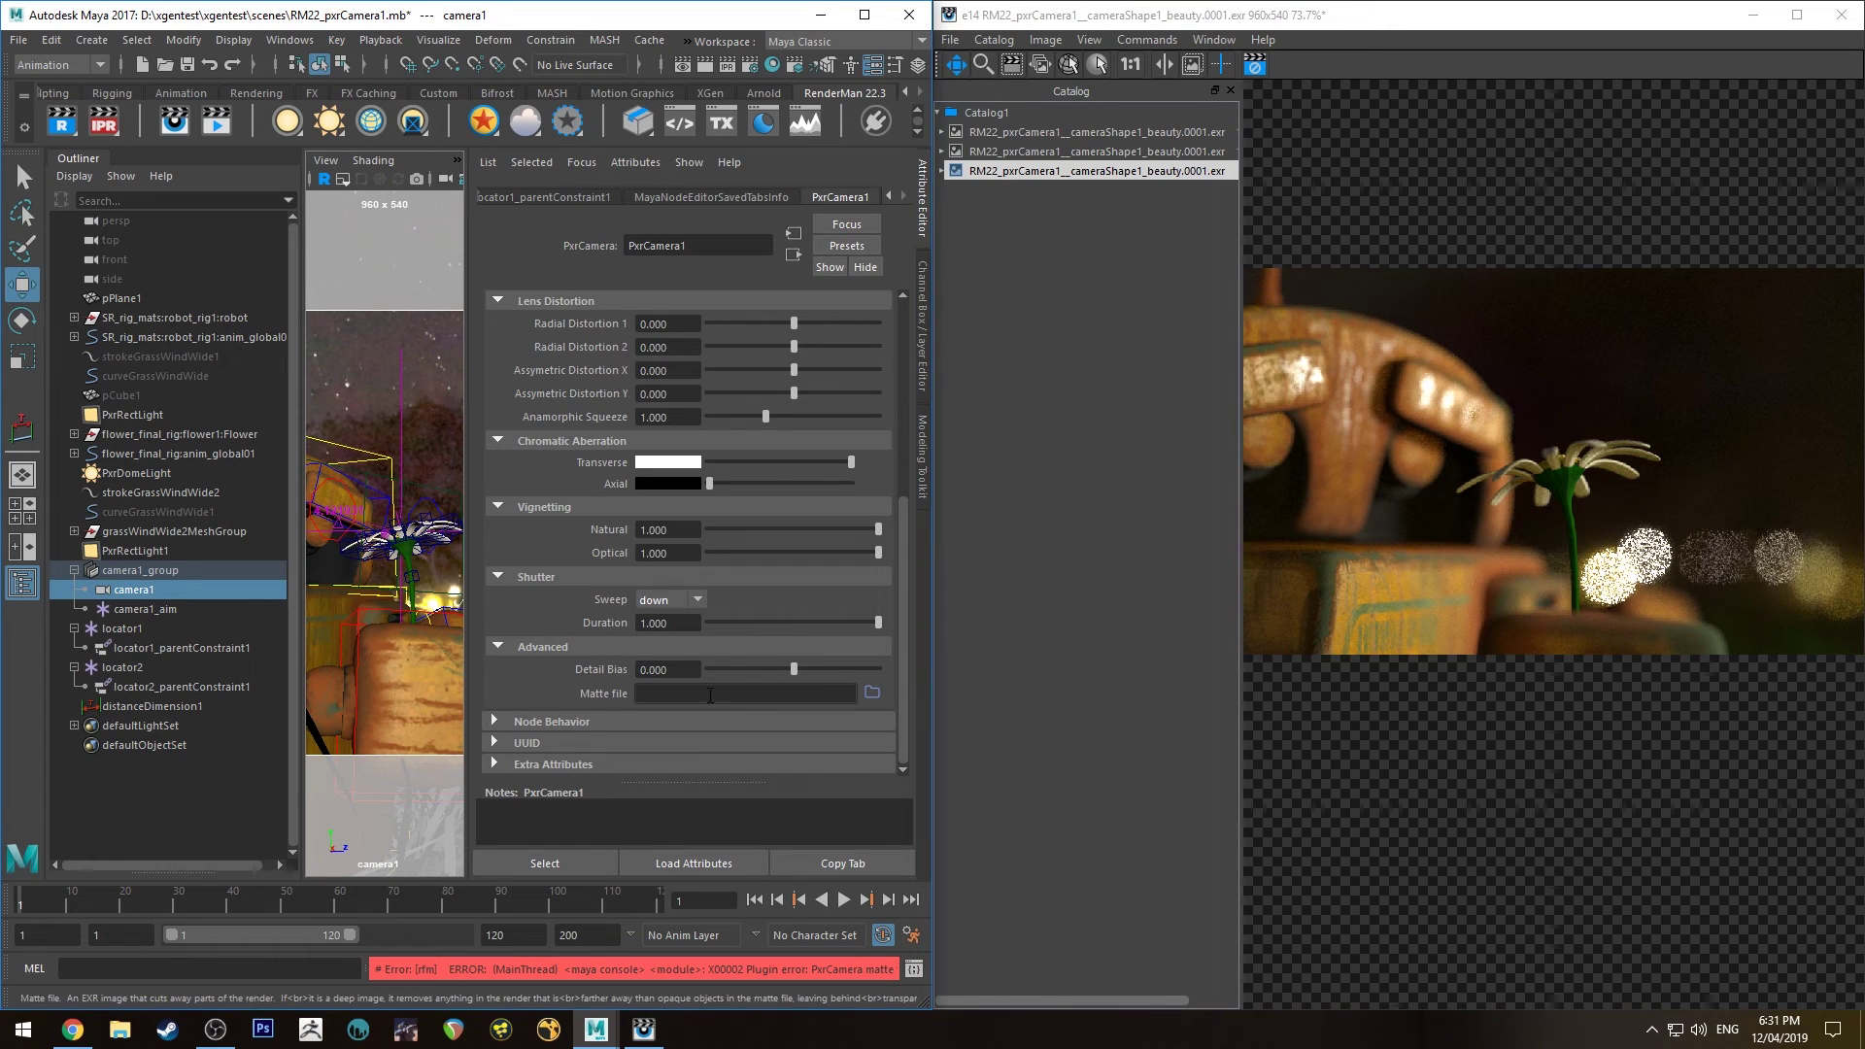
left_click(1357, 525)
key("space")
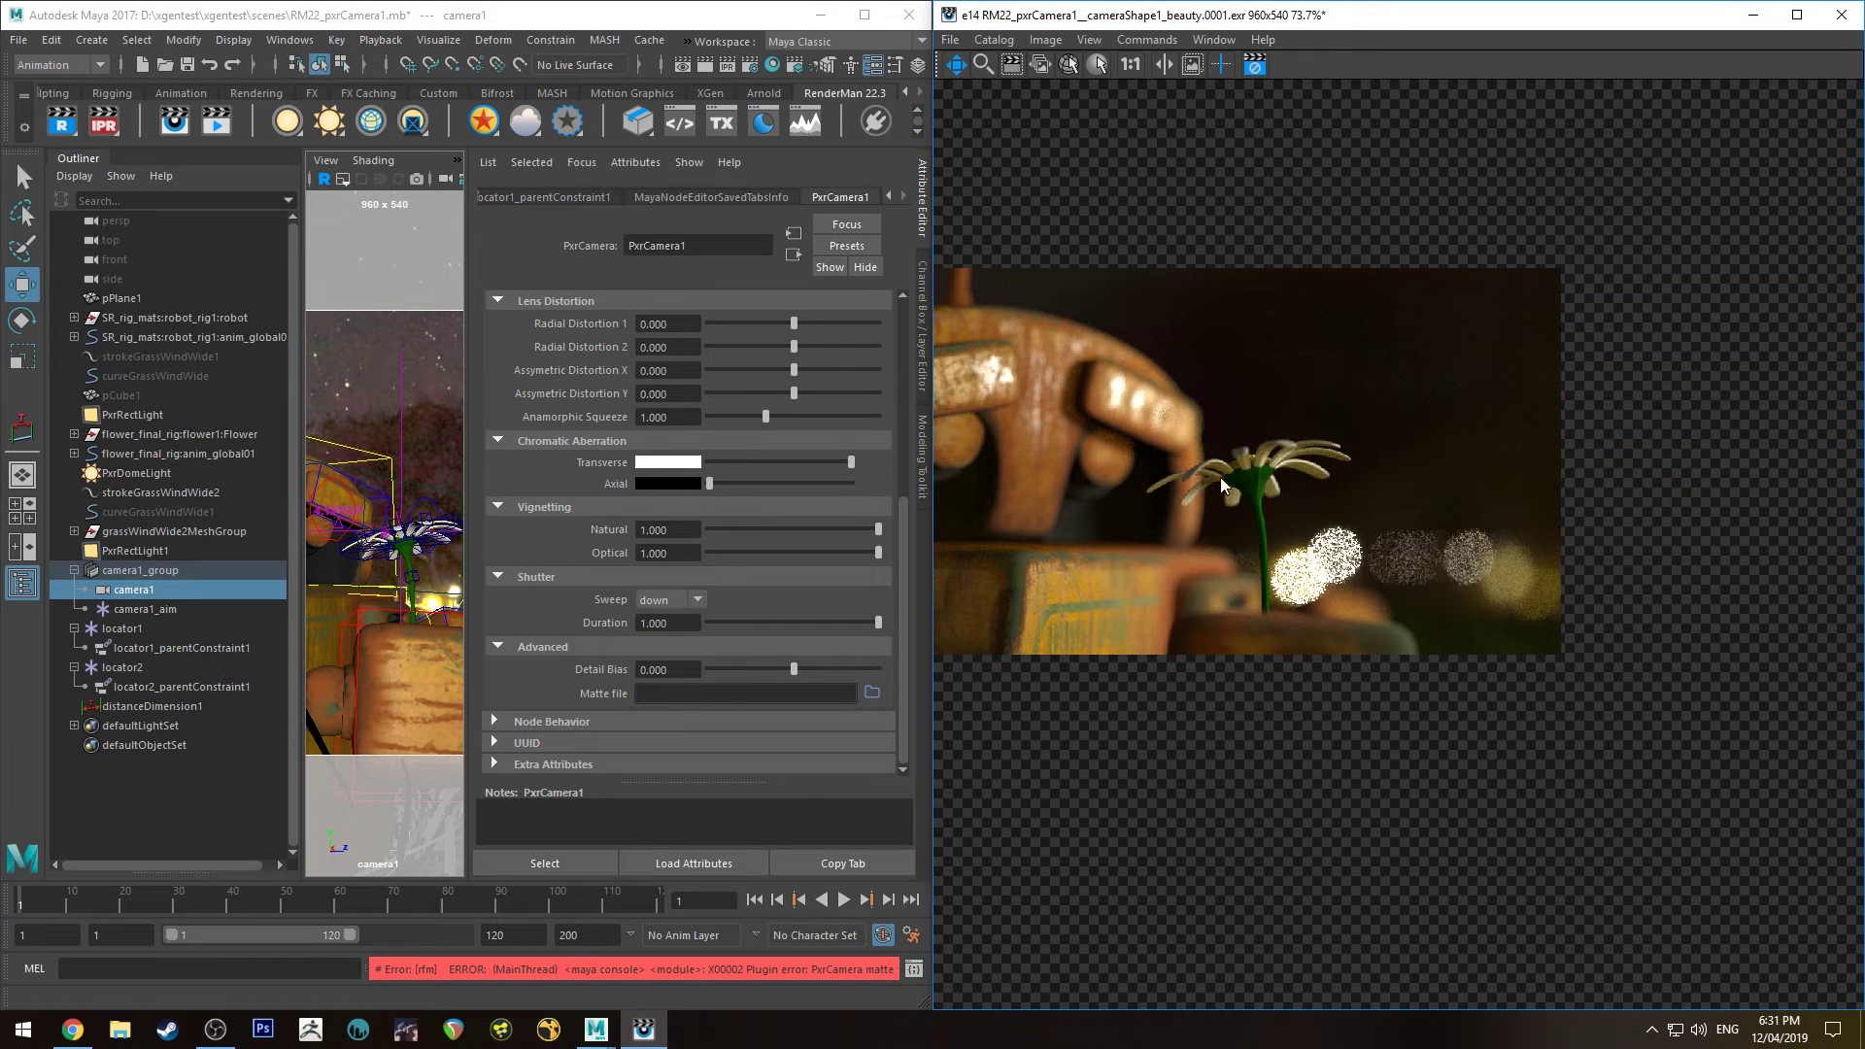
left_click_drag(1220, 476, 1389, 502)
scroll(1389, 501, "up", 1)
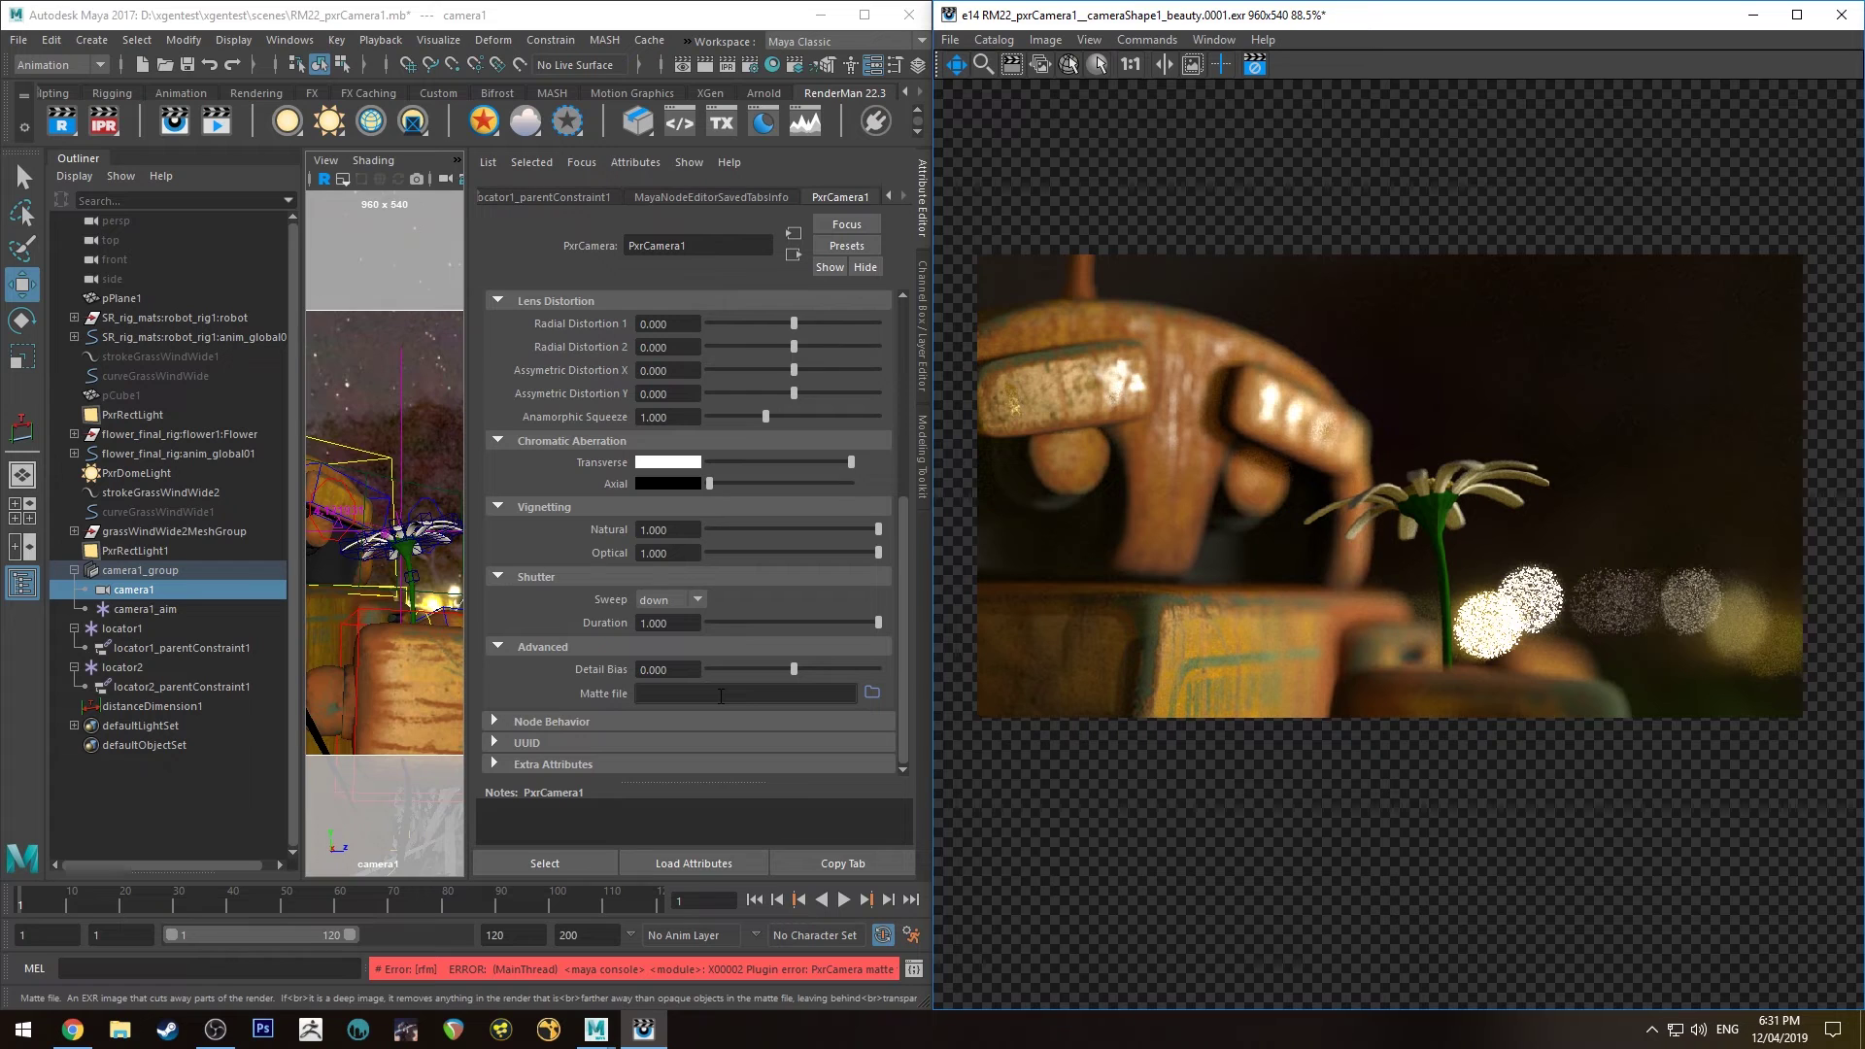
scroll(1187, 367, "up", 1)
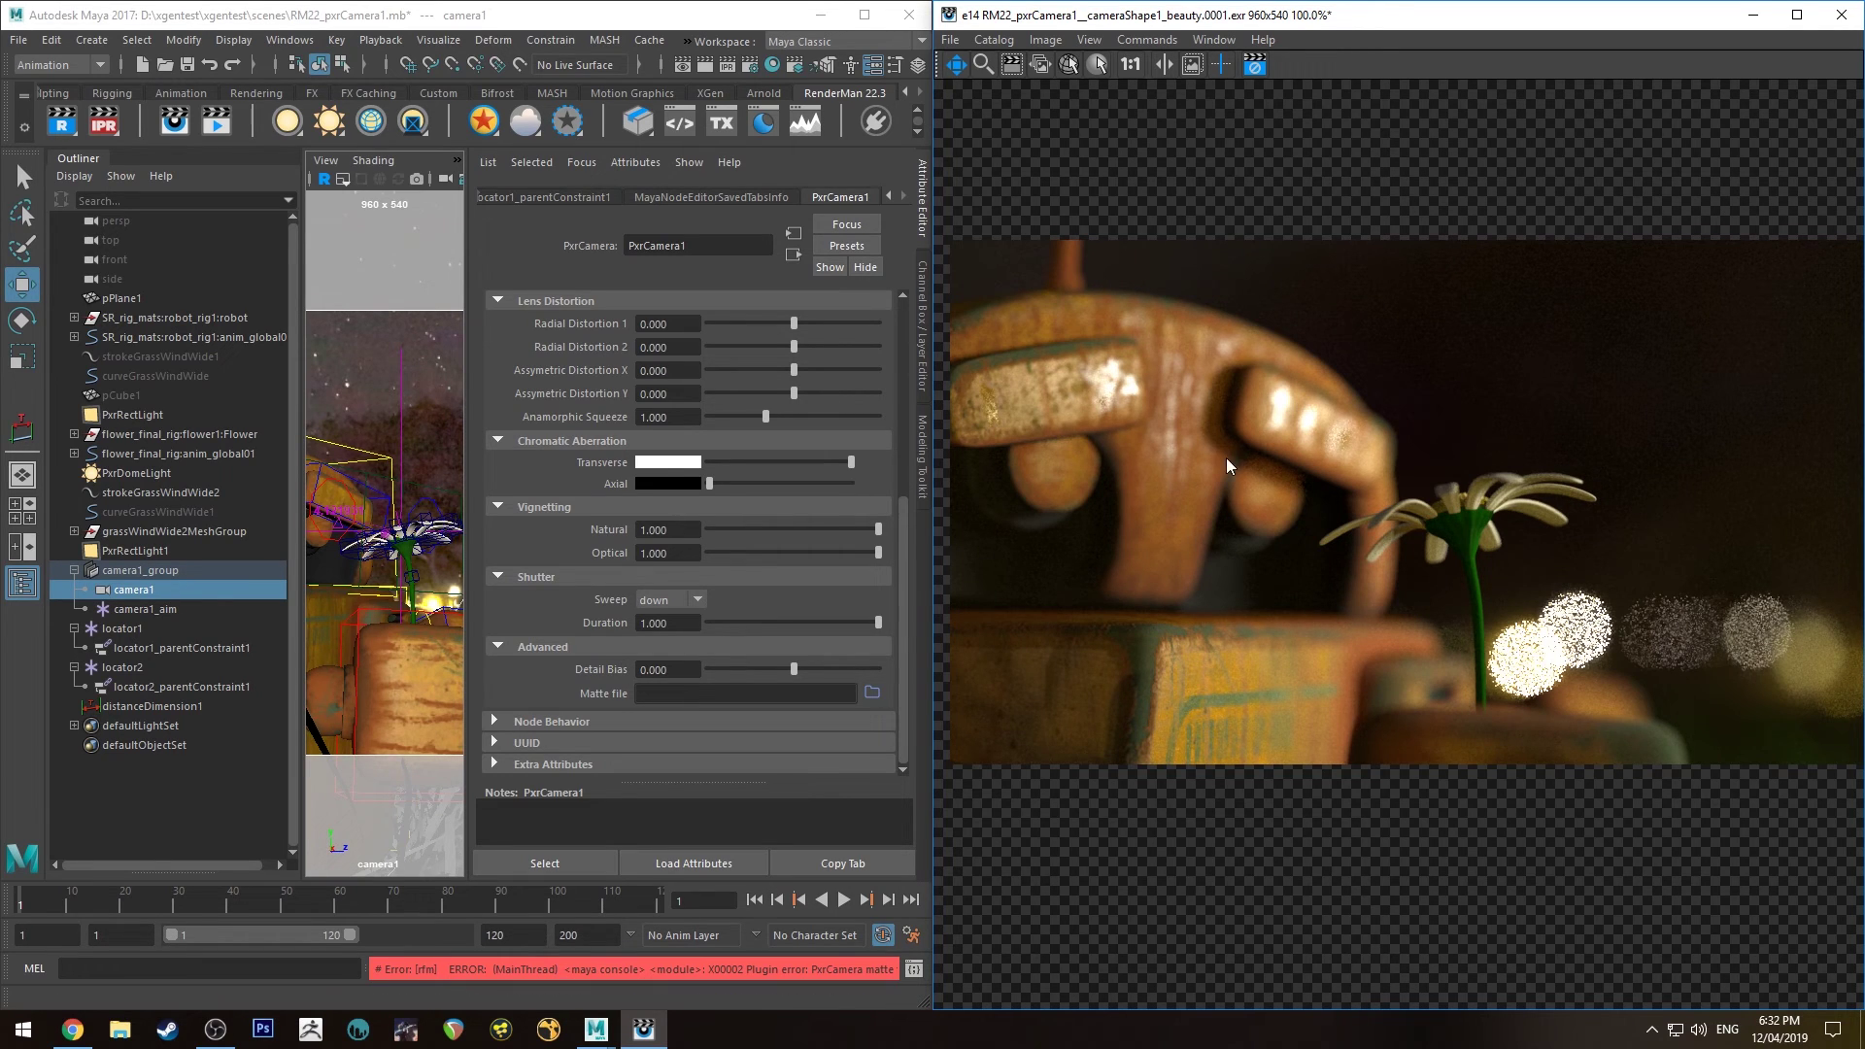
scroll(563, 613, "up", 5)
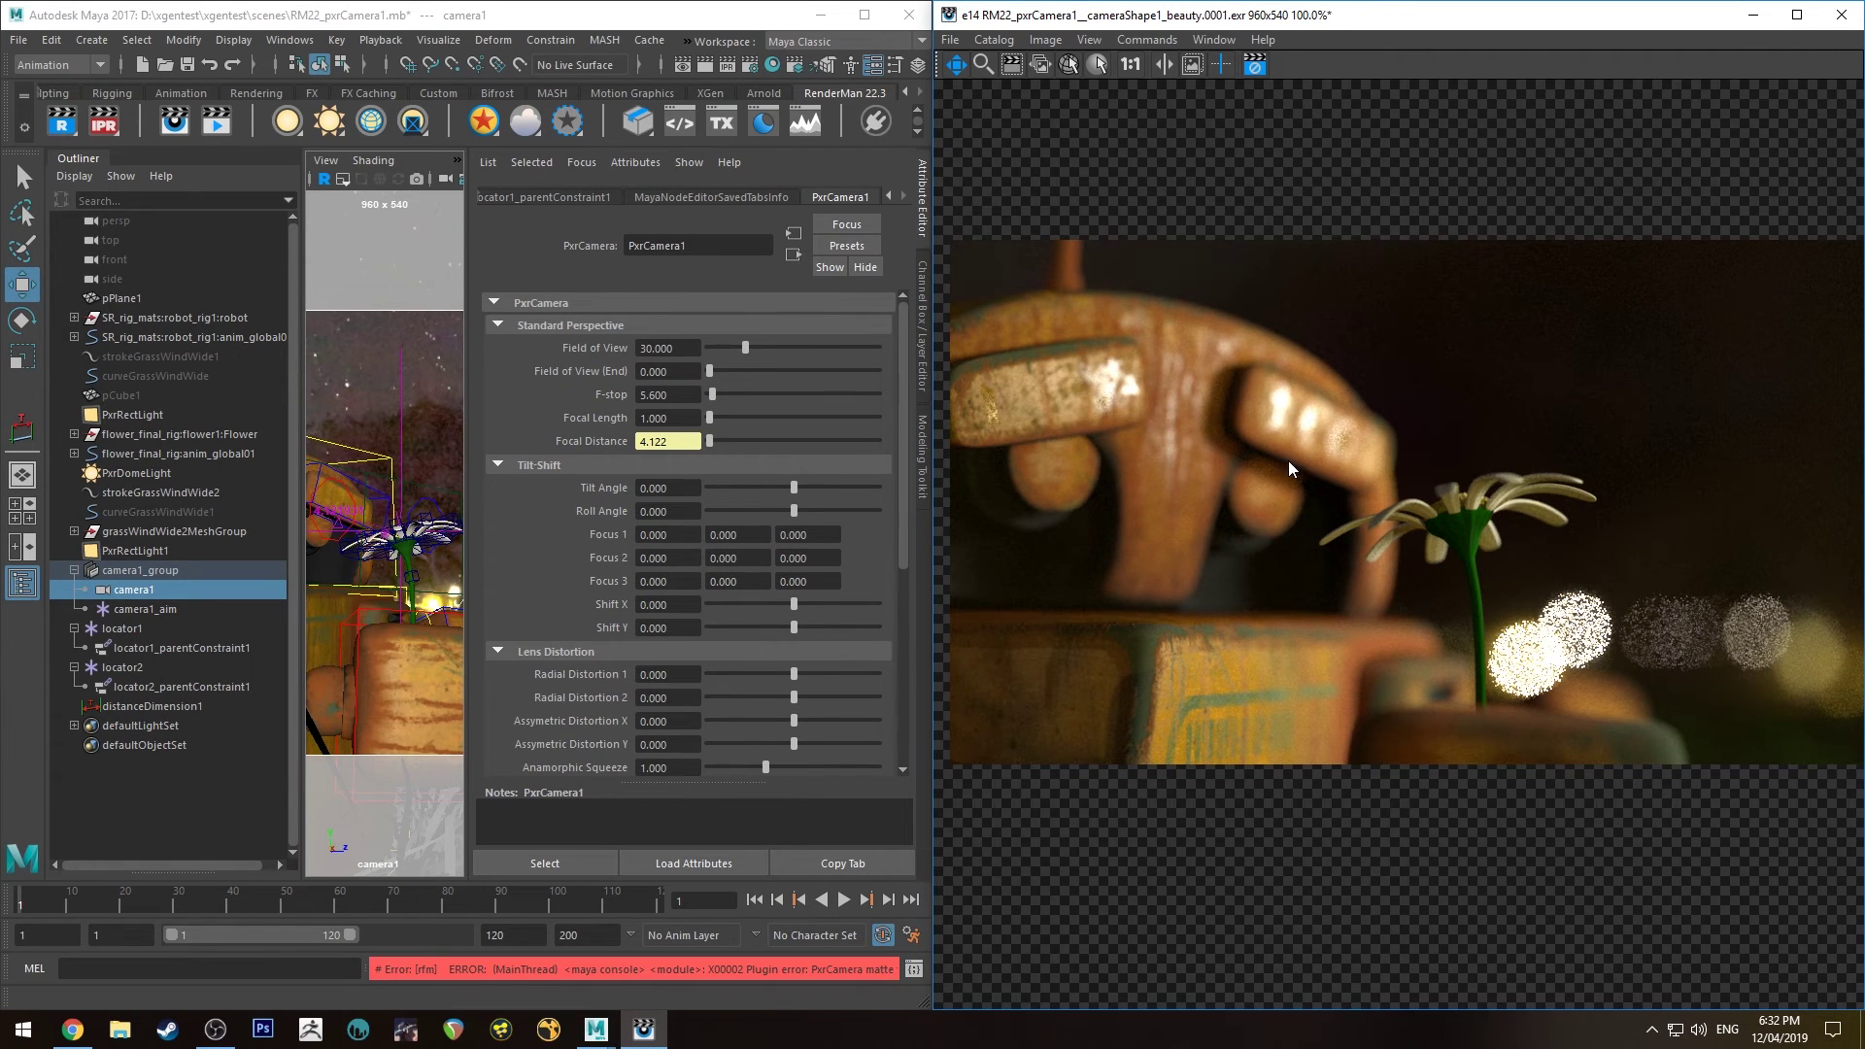
scroll(1288, 460, "down", 2)
scroll(1355, 464, "up", 1)
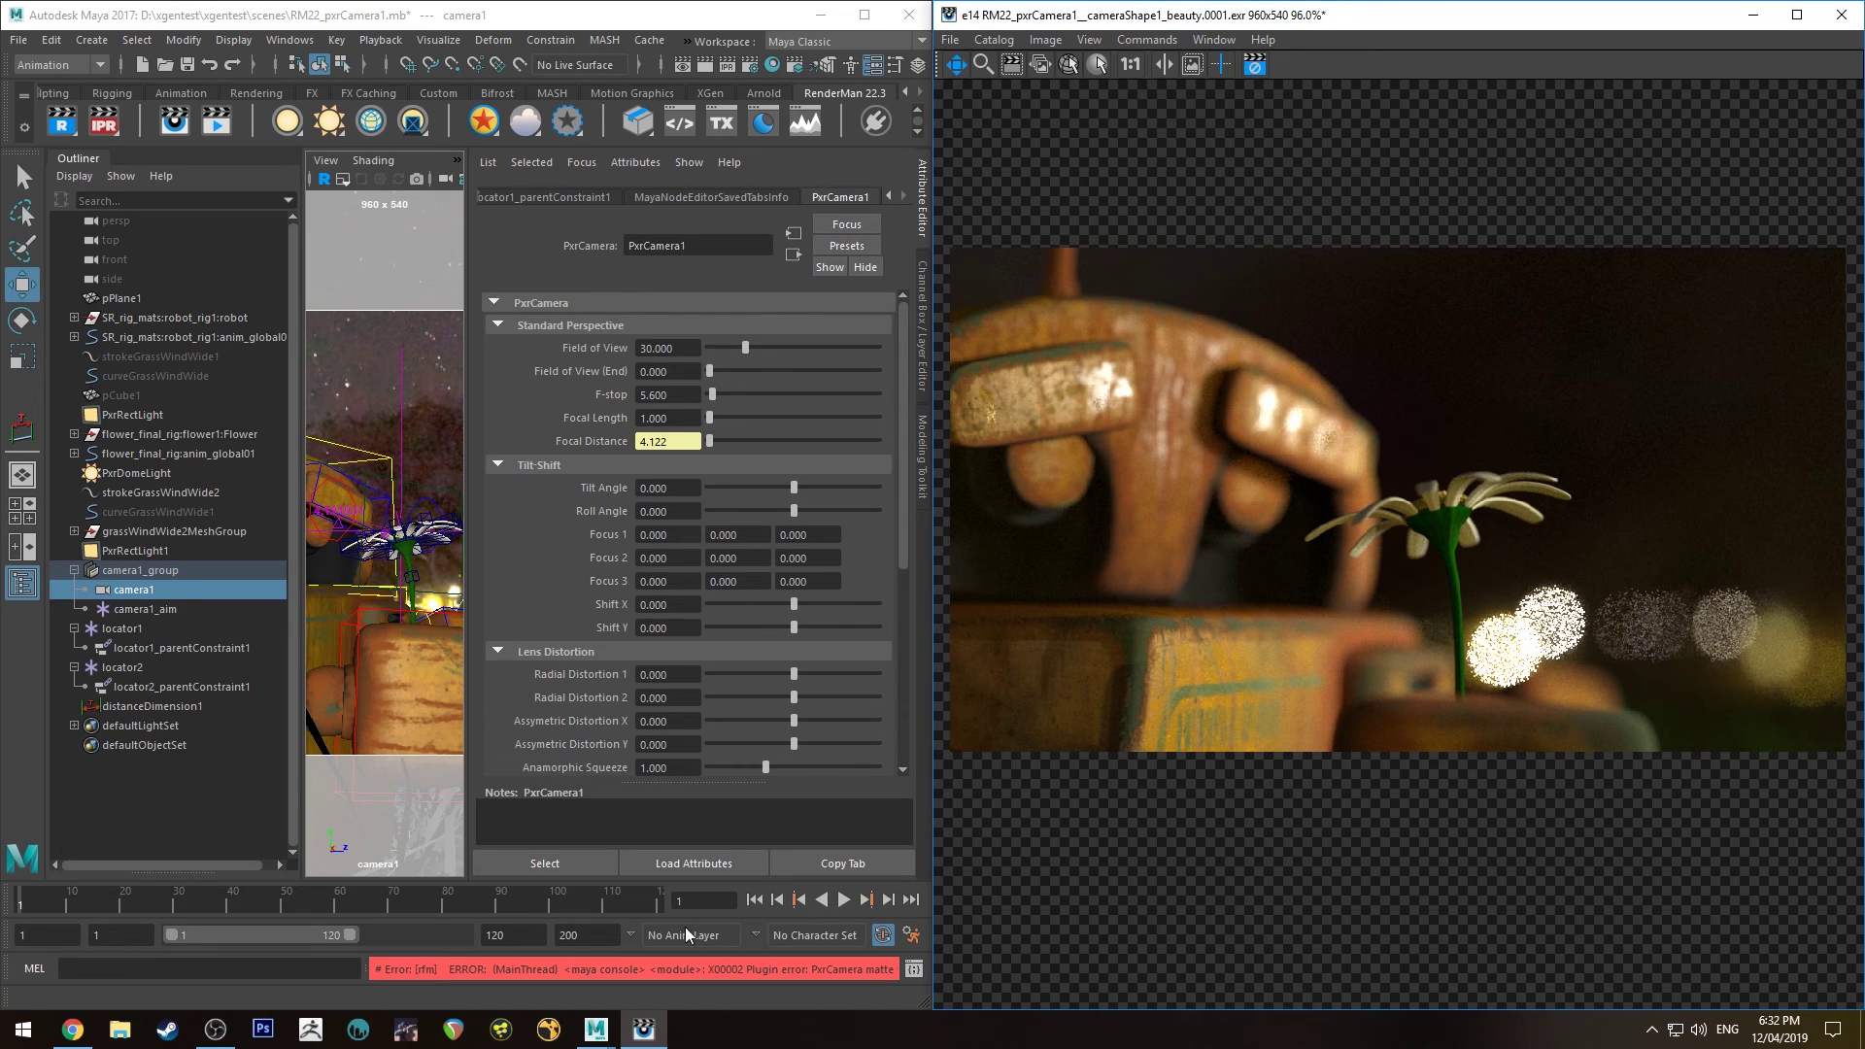
left_click(217, 1029)
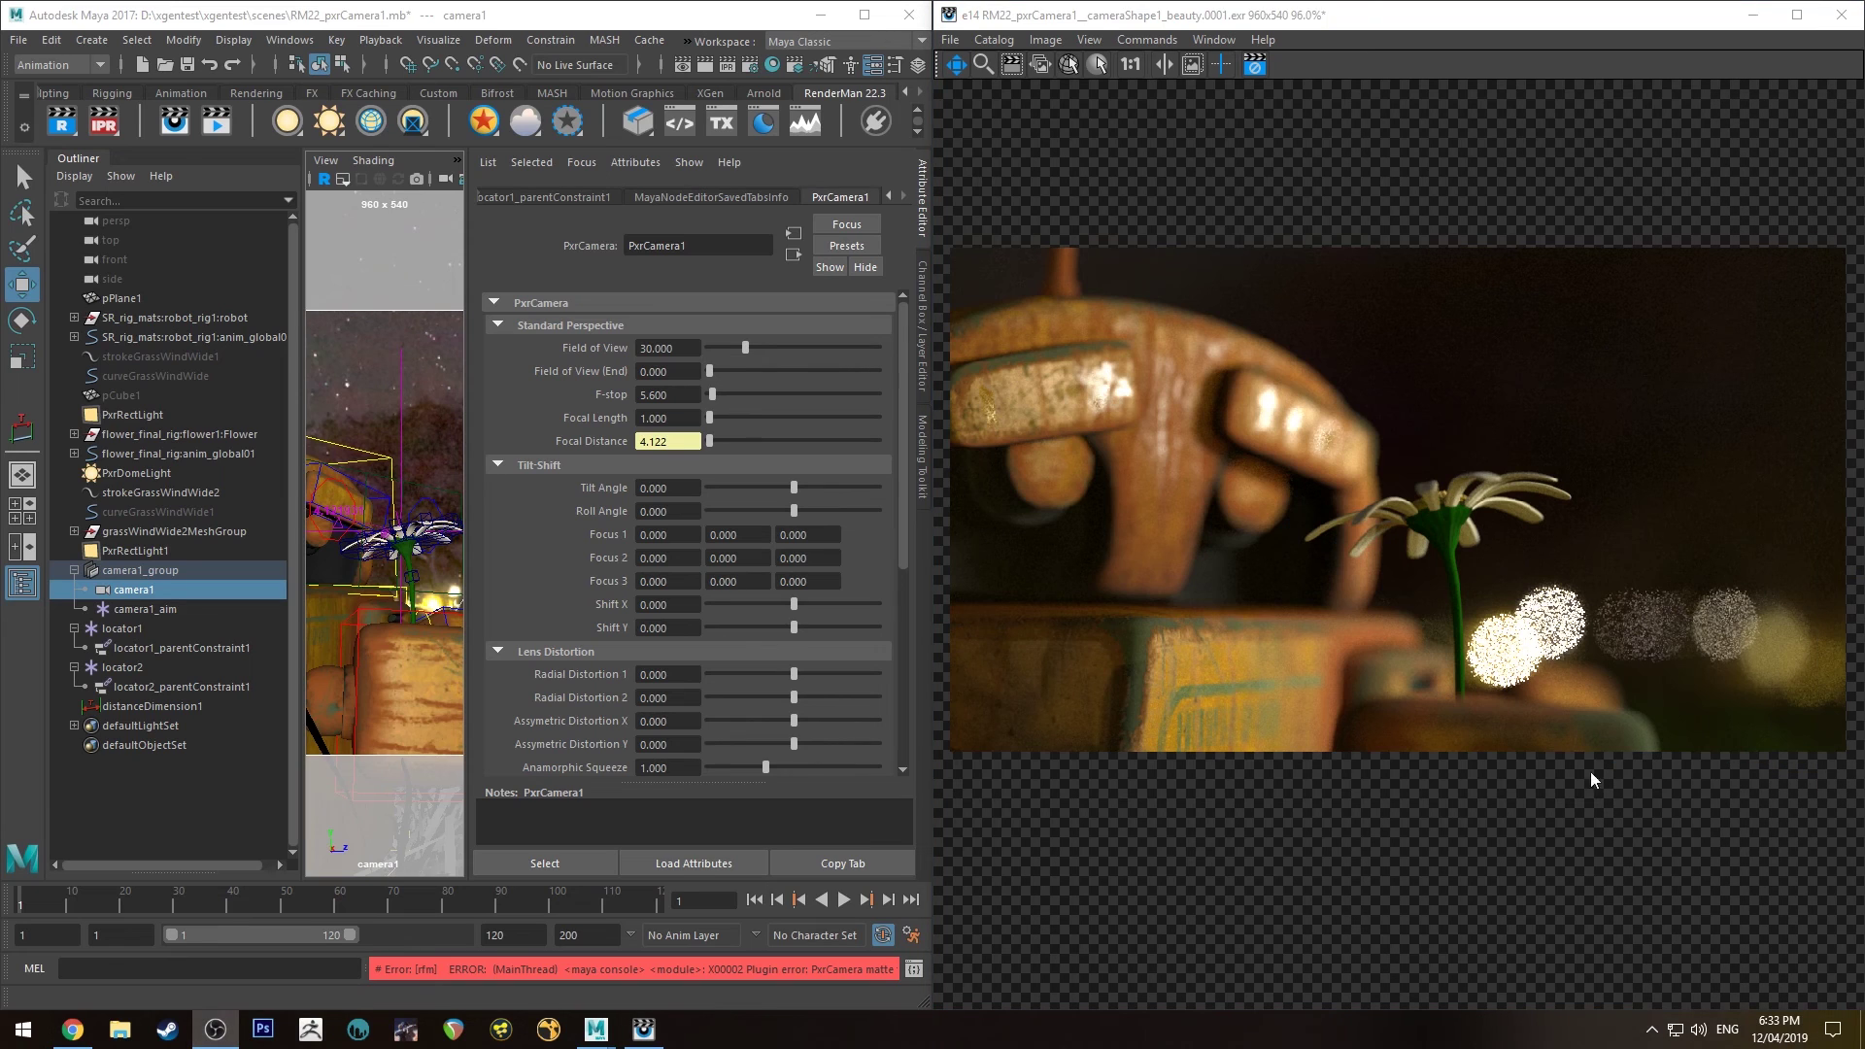